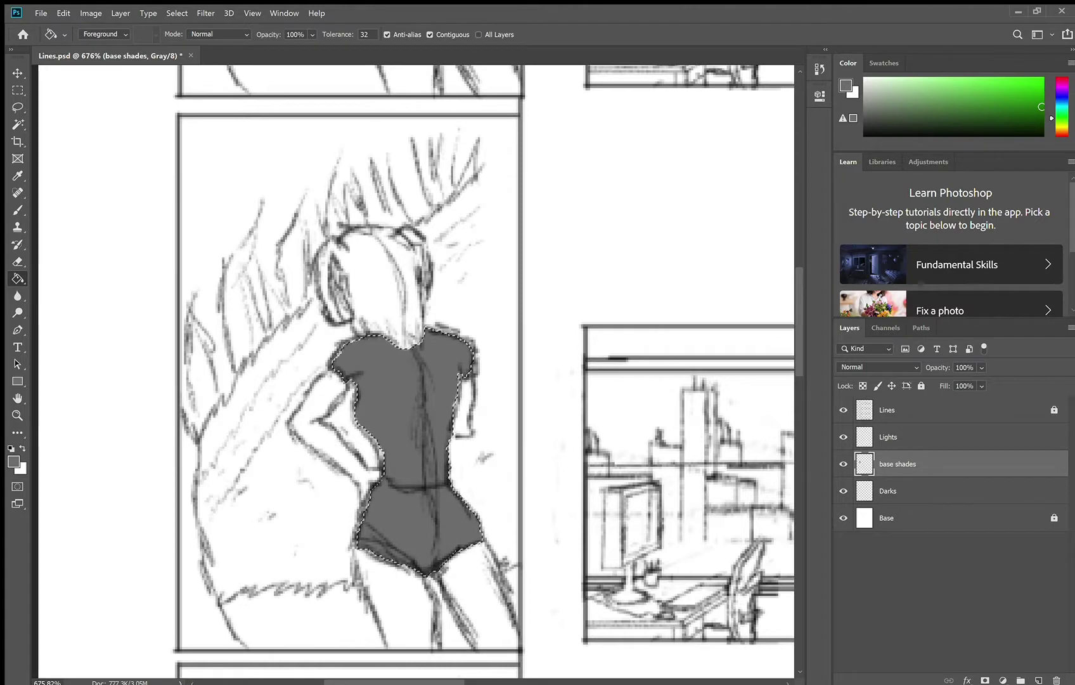
Outline the figure's legs, arms and head with the Lasso, fill them with light grey, and deselect.
left_click(672, 161, "alt")
key("l")
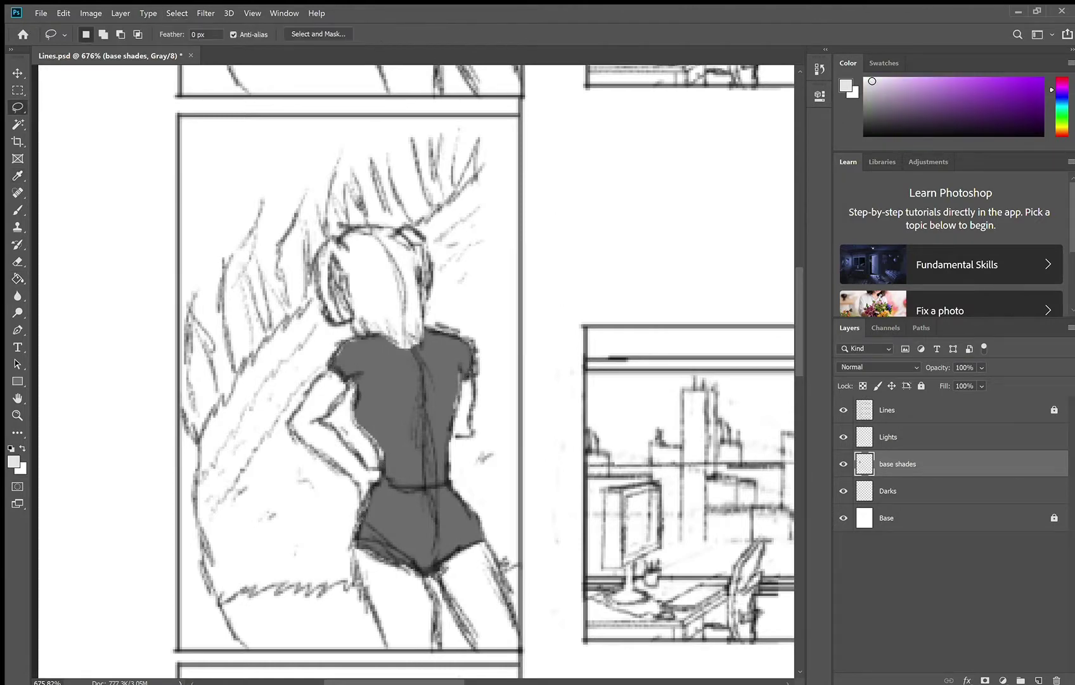
mouse_move(356, 546)
left_mouse_down()
mouse_move(389, 646)
mouse_move(422, 575)
mouse_move(453, 546)
mouse_move(517, 634)
mouse_move(438, 576)
left_mouse_up()
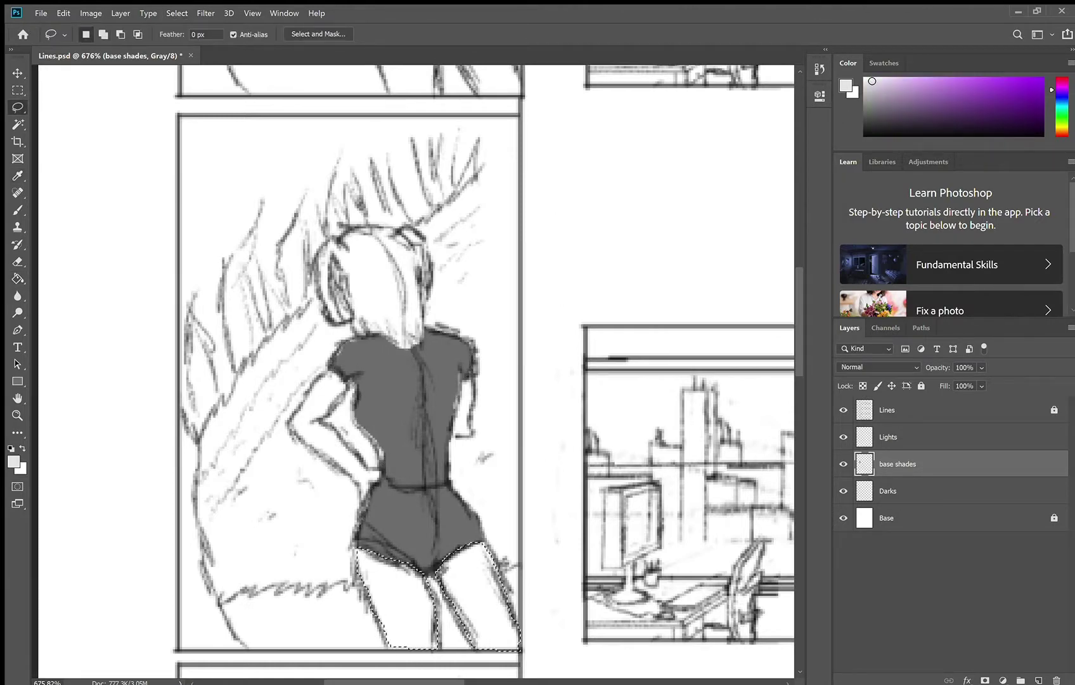
mouse_move(332, 370)
left_mouse_down()
mouse_move(356, 507)
mouse_move(347, 383)
left_mouse_up()
mouse_move(459, 376)
left_mouse_down()
mouse_move(451, 414)
mouse_move(459, 378)
left_mouse_up()
mouse_move(319, 249)
left_mouse_down()
mouse_move(365, 227)
mouse_move(361, 335)
mouse_move(319, 253)
left_mouse_up()
key("g")
left_click(370, 288)
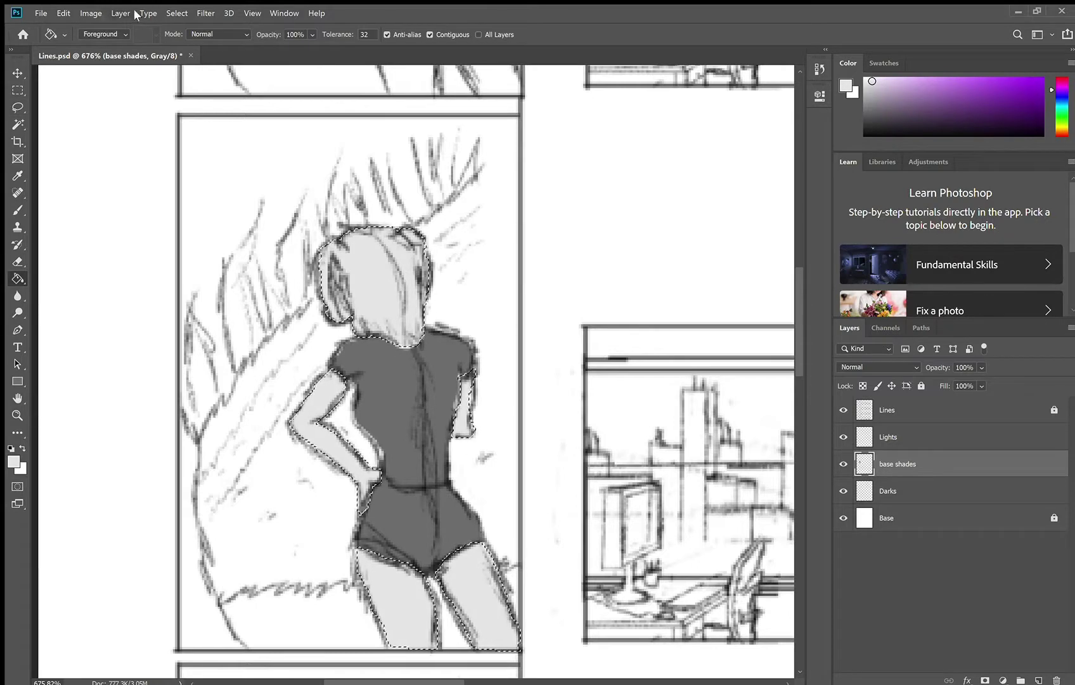
key("ctrl+d")
Brush the torso's dark grey along the figure's waist and sleeve edges to close the unfilled gaps.
key("b")
left_click(382, 416, "alt")
left_click_drag(371, 420, 392, 470)
left_click_drag(462, 370, 457, 412)
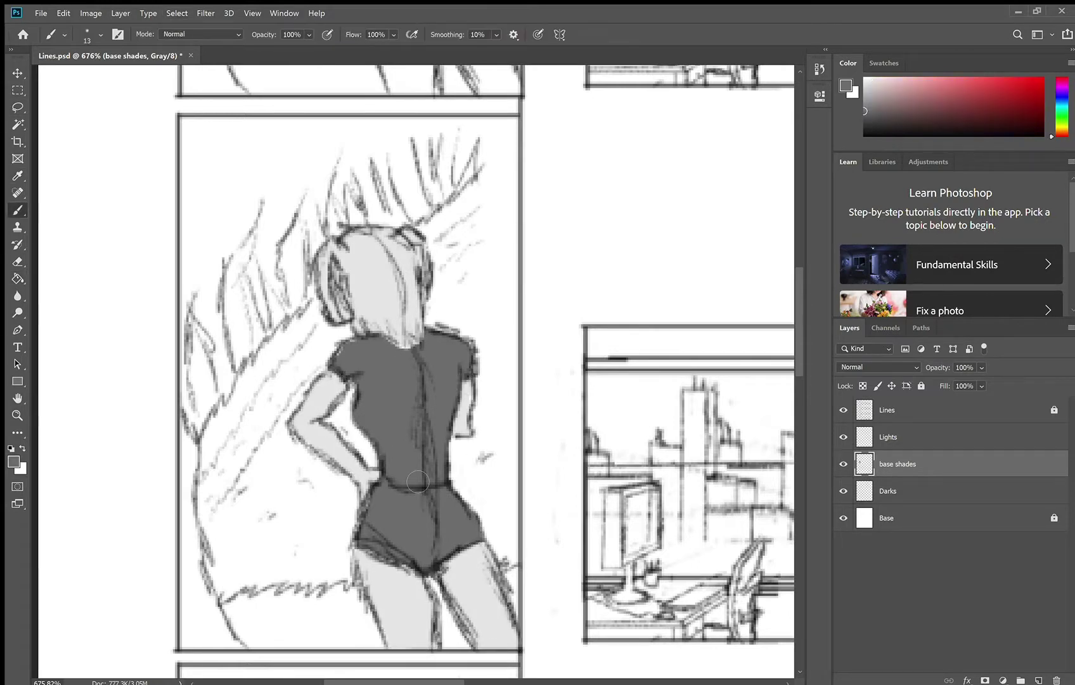
Outline the ground areas around and between the figure's legs, fill them with medium-dark grey, and deselect.
left_click(370, 565, "alt")
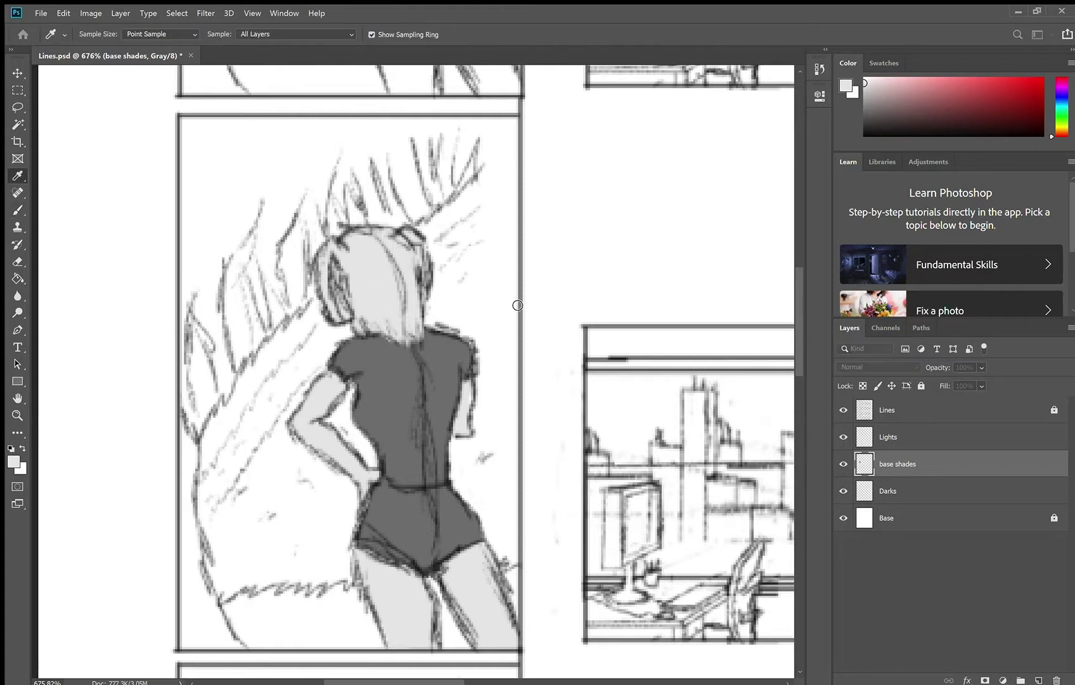
left_click(517, 305, "alt")
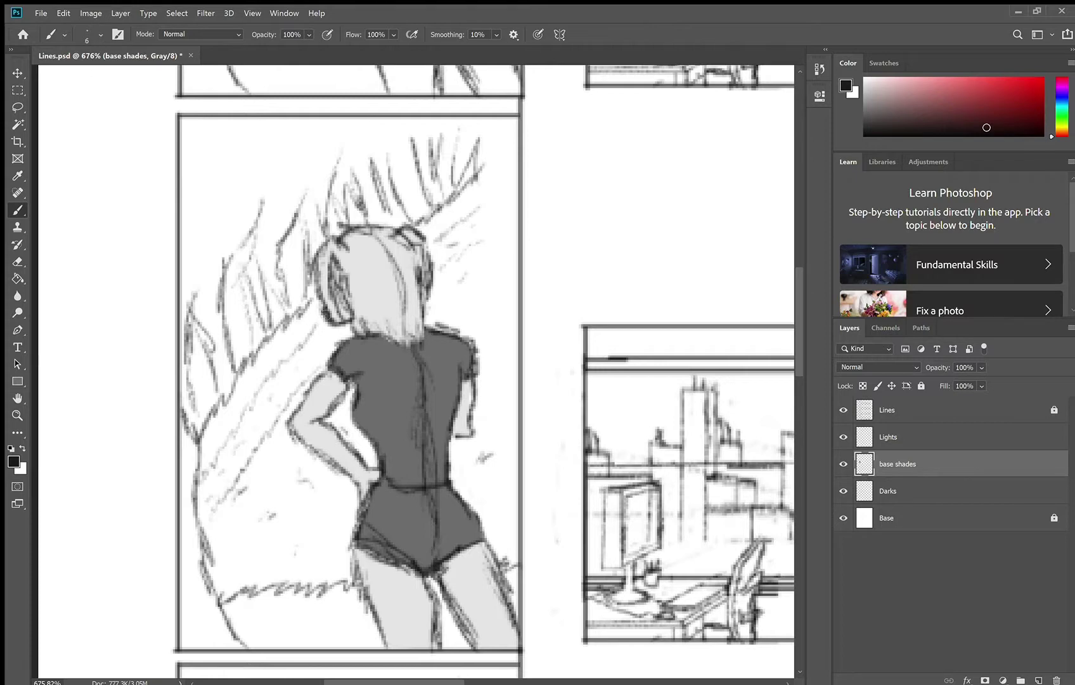
left_click(525, 253, "alt")
key("l")
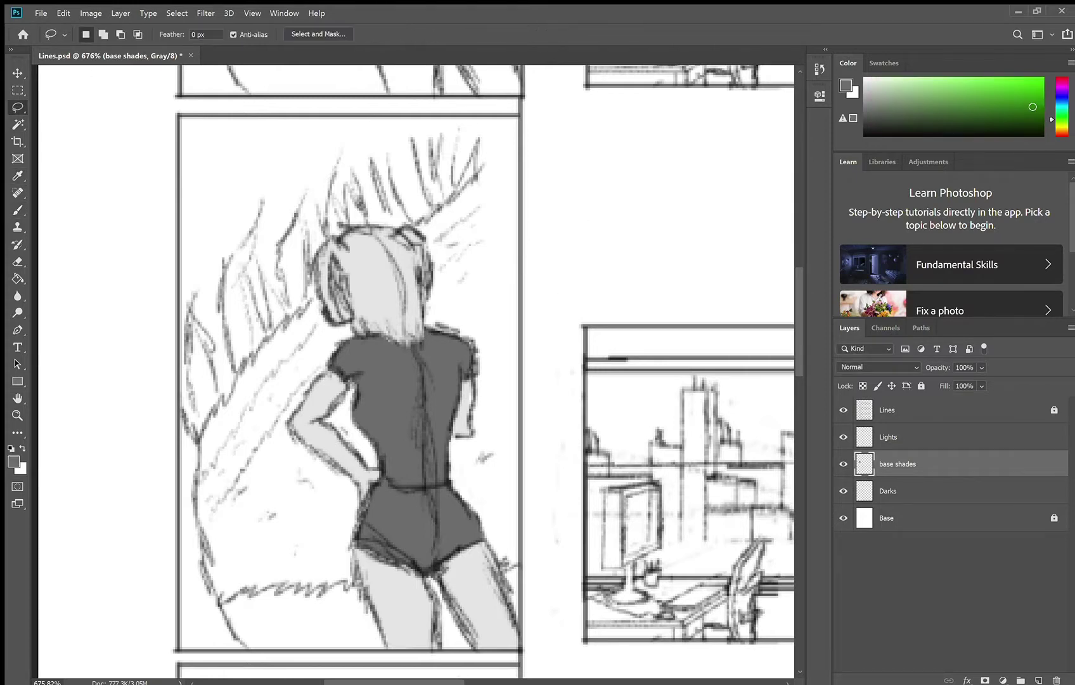
mouse_move(273, 591)
left_mouse_down()
mouse_move(384, 643)
mouse_move(220, 605)
left_mouse_up()
mouse_move(433, 582)
left_mouse_down()
mouse_move(475, 641)
mouse_move(433, 583)
left_mouse_up()
mouse_move(499, 561)
left_mouse_down()
mouse_move(523, 619)
mouse_move(501, 562)
left_mouse_up()
key("g")
left_click(365, 631)
left_click(451, 634)
left_click(513, 587)
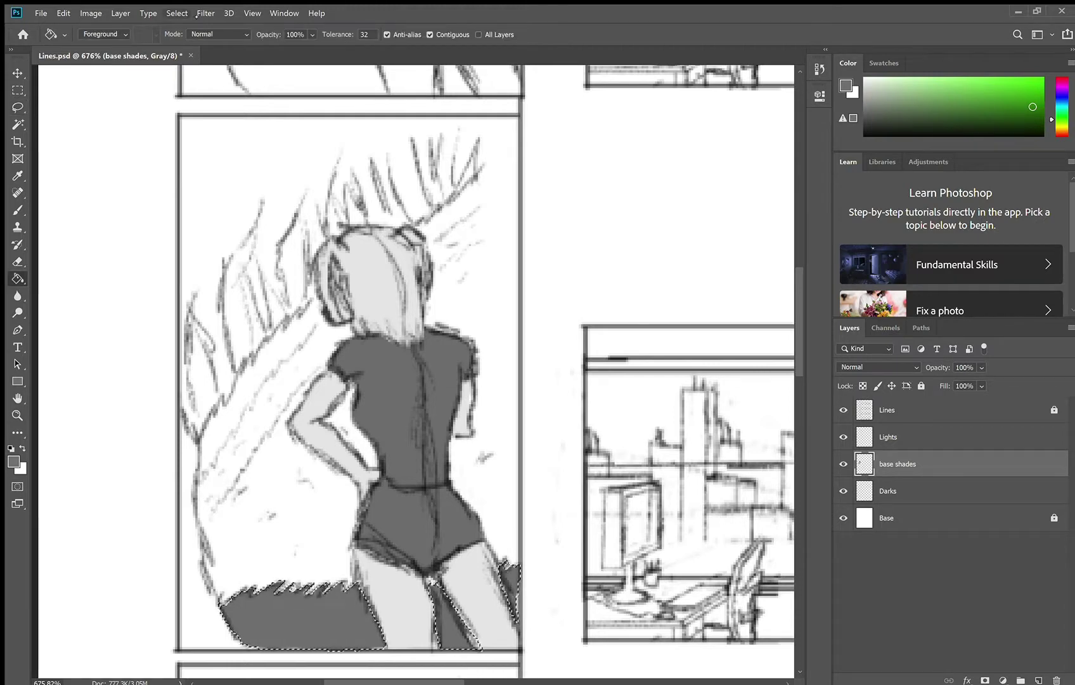
key("ctrl+d")
key("b")
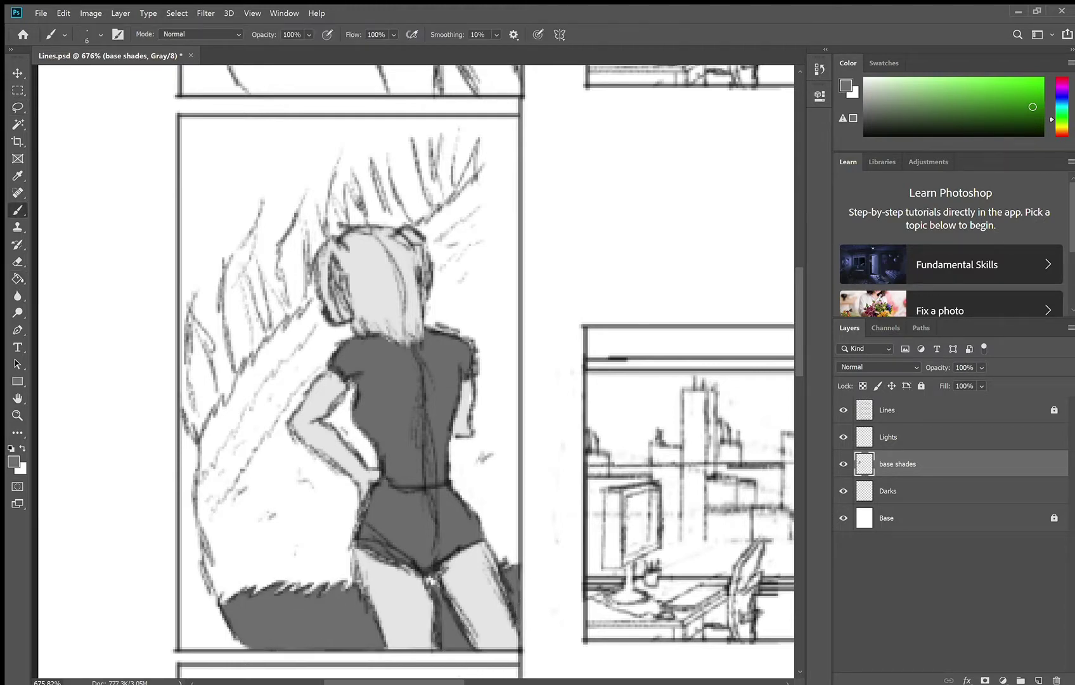
Select the strip along the panel's left border up to the branch shape at the top and fill it with dark grey.
key("l")
mouse_move(239, 635)
left_mouse_down()
mouse_move(180, 370)
mouse_move(281, 153)
mouse_move(282, 115)
mouse_move(177, 209)
mouse_move(174, 553)
mouse_move(256, 648)
left_mouse_up()
left_click(14, 461)
left_click(682, 166)
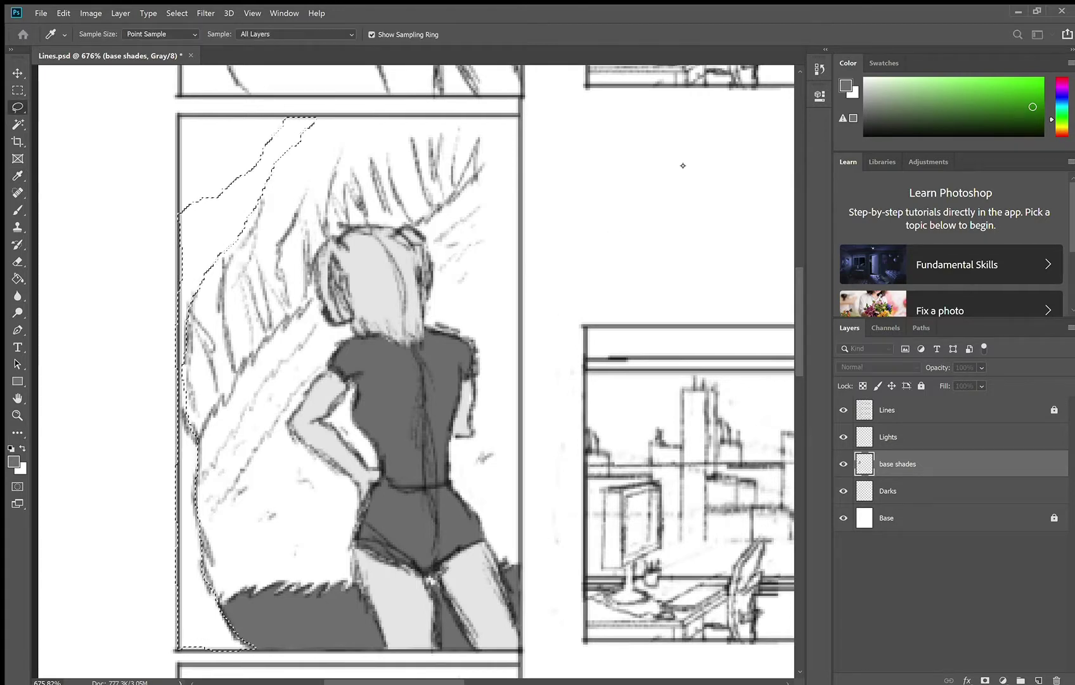
key("g")
left_click(231, 219)
key("ctrl+d")
Brush dark grey along the panel's upper-left border and leaf edges, and erase the paint outside the border.
key("b")
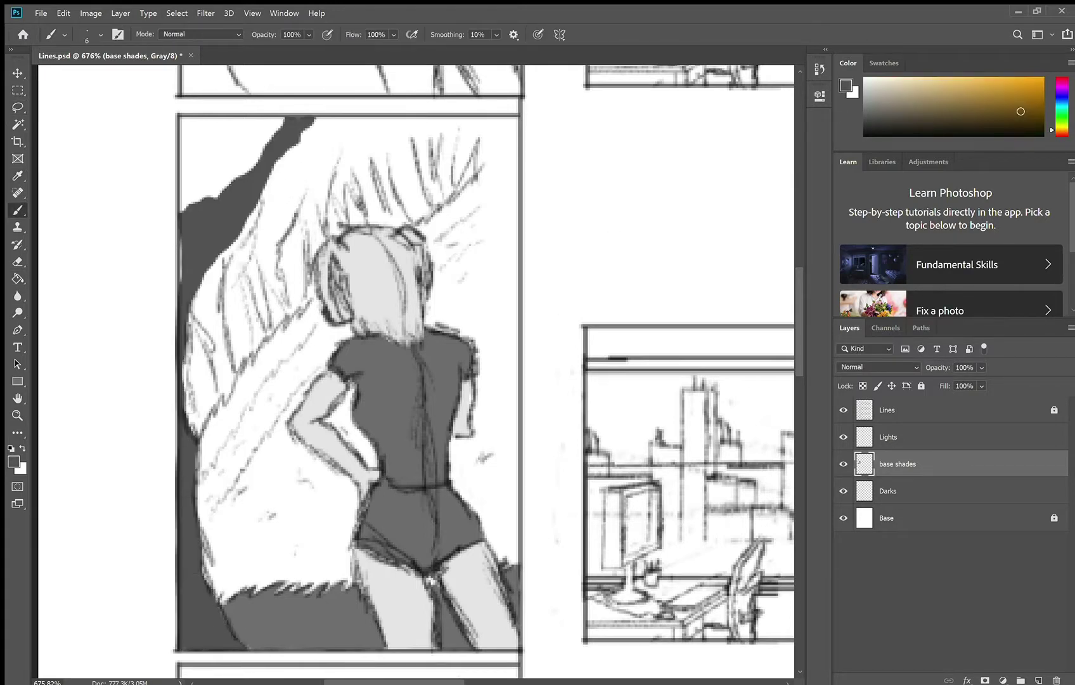
left_click_drag(180, 283, 177, 151)
left_click_drag(208, 271, 258, 241)
left_click_drag(191, 309, 266, 219)
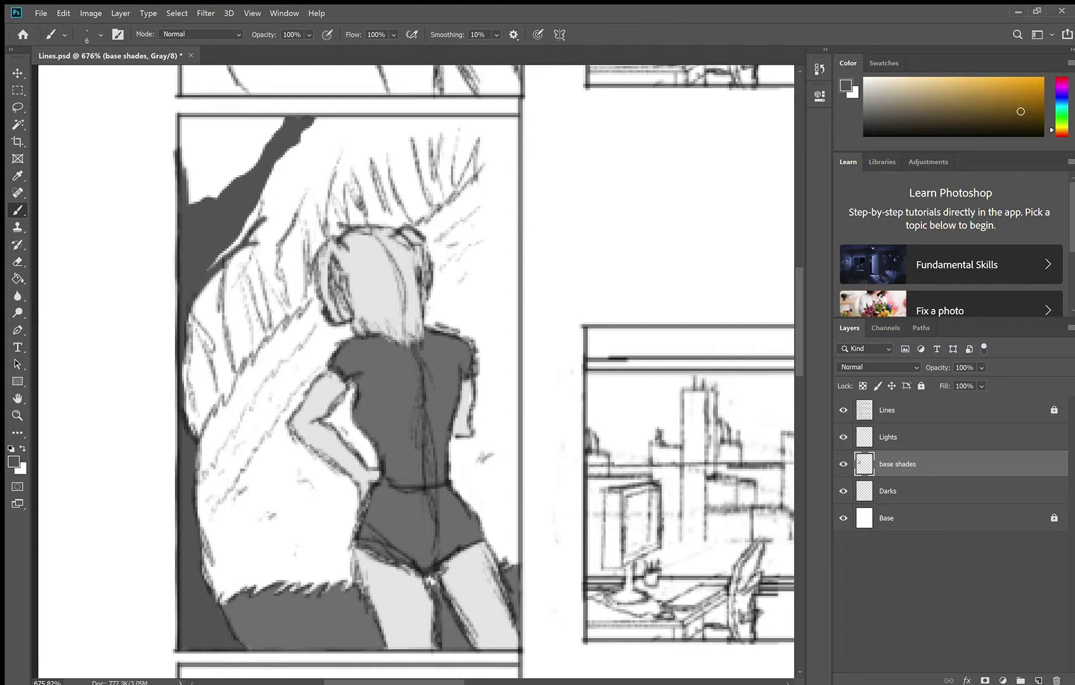
key("e")
left_click_drag(163, 192, 177, 160)
Paint darker grey foliage across the panel's upper-left area with a textured speckle brush.
key("b")
key("l")
key("b")
key("comma")
key("bracketleft")
key("bracketleft")
key("bracketleft")
key("bracketleft")
key("bracketleft")
key("bracketleft")
key("bracketleft")
key("bracketleft")
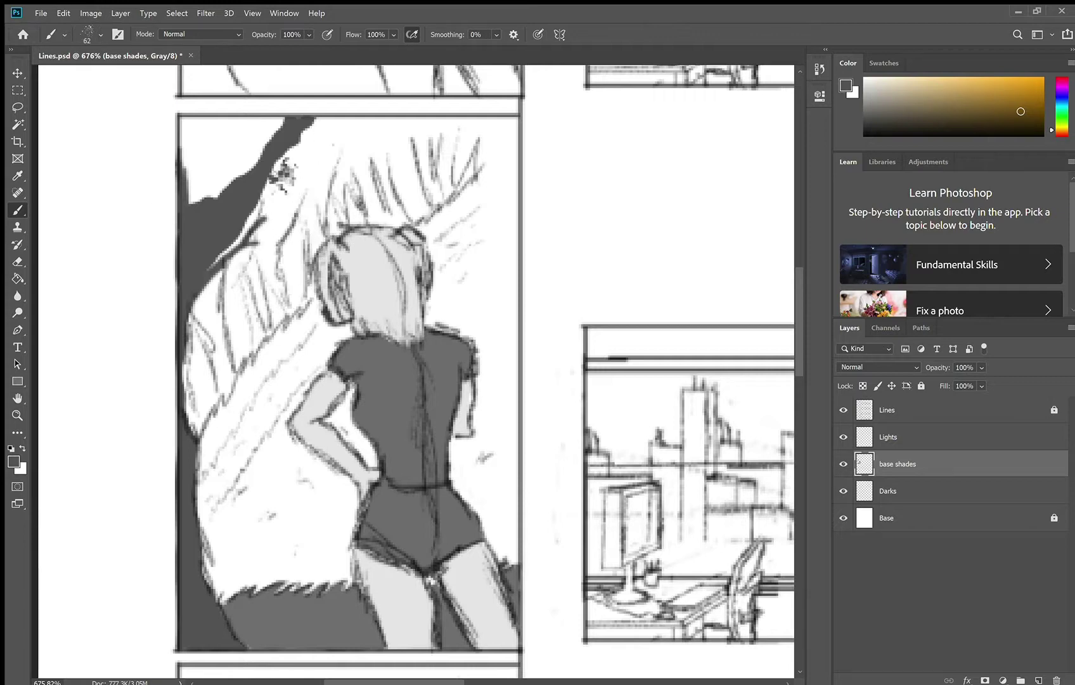
left_click(520, 228, "alt")
left_click(244, 184, "alt")
mouse_move(259, 134)
left_mouse_down()
mouse_move(222, 170)
mouse_move(196, 158)
mouse_move(377, 139)
mouse_move(266, 240)
mouse_move(254, 292)
mouse_move(338, 220)
mouse_move(254, 111)
mouse_move(190, 105)
mouse_move(162, 219)
left_mouse_up()
Dab dark foliage into the panel's upper-right corner and erase the overspill outside the panel border.
key("e")
key("b")
mouse_move(536, 130)
left_mouse_down()
mouse_move(559, 203)
mouse_move(539, 194)
left_mouse_up()
key("e")
left_click_drag(530, 101, 460, 103)
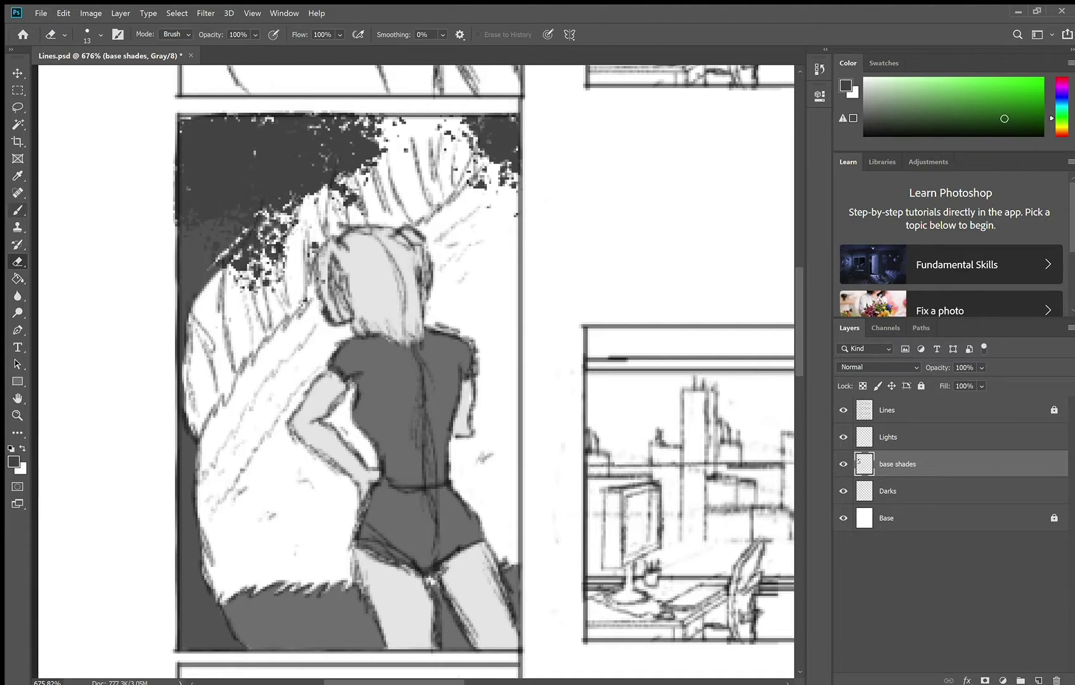
Brush slightly lighter grey strokes through the upper-left foliage with a 15-pixel round brush.
key("b")
left_click(68, 142)
left_click_drag(230, 227, 289, 158)
left_click_drag(208, 212, 202, 179)
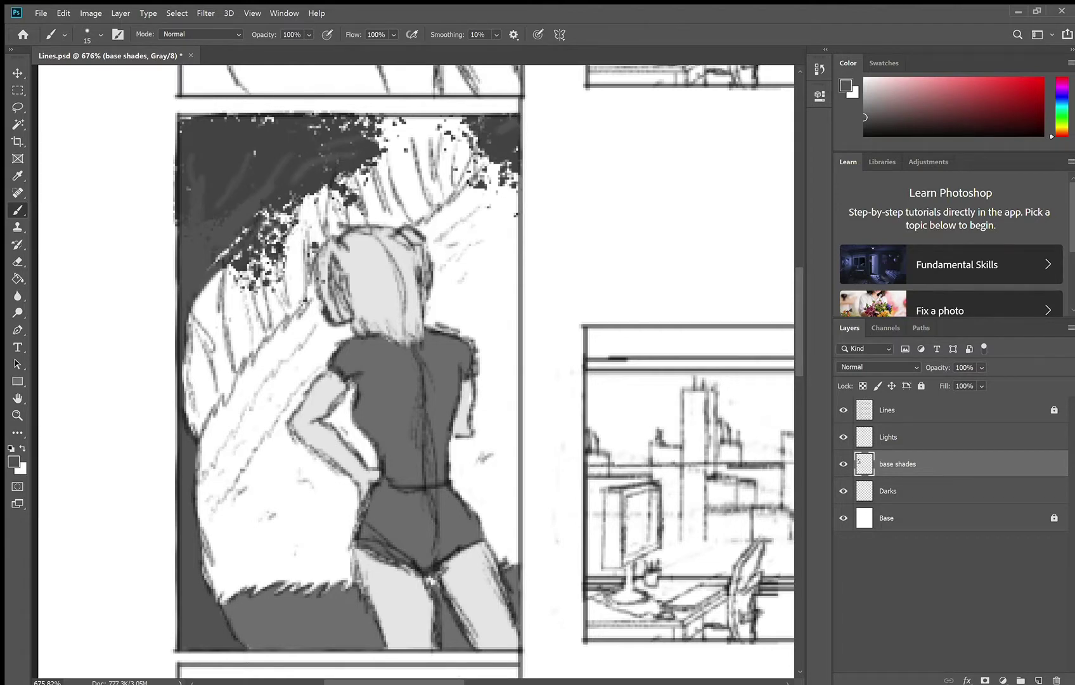
Outline the two hillside areas left of the figure, fill them with medium-light grey, and brush over the unfilled edges.
key("l")
mouse_move(223, 397)
left_mouse_down()
mouse_move(292, 304)
mouse_move(322, 303)
left_mouse_up()
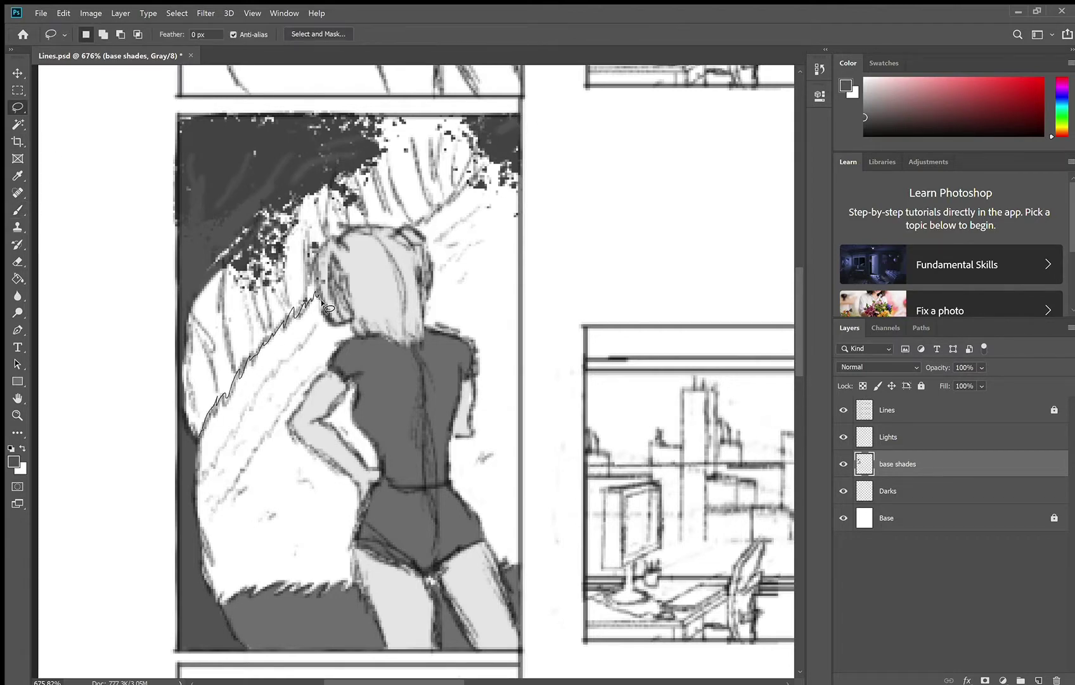
mouse_move(353, 545)
left_mouse_down()
mouse_move(288, 585)
mouse_move(230, 592)
mouse_move(200, 545)
mouse_move(306, 383)
left_mouse_up()
mouse_move(310, 328)
left_mouse_down()
mouse_move(233, 423)
mouse_move(196, 447)
left_mouse_up()
left_click(14, 462)
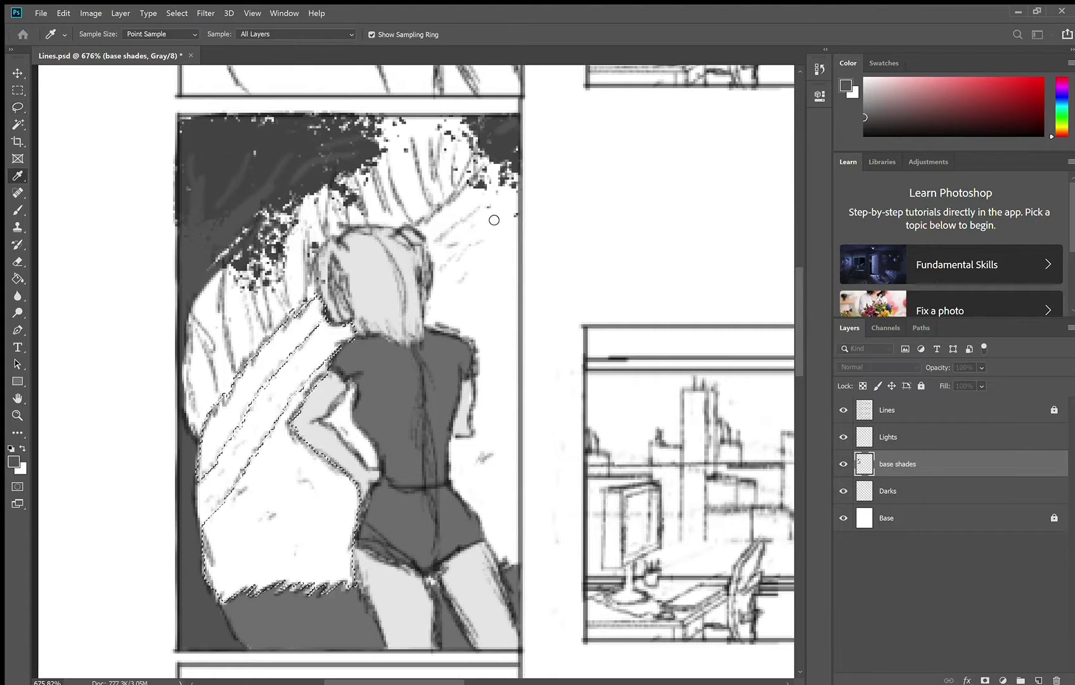
left_click(494, 218)
key("g")
left_click(285, 520)
left_click(253, 381)
key("ctrl+d")
key("b")
mouse_move(350, 498)
left_mouse_down()
mouse_move(355, 550)
mouse_move(320, 588)
left_mouse_up()
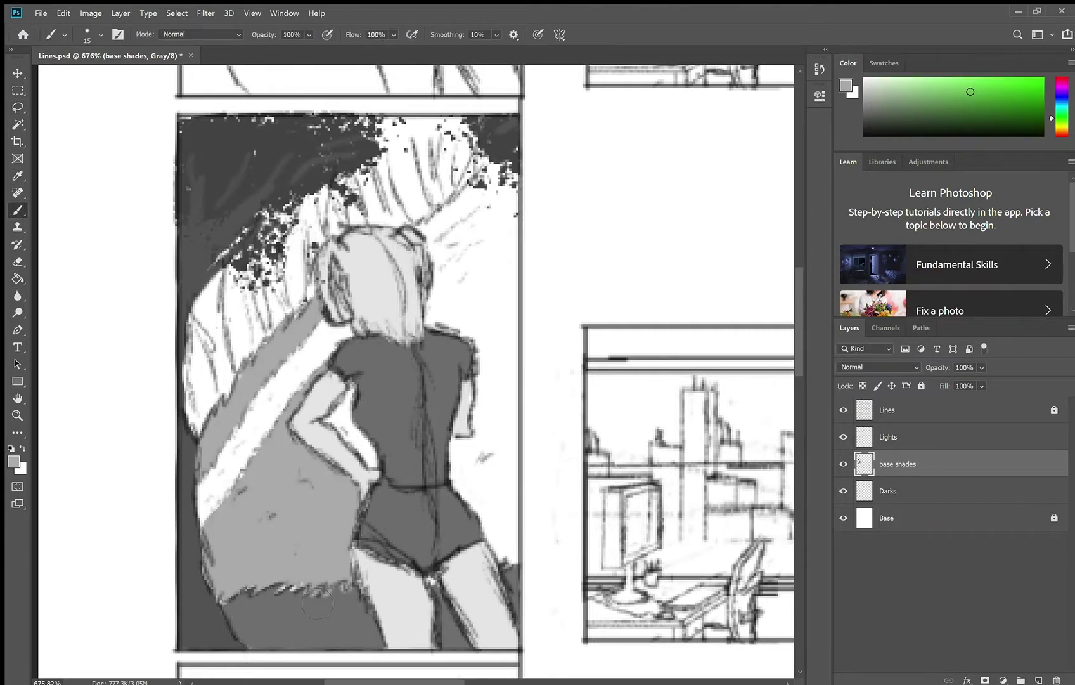
Outline the hillside right of the figure and fill it with the same medium-light grey.
key("l")
mouse_move(413, 226)
left_mouse_down()
mouse_move(510, 166)
mouse_move(504, 563)
mouse_move(438, 223)
mouse_move(417, 226)
left_mouse_up()
key("g")
left_click(488, 343)
key("ctrl+d")
key("b")
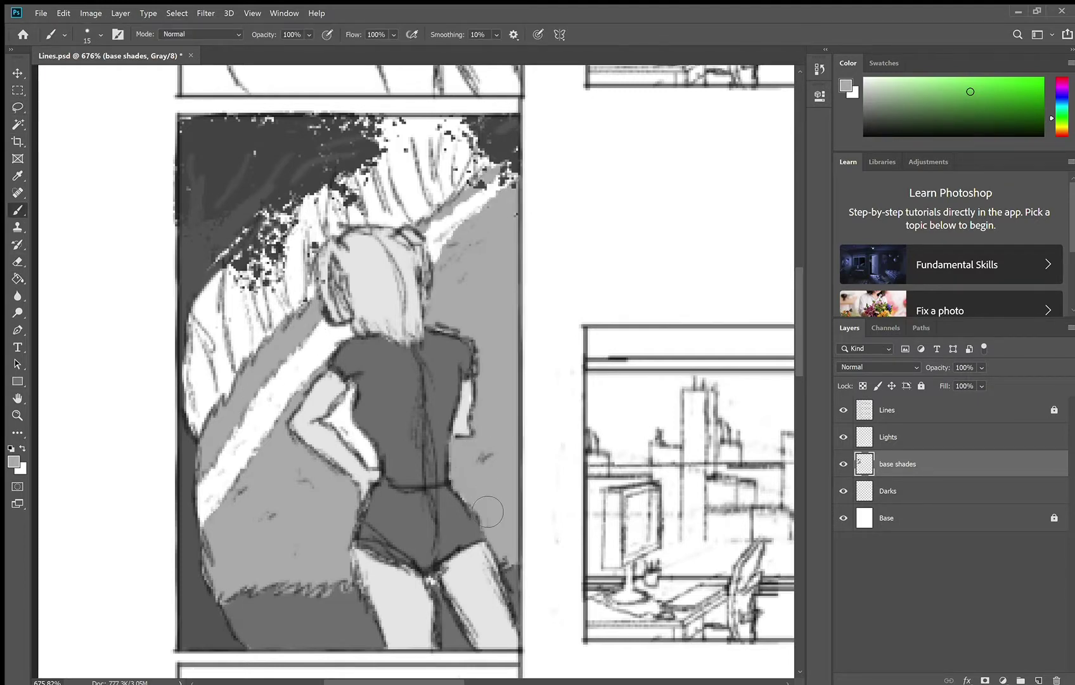
Try to fill the diagonal path beside the figure with a sampled light grey.
key("i")
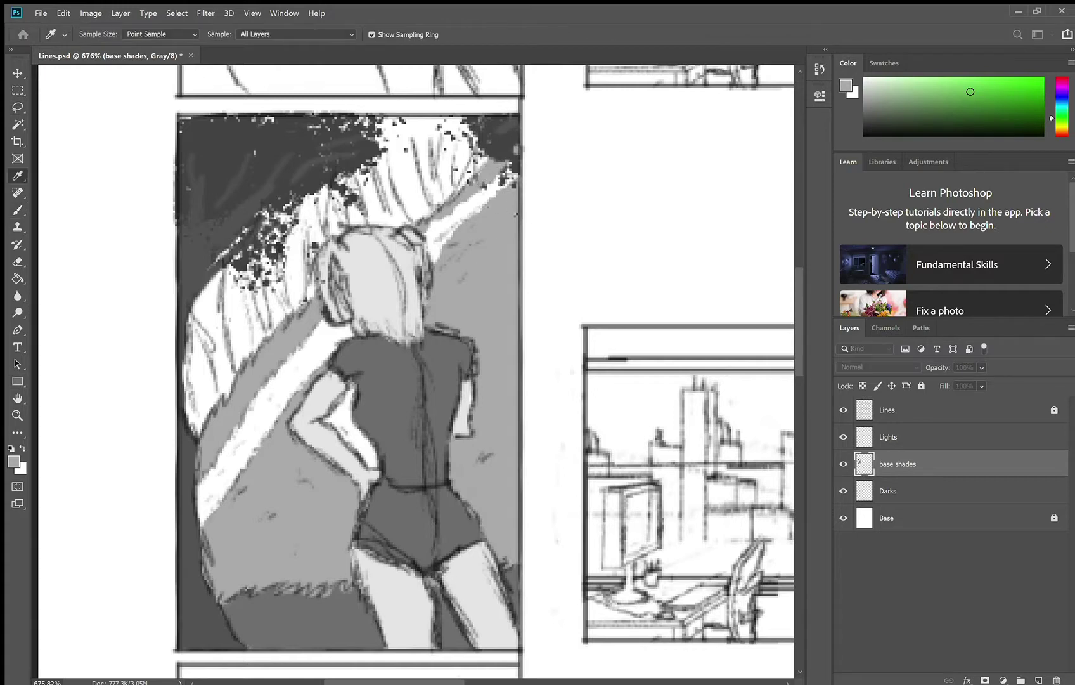
left_click(435, 235)
key("u")
key("g")
left_click(263, 413)
key("ctrl+z")
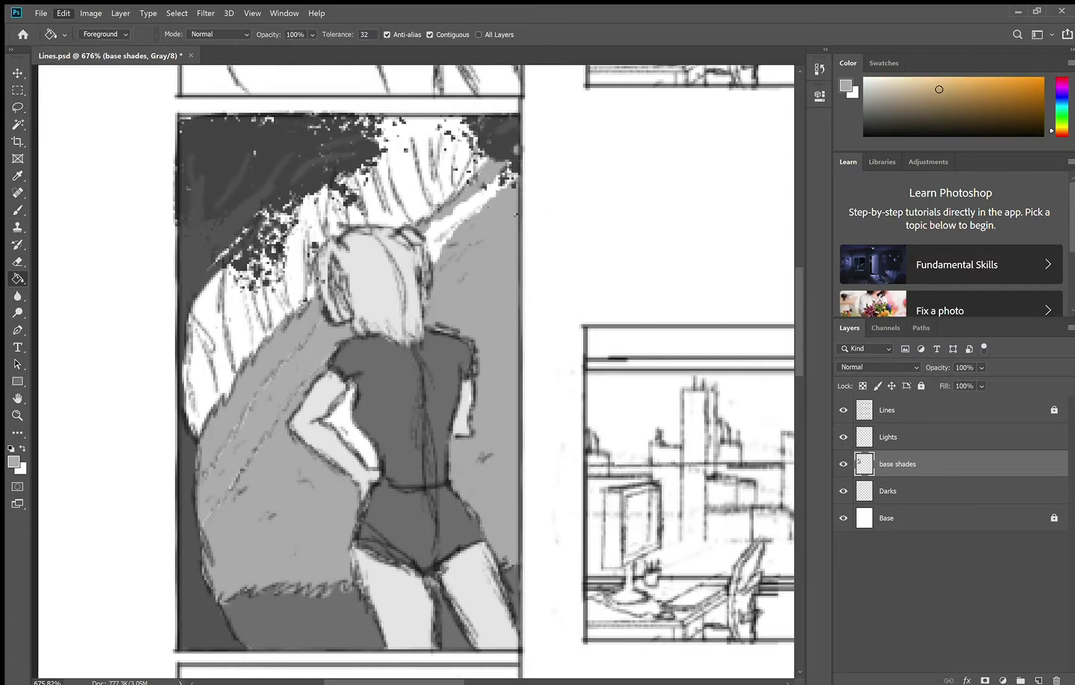
Fill the diagonal path on both sides of the figure with medium grey and brush over its unfilled edges.
key("i")
left_click(465, 221)
left_click(665, 166)
left_click(274, 395)
left_click(18, 210)
left_click_drag(258, 438, 232, 477)
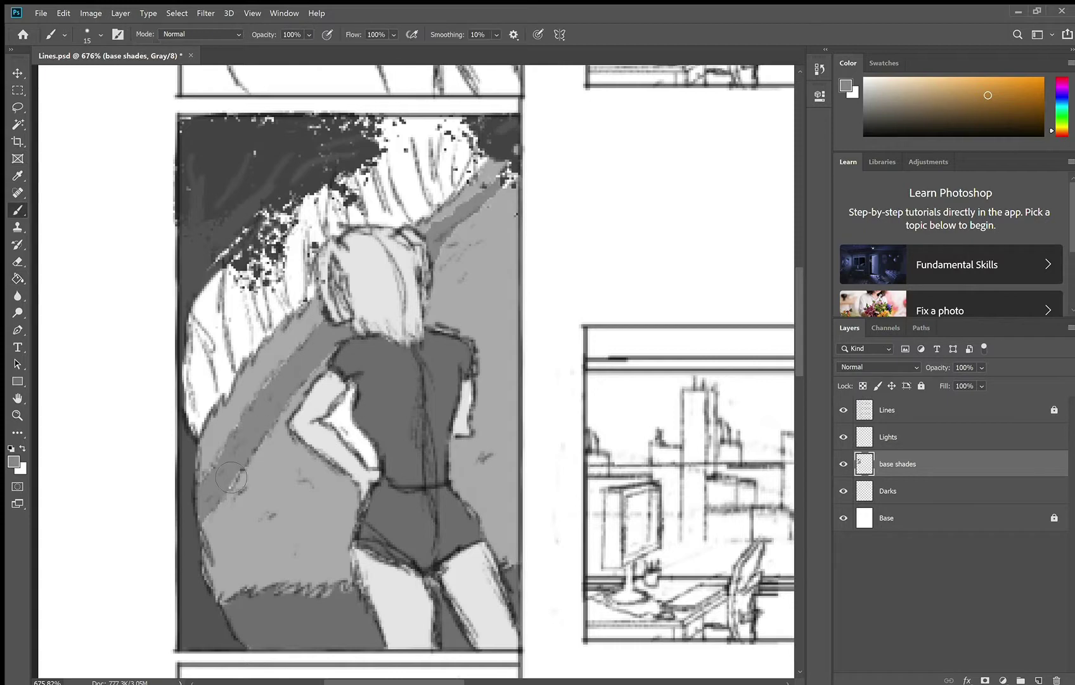
mouse_move(215, 533)
left_mouse_down()
mouse_move(267, 412)
mouse_move(425, 302)
mouse_move(523, 172)
left_mouse_up()
Brush medium grey over the tall leaf area behind the figure and up to the panel's top edge.
key("alt")
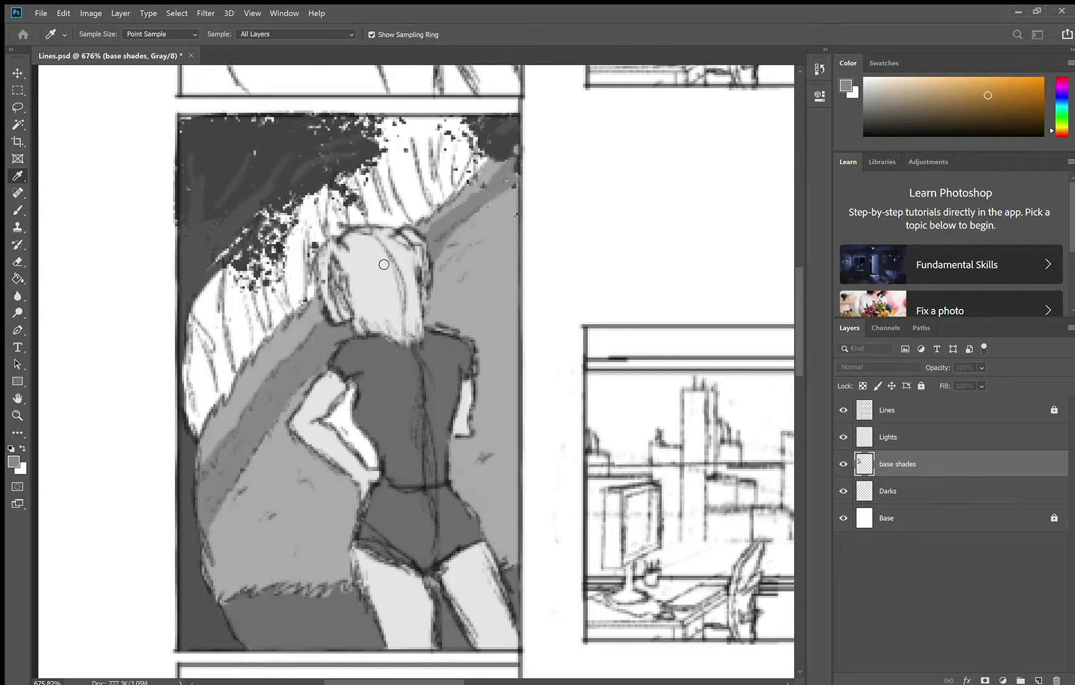
mouse_move(219, 317)
left_mouse_down()
mouse_move(219, 418)
mouse_move(206, 433)
mouse_move(231, 378)
mouse_move(229, 321)
mouse_move(201, 366)
mouse_move(245, 271)
mouse_move(243, 374)
mouse_move(294, 321)
mouse_move(299, 305)
mouse_move(278, 289)
mouse_move(324, 252)
mouse_move(460, 202)
mouse_move(471, 151)
mouse_move(450, 156)
mouse_move(451, 178)
mouse_move(412, 145)
mouse_move(454, 138)
mouse_move(495, 166)
mouse_move(371, 178)
mouse_move(335, 230)
mouse_move(244, 260)
mouse_move(300, 228)
left_mouse_up()
mouse_move(386, 137)
left_mouse_down()
mouse_move(395, 160)
mouse_move(273, 162)
mouse_move(195, 137)
mouse_move(178, 216)
left_mouse_up()
Repaint the foliage across the panel's upper corners in sampled dark grey with the textured speckle brush.
left_click(237, 166, "alt")
key("period")
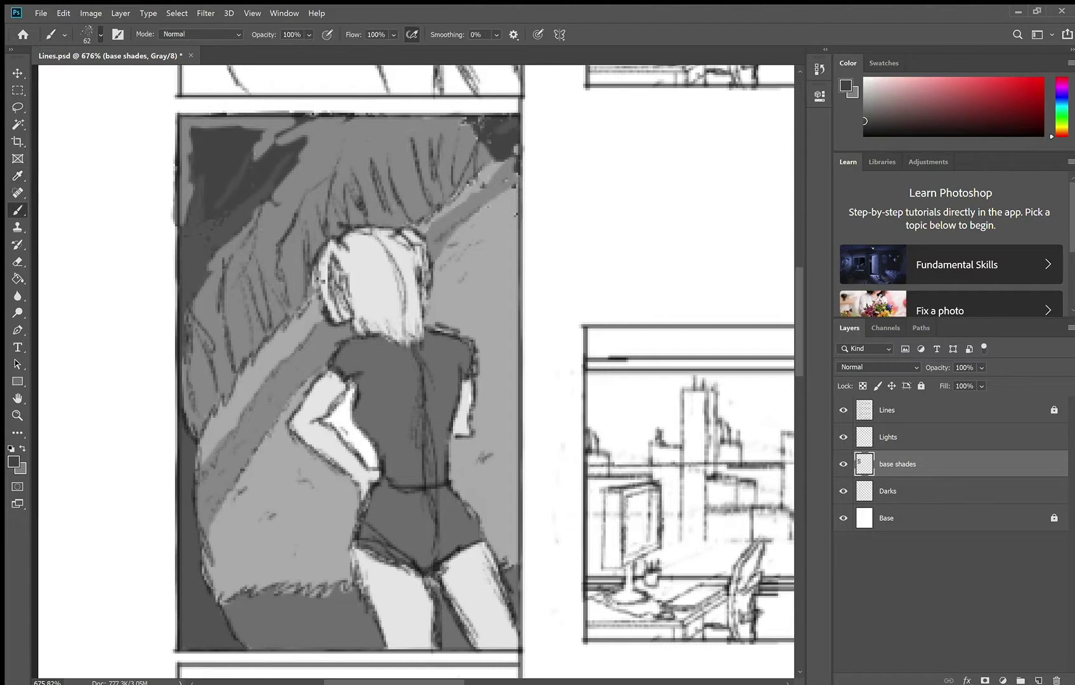
mouse_move(264, 156)
left_mouse_down()
mouse_move(212, 130)
mouse_move(238, 165)
left_mouse_up()
left_click_drag(317, 151, 355, 138)
left_click_drag(327, 198, 286, 216)
mouse_move(515, 127)
left_mouse_down()
mouse_move(511, 138)
mouse_move(491, 130)
left_mouse_up()
Brush soft strokes of a sampled, slightly lighter grey through the dark foliage in both upper corners.
left_click(257, 222, "alt")
key("comma")
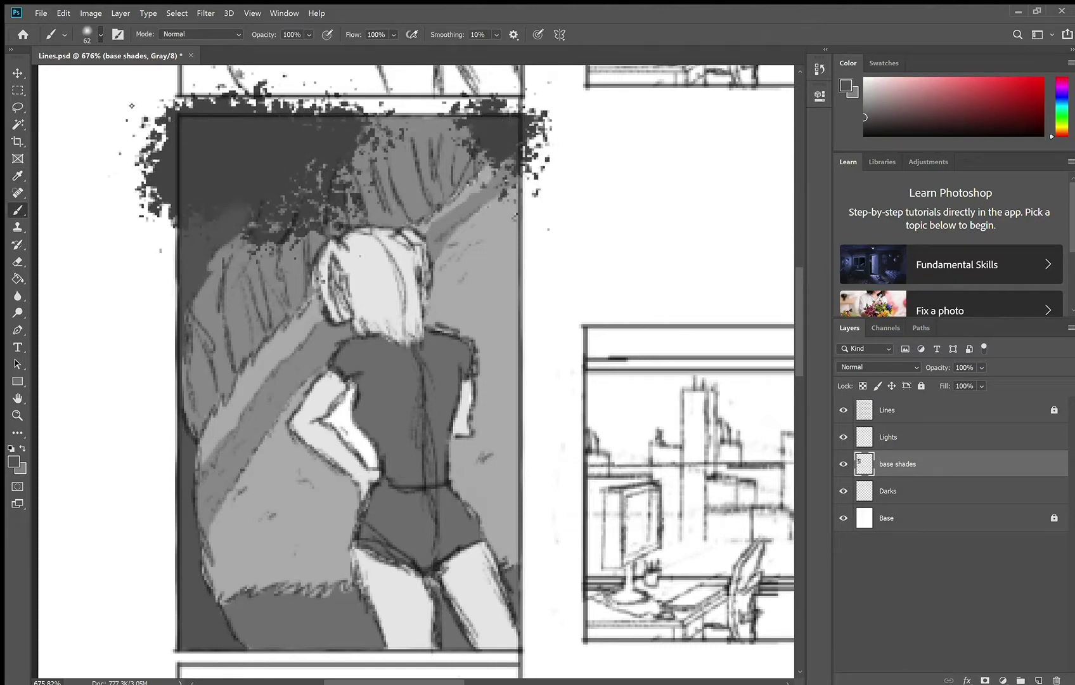
key("e")
left_click_drag(244, 203, 222, 230)
key("b")
left_click_drag(237, 204, 287, 168)
left_click_drag(211, 193, 207, 219)
left_click_drag(260, 138, 237, 157)
left_click_drag(300, 179, 284, 191)
left_click_drag(526, 127, 504, 135)
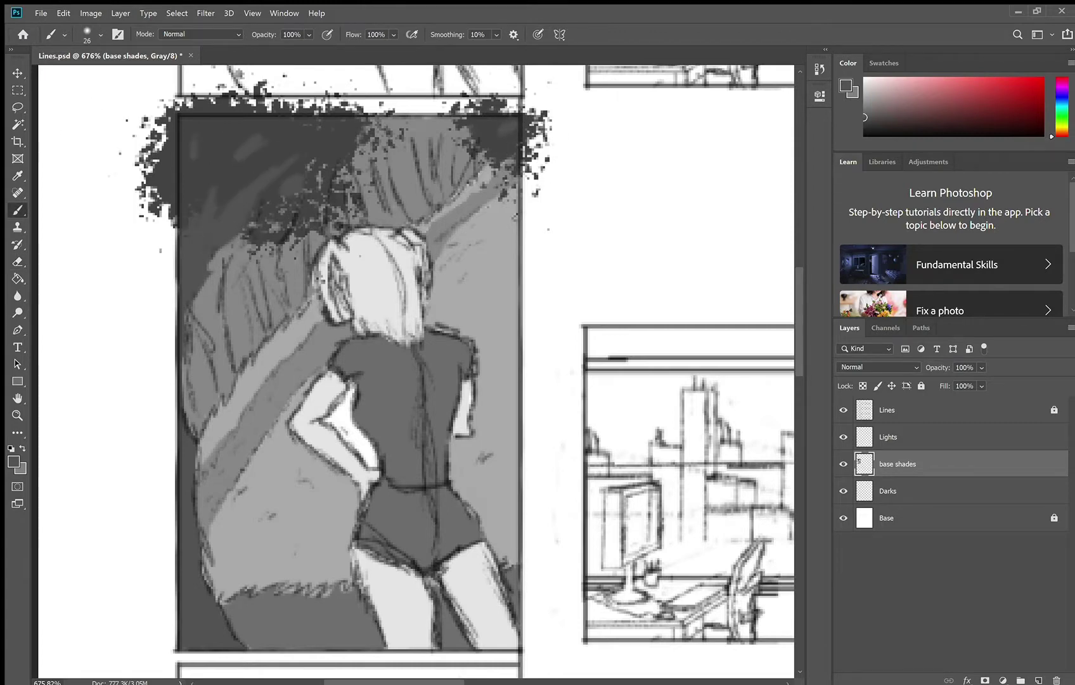
Erase the foliage overspill outside the panel's left, top and right borders.
key("e")
left_click_drag(152, 108, 174, 262)
left_click_drag(184, 96, 542, 184)
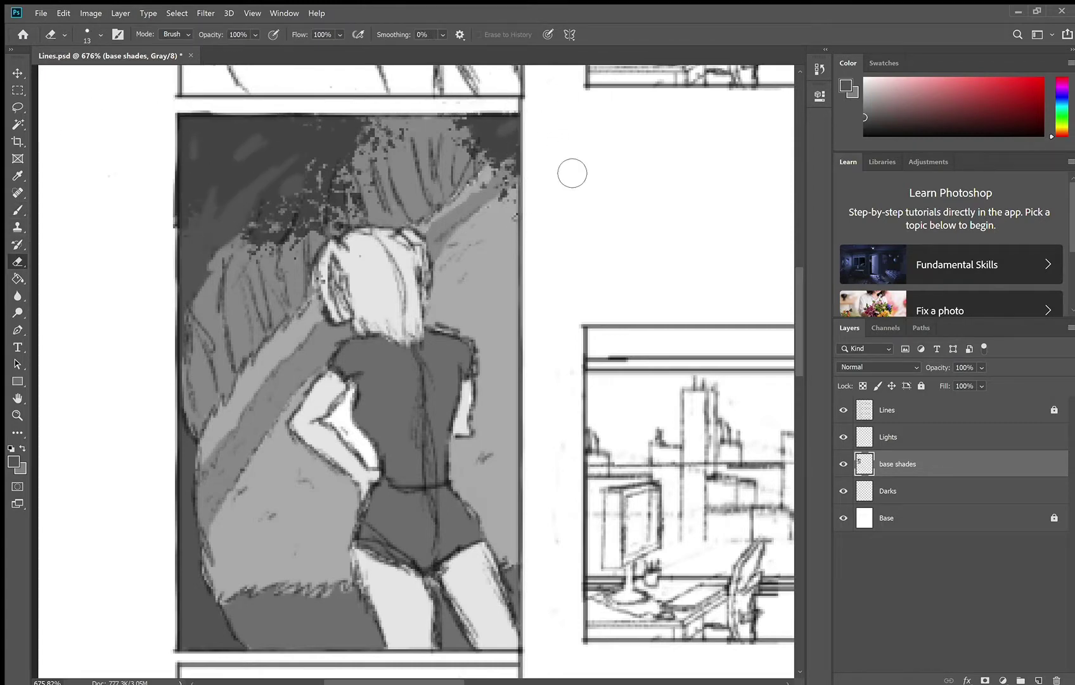
Paint the gap between arm and torso in the hillside grey and retouch the sleeve edge with torso grey.
key("b")
left_click(291, 492, "alt")
mouse_move(331, 421)
left_mouse_down()
mouse_move(345, 415)
mouse_move(371, 461)
left_mouse_up()
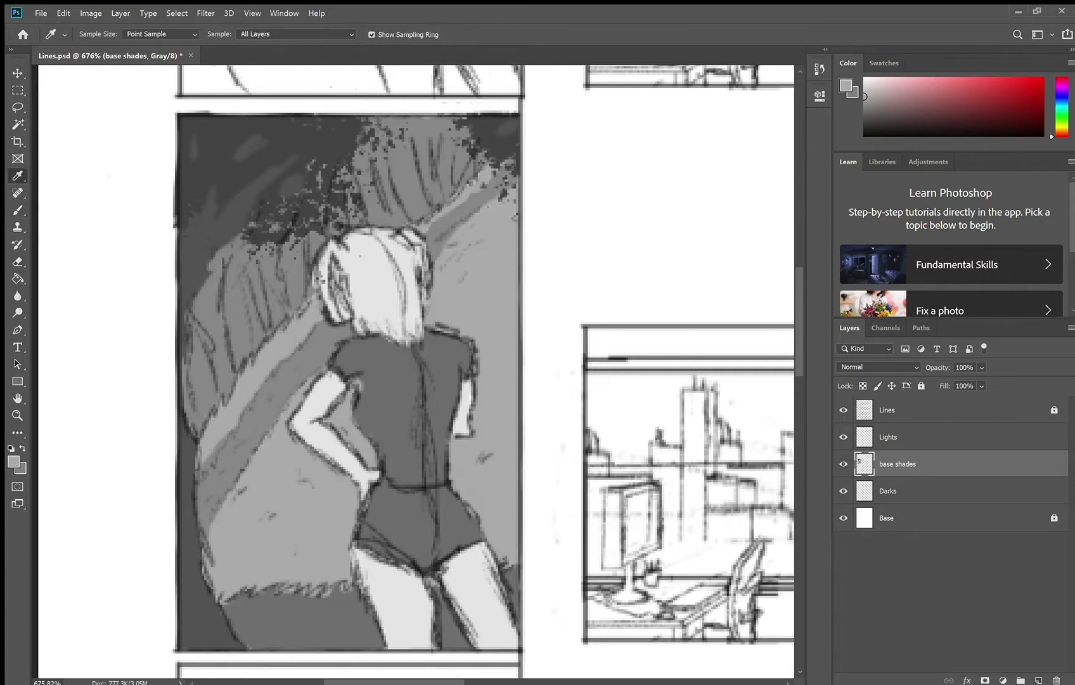
left_click(374, 388, "alt")
left_click_drag(354, 380, 360, 390)
Paint a dark grey bush in the panel's lower-left corner with a textured brush and erase its overspill.
scroll(357, 385, "up", 1)
scroll(356, 384, "down", 3)
left_click(197, 130, "alt")
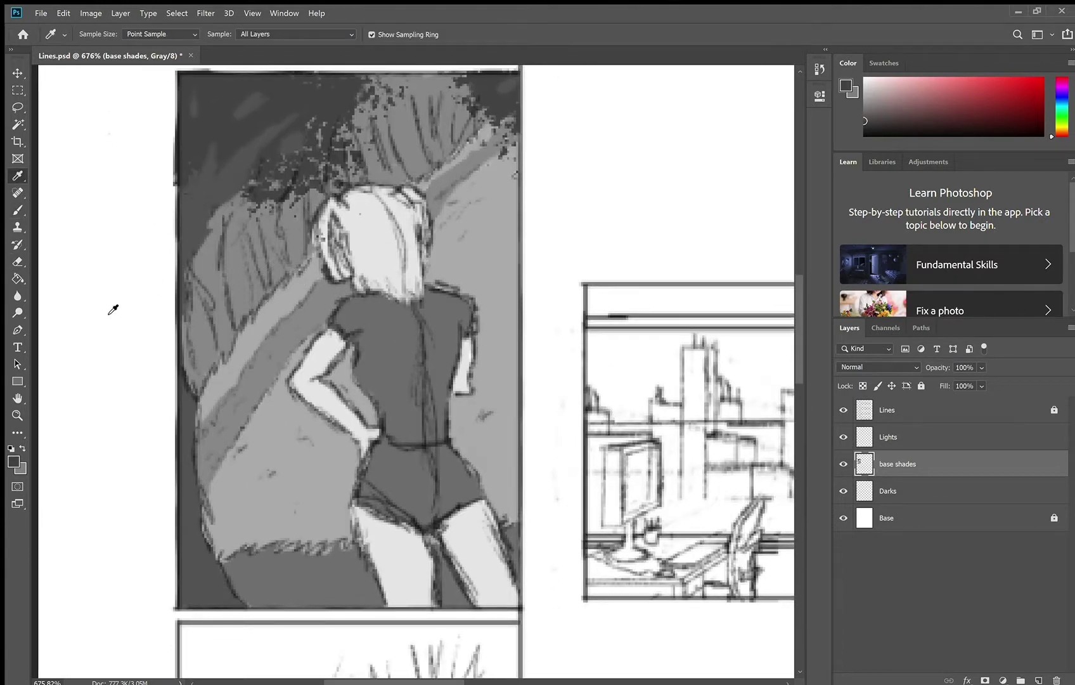
left_click(101, 35)
double_click(101, 82)
mouse_move(257, 561)
left_mouse_down()
mouse_move(242, 555)
mouse_move(263, 529)
mouse_move(245, 586)
mouse_move(190, 591)
mouse_move(255, 532)
mouse_move(209, 507)
left_mouse_up()
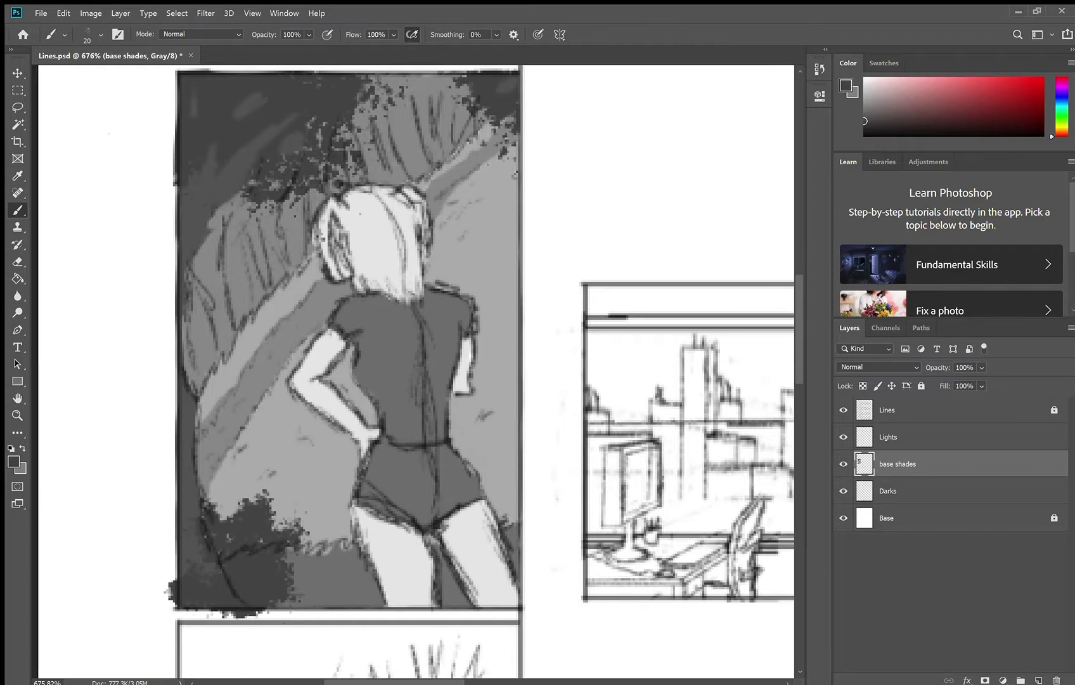
key("e")
mouse_move(168, 619)
left_mouse_down()
mouse_move(254, 618)
mouse_move(169, 609)
left_mouse_up()
Brush thin strokes of slightly lighter grey over the lower-left bush with a small round brush.
key("b")
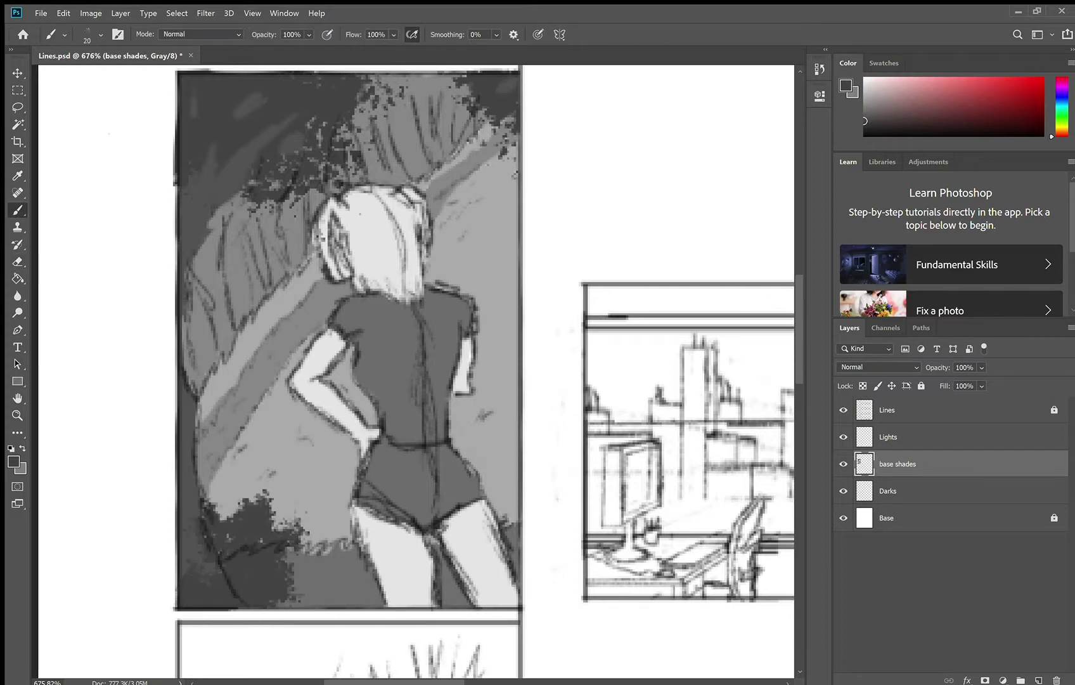
left_click(70, 137)
left_click_drag(210, 527, 194, 560)
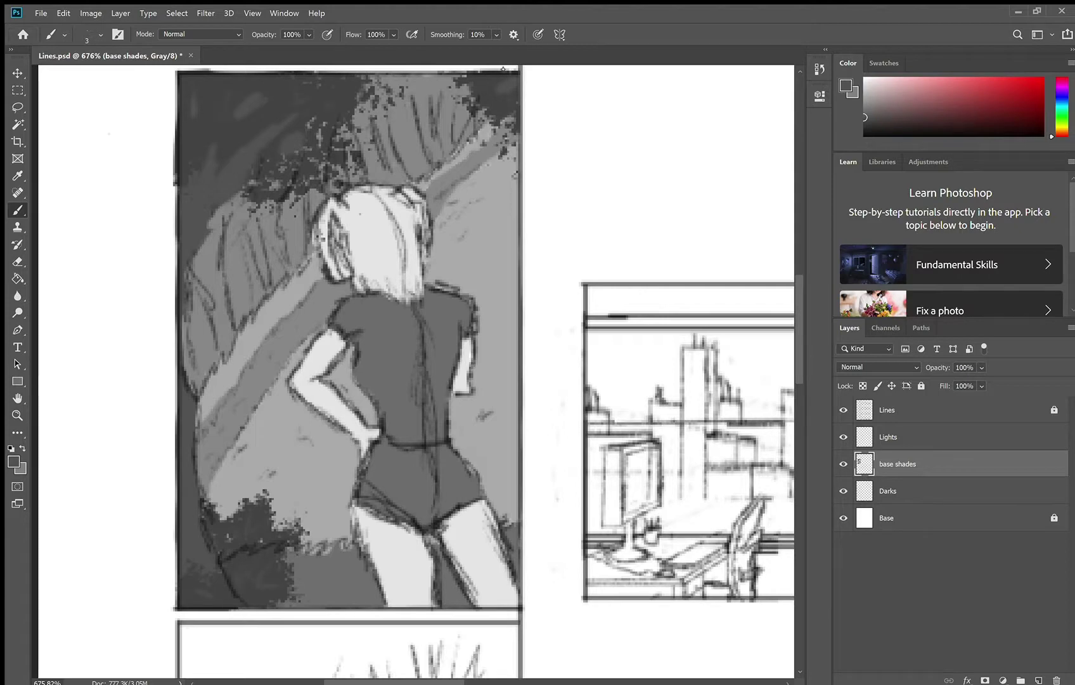
Sample the figure's light skin grey and the dark foliage grey as brush colours.
scroll(364, 529, "down", 2)
left_click(373, 538, "alt")
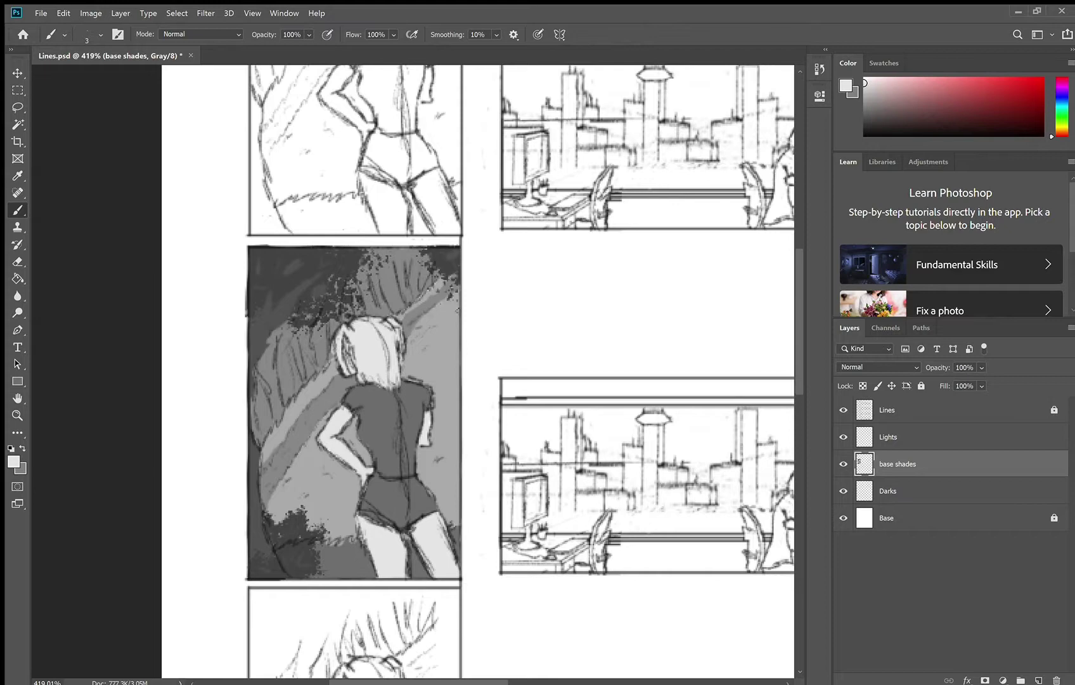
left_click(360, 309, "alt")
left_click(312, 295, "alt")
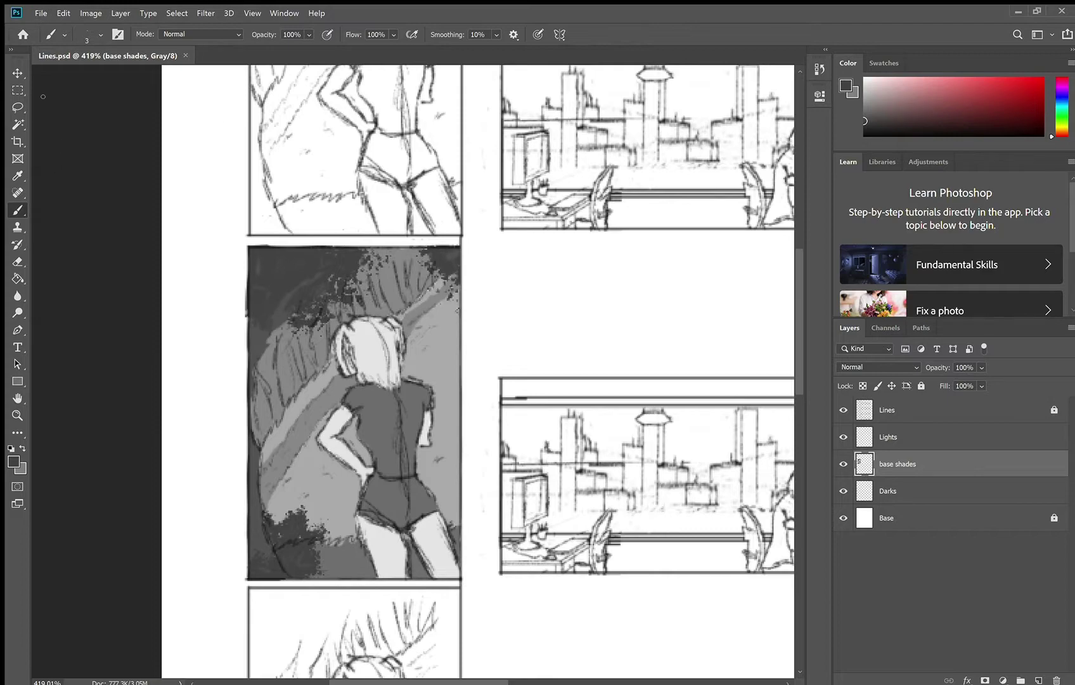
Copy the shaded panel area to a new layer and move the copy onto the matching line-art panel below.
left_click(17, 90)
left_click_drag(247, 245, 461, 580)
scroll(462, 571, "down", 5)
key("ctrl+j")
left_click(17, 73)
left_click_drag(350, 159, 350, 499)
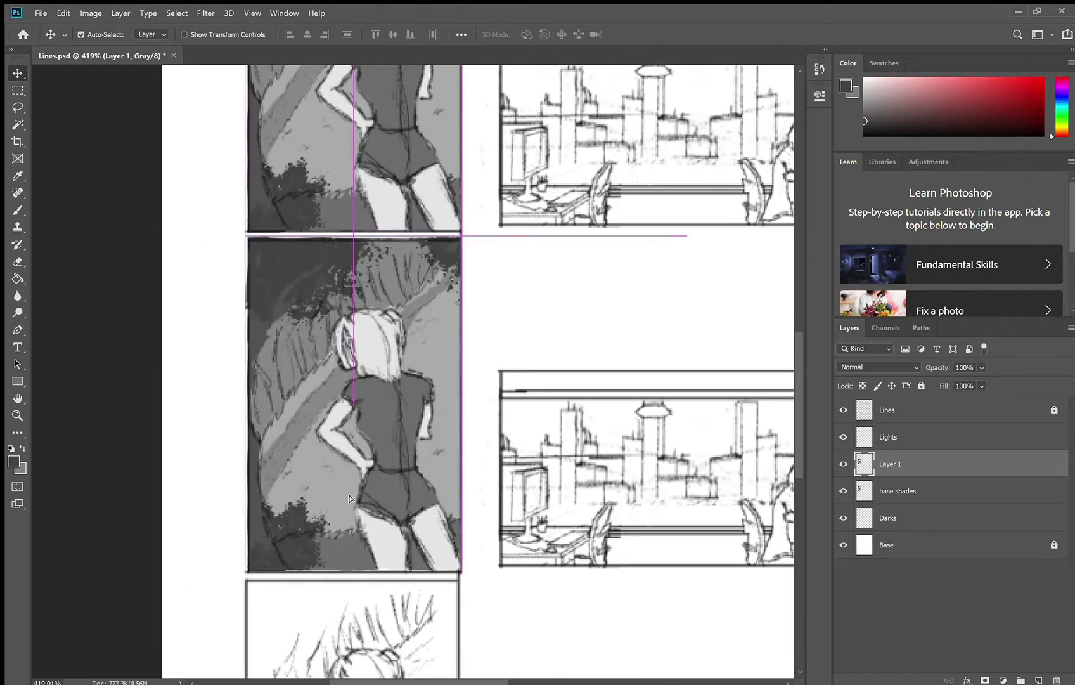
Align the copied shading with its panel, then paste another copy and move it onto the matching bottom panel.
left_click_drag(318, 365, 314, 367)
scroll(422, 403, "down", 5)
key("ctrl+v")
mouse_move(559, 273)
left_mouse_down()
mouse_move(433, 361)
mouse_move(432, 377)
left_mouse_up()
left_click(432, 377)
left_click_drag(419, 446, 415, 445)
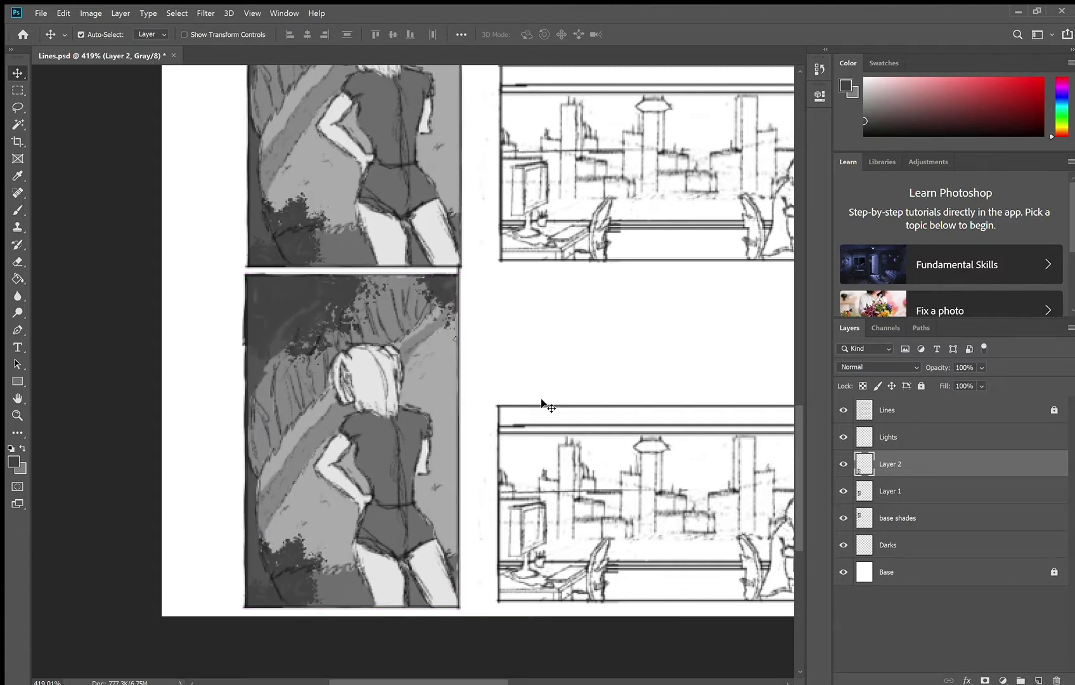
Merge the two shading copies with the base shades layer and rename the merged layer Base.
left_click(541, 398)
scroll(504, 381, "up", 5)
scroll(500, 374, "up", 4)
left_click(897, 514)
left_click(901, 490, "ctrl")
left_click(906, 463, "ctrl")
key("ctrl+e")
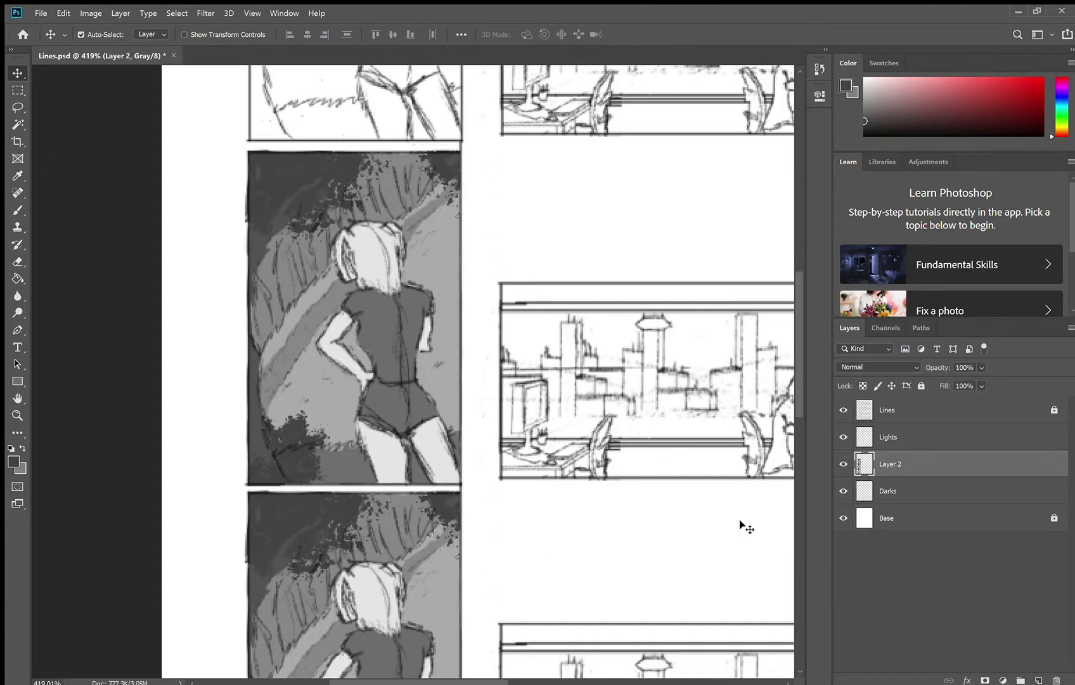
double_click(890, 464)
type("Base")
key("Return")
Brush a white light-source dot with arrows radiating down from it near the first shaded panel's upper-right corner on the Lights layer.
scroll(192, 359, "up", 2)
key("z")
left_click(345, 339)
left_click(343, 335)
left_click(344, 334)
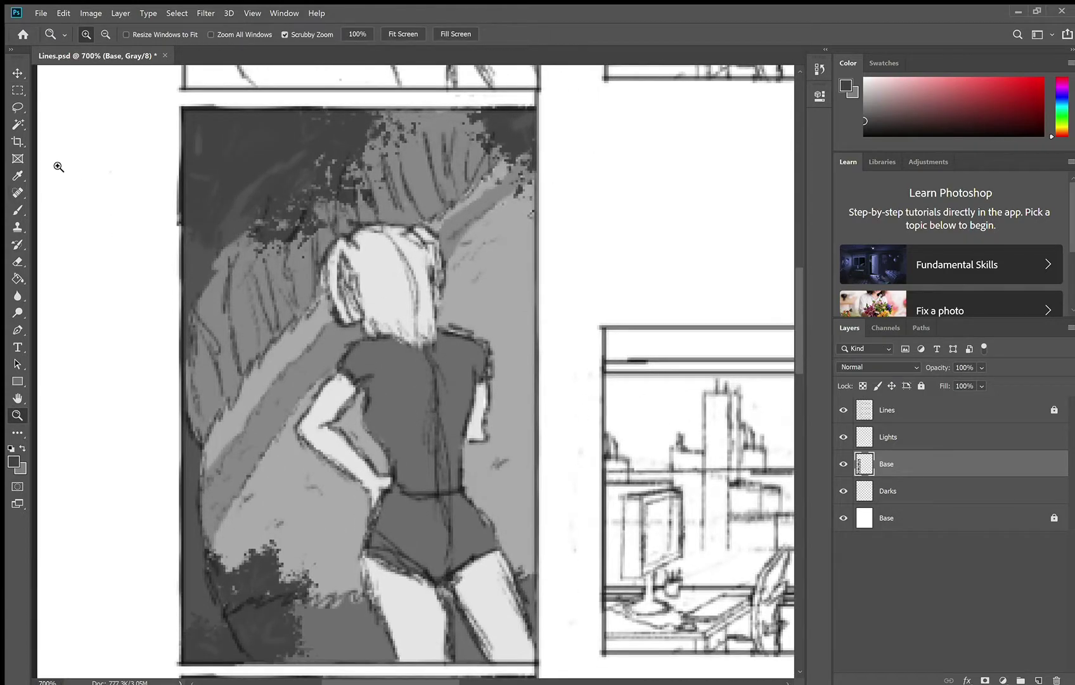
left_click(18, 210)
left_click(14, 461)
left_click(686, 149)
left_click(888, 437)
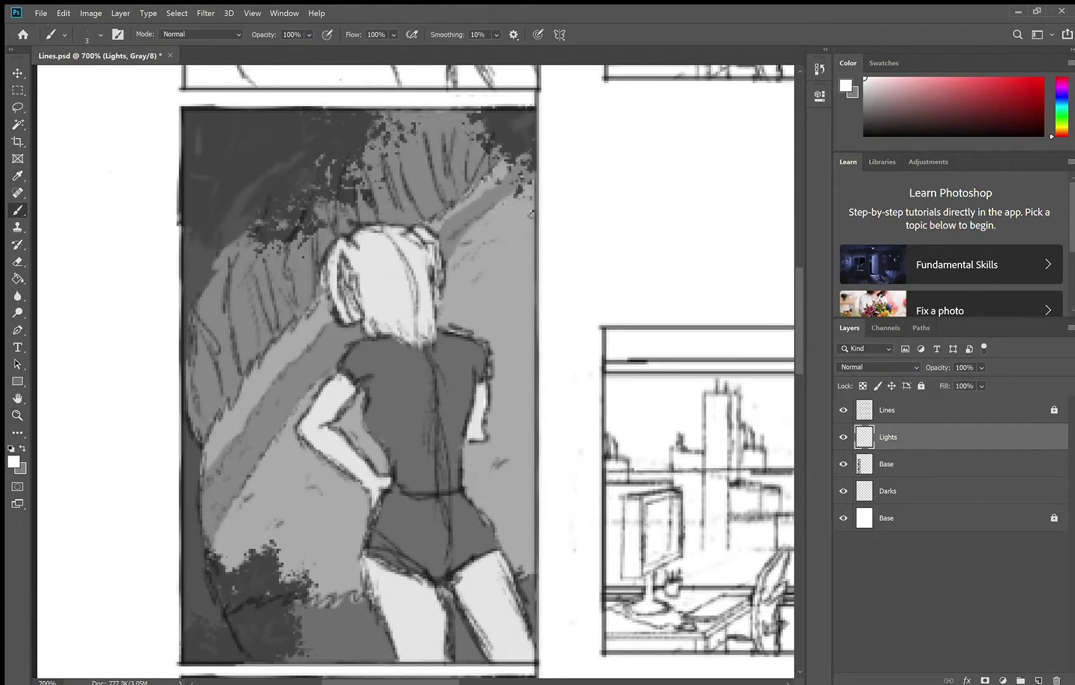
left_click_drag(454, 118, 462, 112)
mouse_move(445, 120)
left_mouse_down()
mouse_move(399, 173)
mouse_move(442, 202)
left_mouse_up()
mouse_move(465, 120)
left_mouse_down()
mouse_move(489, 187)
mouse_move(397, 174)
left_mouse_up()
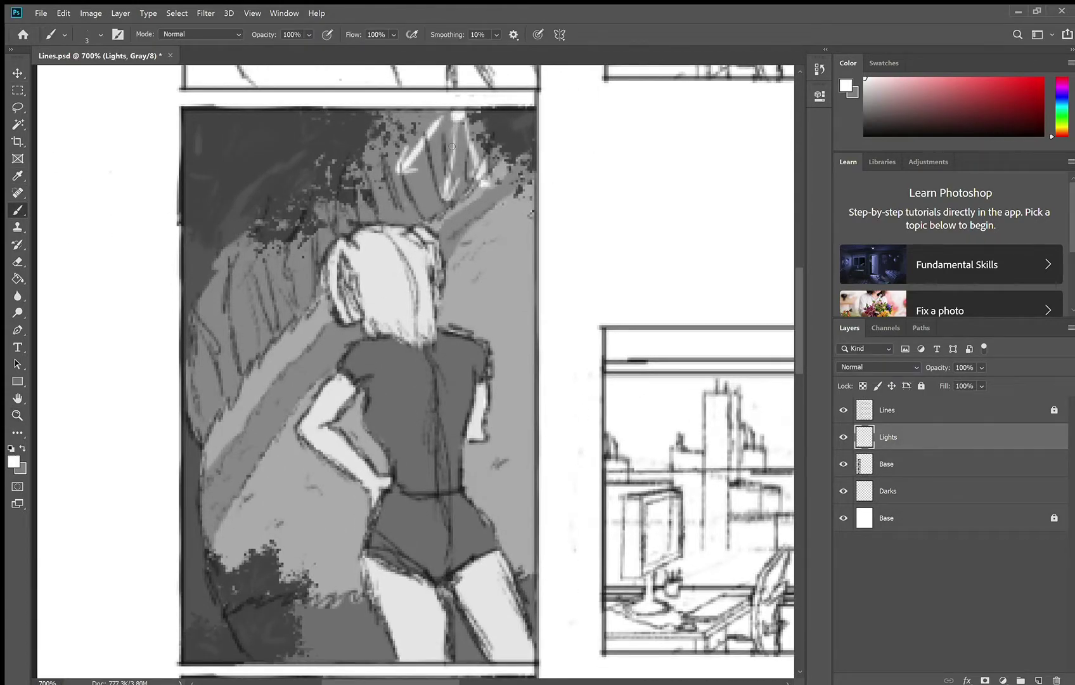
Mark a white light-source dot with three arrows at the upper-left edge of the second shaded panel.
scroll(493, 180, "down", 8)
scroll(493, 180, "up", 1)
left_click(188, 255)
left_click_drag(200, 267, 286, 319)
left_click_drag(280, 298, 257, 319)
left_click_drag(192, 283, 222, 379)
left_click_drag(203, 362, 232, 348)
left_click_drag(206, 246, 343, 279)
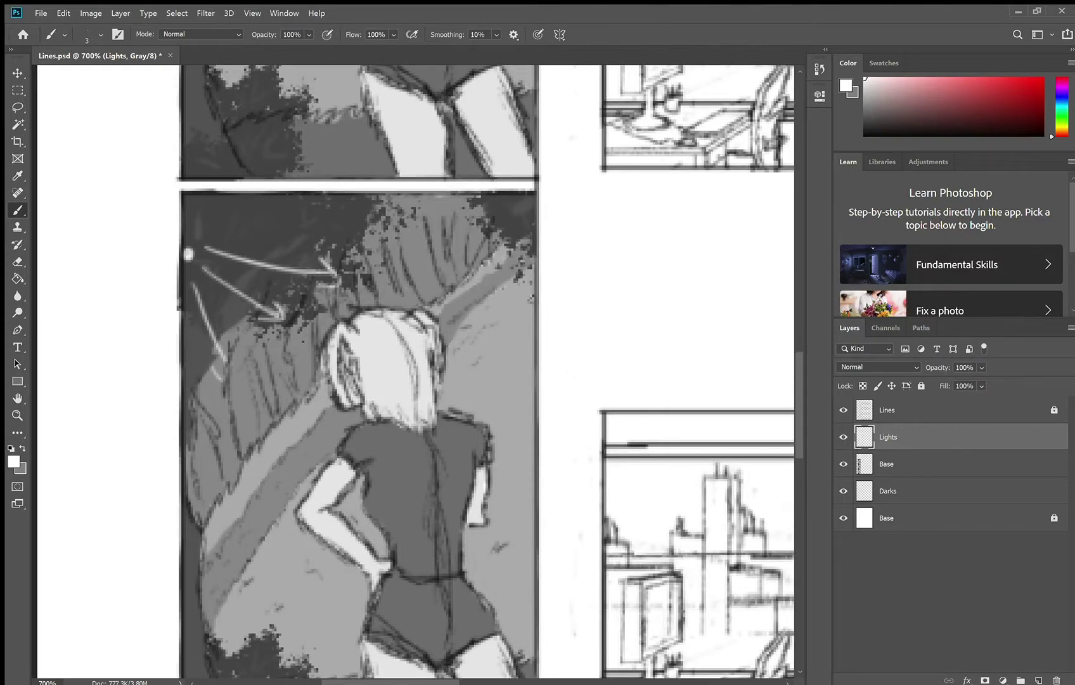
Mark a white light-source dot with three downward arrows at the top centre of the third shaded panel.
scroll(342, 278, "down", 8)
scroll(362, 253, "down", 1)
left_click(362, 118)
mouse_move(344, 131)
left_mouse_down()
mouse_move(278, 231)
mouse_move(302, 223)
left_mouse_up()
left_click_drag(357, 151, 362, 217)
left_click_drag(377, 134, 432, 219)
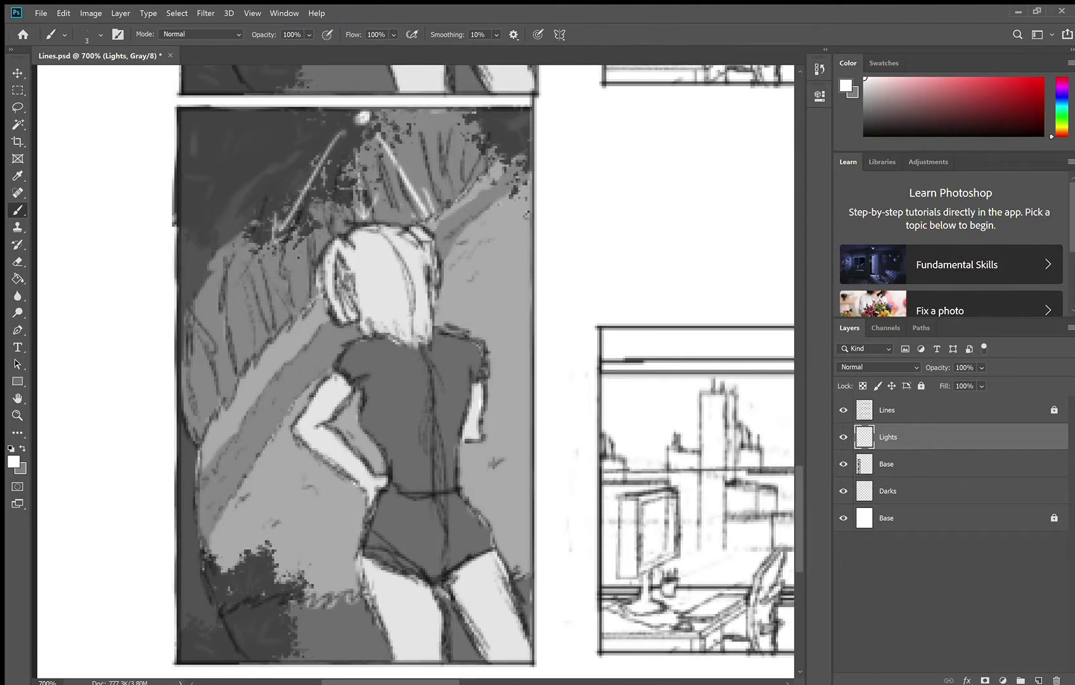
left_click_drag(351, 204, 377, 193)
Sample a light grey and brush highlight streaks down the tall foliage behind the figure in the first shaded panel.
scroll(374, 203, "up", 4)
scroll(355, 374, "down", 3)
key("alt")
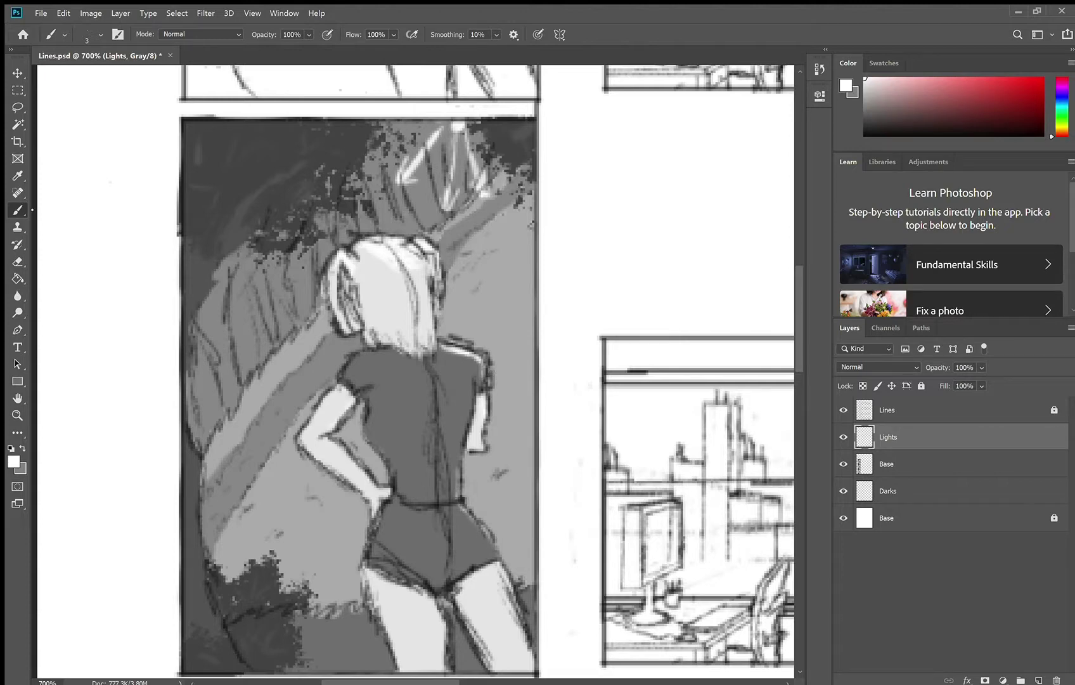
left_click(376, 195, "alt")
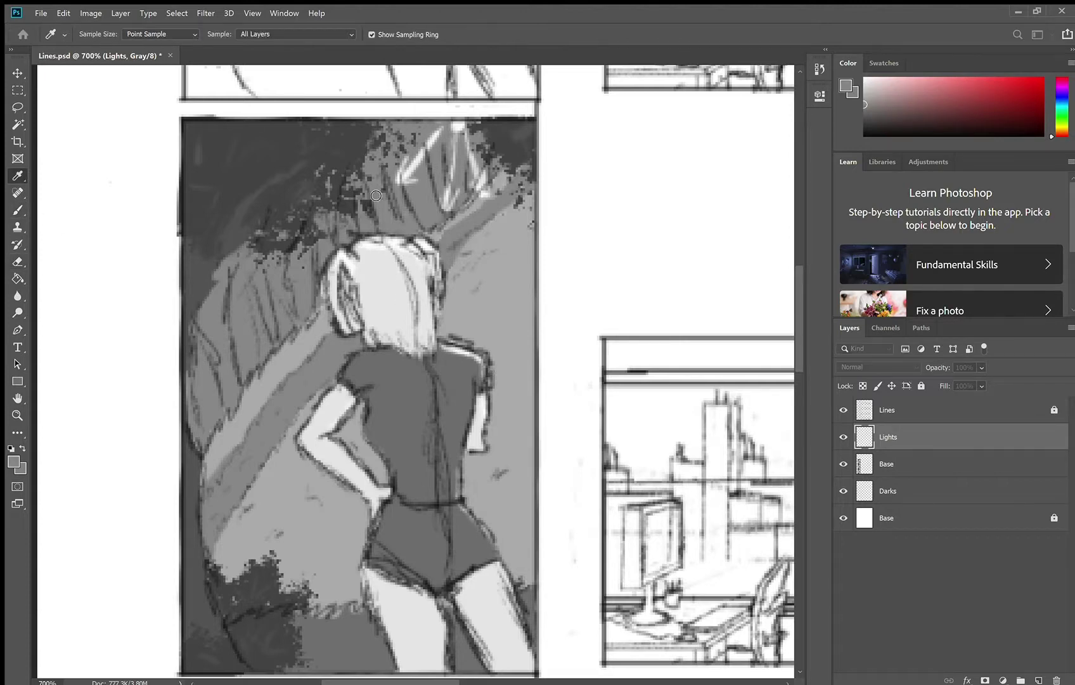
left_click(403, 181, "alt")
mouse_move(439, 224)
left_mouse_down()
mouse_move(415, 160)
mouse_move(400, 197)
left_mouse_up()
key("ctrl+z")
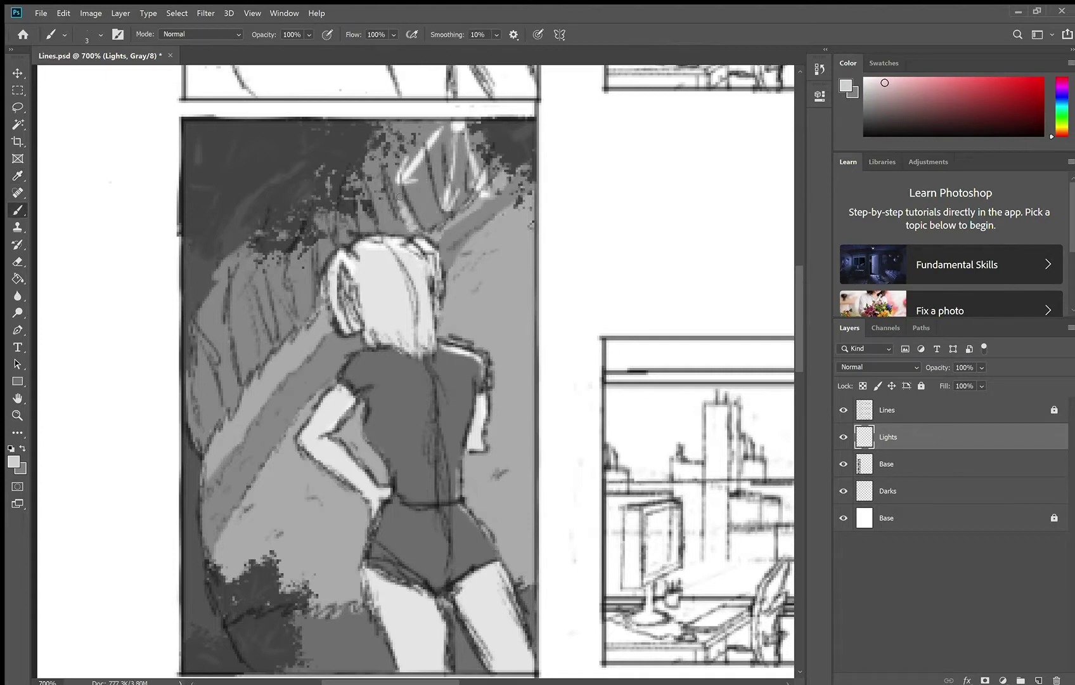
mouse_move(319, 214)
left_mouse_down()
mouse_move(332, 263)
mouse_move(294, 332)
left_mouse_up()
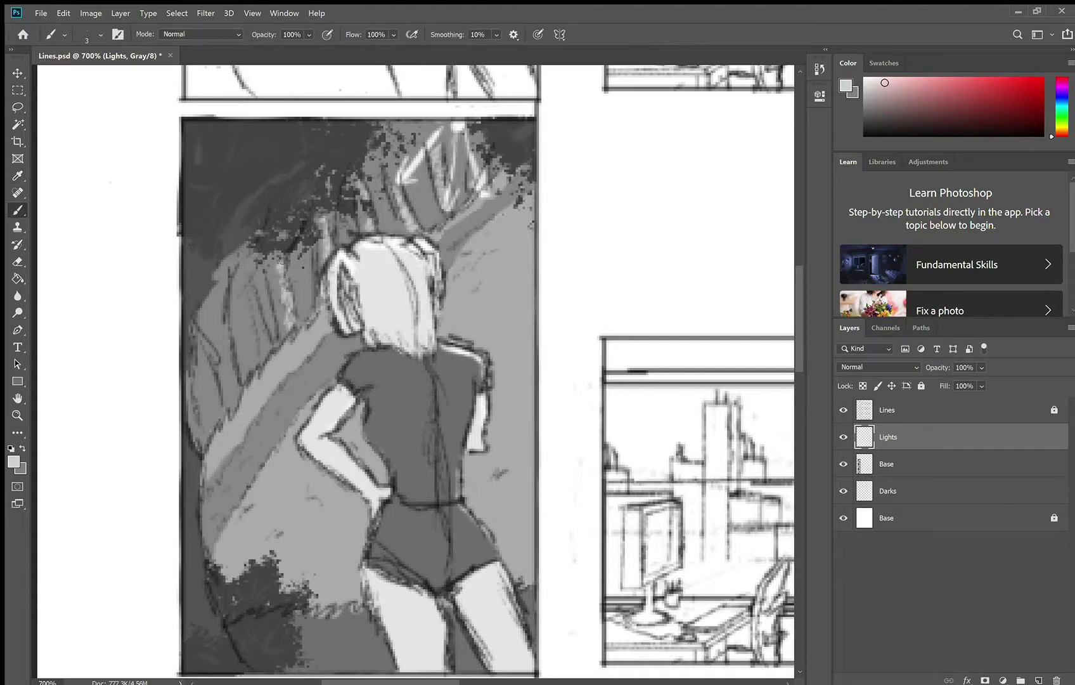
left_click_drag(245, 271, 275, 350)
left_click_drag(213, 313, 234, 395)
left_click_drag(215, 266, 229, 337)
left_click_drag(206, 298, 218, 347)
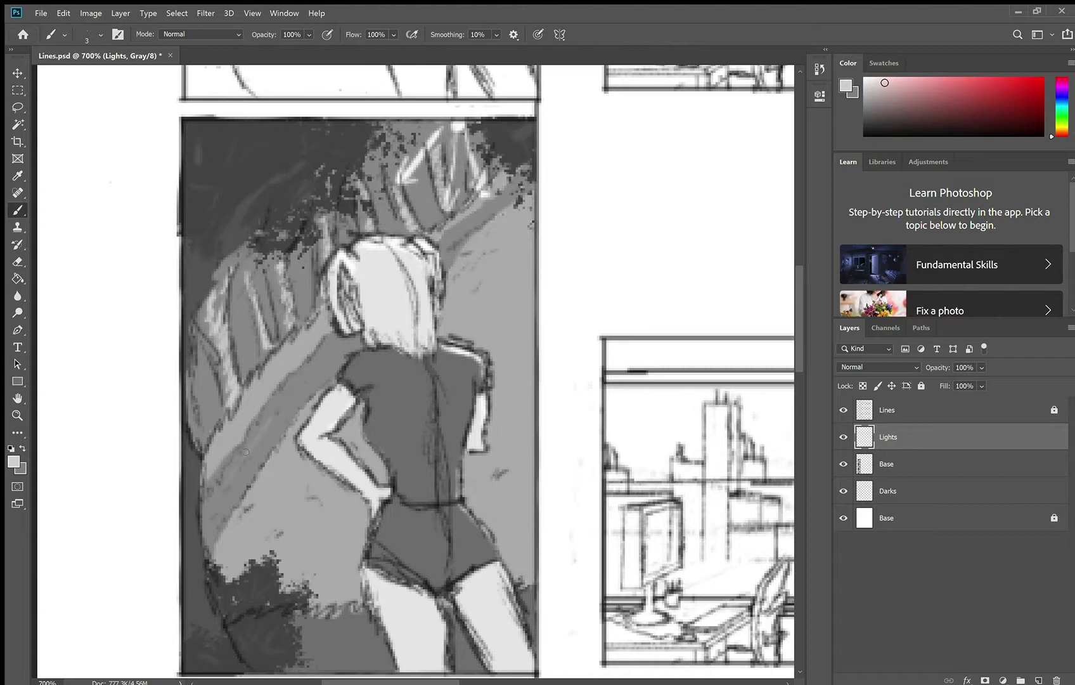
Brush light grey diagonal streaks along the sloping band on both sides of the figure.
left_click_drag(246, 452, 210, 500)
left_click_drag(310, 374, 238, 466)
left_click_drag(346, 343, 255, 461)
left_click_drag(494, 207, 443, 260)
left_click_drag(517, 192, 468, 233)
left_click_drag(246, 487, 207, 539)
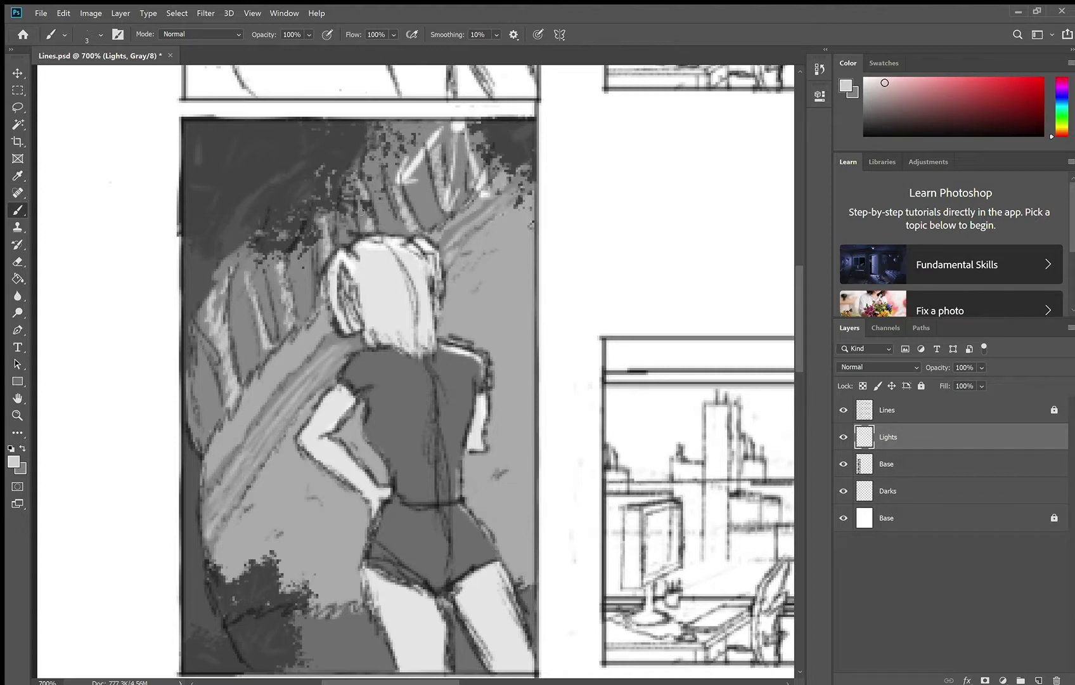
Add grey highlight strokes to the upper-right foliage, the panel's dark left edge and the lower-left bush.
left_click_drag(475, 122, 515, 159)
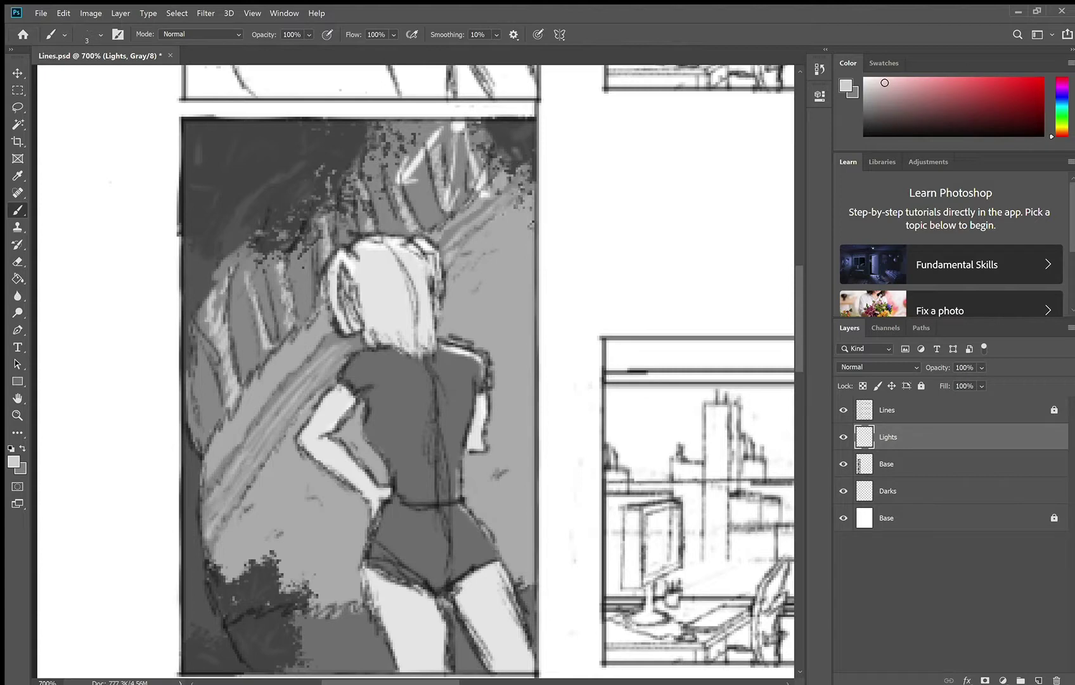
left_click_drag(247, 571, 292, 623)
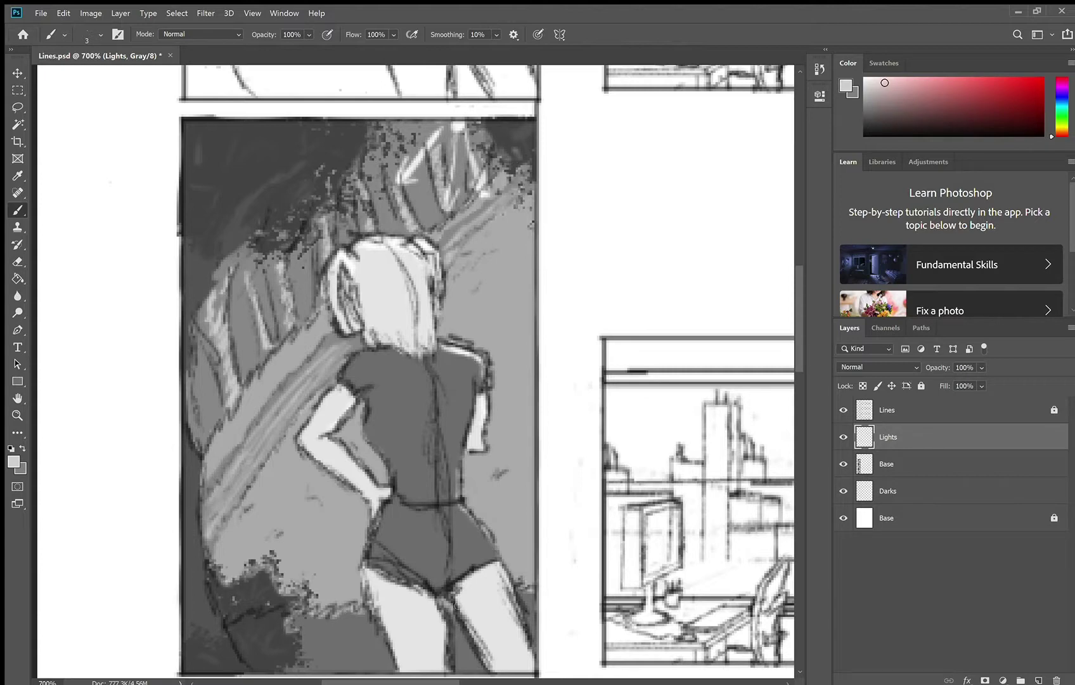
key("i")
key("b")
left_click(219, 546, "alt")
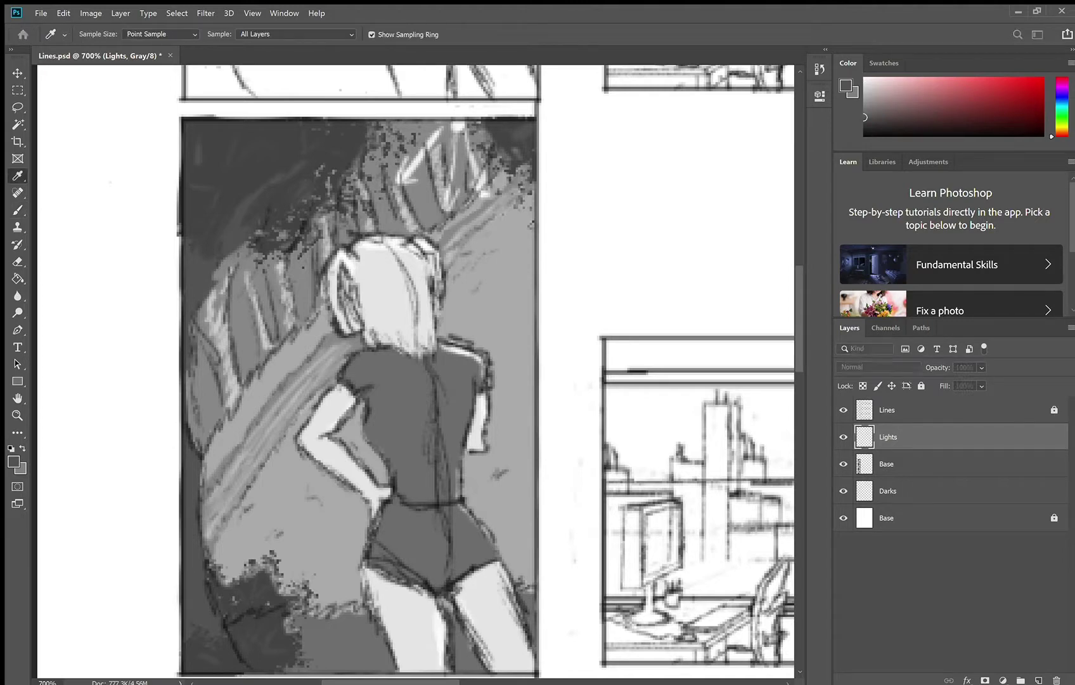
left_click_drag(220, 624, 188, 442)
left_click_drag(187, 314, 253, 231)
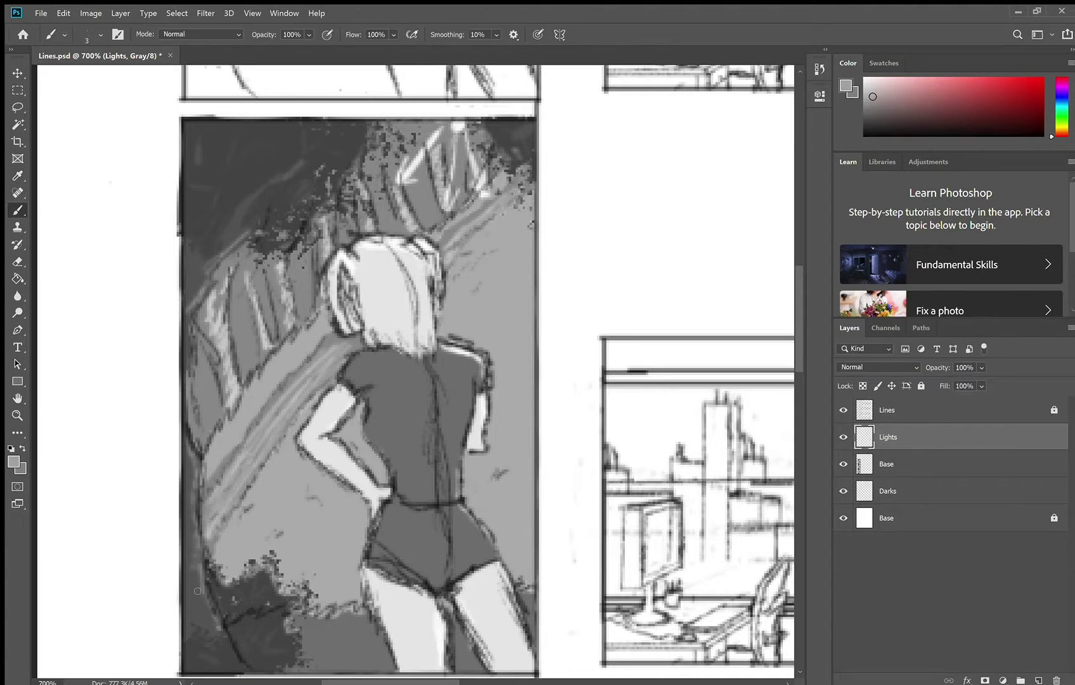
left_click_drag(282, 569, 269, 604)
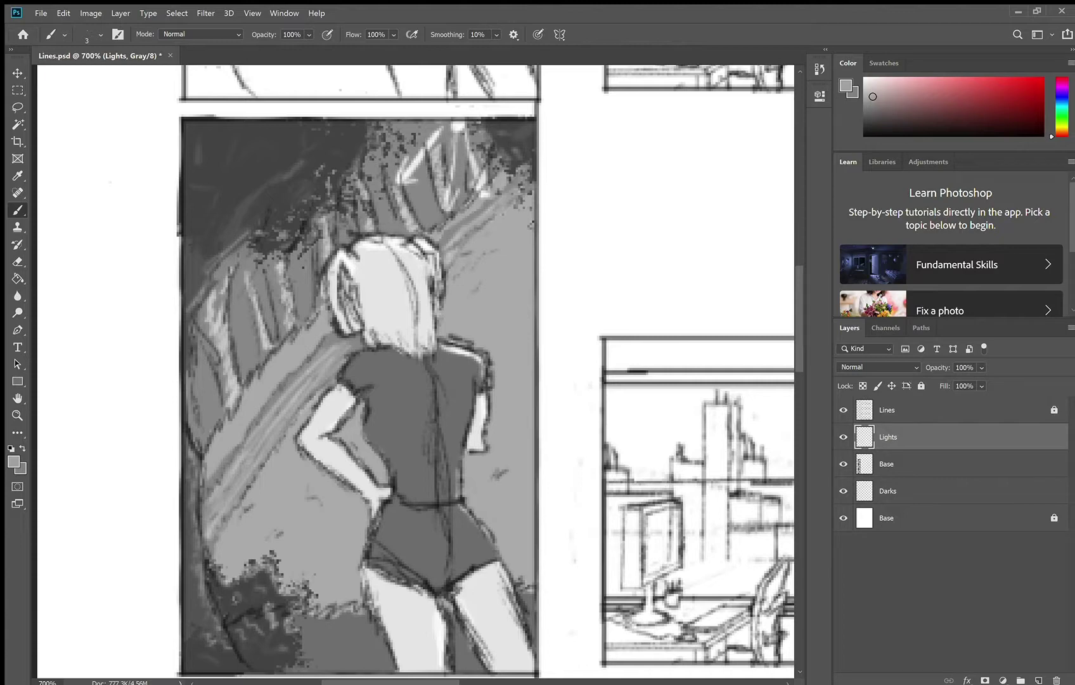
Move the Darks layer above the shaded Base layer and brush grey shadows over the hair and arms at 50% opacity.
left_click_drag(938, 490, 938, 454)
key("i")
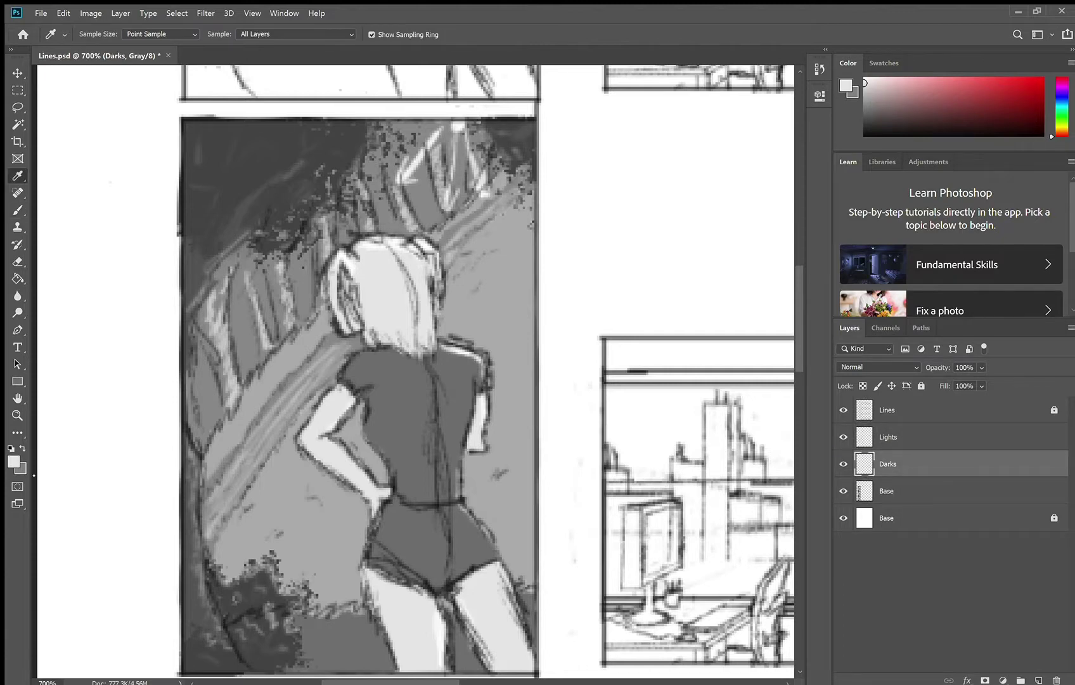
key("b")
mouse_move(333, 276)
left_mouse_down()
mouse_move(334, 303)
mouse_move(383, 343)
mouse_move(431, 310)
mouse_move(371, 291)
left_mouse_up()
key("i")
left_click(338, 312)
key("b")
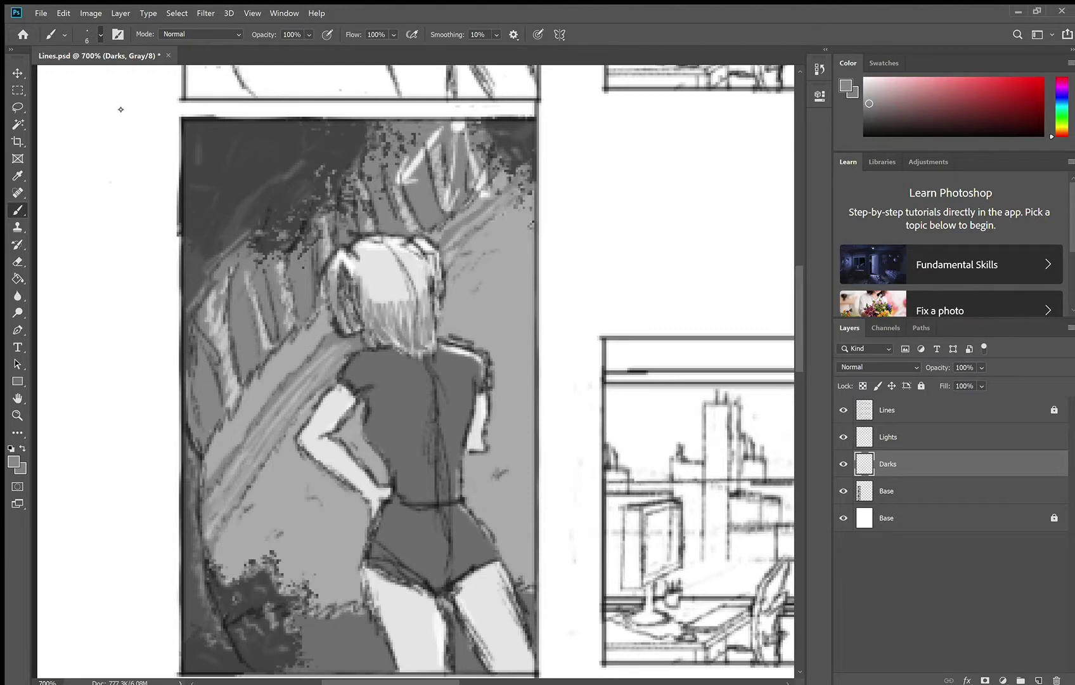
mouse_move(394, 313)
left_mouse_down()
mouse_move(383, 334)
mouse_move(415, 355)
mouse_move(369, 302)
mouse_move(377, 329)
mouse_move(399, 278)
mouse_move(429, 261)
left_mouse_up()
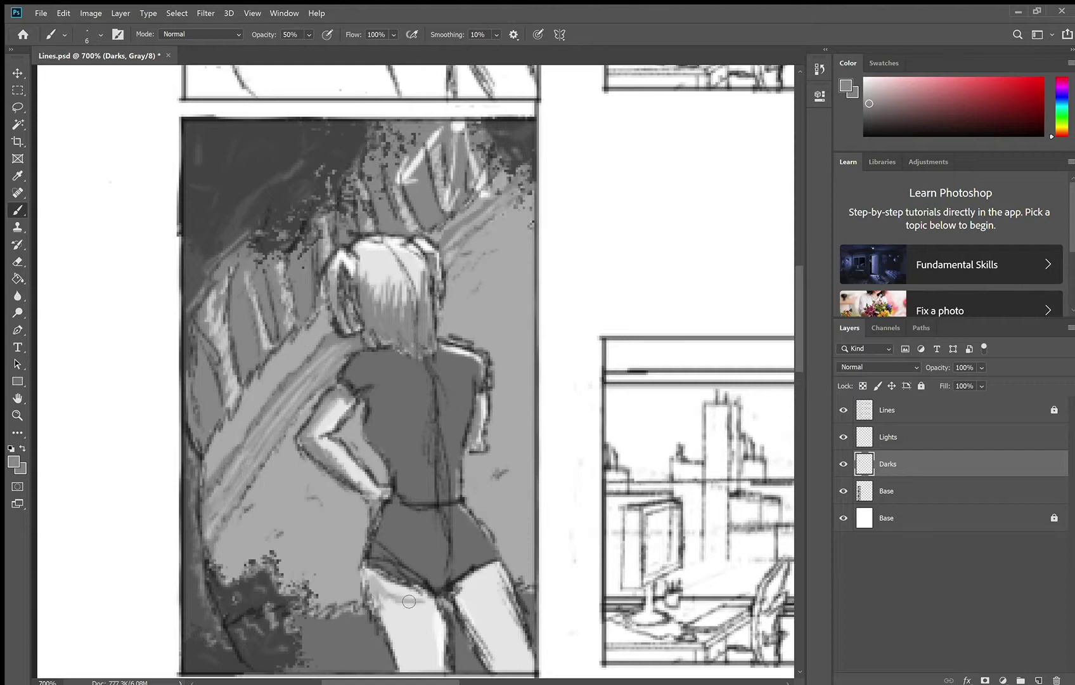
Shade both legs with grey and erase the highlights over them from the Lights layer.
mouse_move(409, 601)
left_mouse_down()
mouse_move(441, 623)
mouse_move(411, 601)
mouse_move(388, 621)
mouse_move(432, 666)
mouse_move(403, 599)
mouse_move(417, 626)
mouse_move(410, 665)
mouse_move(475, 579)
mouse_move(477, 632)
mouse_move(527, 668)
mouse_move(507, 618)
mouse_move(524, 654)
left_mouse_up()
left_click_drag(469, 602, 498, 661)
left_click(891, 437)
key("e")
left_click_drag(469, 599, 505, 668)
mouse_move(441, 612)
left_mouse_down()
mouse_move(453, 669)
mouse_move(468, 608)
mouse_move(435, 613)
mouse_move(482, 586)
mouse_move(507, 660)
left_mouse_up()
key("b")
key("alt+bracketleft")
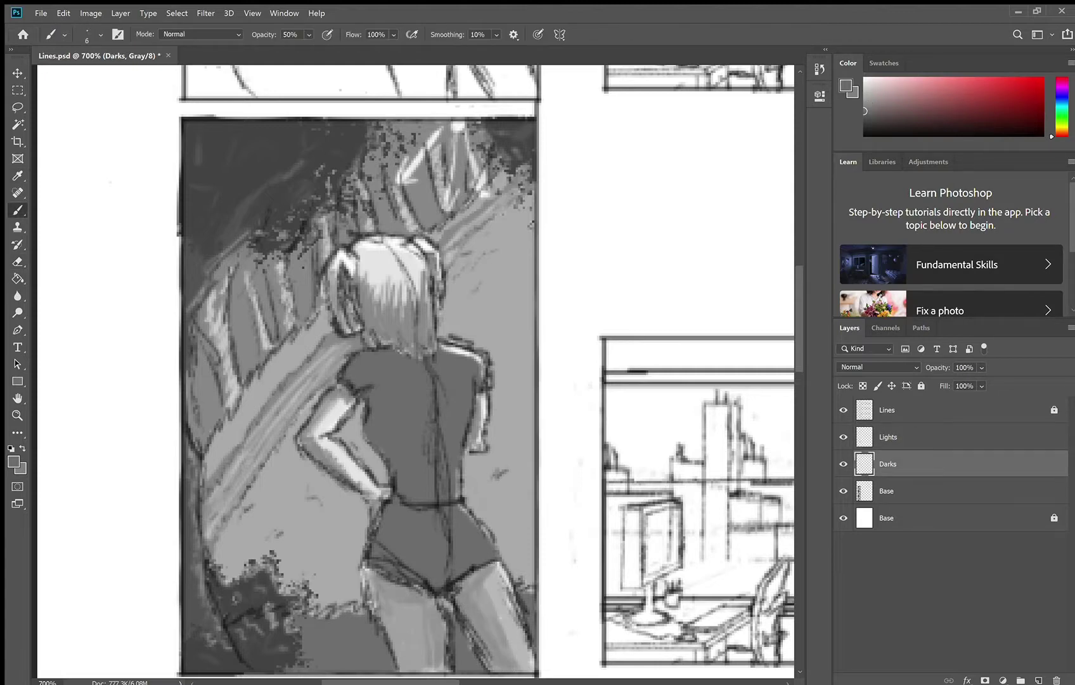
Shade the figure's shirt and shorts with a dark grey sampled from the clothing.
left_click(352, 373, "alt")
mouse_move(377, 376)
left_mouse_down()
mouse_move(377, 424)
mouse_move(409, 493)
mouse_move(383, 552)
mouse_move(416, 569)
left_mouse_up()
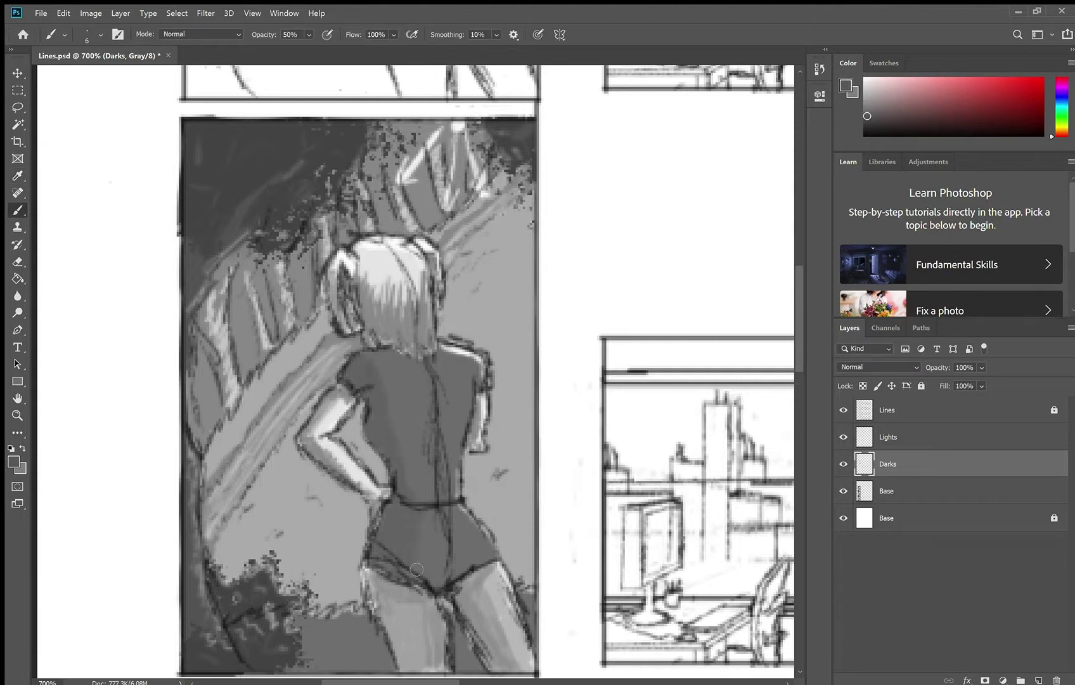
left_click_drag(428, 403, 452, 561)
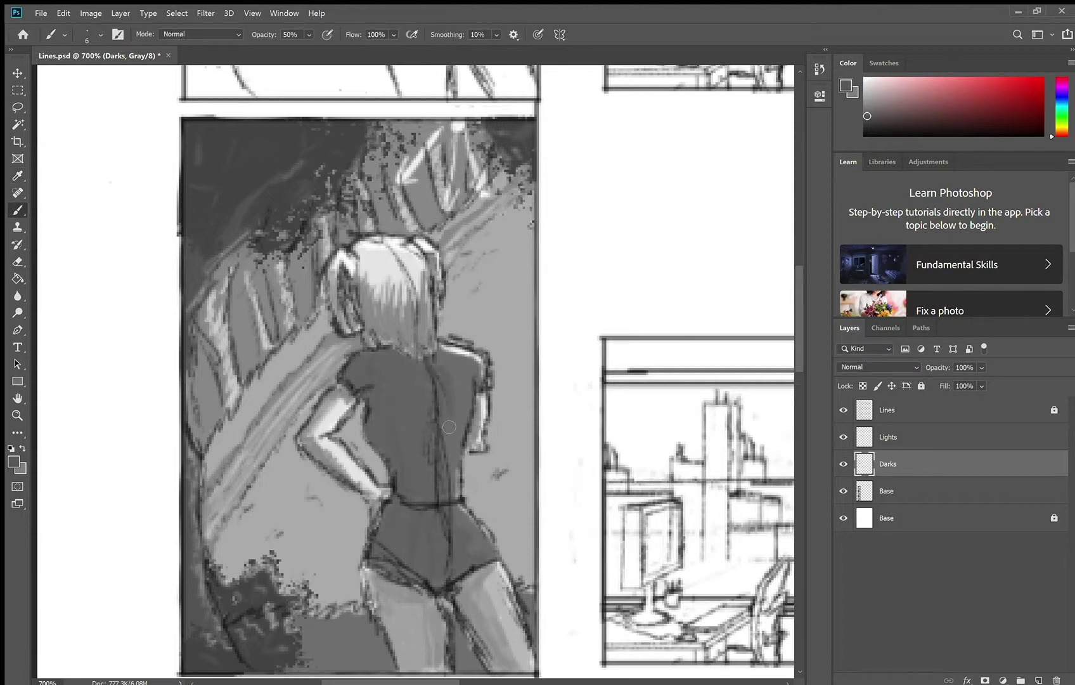
Deepen the shadows on the ear, shirt and shorts with a darker sampled grey.
key("u")
left_click(347, 279, "alt")
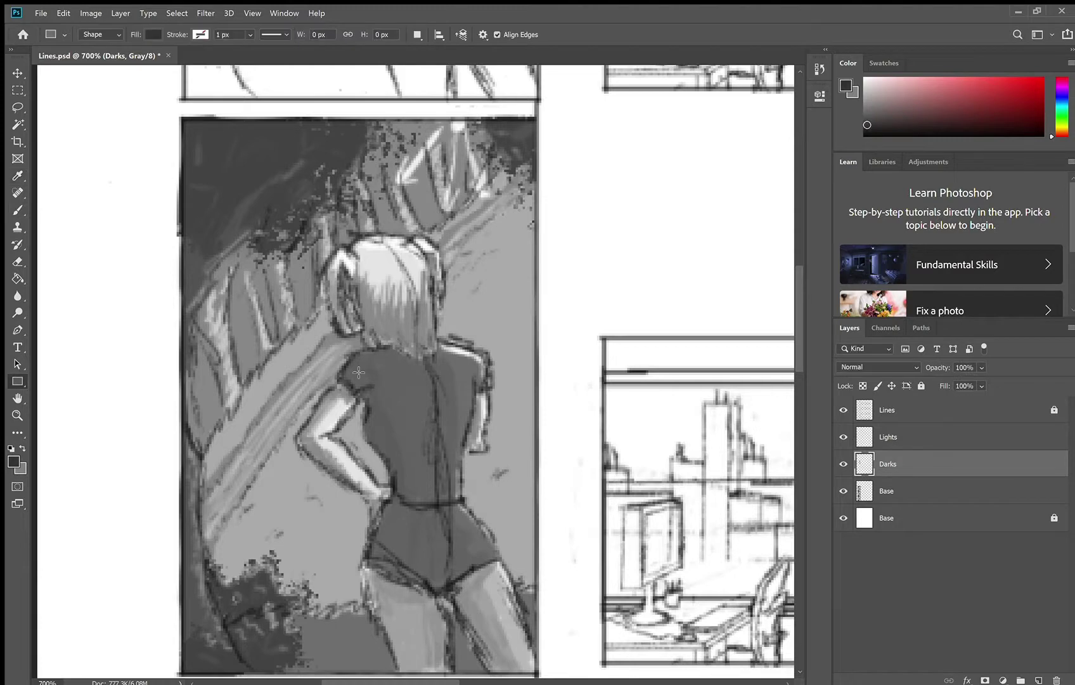
key("b")
mouse_move(344, 268)
left_mouse_down()
mouse_move(351, 294)
mouse_move(399, 347)
mouse_move(431, 359)
mouse_move(396, 472)
mouse_move(441, 502)
left_mouse_up()
mouse_move(393, 468)
left_mouse_down()
mouse_move(399, 361)
mouse_move(428, 388)
mouse_move(429, 459)
mouse_move(391, 514)
mouse_move(404, 510)
mouse_move(433, 535)
mouse_move(429, 583)
mouse_move(447, 579)
mouse_move(381, 561)
left_mouse_up()
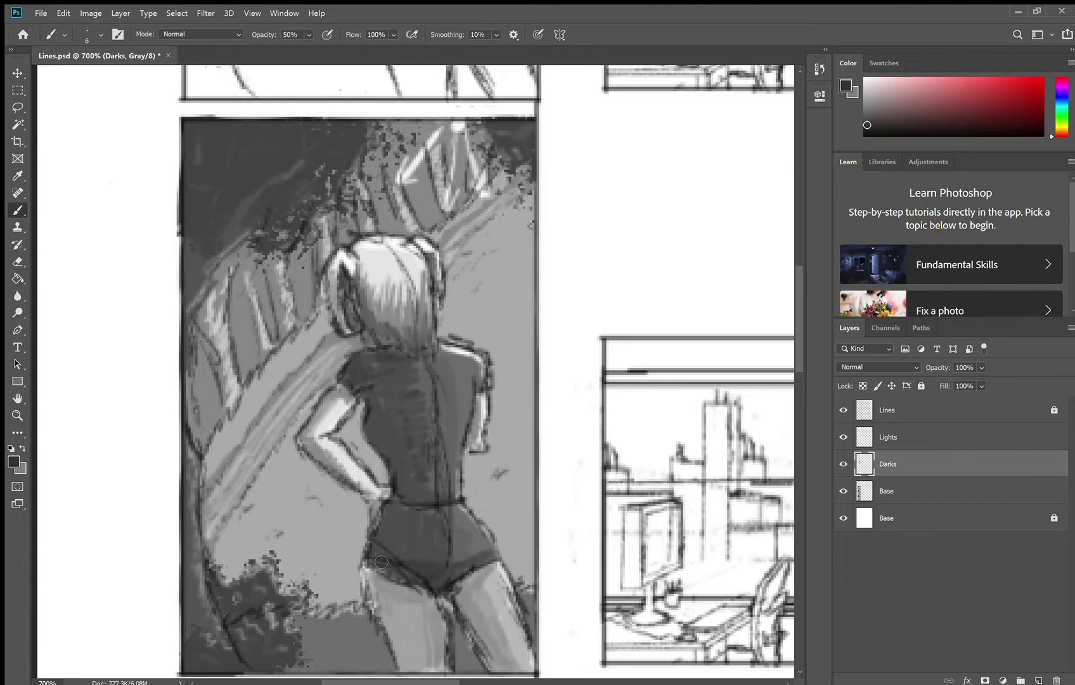
Darken the shadows on the legs and bent arm, and blend the shirt's shading with sampled greys.
left_click(438, 625, "alt")
left_click_drag(428, 596, 447, 669)
left_click_drag(463, 577, 504, 672)
mouse_move(350, 417)
left_mouse_down()
mouse_move(329, 456)
mouse_move(368, 501)
mouse_move(314, 412)
left_mouse_up()
left_click(466, 424, "alt")
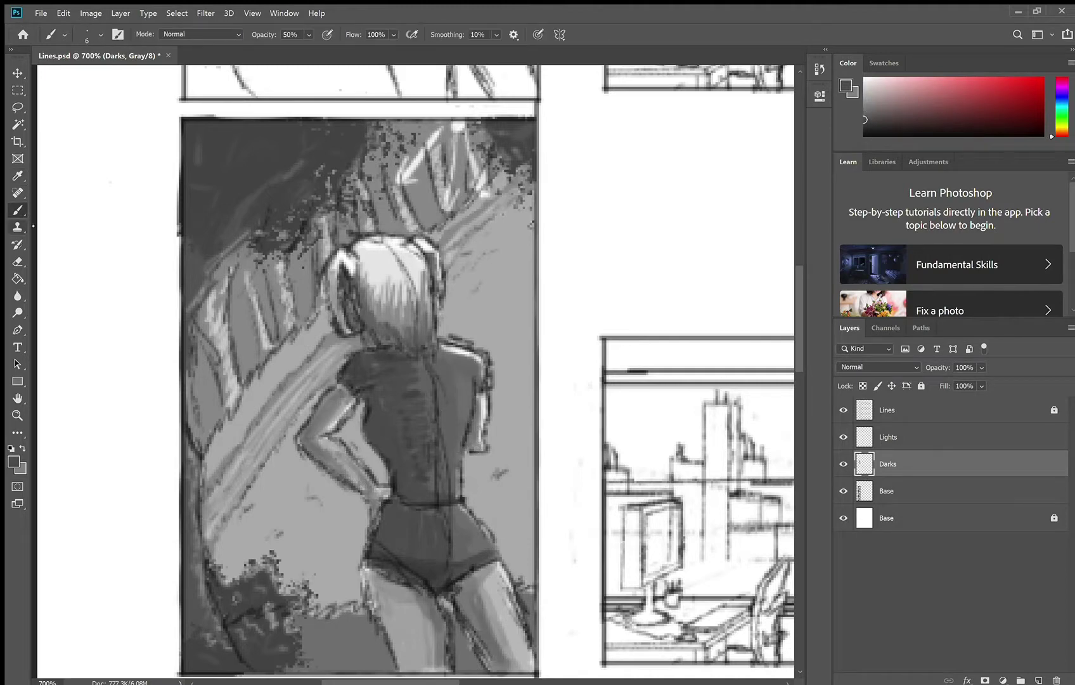
left_click_drag(456, 416, 428, 376)
Paint near-black foliage into the panel's upper-left and upper-right corners with a textured brush on the Darks layer.
left_click(437, 444, "alt")
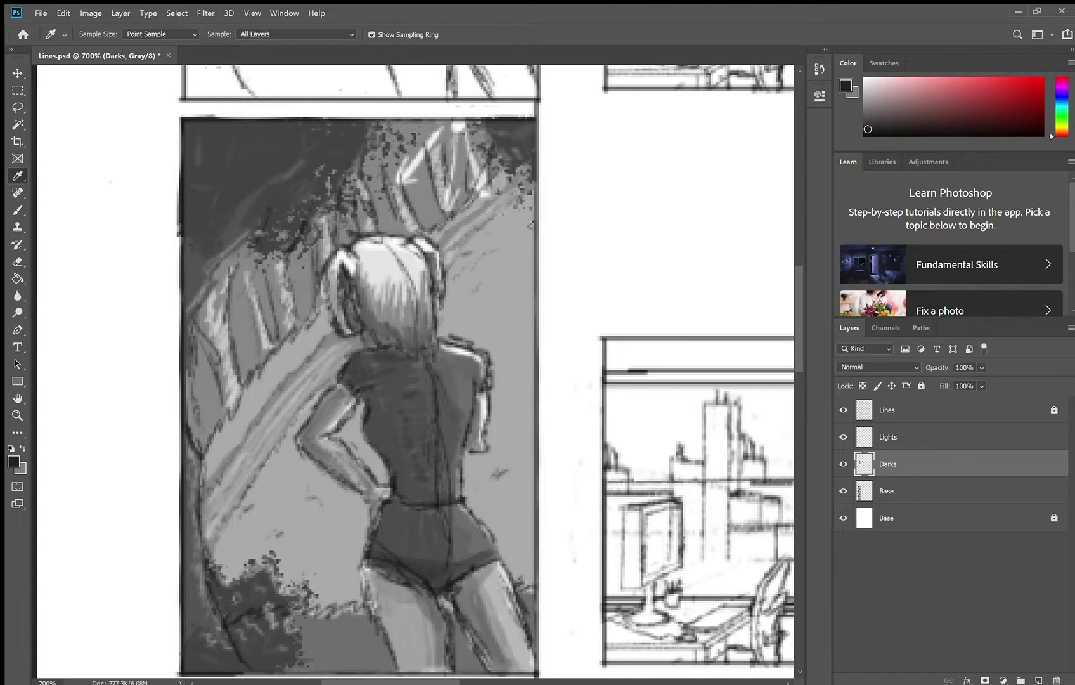
mouse_move(244, 183)
left_mouse_down()
mouse_move(187, 130)
mouse_move(266, 190)
mouse_move(285, 228)
mouse_move(263, 216)
mouse_move(323, 136)
left_mouse_up()
mouse_move(519, 127)
left_mouse_down()
mouse_move(535, 142)
mouse_move(525, 119)
left_mouse_up()
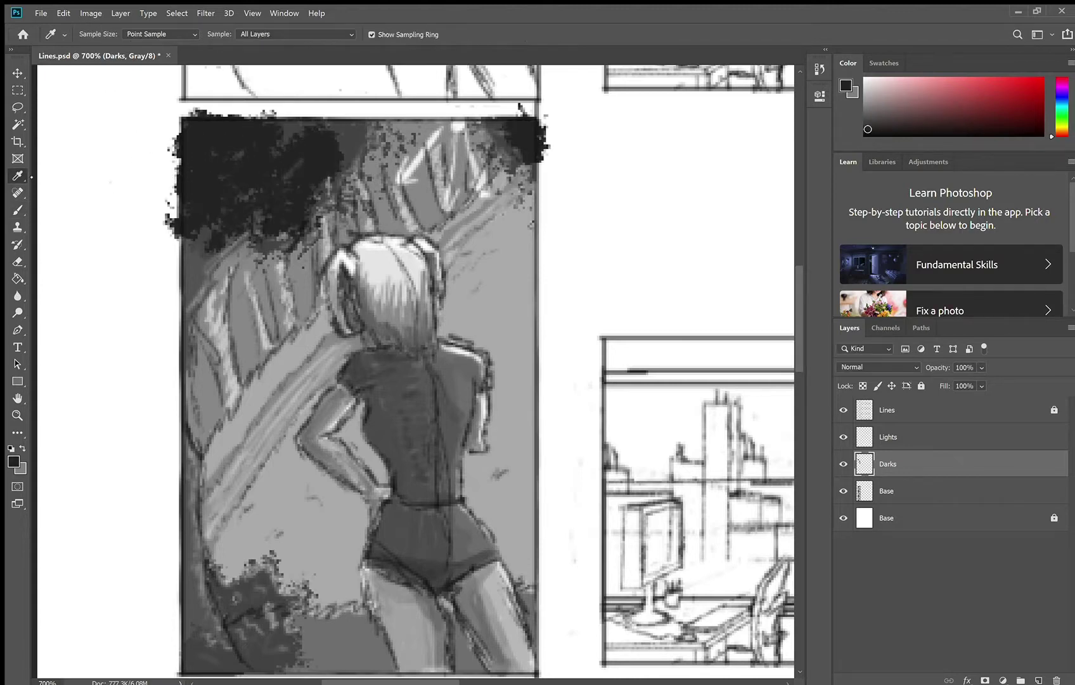
Dab sampled mid-grey leaves along the edge of the upper-left dark foliage with the size 20 textured brush on the Lights layer.
left_click(508, 136, "alt")
key("alt+bracketright")
left_click(300, 137, "alt")
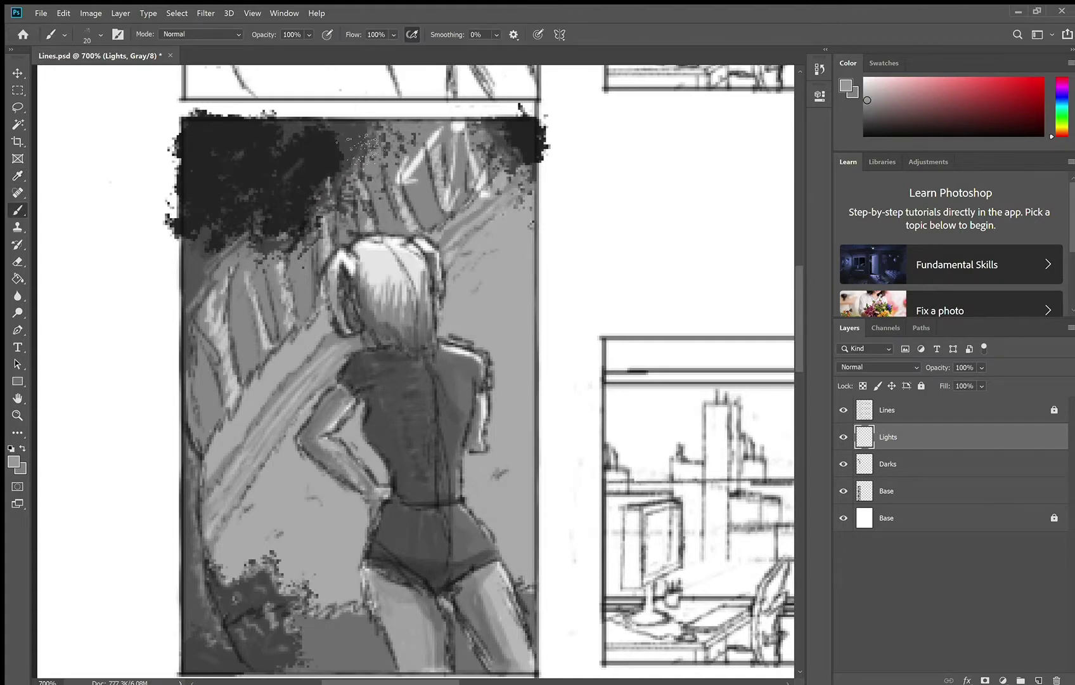
mouse_move(311, 131)
left_mouse_down()
mouse_move(320, 222)
mouse_move(301, 139)
mouse_move(487, 134)
mouse_move(517, 175)
mouse_move(419, 152)
mouse_move(314, 222)
mouse_move(327, 185)
mouse_move(317, 228)
left_mouse_up()
left_click(311, 197, "alt")
left_click_drag(366, 139, 336, 171)
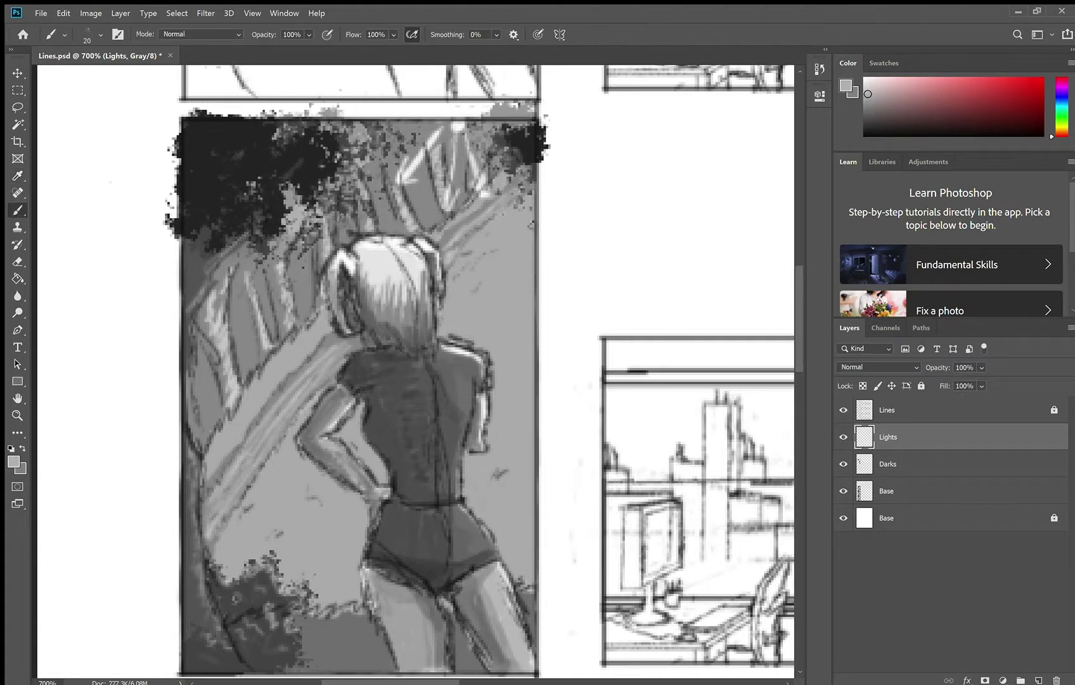
Dab lighter grey leaves across the foliage along the panel's top edge, undoing the last stroke.
left_click(484, 190, "alt")
mouse_move(488, 133)
left_mouse_down()
mouse_move(502, 154)
mouse_move(509, 148)
left_mouse_up()
left_click_drag(360, 149, 363, 168)
mouse_move(365, 131)
left_mouse_down()
mouse_move(460, 127)
mouse_move(443, 131)
left_mouse_up()
key("ctrl+z")
Erase the foliage overspill outside the panel's border on the Darks and Lights layers.
left_click(455, 151, "alt")
key("e")
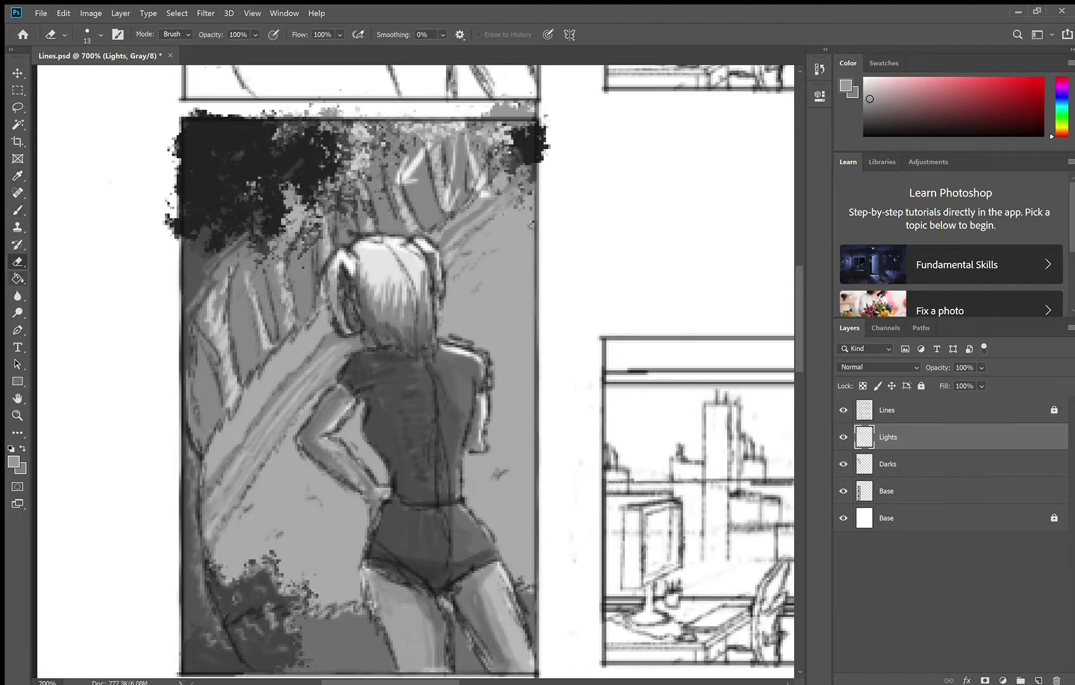
key("alt+bracketleft")
mouse_move(168, 241)
left_mouse_down()
mouse_move(211, 127)
mouse_move(344, 114)
mouse_move(554, 127)
mouse_move(368, 107)
mouse_move(408, 122)
mouse_move(177, 128)
mouse_move(461, 113)
left_mouse_up()
key("b")
key("alt+bracketright")
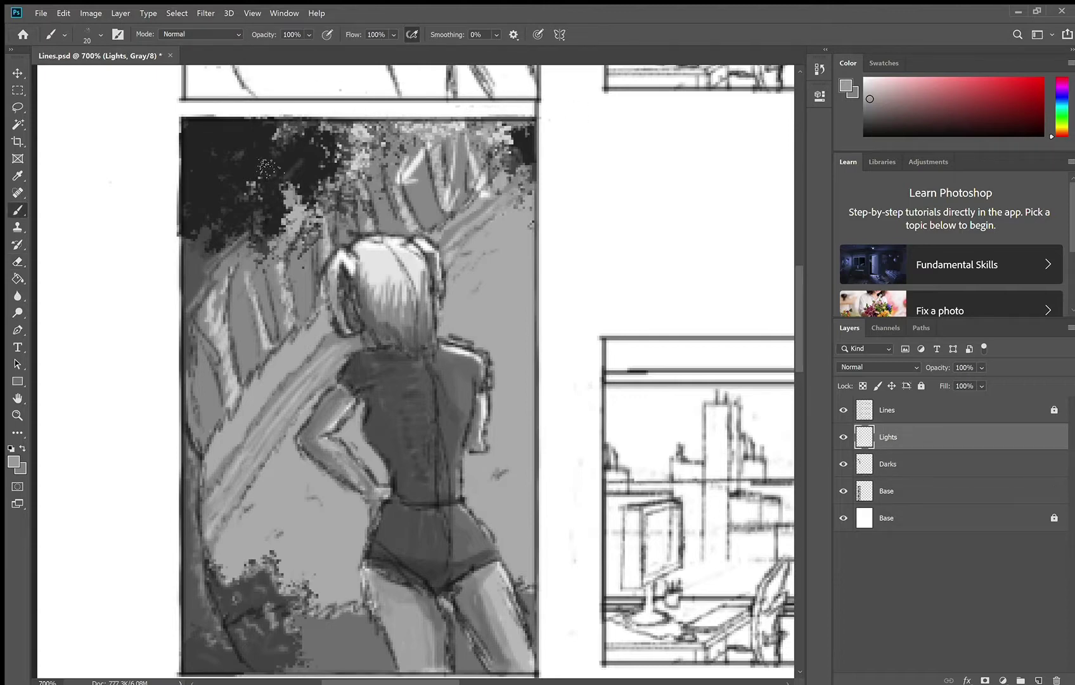
key("e")
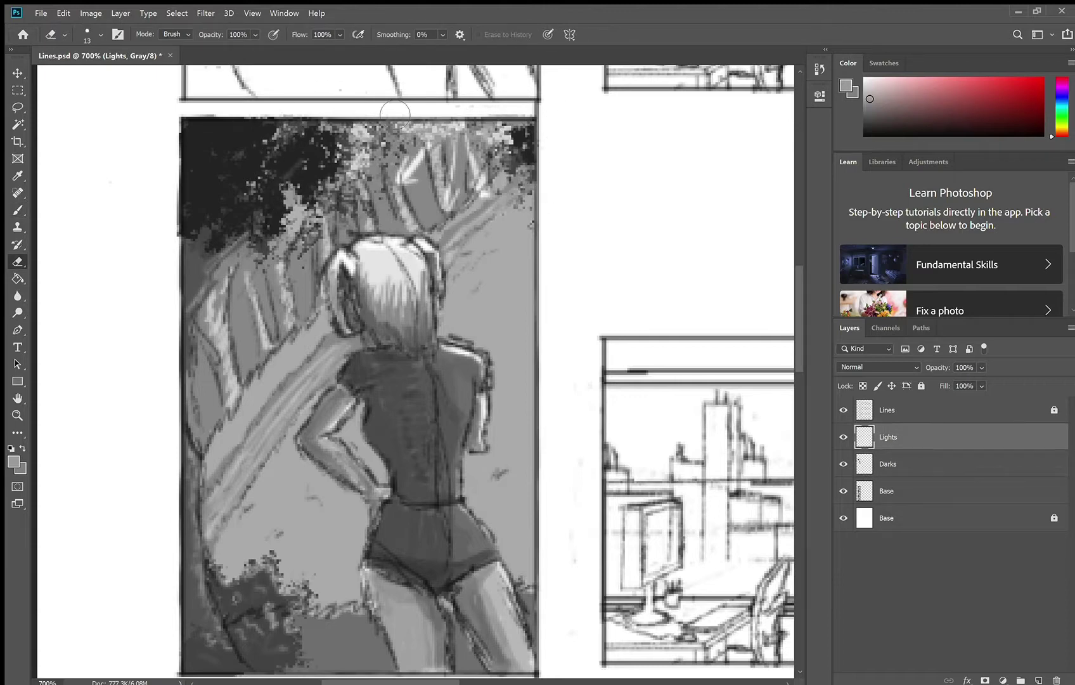
Darken the tree trunk along the panel's left edge with the size 20 brush at 50% opacity on the Darks layer.
key("alt+bracketleft")
key("x")
key("b")
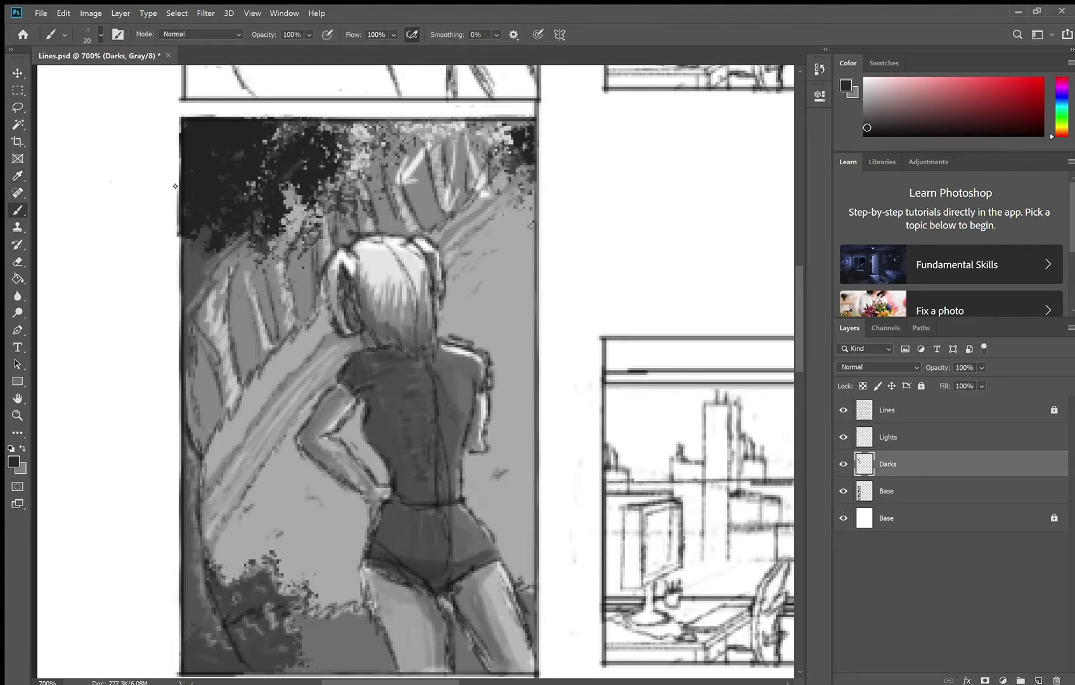
left_click(145, 144)
left_click_drag(185, 266, 192, 350)
left_click_drag(193, 488, 210, 628)
left_click_drag(185, 553, 184, 624)
left_click_drag(182, 247, 181, 300)
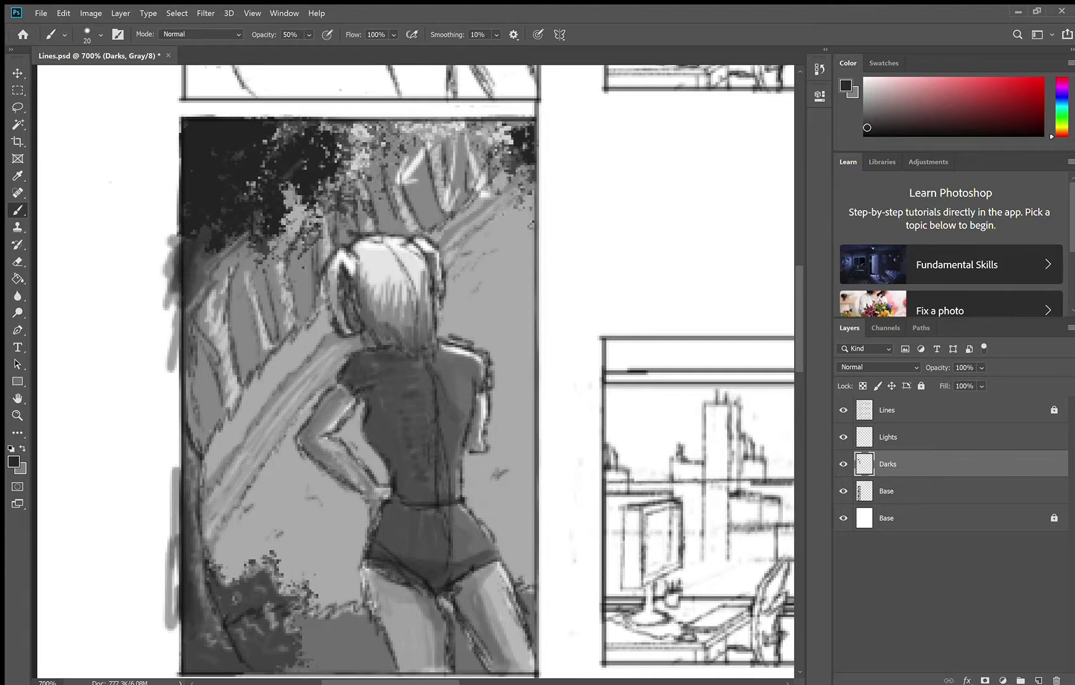
Dab sampled near-black leaves over the bush in the panel's lower-left corner with the size 20 textured brush.
key("i")
left_click(210, 190)
key("b")
mouse_move(170, 641)
left_mouse_down()
mouse_move(241, 673)
mouse_move(238, 609)
left_mouse_up()
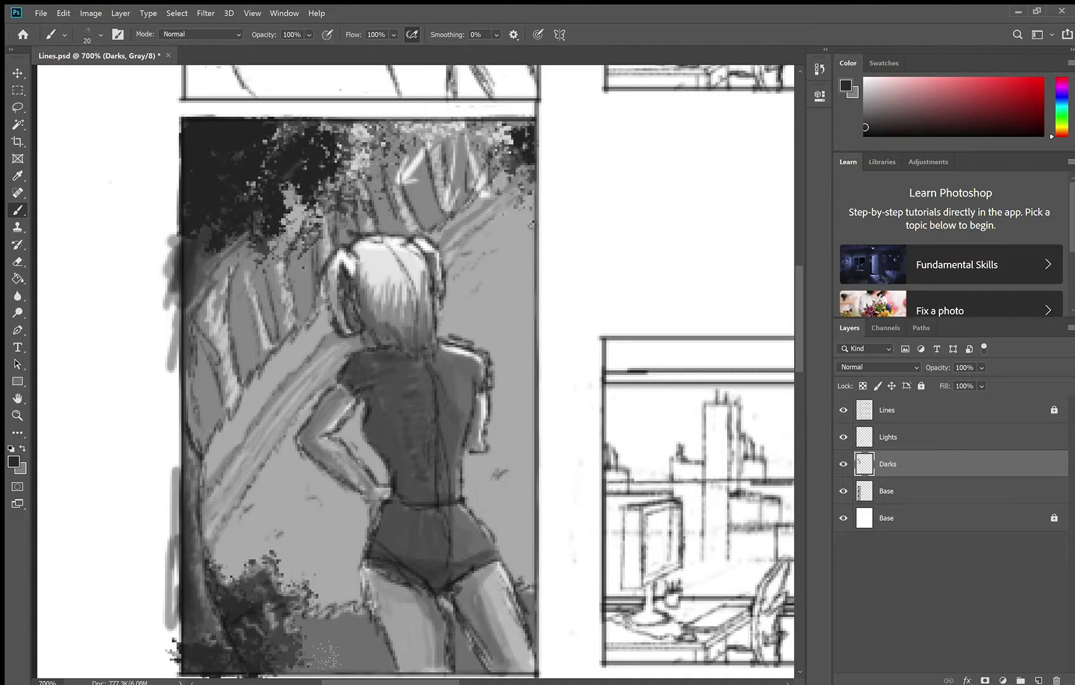
mouse_move(301, 651)
left_mouse_down()
mouse_move(285, 632)
mouse_move(239, 633)
left_mouse_up()
left_click(236, 653, "alt")
left_click_drag(261, 609, 259, 626)
mouse_move(211, 651)
left_mouse_down()
mouse_move(197, 660)
mouse_move(197, 568)
left_mouse_up()
Erase the dark overspill outside the panel's left border on the Darks layer.
key("e")
left_click_drag(256, 616, 178, 620)
left_click_drag(162, 583, 161, 155)
left_click_drag(161, 267, 161, 334)
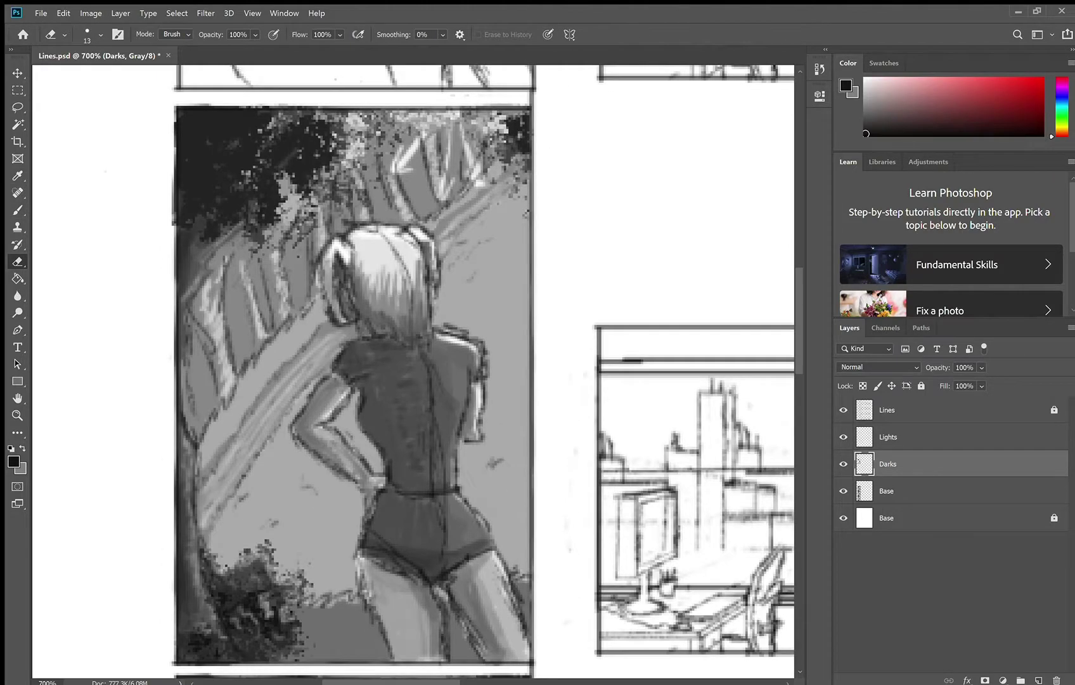
Darken the ground beside the bush at 15% opacity and the lower part of the figure's hair at 45% opacity with the size 12 brush.
key("b")
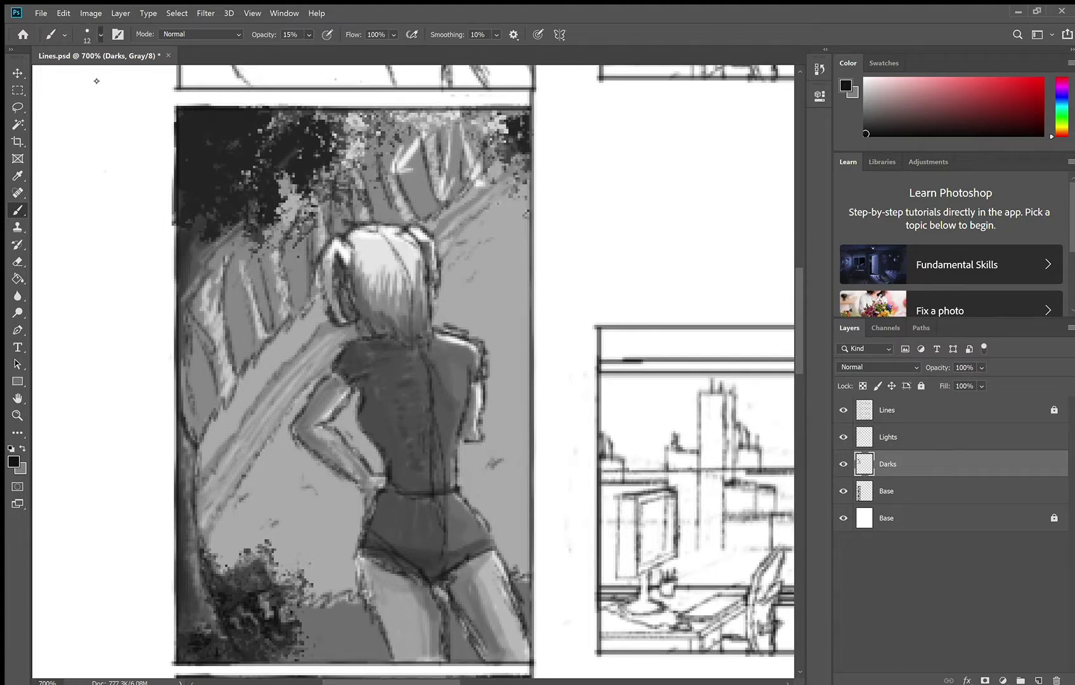
left_click_drag(348, 641, 383, 666)
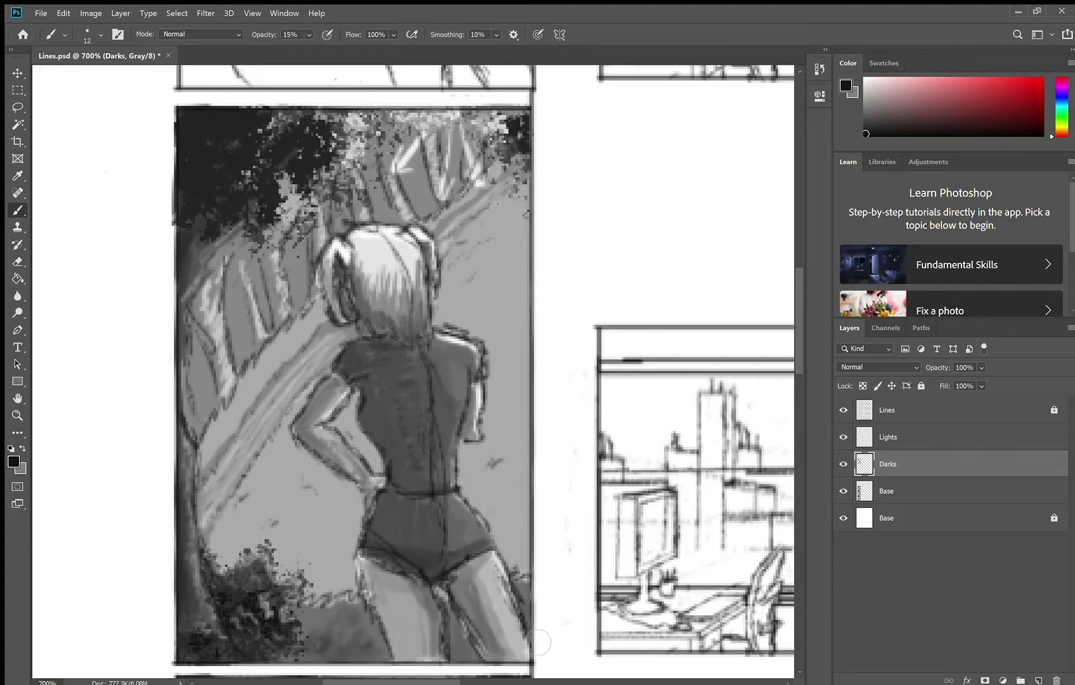
key("i")
left_click(399, 351)
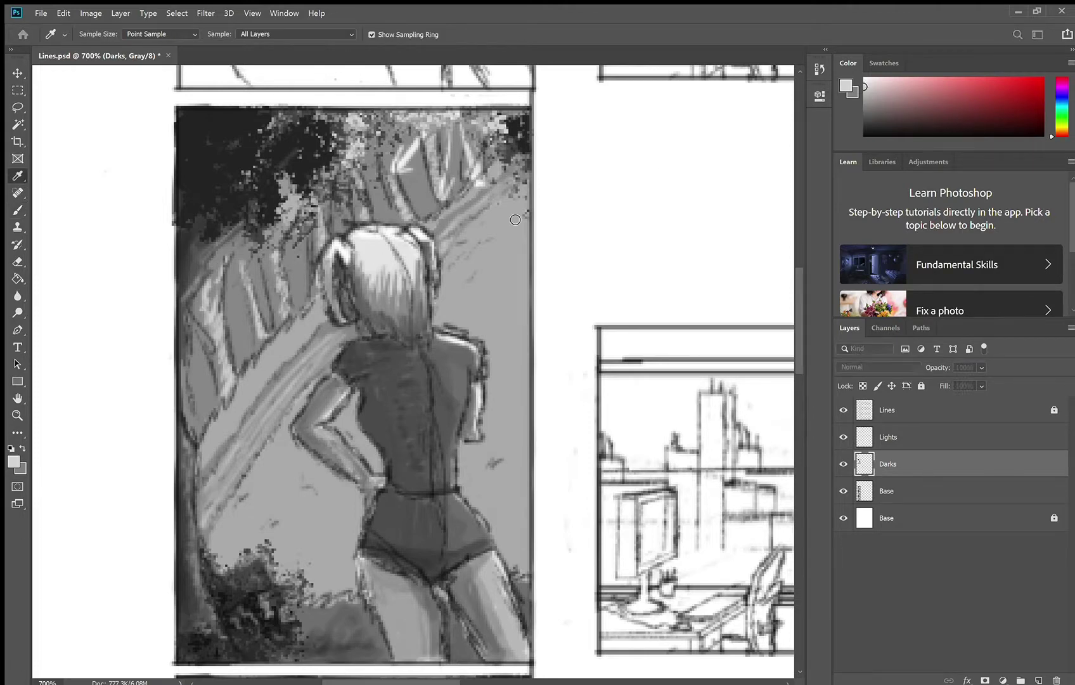
key("b")
mouse_move(405, 298)
left_mouse_down()
mouse_move(423, 265)
mouse_move(420, 276)
mouse_move(388, 277)
mouse_move(378, 321)
mouse_move(420, 325)
left_mouse_up()
key("u")
key("i")
left_click(399, 353)
key("b")
key("4")
key("5")
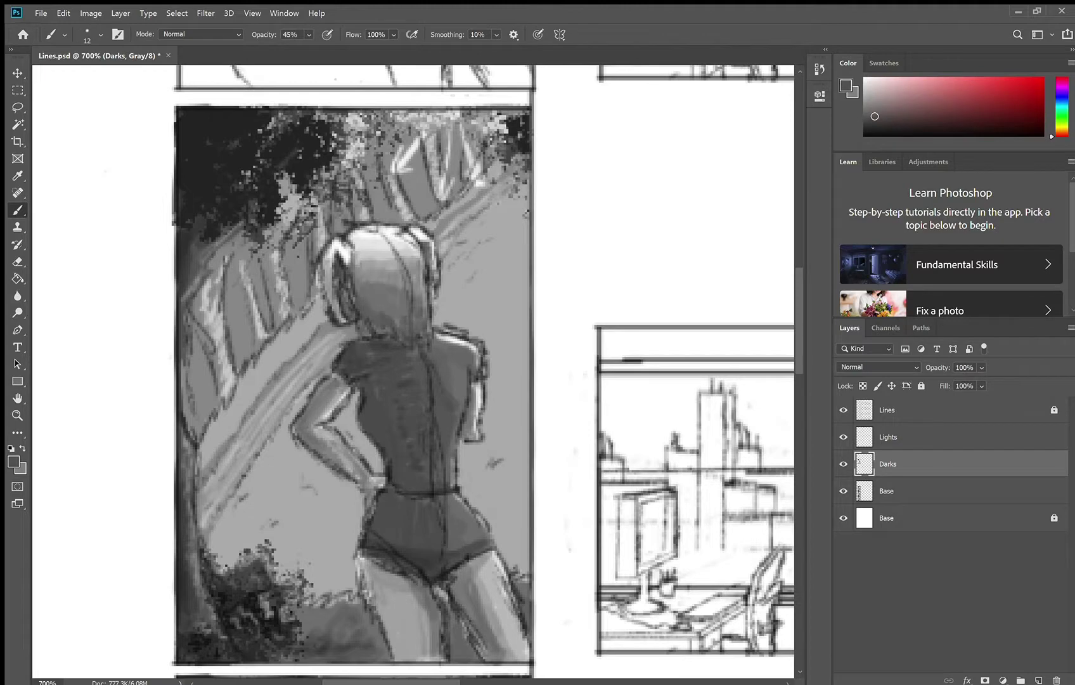
Smooth the shading on the figure's hair, shirt and legs with the Blur tool at 50% strength on the Darks layer.
key("r")
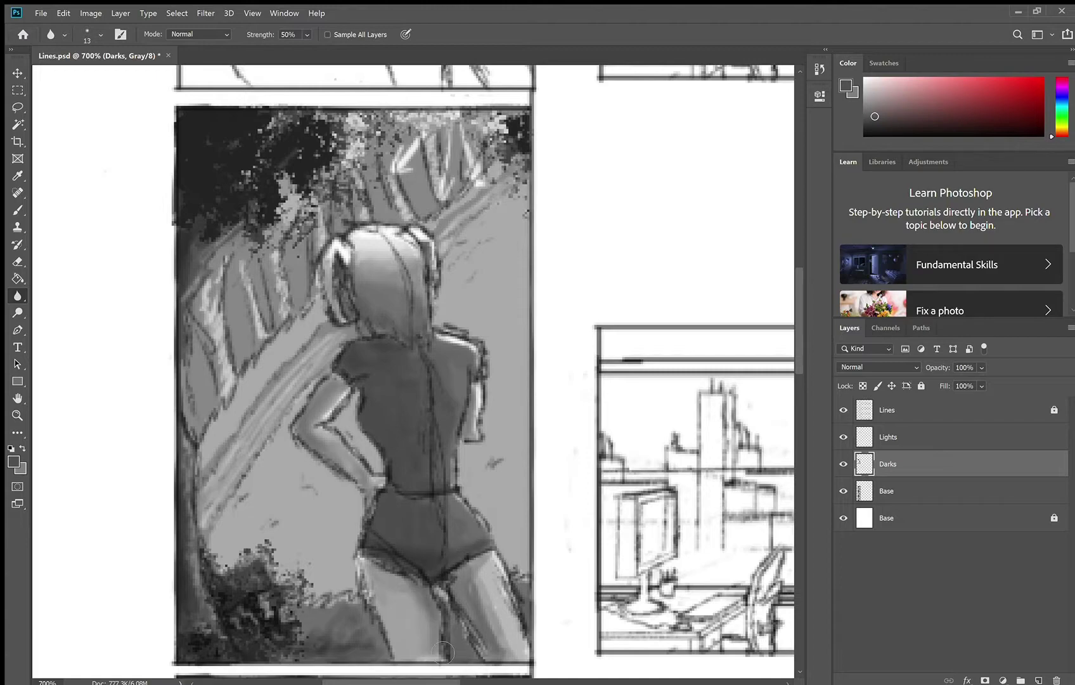
scroll(412, 371, "down", 1)
scroll(412, 371, "down", 3)
scroll(412, 370, "up", 4)
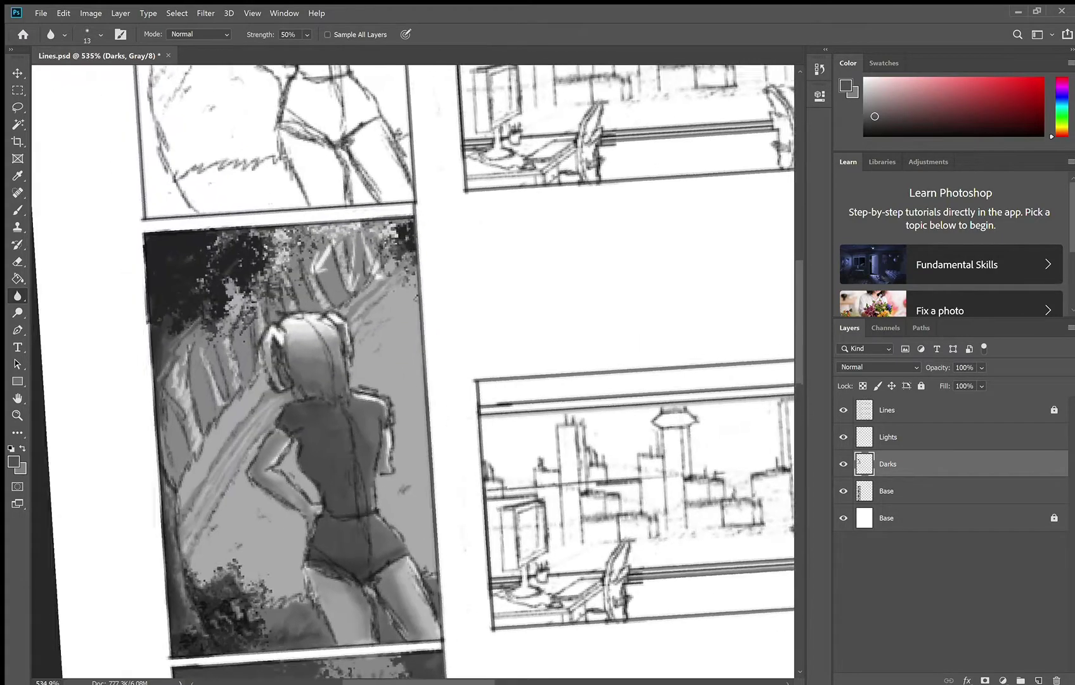
Fade the highlight on the figure's shoulder with the eraser at 26% opacity on the Lights layer.
scroll(386, 453, "down", 2)
key("b")
left_click(888, 437)
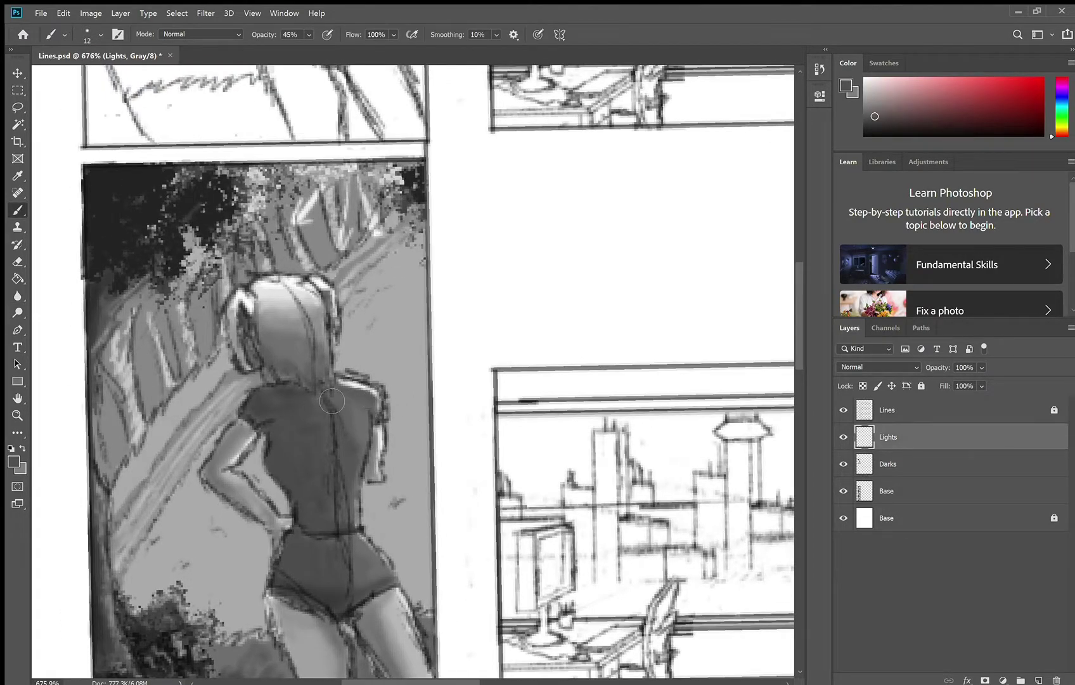
key("e")
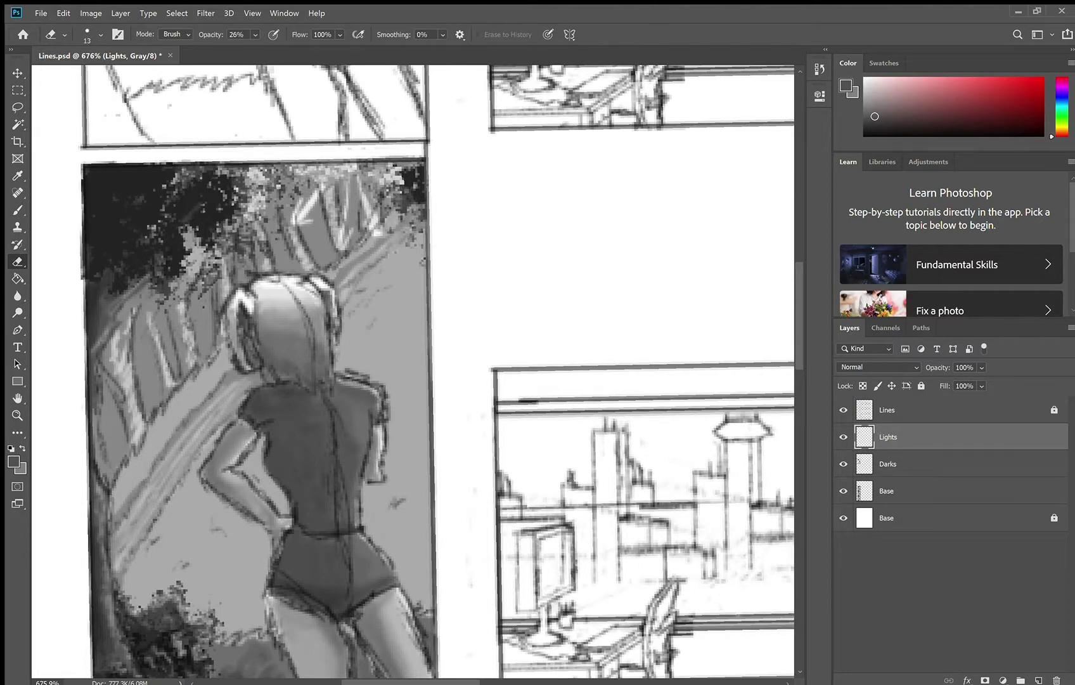
Shade the figure's left thigh with the size 12 brush at 45% opacity and blend the legs with the Blur tool.
key("b")
scroll(360, 562, "down", 3)
left_click_drag(360, 562, 335, 421)
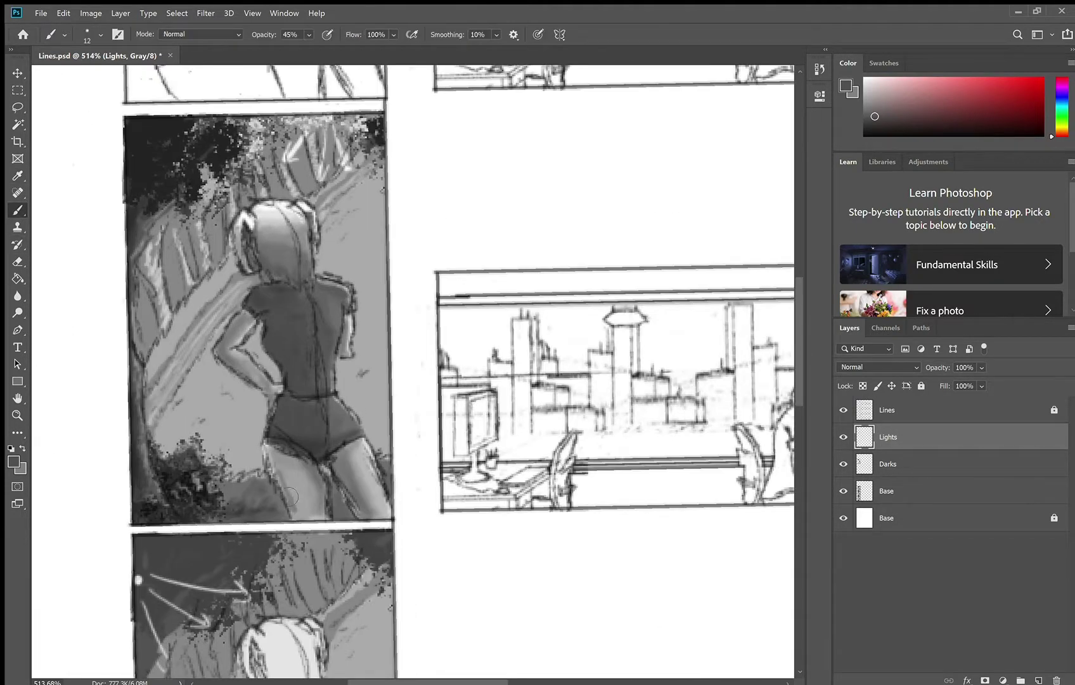
left_click_drag(277, 455, 300, 517)
left_click_drag(298, 475, 313, 515)
left_click(18, 296)
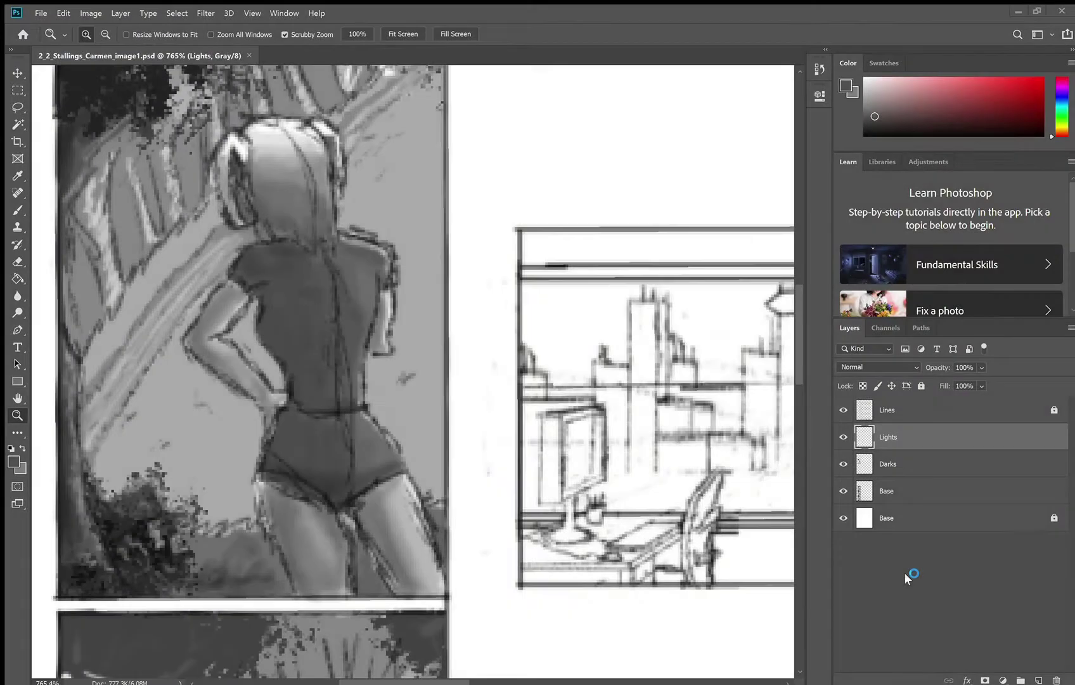
Hide the Lights and Darks layers, select the grey Base layer and sample the light grey of the figure's hair.
left_click(896, 489)
left_click(843, 437)
left_click(843, 464)
key("b")
left_click(291, 184, "alt")
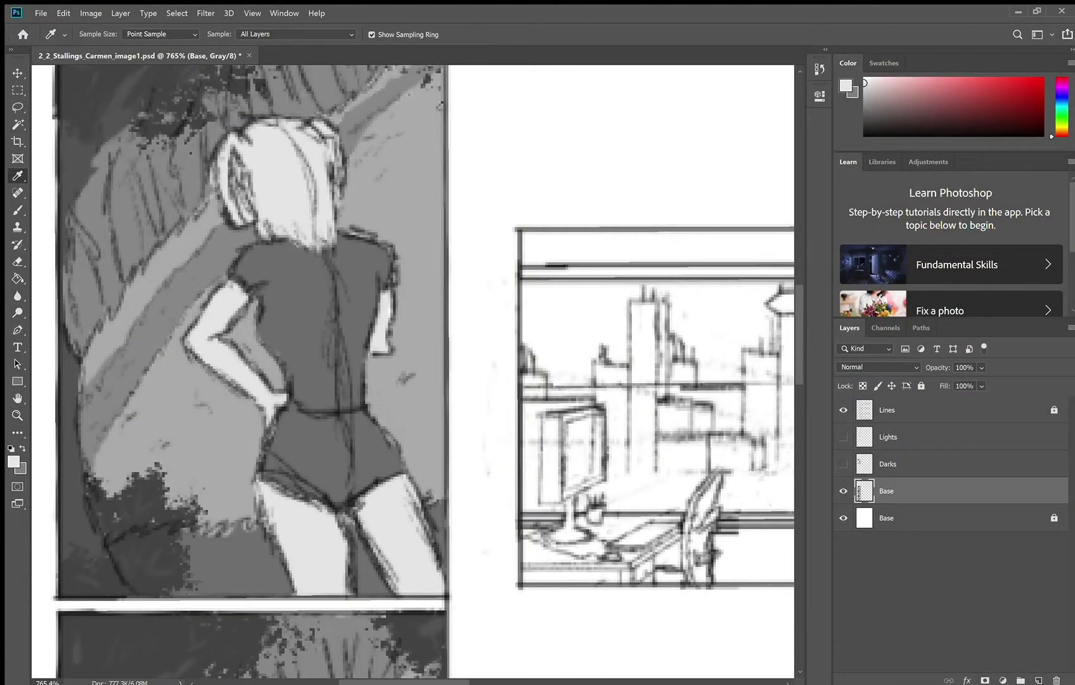
mouse_move(350, 431)
left_mouse_down()
mouse_move(368, 447)
mouse_move(370, 477)
left_mouse_up()
key("ctrl+z")
key("ctrl+z")
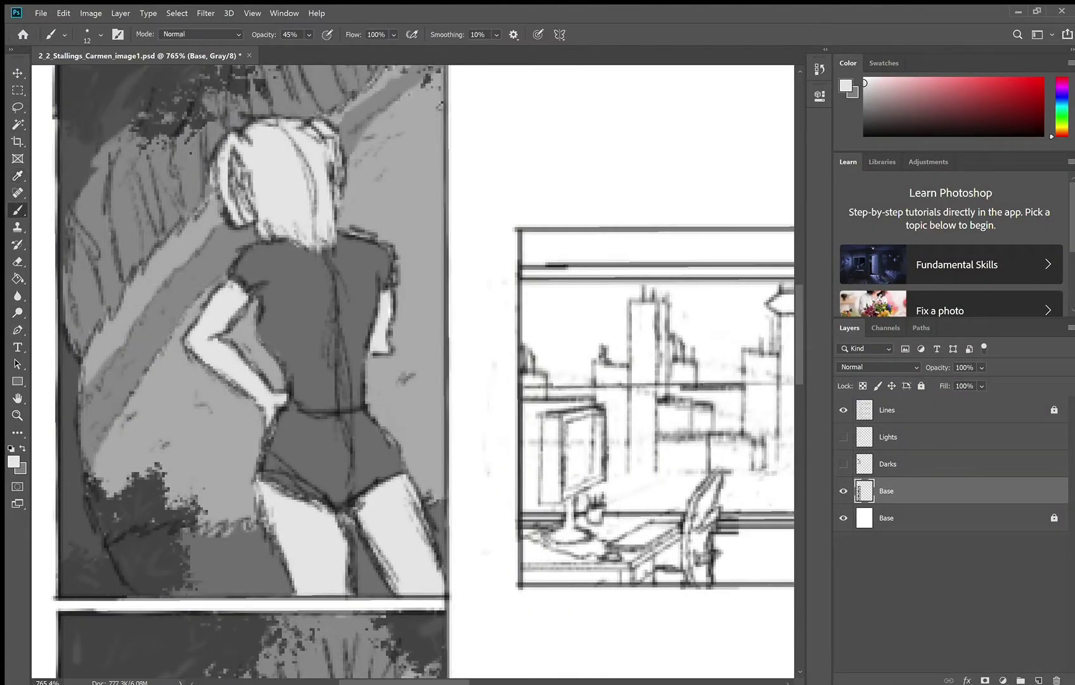
Add a new layer above Lines and paint a curved light grey tail from the figure's shorts to the panel's bottom edge.
left_click(888, 410)
left_click(1039, 680)
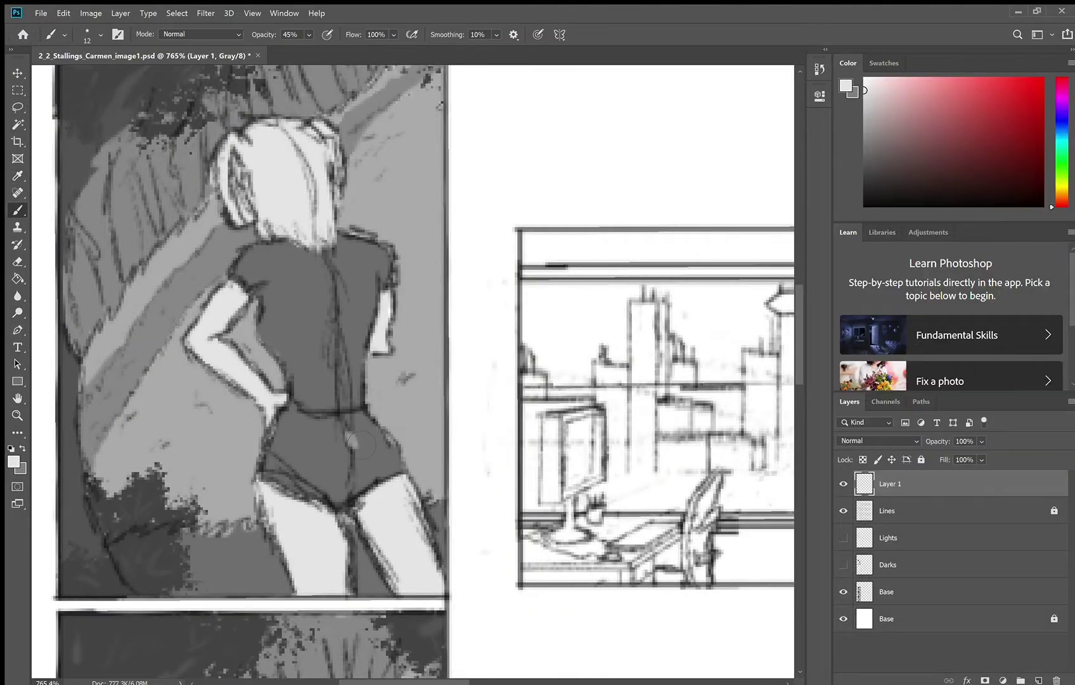
mouse_move(361, 446)
left_mouse_down()
mouse_move(381, 571)
mouse_move(379, 507)
mouse_move(371, 589)
left_mouse_up()
Unlock the Lines layer and outline the tail in sampled dark grey with the size 3 brush at 96% opacity.
key("alt+bracketleft")
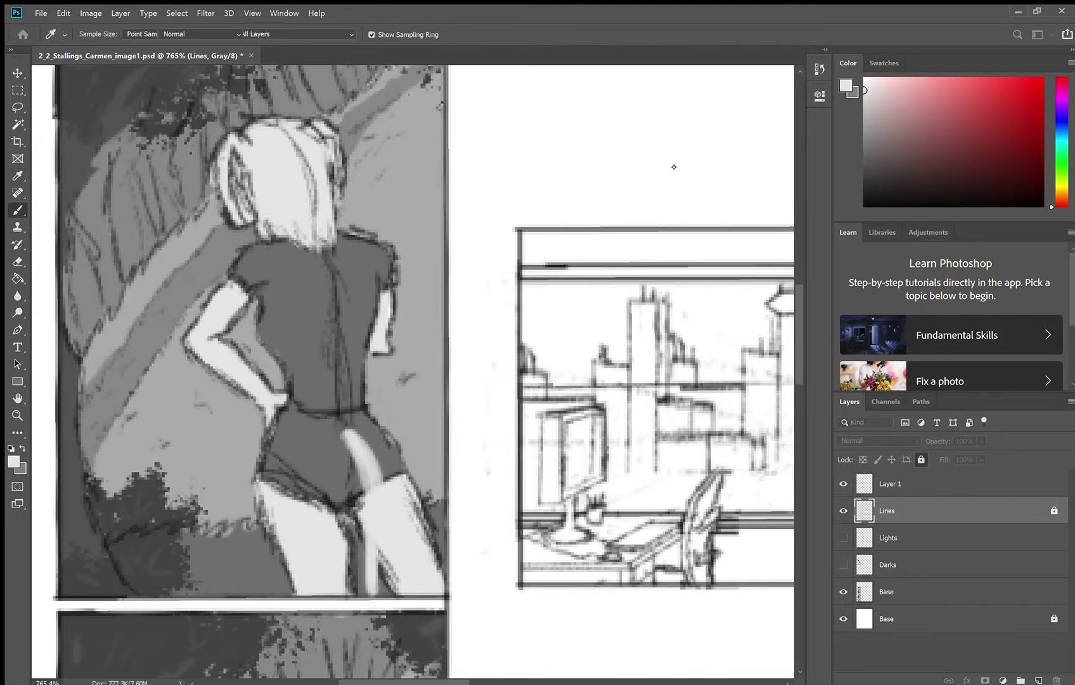
left_click(127, 141, "alt")
left_click(921, 459)
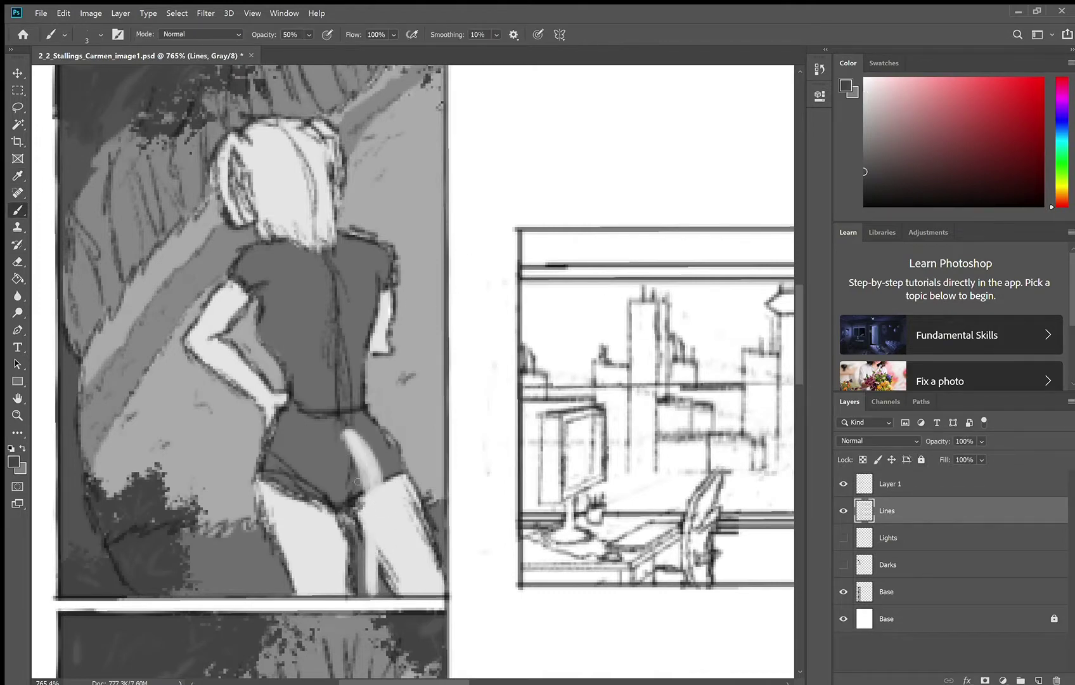
left_click(379, 470, "alt")
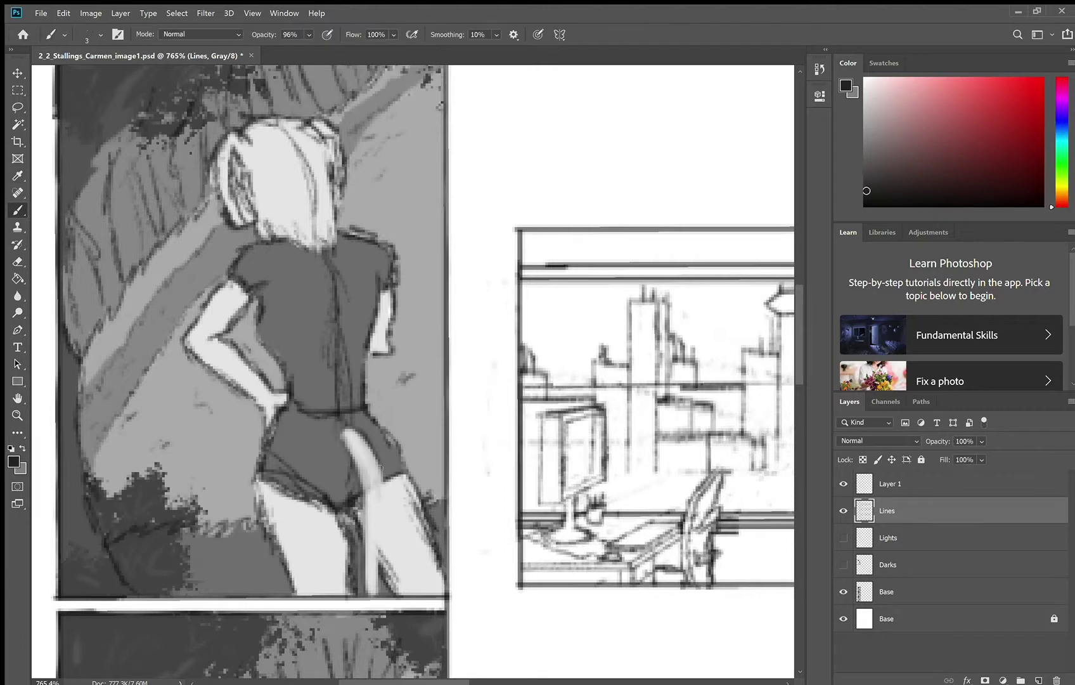
Place the painted tail layer directly above the grey Base layer and merge it into that layer.
left_click_drag(890, 484, 906, 604)
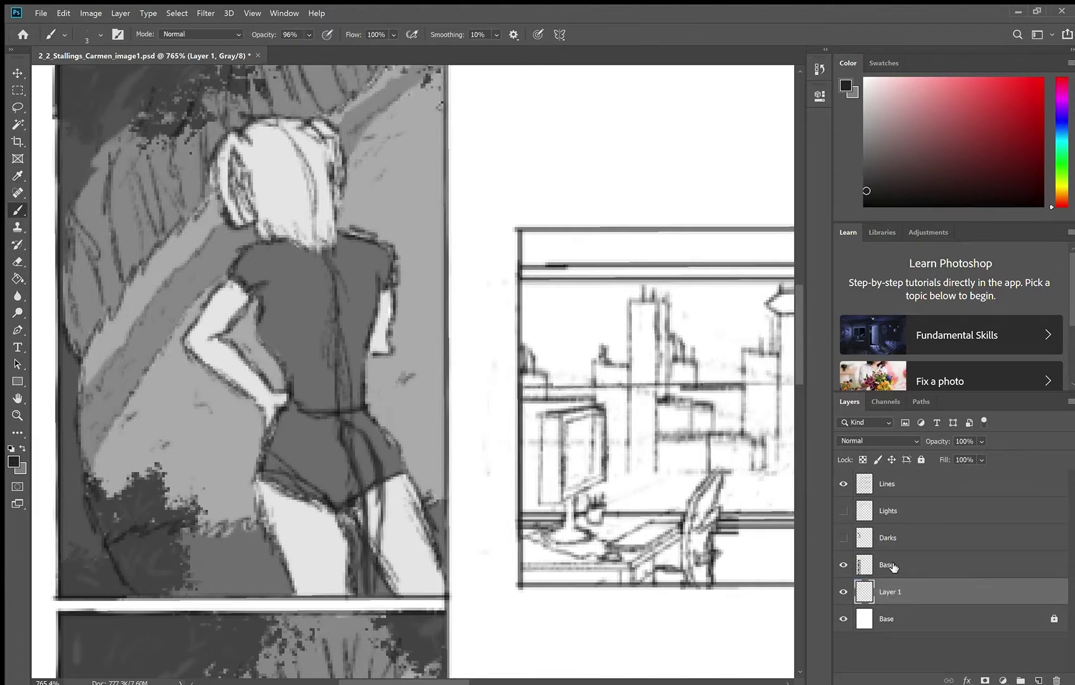
left_click(910, 564)
key("ctrl+e")
key("ctrl+z")
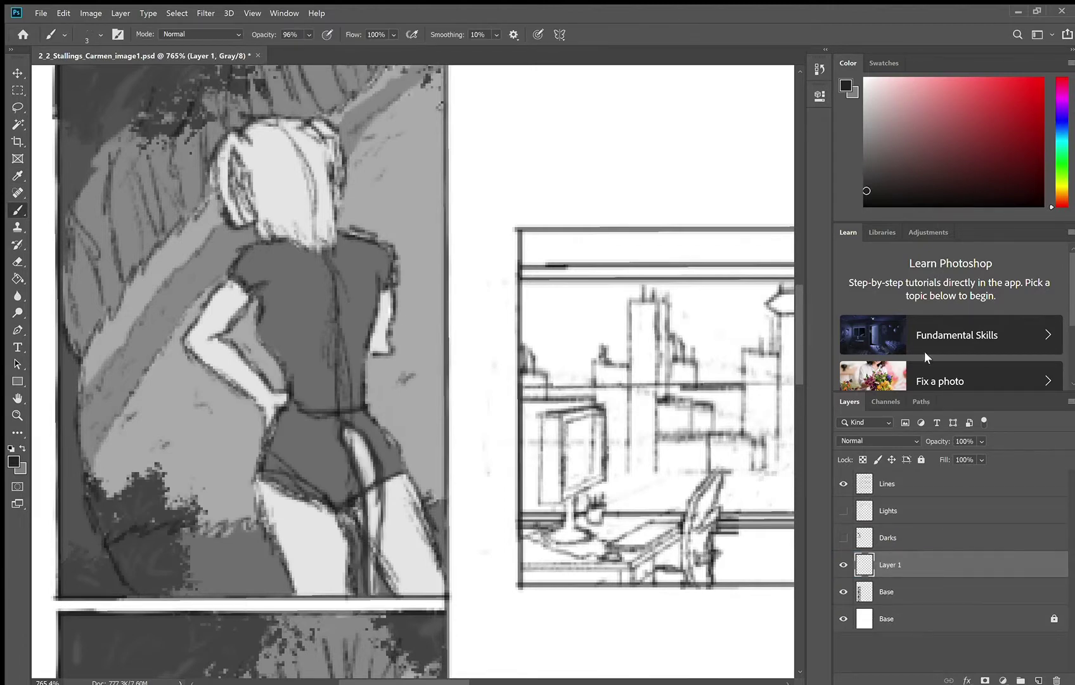
key("ctrl+e")
Erase the old figure lines that cross the tail on the Lines layer.
left_click(893, 487)
key("e")
left_click_drag(378, 492, 396, 598)
Copy the tail's line work from the Lines layer to a new layer and place it on the figure in the panel below.
left_click(18, 90)
left_click(900, 566, "shift")
scroll(460, 480, "down", 9)
left_click(18, 73)
scroll(156, 105, "up", 4)
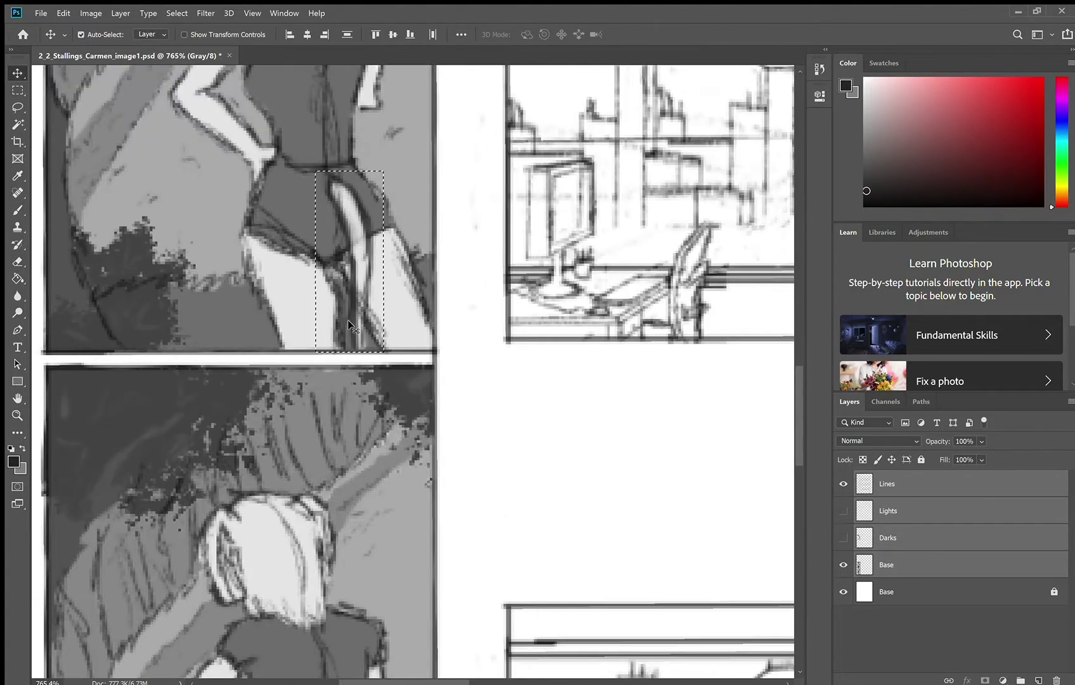
left_click(917, 543)
left_click(913, 485)
key("ctrl+j")
left_click_drag(364, 275, 357, 542)
scroll(350, 406, "down", 6)
scroll(415, 519, "up", 4)
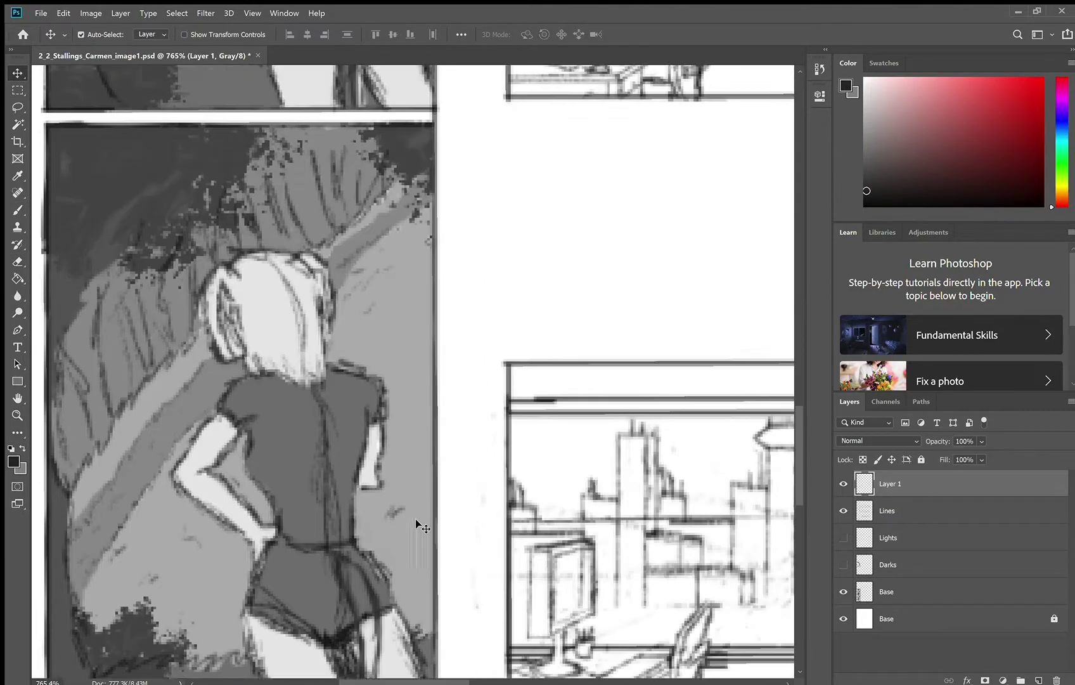
Lower the copied tail line layer three levels so it sits between the Darks and grey Base layers.
scroll(415, 518, "down", 5)
key("ctrl+bracketleft")
key("ctrl+bracketleft")
key("ctrl+bracketleft")
scroll(387, 163, "down", 4)
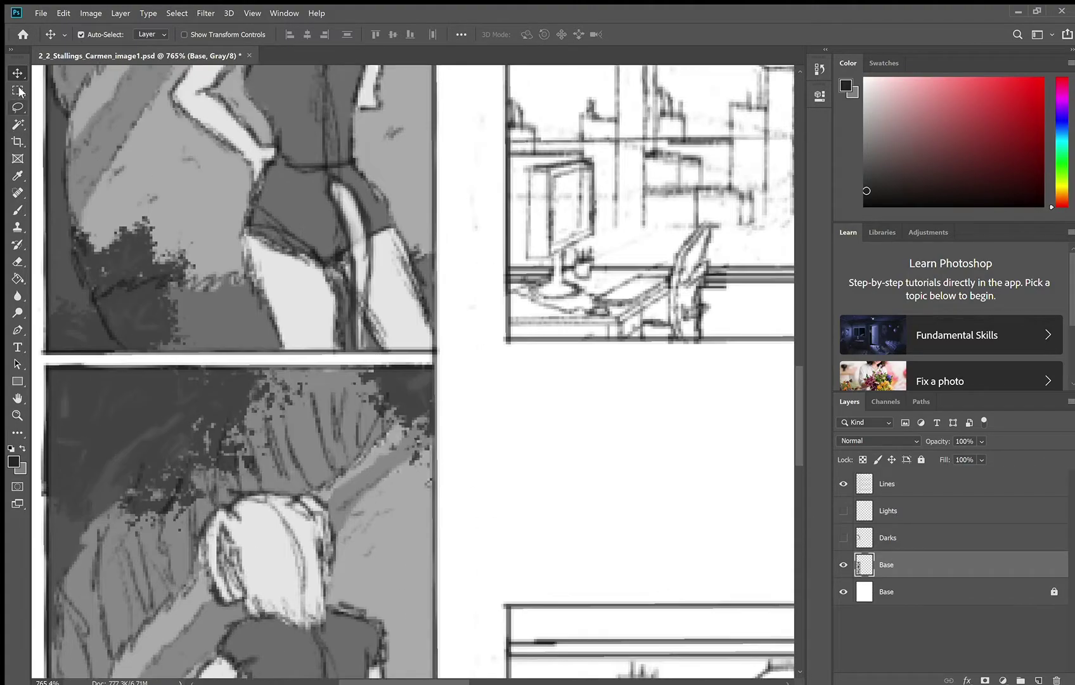
scroll(387, 164, "up", 4)
left_click_drag(387, 163, 397, 166)
key("ctrl+z")
left_click(844, 592)
left_click(843, 591)
Copy the first tail's area from the grey Base layer to a new layer, undoing the small trial move.
left_click(903, 592)
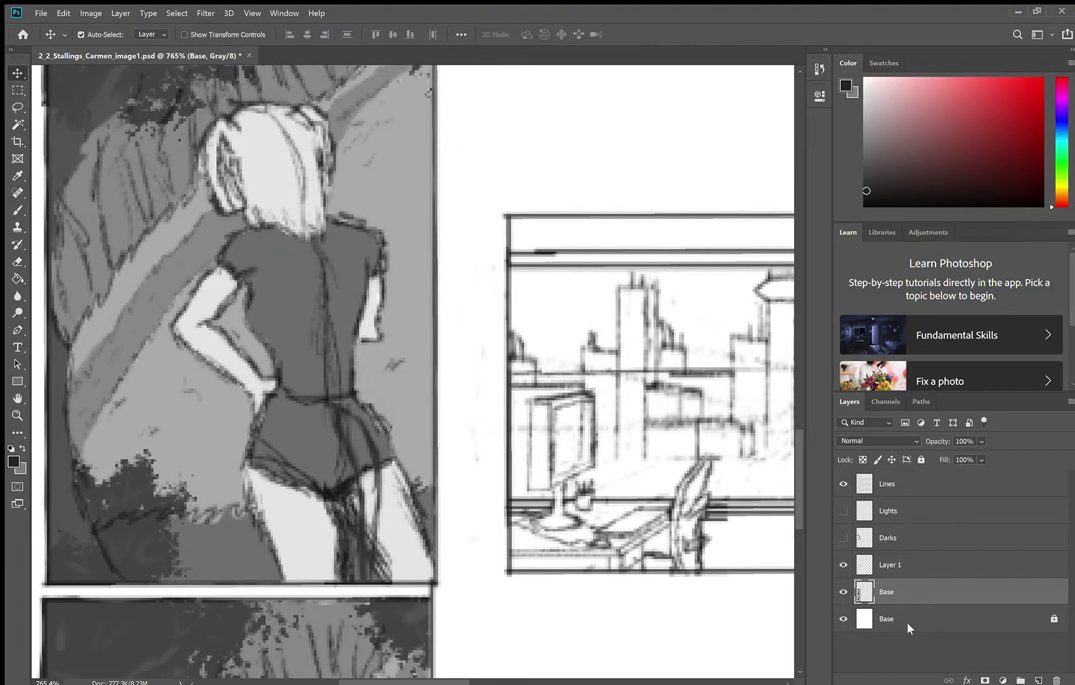
scroll(406, 305, "up", 5)
left_click(16, 90)
left_click_drag(313, 176, 382, 363)
key("ctrl+j")
key("v")
left_click_drag(339, 248, 334, 288)
key("ctrl+z")
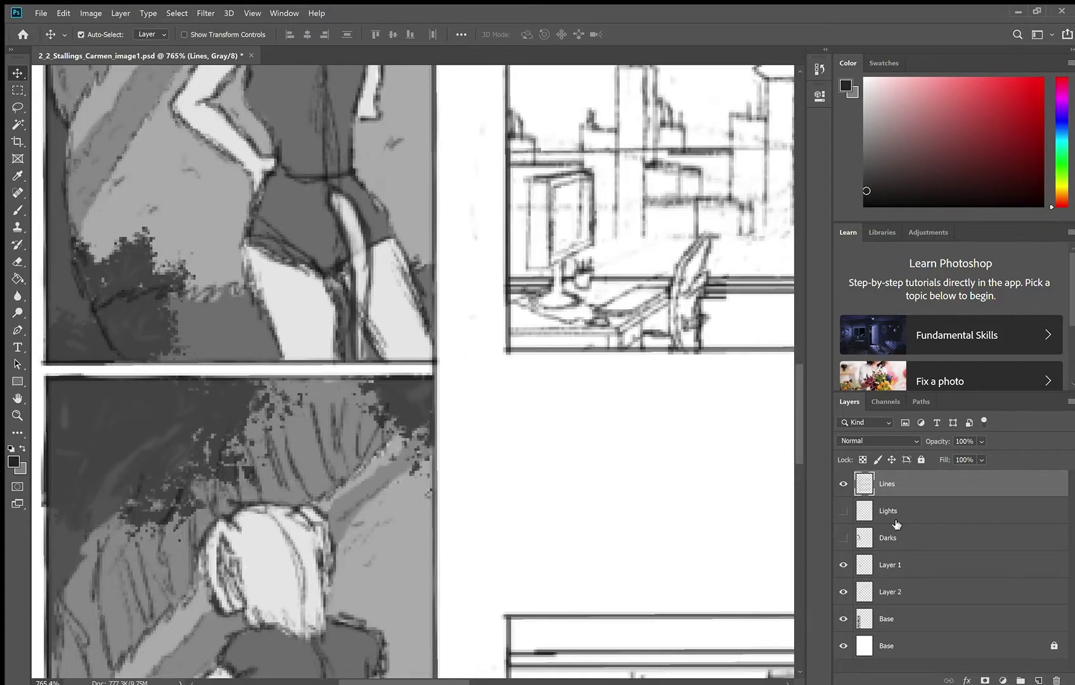
Move the copied grey tail fill down onto the next panel's figure so it lines up with the copied tail lines.
left_click(894, 592)
left_click_drag(362, 227, 346, 475)
scroll(347, 476, "down", 5)
left_click_drag(346, 180, 374, 558)
scroll(374, 558, "down", 3)
left_click_drag(367, 446, 364, 457)
key("ctrl+z")
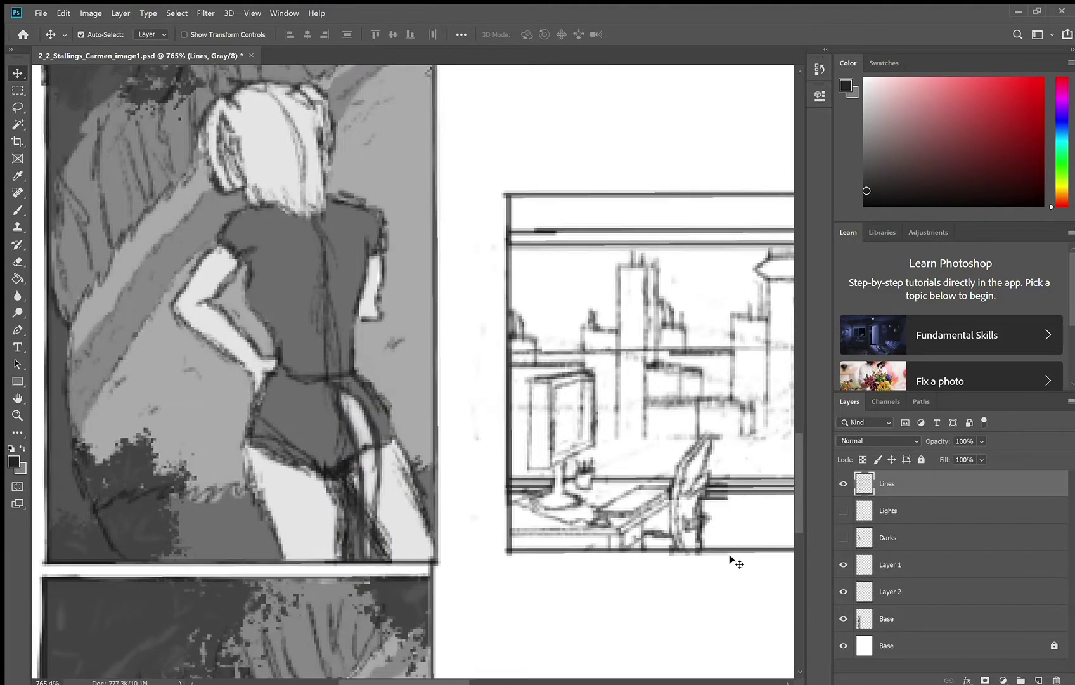
left_click(352, 415)
left_click(352, 416)
left_click_drag(352, 416, 373, 556)
key("ctrl+z")
scroll(724, 590, "down", 5)
left_click(365, 108)
scroll(646, 424, "up", 6)
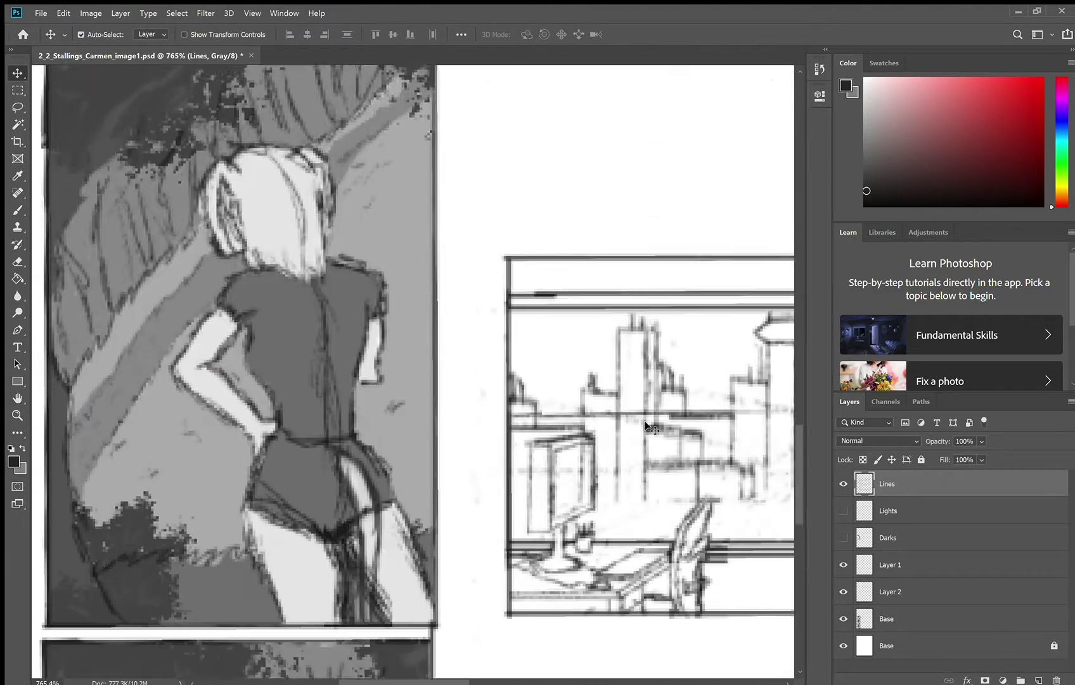
Merge the copied tail lines and tail fill into one layer and duplicate that layer.
scroll(647, 423, "down", 4)
left_click(906, 592)
key("ctrl+e")
left_click(906, 564)
key("ctrl+j")
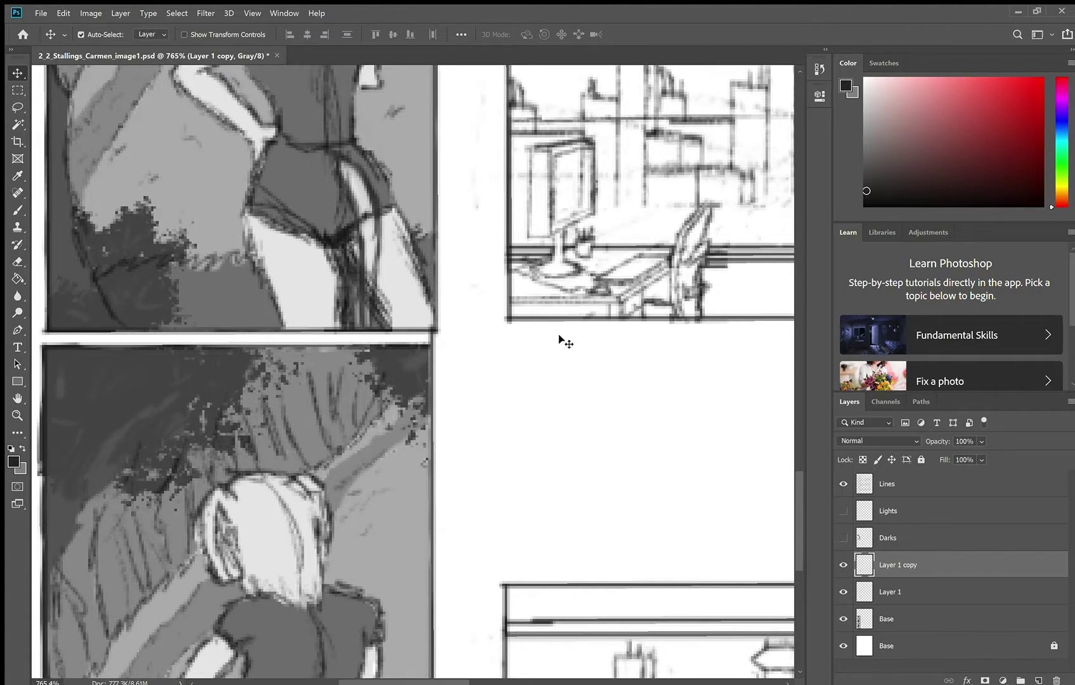
Check the line art across the whole page with the grey Base layer temporarily hidden.
scroll(391, 451, "down", 5)
key("ctrl+0")
left_click(1041, 478)
left_click(873, 602, "shift")
left_click(843, 618)
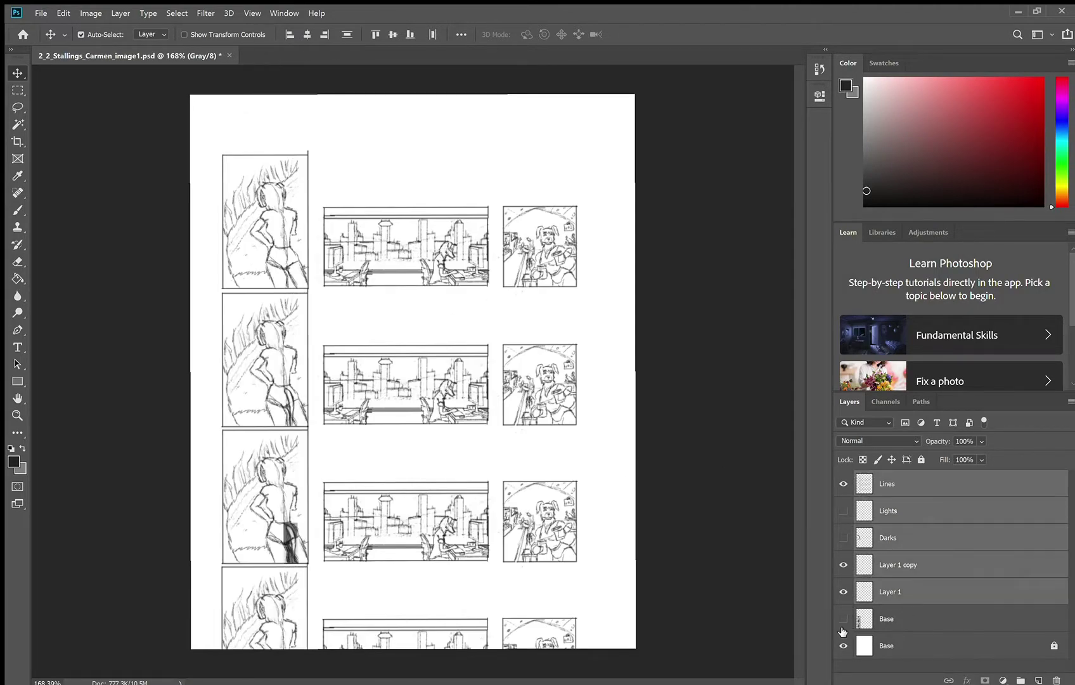
left_click(843, 619)
left_click(1034, 608, "shift")
left_click(558, 446)
left_click(887, 618)
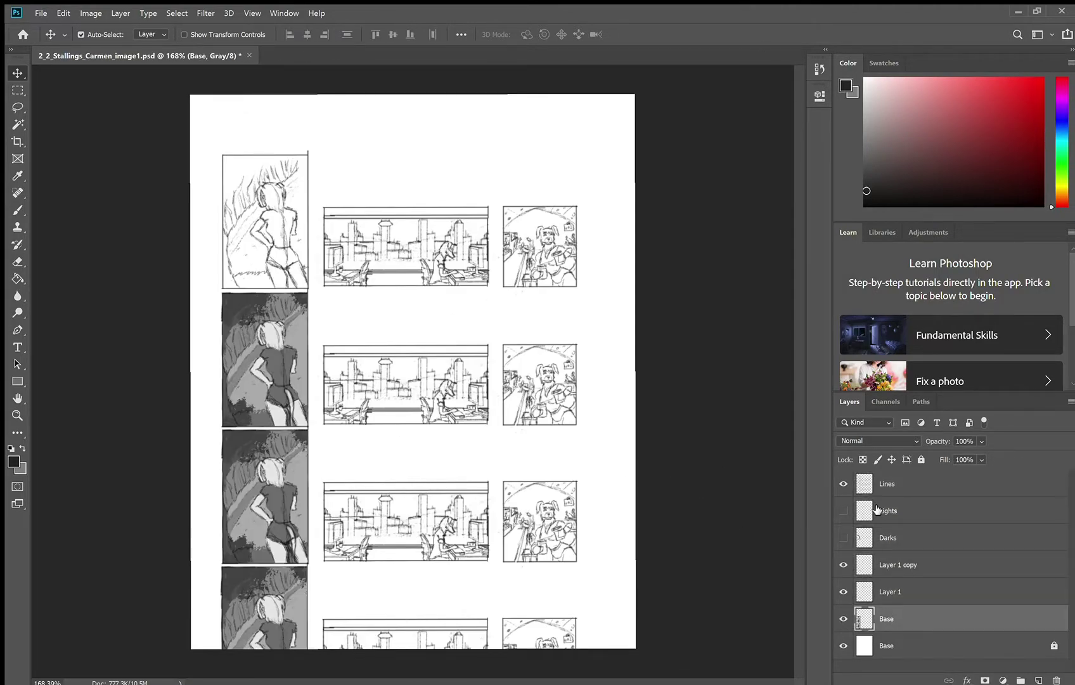
Show the Lights and Darks layers and shift all layers from Lines to the grey Base up until the bottom row fits the page.
left_click(882, 484, "shift")
left_click(882, 484)
left_click(844, 511)
left_click(844, 538)
left_click(888, 619, "shift")
left_click(406, 147)
left_click(887, 618, "shift")
left_click_drag(617, 490, 613, 436)
key("ctrl+d")
Move the duplicated tail on Layer 1 copy down onto the figure in the bottom panel.
left_click(900, 564)
left_click_drag(276, 472, 275, 488)
key("ctrl+z")
left_click_drag(267, 545, 267, 560)
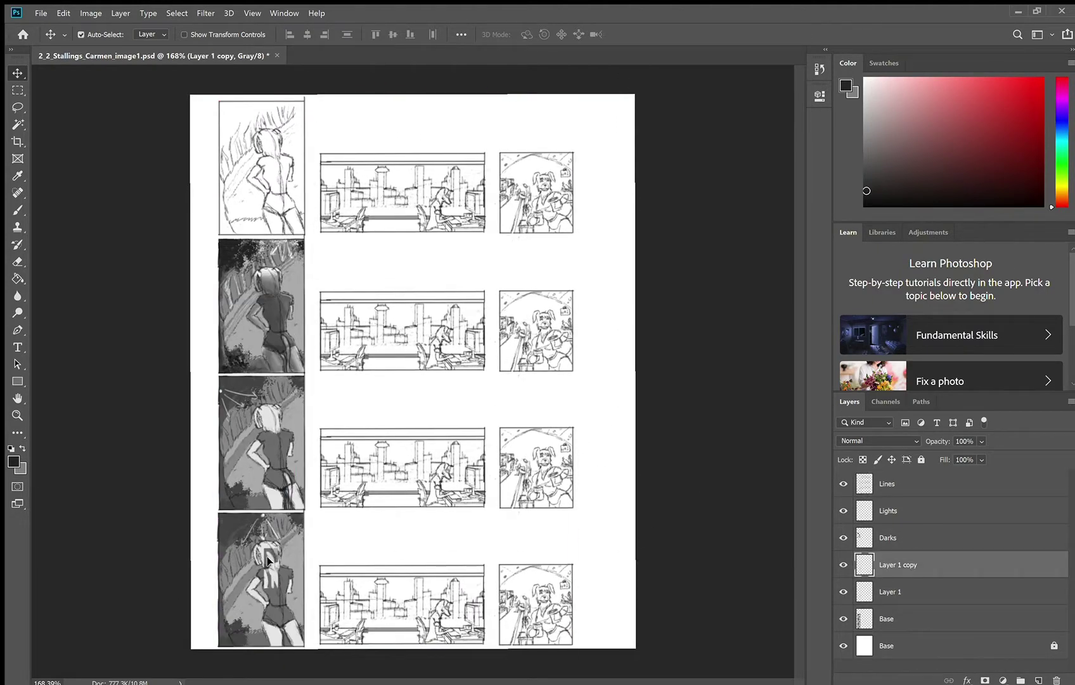
Copy the third panel's tail lines from the Lines layer, place one copy on the bottom panel's figure and paste a second copy.
left_click(889, 485)
left_click(17, 91)
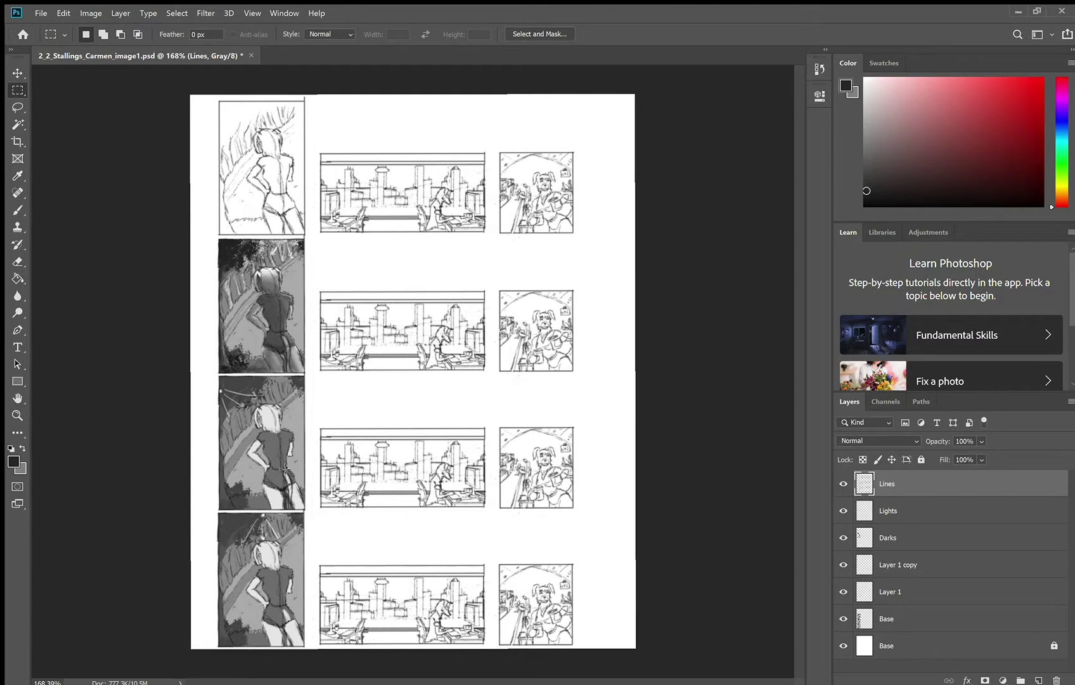
key("ctrl+shift+alt+n")
key("v")
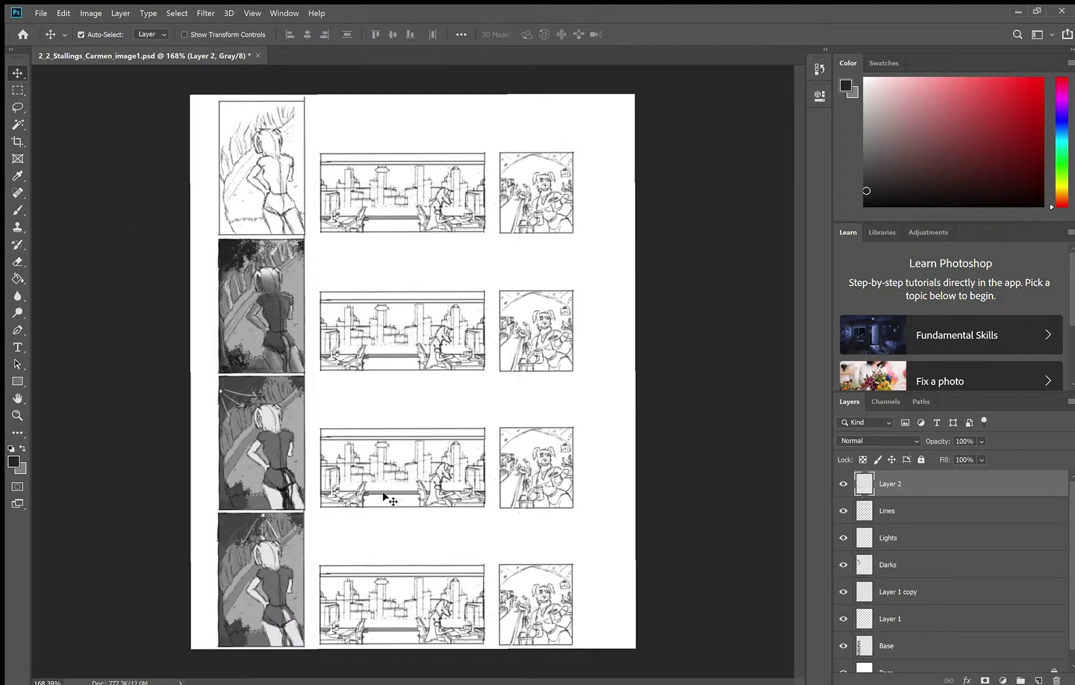
left_click_drag(278, 475, 278, 612)
key("ctrl+v")
left_click_drag(273, 513, 285, 472)
key("ctrl+z")
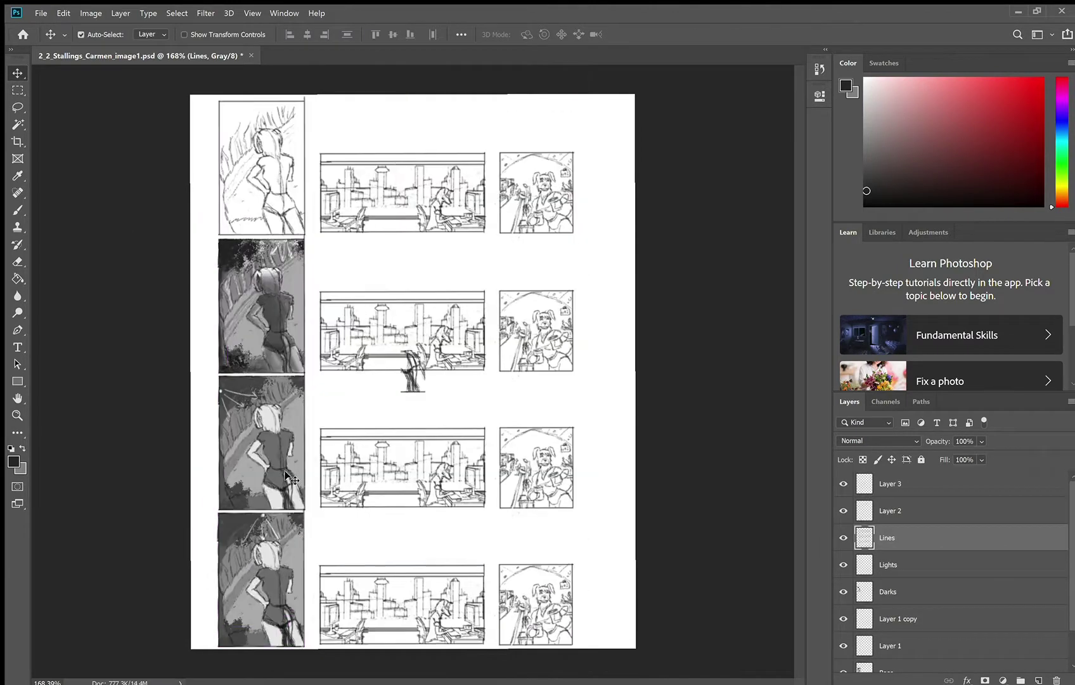
key("alt+bracketright")
key("m")
left_click_drag(280, 330, 303, 369)
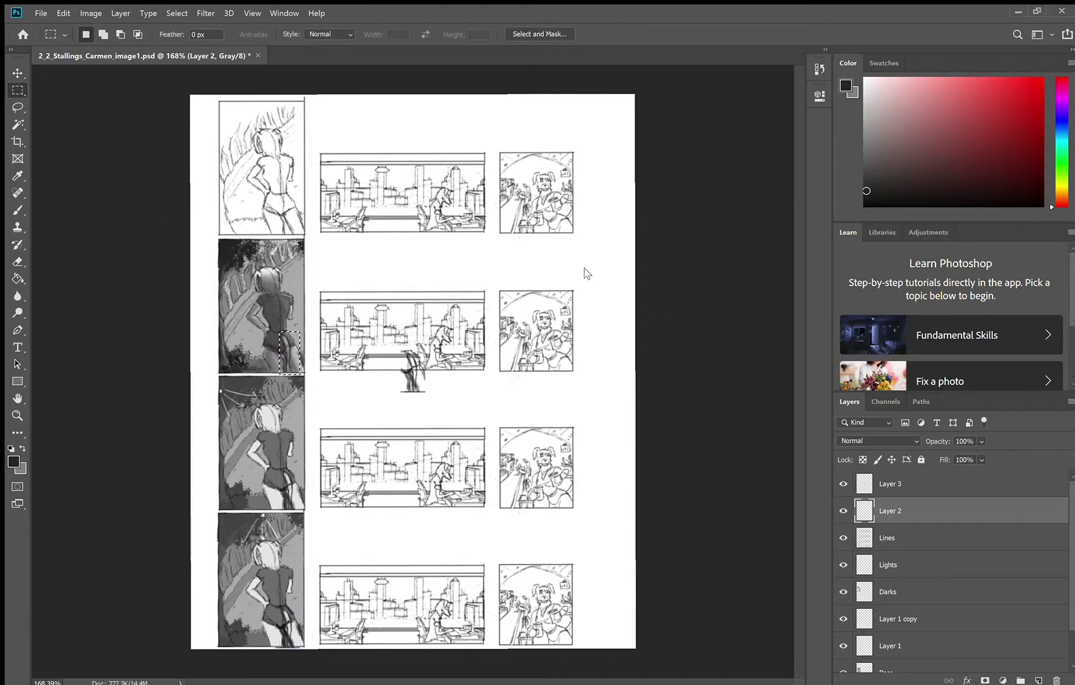
key("ctrl+d")
left_click(903, 486)
left_click(16, 73)
left_click_drag(288, 625, 288, 619)
key("ctrl+z")
left_click(288, 625)
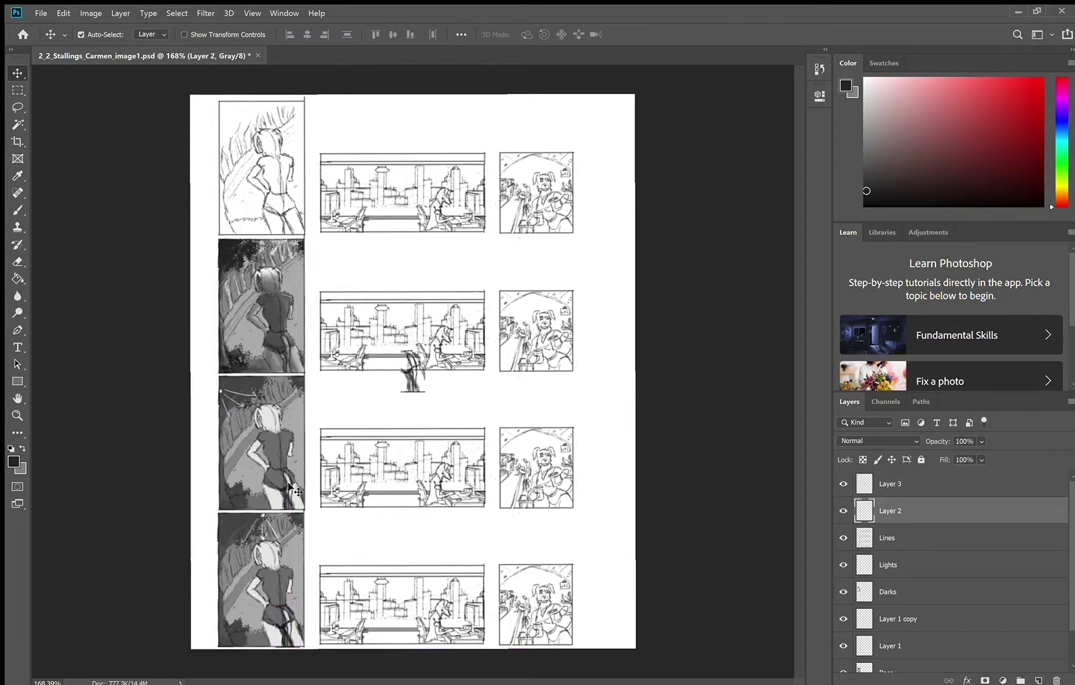
left_click_drag(288, 487, 287, 495)
key("ctrl+z")
Move the pasted tail lines on Layer 3 onto the top panel's figure and merge them into the Lines layer.
left_click(910, 487)
left_click_drag(843, 510, 844, 538)
left_click_drag(413, 370, 279, 200)
left_click(844, 537)
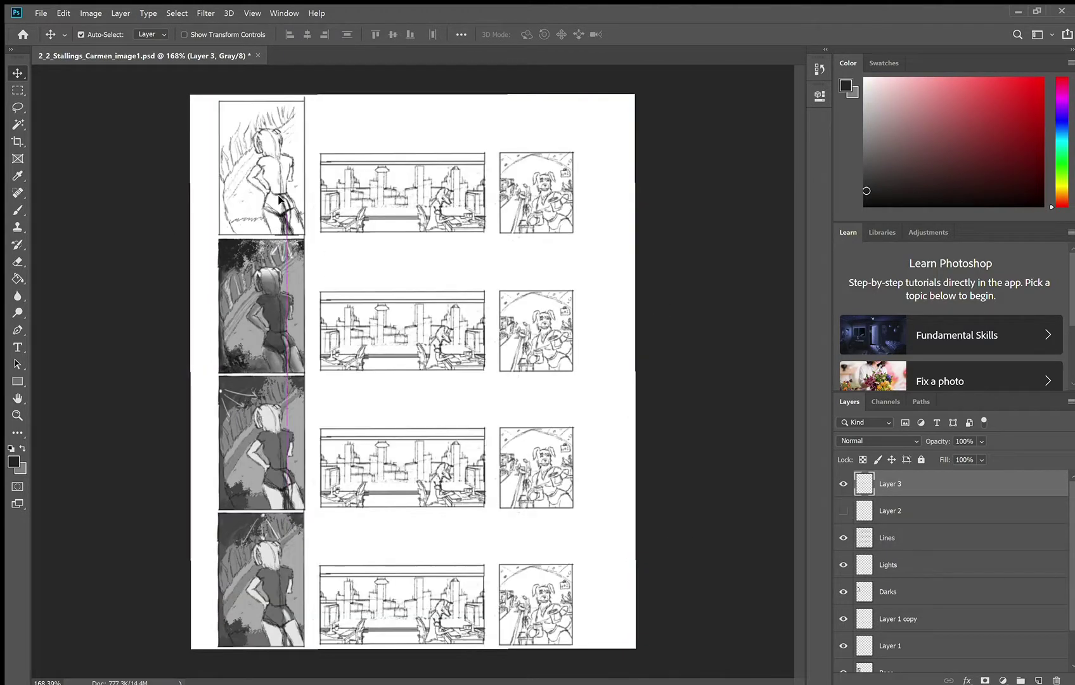
left_click(890, 513, "shift")
key("Delete")
Duplicate the tail fill on Layer 1 copy and move the duplicate up onto the second panel's figure.
left_click(908, 559)
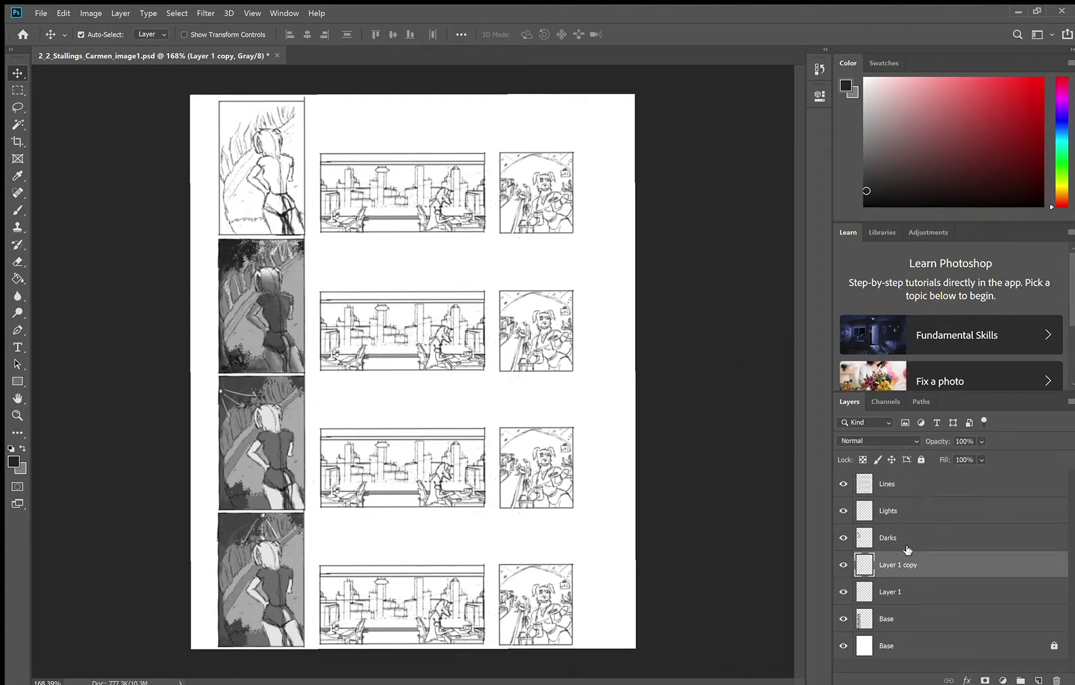
key("ctrl+j")
left_click_drag(843, 591, 842, 649)
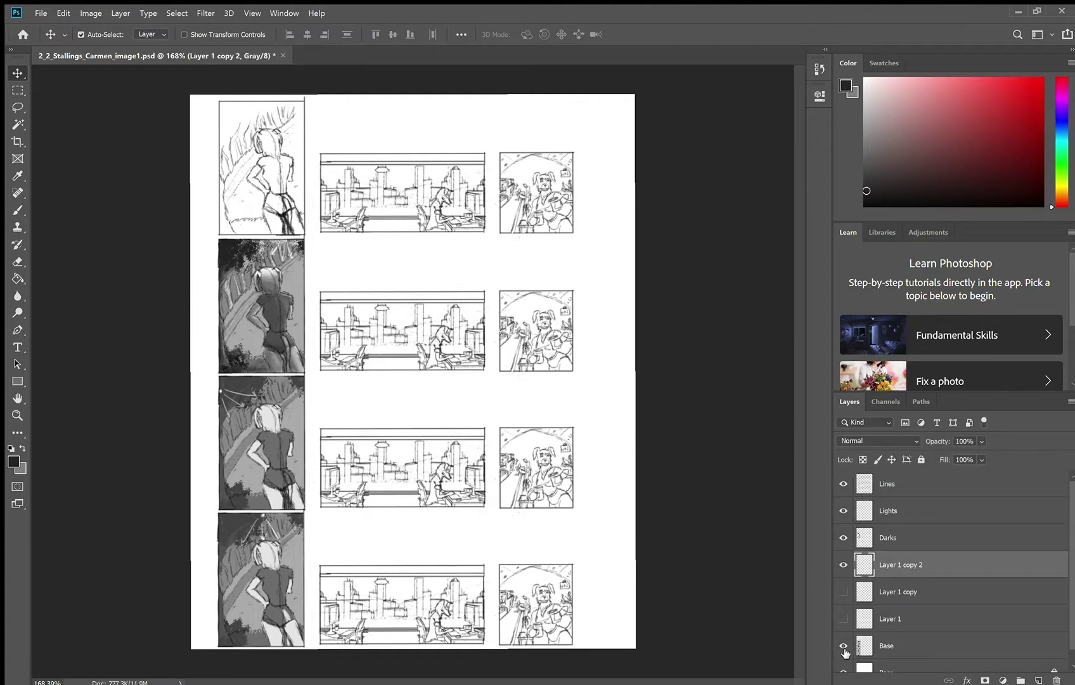
left_click_drag(289, 610, 291, 325)
left_click_drag(843, 591, 844, 646)
Merge the three tail fill layers into the grey base layer and name the result Base.
scroll(919, 533, "down", 1)
left_click(899, 604, "shift")
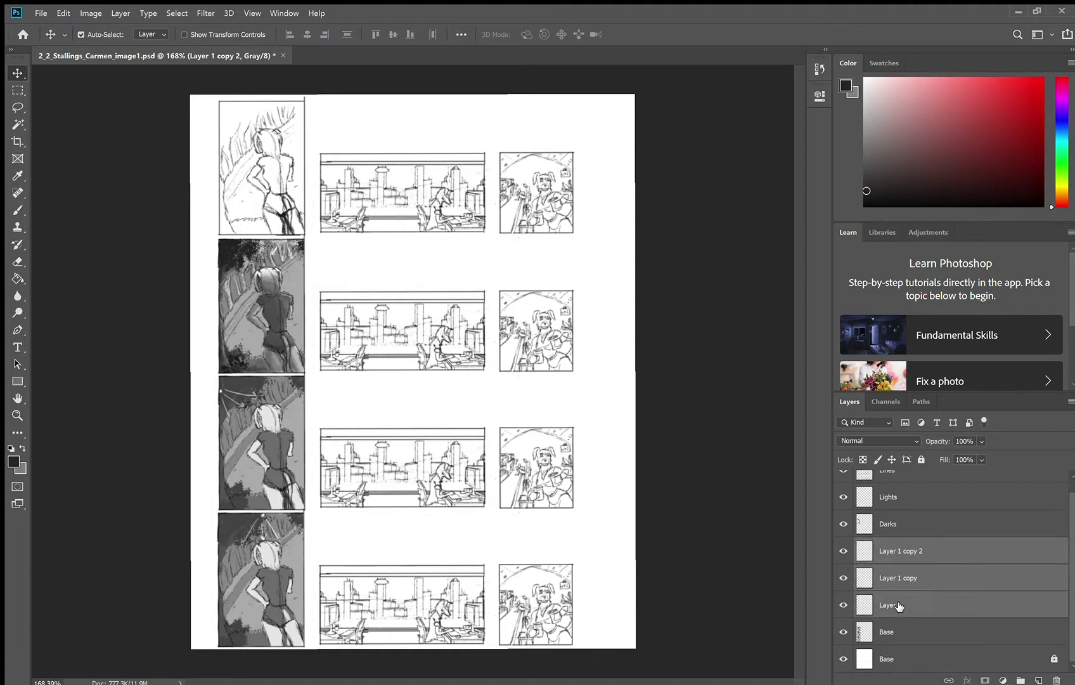
key("ctrl+e")
left_click(905, 587, "shift")
key("ctrl+e")
double_click(906, 565)
type("Base")
Examine the tail lines and tail fill on the figures in the forest panels up close.
left_click(893, 486)
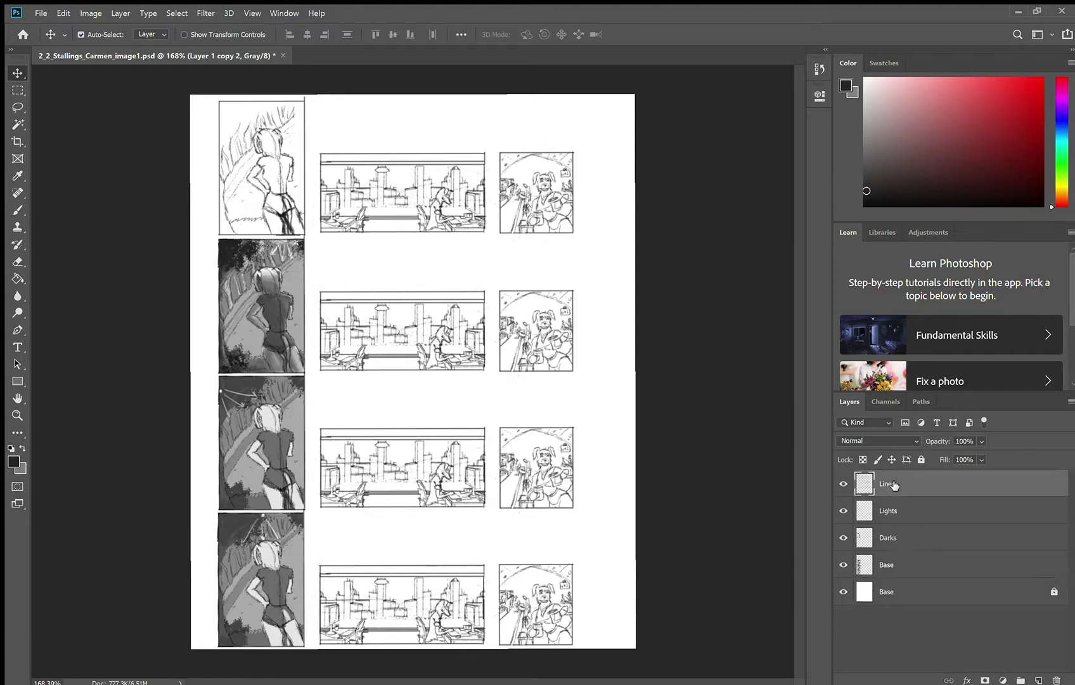
scroll(277, 197, "up", 5)
left_click_drag(277, 197, 490, 515)
left_click(17, 262)
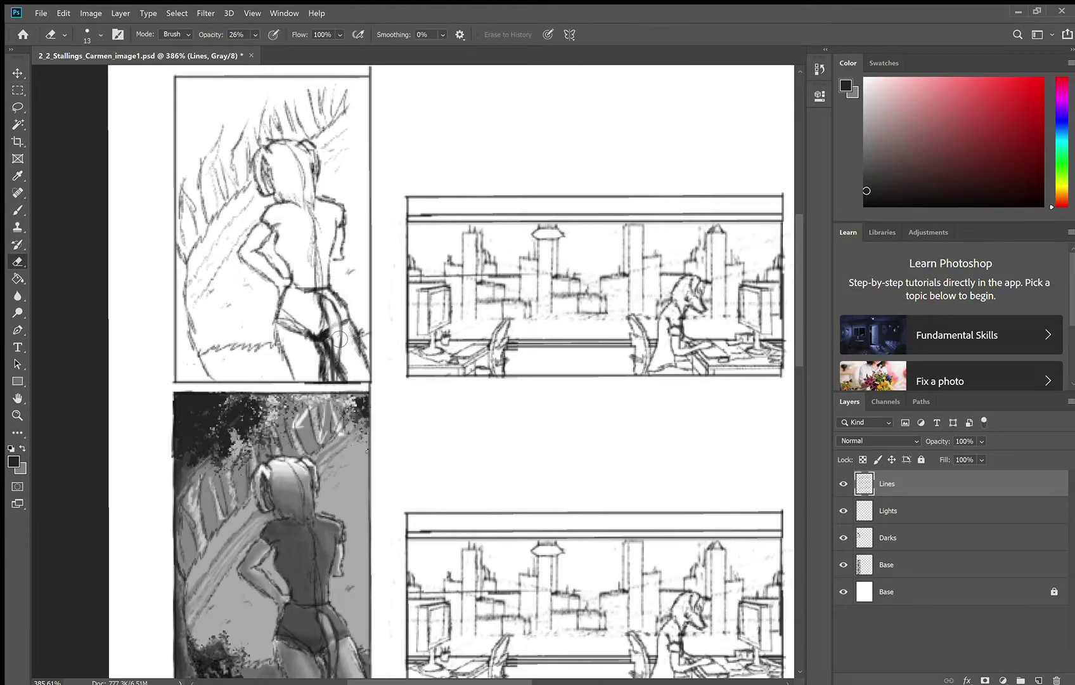
scroll(122, 404, "down", 8)
left_click(17, 176)
left_click(293, 542)
left_click(17, 210)
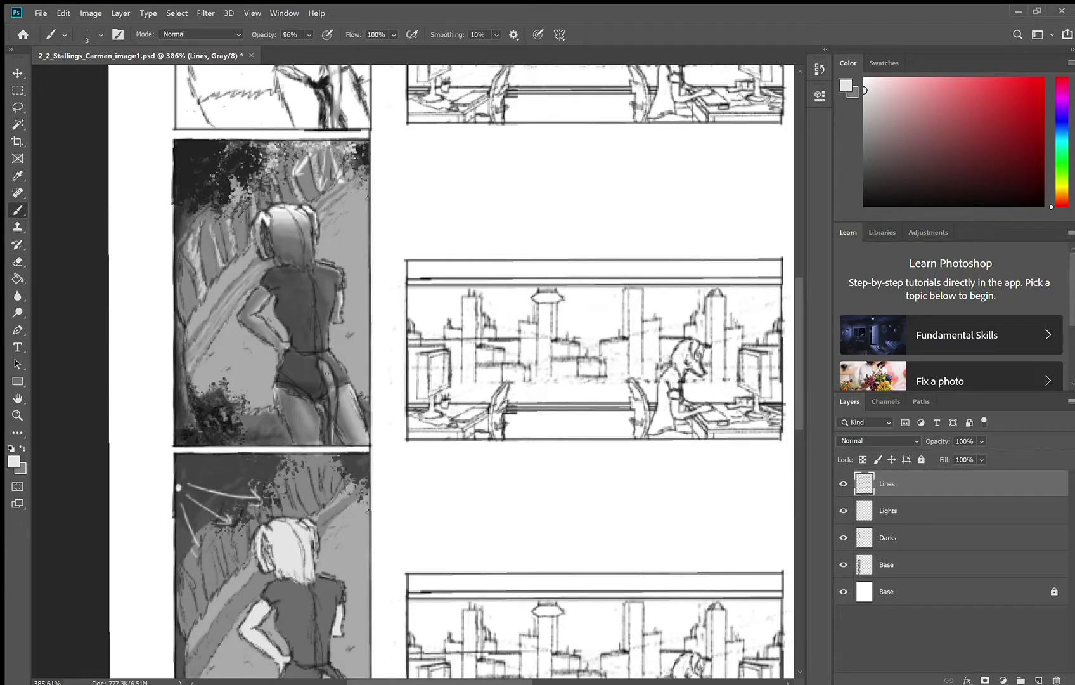
left_click(888, 564)
left_click(888, 511)
scroll(337, 550, "down", 3)
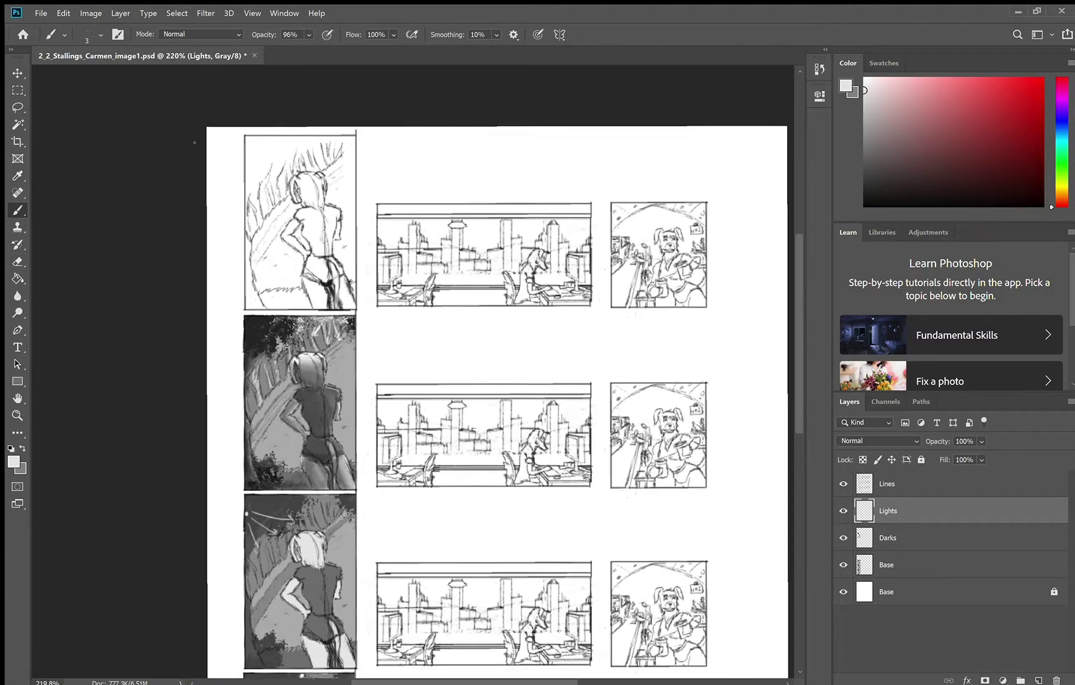
scroll(449, 539, "down", 2)
scroll(497, 370, "down", 3)
Copy the tail lines from the Lines layer onto the bottom panel's figure and merge the copy back into Lines.
key("alt+bracketright")
key("e")
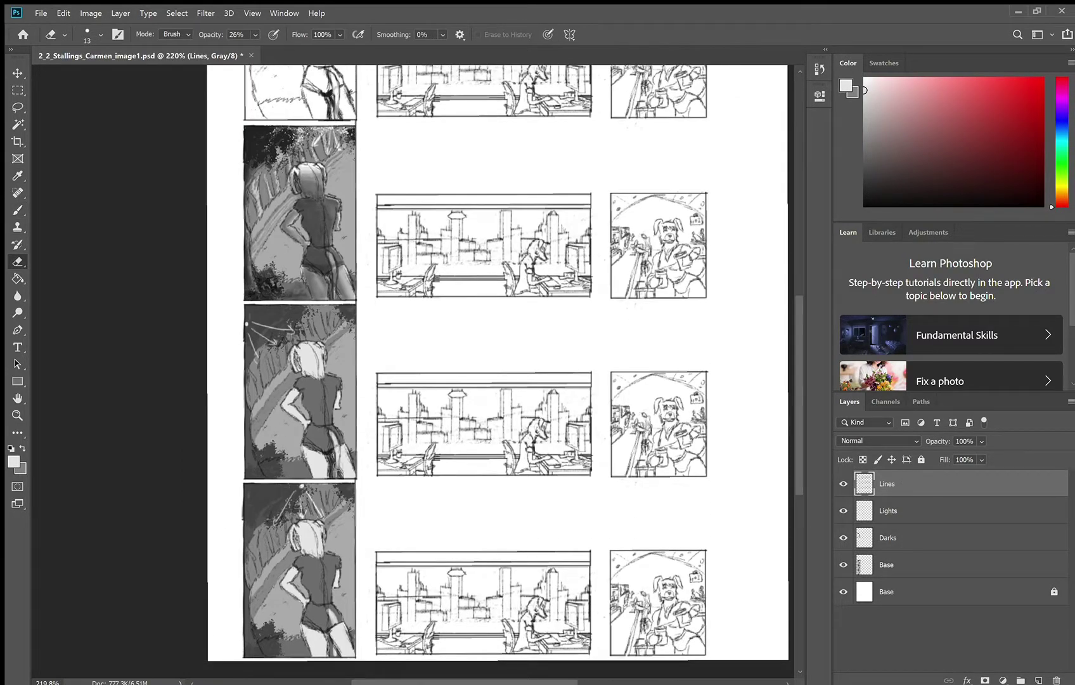
key("m")
scroll(320, 94, "up", 1)
key("ctrl+j")
key("v")
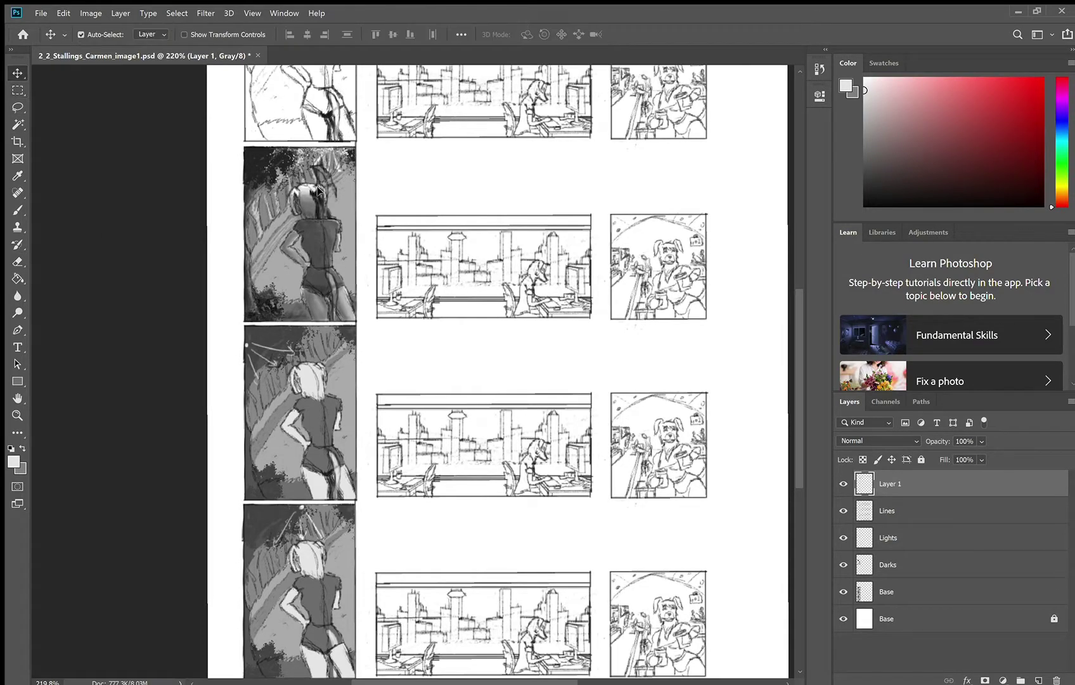
key("ctrl+e")
Touch up the tail lines on the bottom panel's figure with a dark brush on the Lines layer.
scroll(330, 663, "up", 6)
key("e")
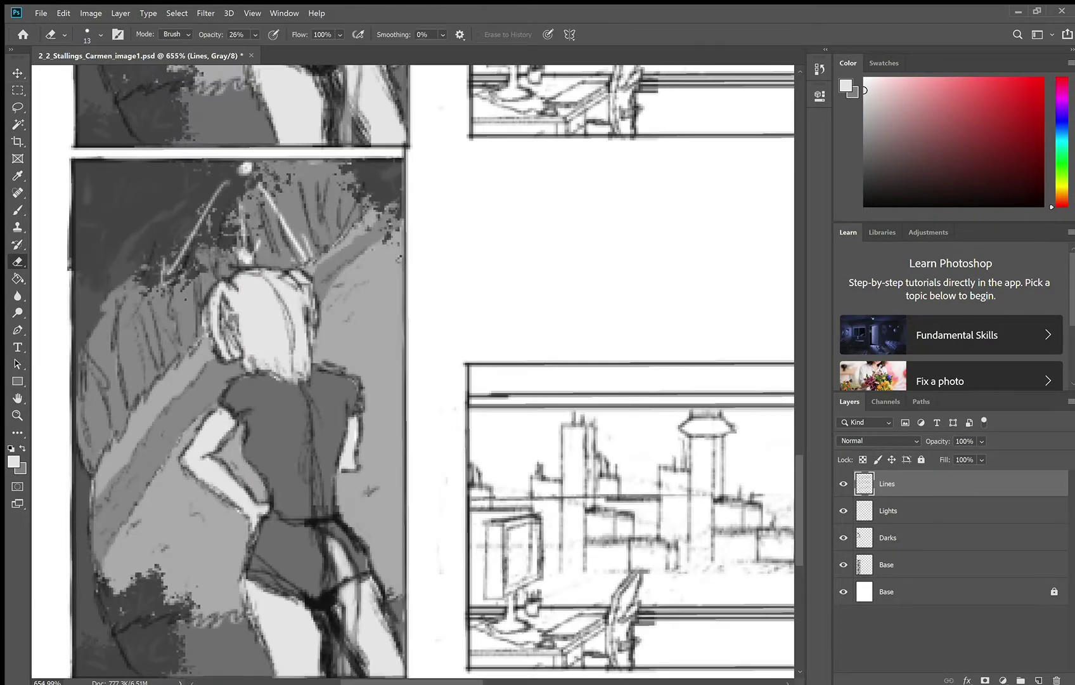
scroll(357, 591, "down", 5)
key("b")
key("x")
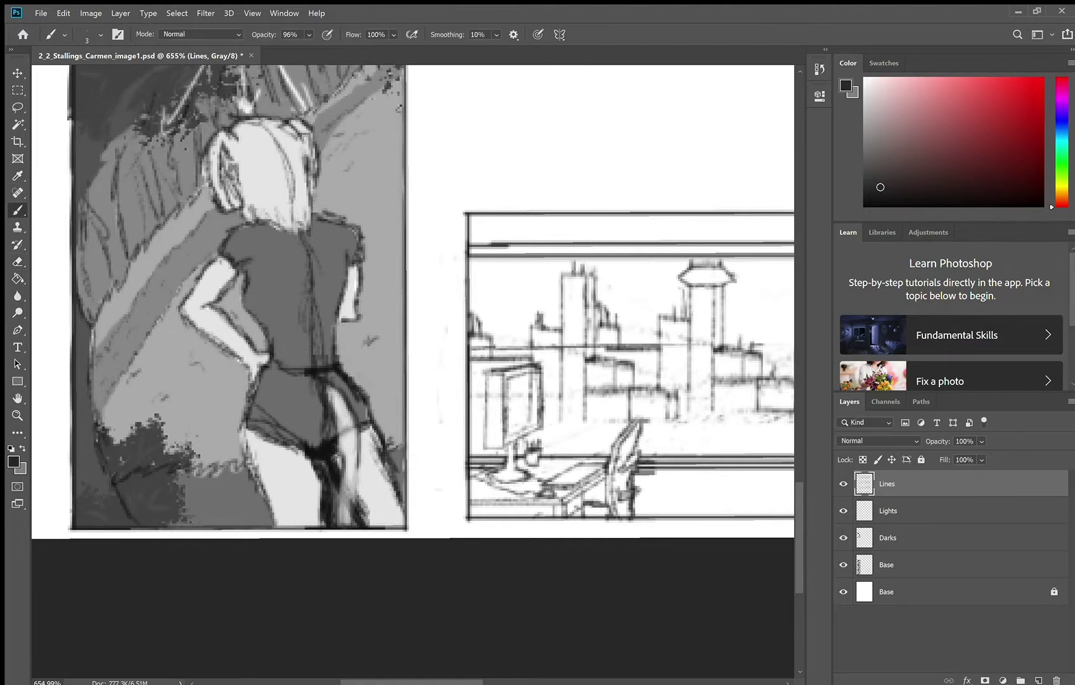
scroll(340, 439, "up", 5)
left_click_drag(355, 421, 346, 510)
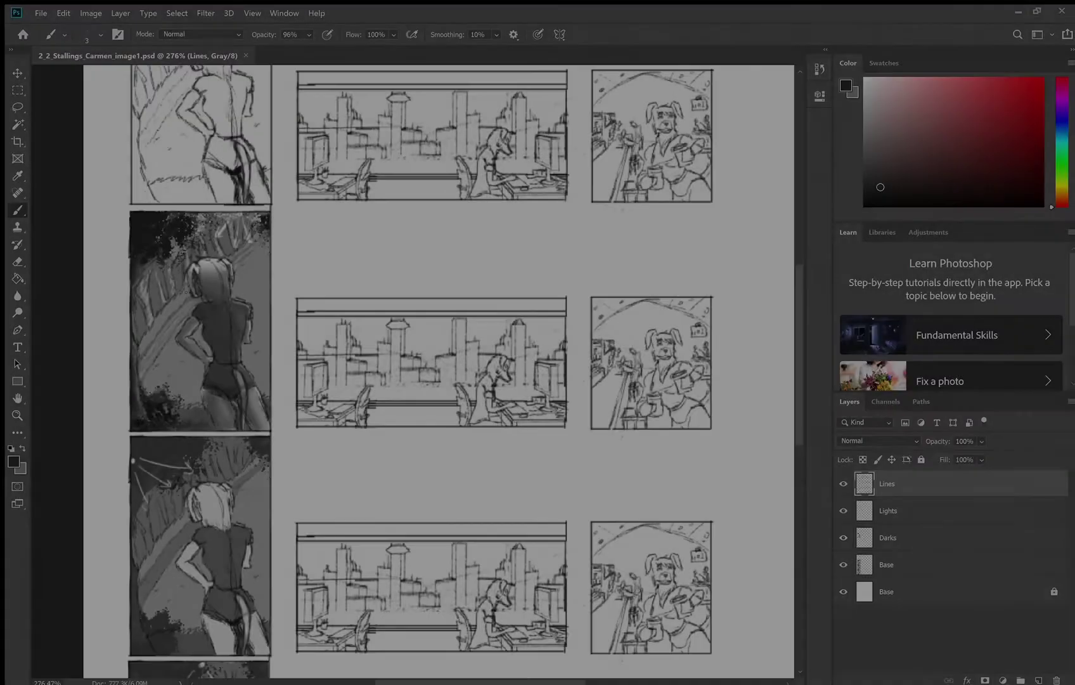
Shade the hair of the third panel's figure on the Darks layer with grey strokes, leaving the crown light.
scroll(367, 454, "up", 2)
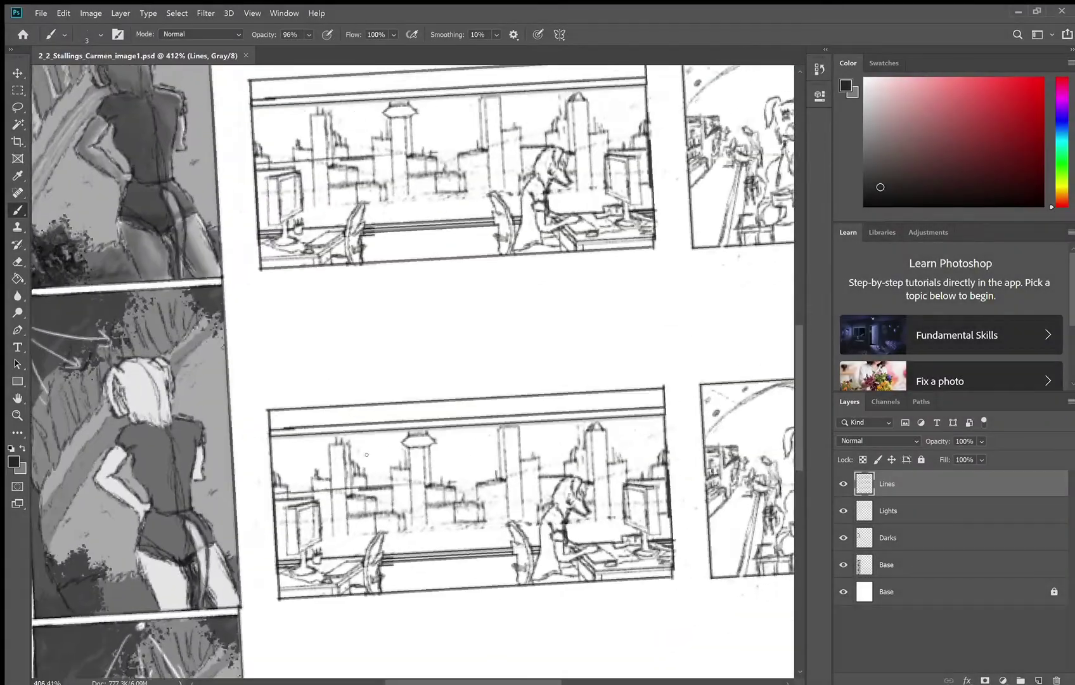
scroll(366, 454, "up", 4)
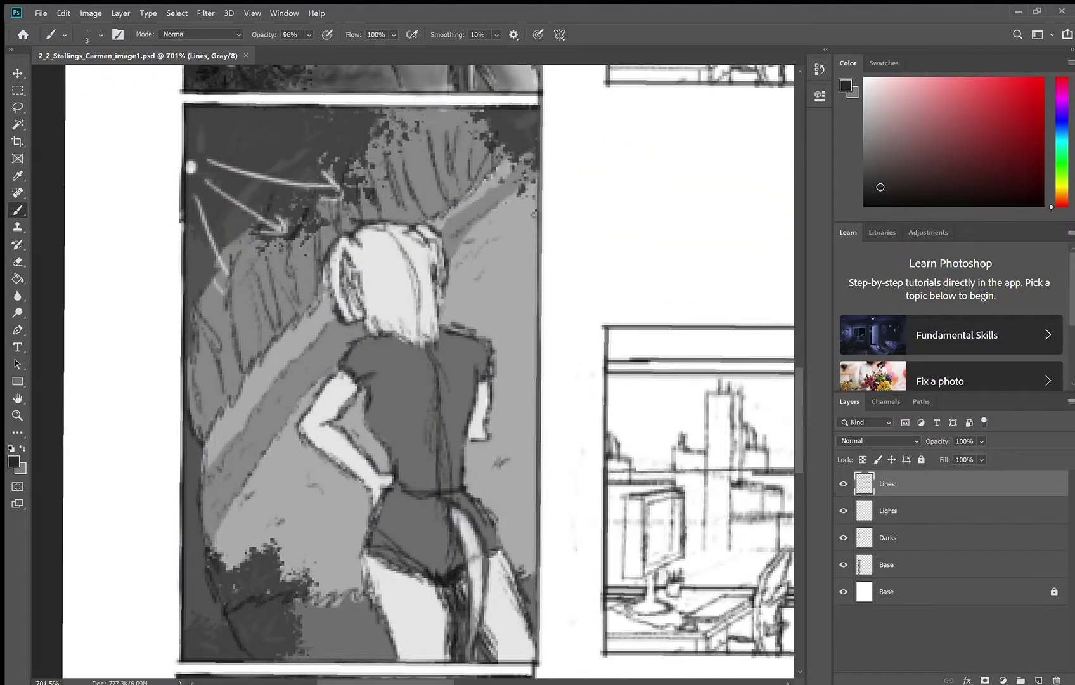
left_click(888, 511)
left_click(888, 538)
key("i")
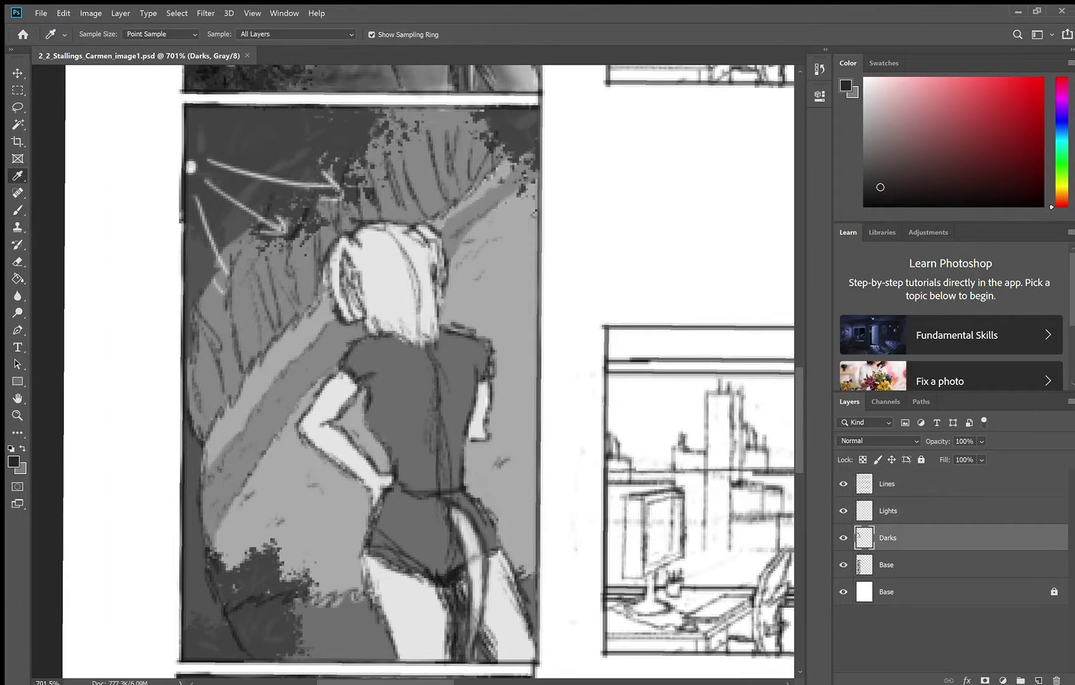
left_click(384, 270)
key("b")
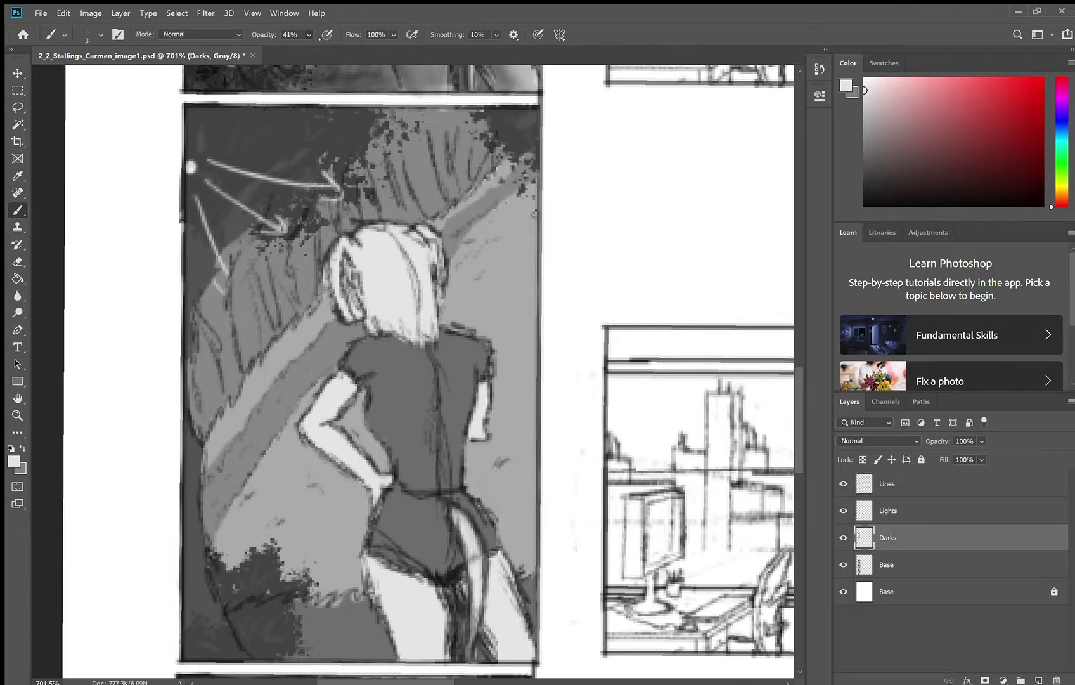
left_click(405, 352, "alt")
mouse_move(431, 306)
left_mouse_down()
mouse_move(421, 337)
mouse_move(437, 337)
mouse_move(427, 300)
mouse_move(413, 319)
mouse_move(371, 334)
left_mouse_up()
mouse_move(433, 280)
left_mouse_down()
mouse_move(432, 321)
mouse_move(425, 304)
left_mouse_up()
left_click(412, 322, "alt")
left_click_drag(430, 256, 419, 303)
mouse_move(416, 280)
left_mouse_down()
mouse_move(397, 315)
mouse_move(364, 291)
mouse_move(406, 310)
left_mouse_up()
mouse_move(429, 261)
left_mouse_down()
mouse_move(423, 302)
mouse_move(398, 287)
mouse_move(363, 293)
left_mouse_up()
left_click(391, 272, "alt")
mouse_move(381, 283)
left_mouse_down()
mouse_move(425, 256)
mouse_move(402, 270)
left_mouse_up()
left_click_drag(361, 289, 412, 242)
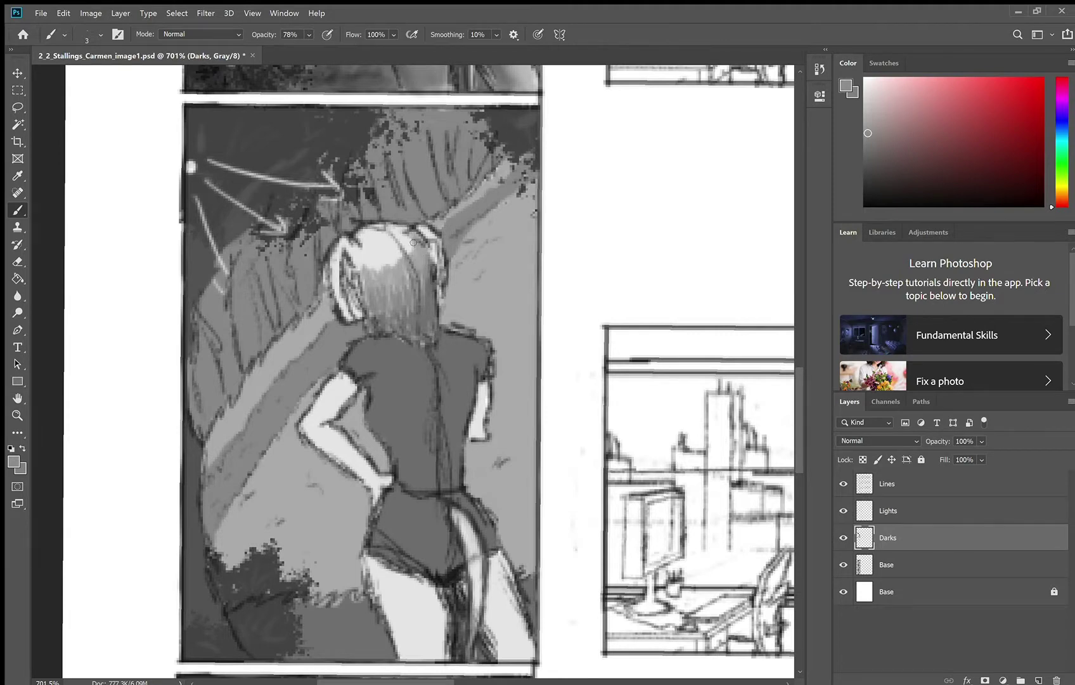
Shade both sides of the third figure's head with mid and darker greys.
mouse_move(363, 270)
left_mouse_down()
mouse_move(405, 244)
mouse_move(355, 286)
mouse_move(348, 263)
mouse_move(339, 281)
left_mouse_up()
left_click(347, 263, "alt")
left_click(353, 254, "alt")
left_click_drag(340, 269, 351, 301)
left_click_drag(435, 235, 442, 295)
left_click_drag(420, 228, 431, 235)
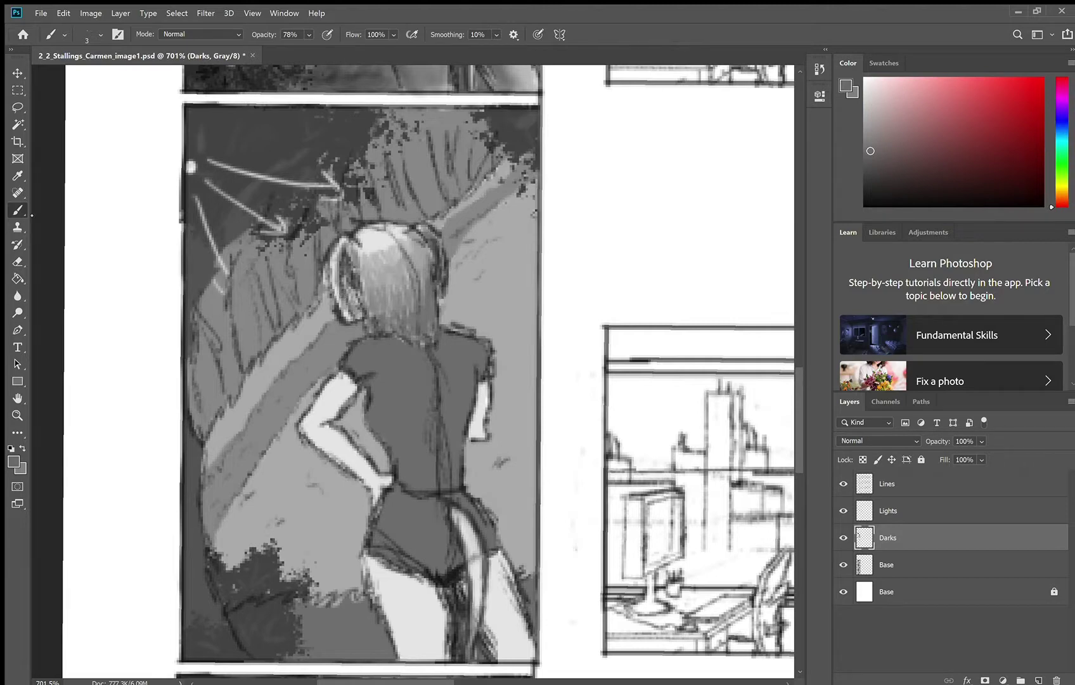
Shade the third figure's shirt with dark grey across the shoulders, back and waist.
left_click(391, 243, "alt")
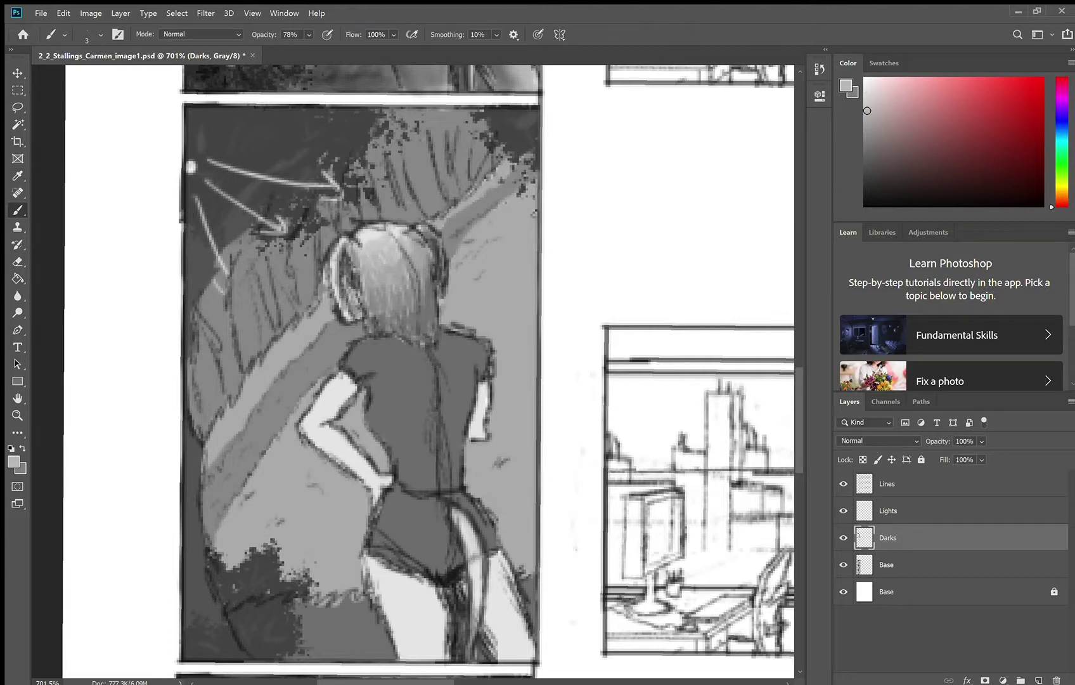
left_click(329, 218, "alt")
left_click(292, 155, "alt")
left_click_drag(431, 493, 423, 493)
mouse_move(389, 411)
left_mouse_down()
mouse_move(408, 439)
mouse_move(383, 416)
mouse_move(405, 485)
mouse_move(451, 469)
mouse_move(439, 377)
mouse_move(437, 415)
left_mouse_up()
mouse_move(390, 345)
left_mouse_down()
mouse_move(439, 369)
mouse_move(476, 355)
left_mouse_up()
left_click(395, 396, "alt")
left_click_drag(385, 394, 400, 419)
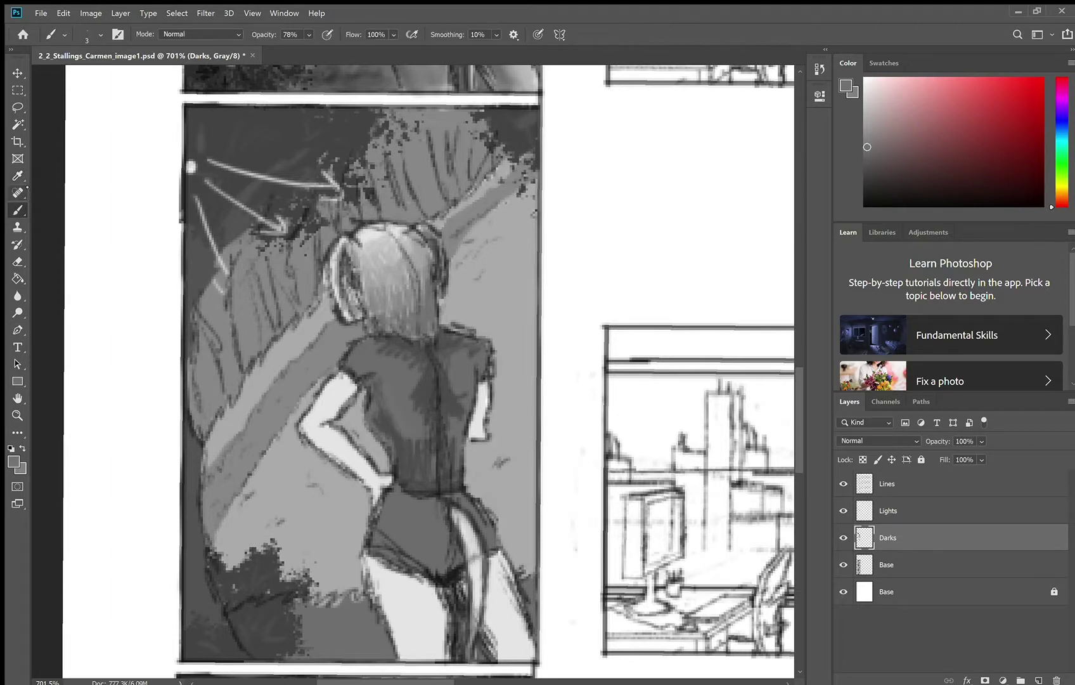
Darken the third figure's shorts with sampled dark greys.
left_click(392, 414, "alt")
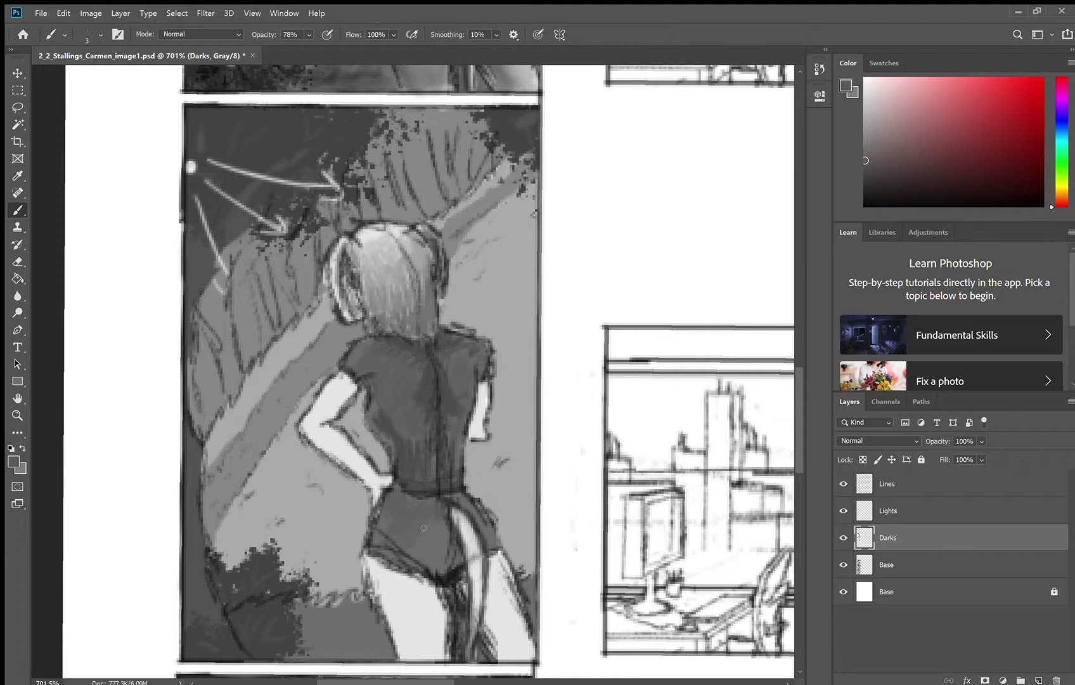
left_click(374, 331, "alt")
mouse_move(385, 500)
left_mouse_down()
mouse_move(411, 511)
mouse_move(405, 543)
mouse_move(447, 533)
left_mouse_up()
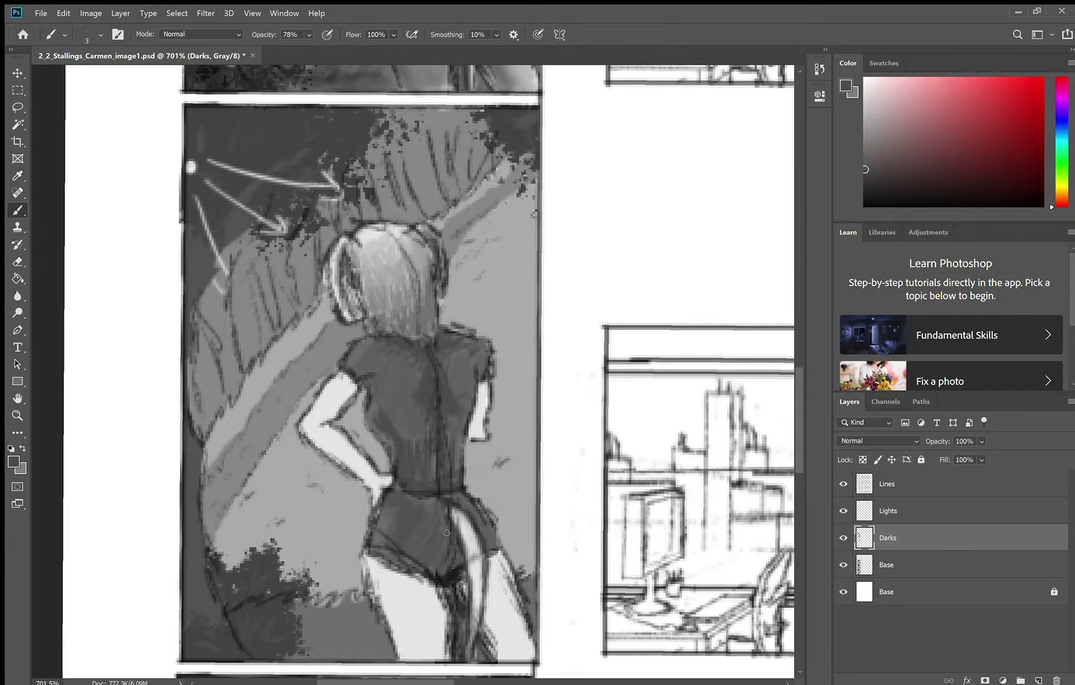
left_click(439, 568, "alt")
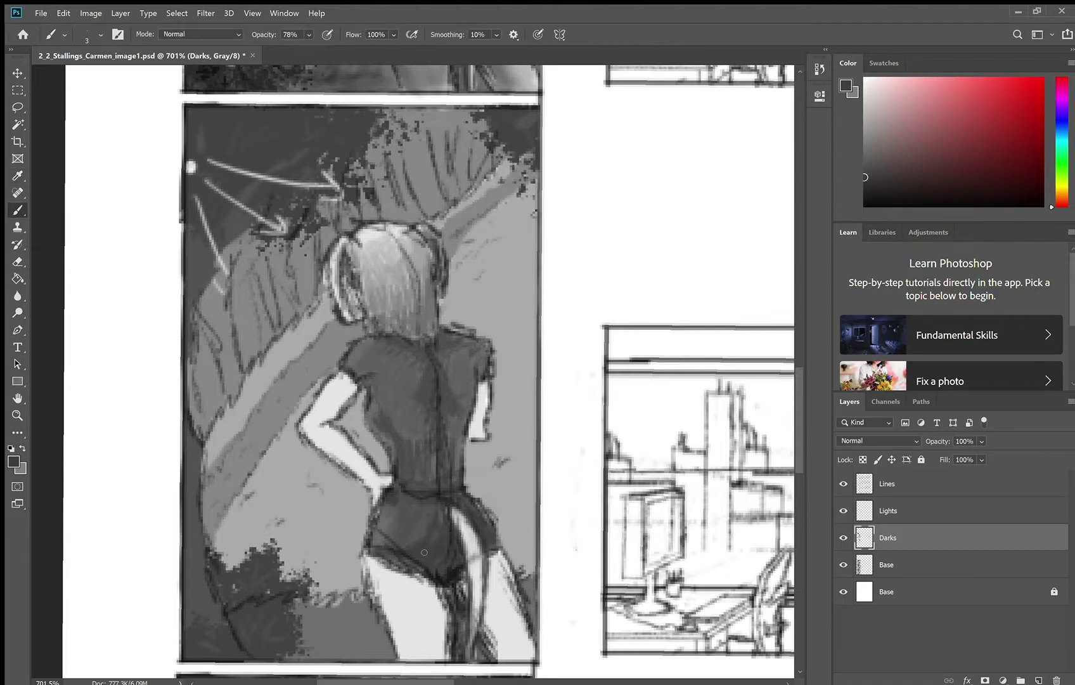
Shade both arms of the third figure with grey, keeping the bent arm's outer edge light.
left_click(482, 405, "alt")
left_click(462, 396, "alt")
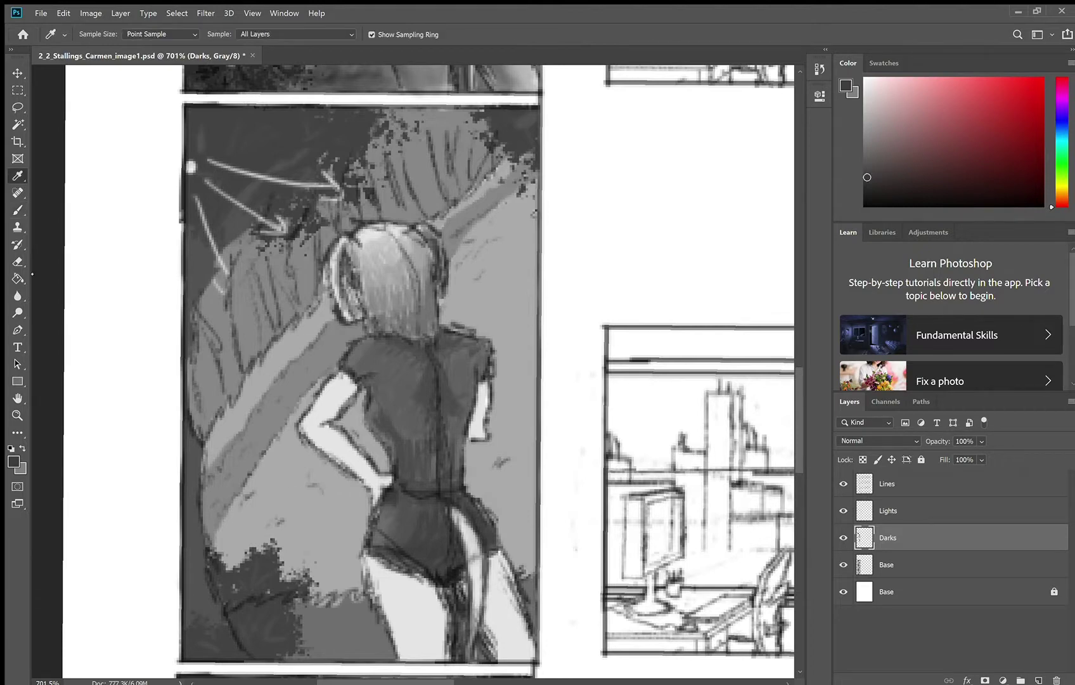
left_click_drag(482, 385, 472, 426)
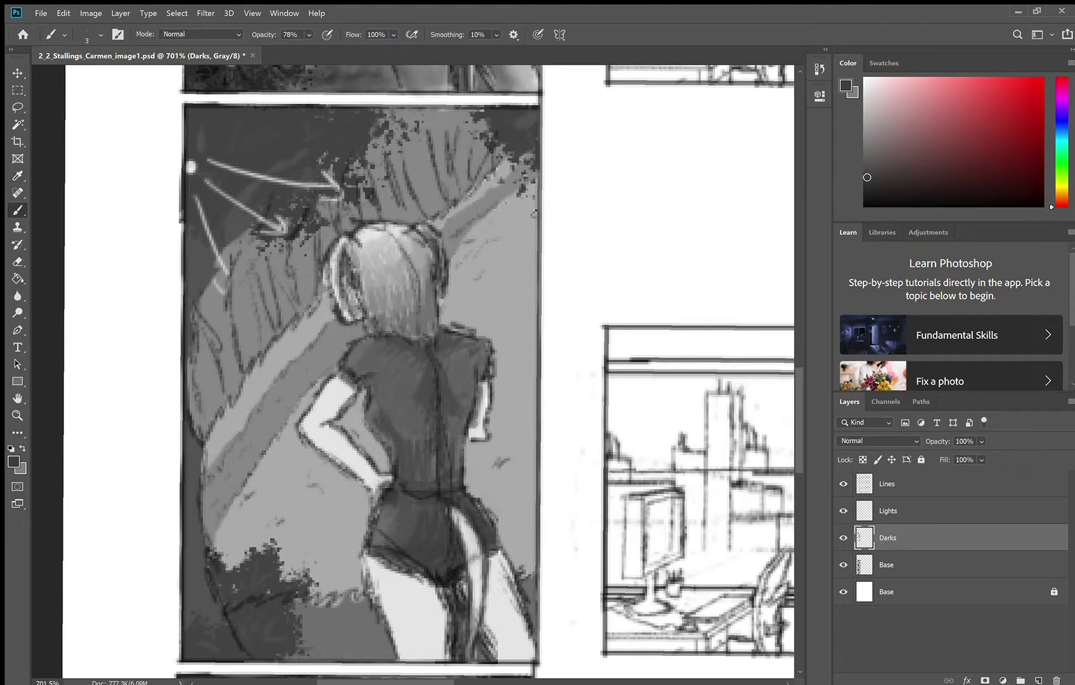
mouse_move(343, 452)
left_mouse_down()
mouse_move(320, 420)
mouse_move(326, 385)
mouse_move(347, 396)
mouse_move(325, 446)
mouse_move(369, 483)
left_mouse_up()
left_click(325, 419, "alt")
left_click(327, 419, "alt")
left_click_drag(326, 428, 355, 453)
Shade the third figure's legs and tail with mid grey, using larger brush sizes of 26 and 15.
mouse_move(456, 513)
left_mouse_down()
mouse_move(476, 632)
mouse_move(396, 586)
left_mouse_up()
left_click(100, 35)
left_click(123, 153)
left_click_drag(406, 627, 428, 603)
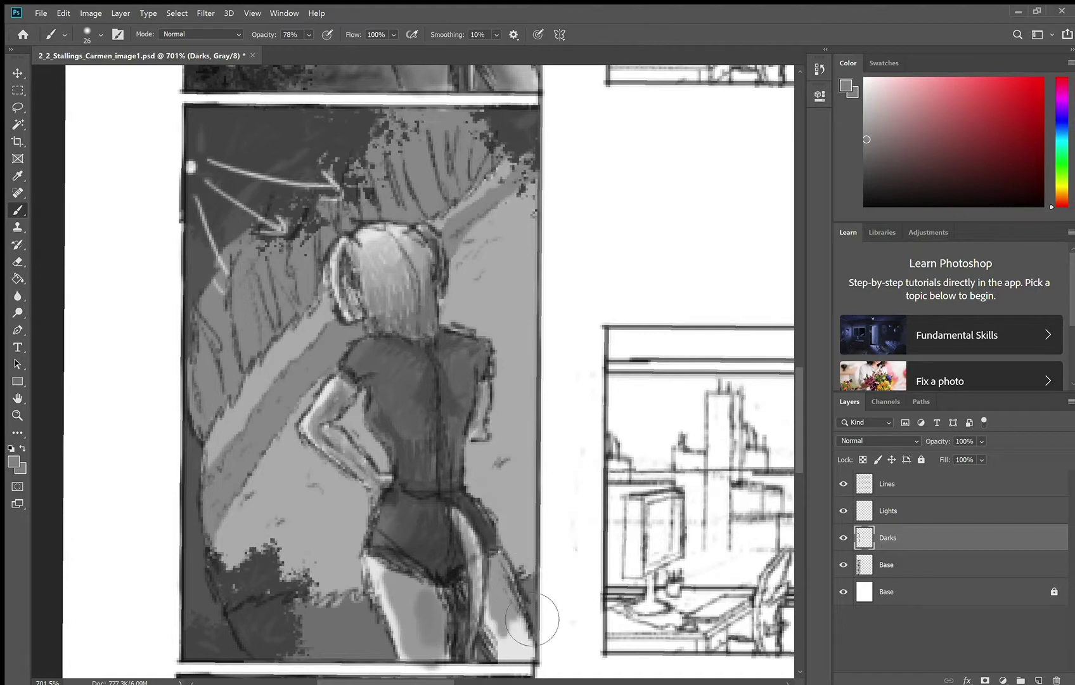
left_click_drag(506, 574, 525, 653)
left_click_drag(433, 591, 415, 652)
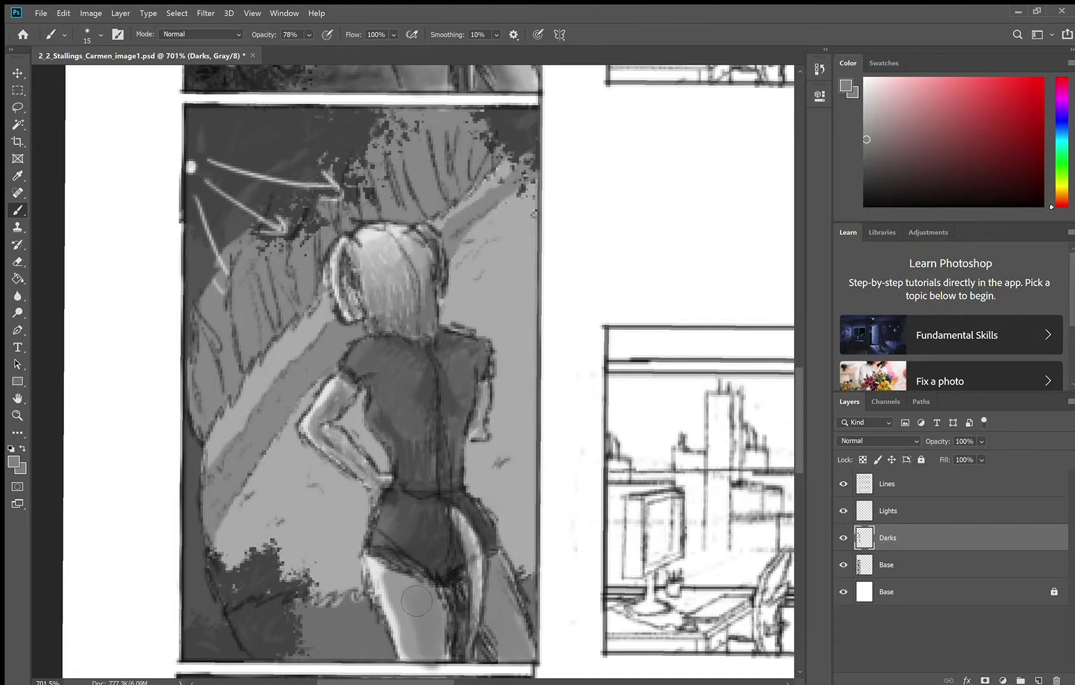
left_click_drag(463, 522, 476, 634)
Deepen the grey on the third figure's forearms and blend lighter sampled greys along the legs.
left_click_drag(326, 431, 375, 475)
left_click_drag(483, 392, 478, 434)
left_click(391, 602, "alt")
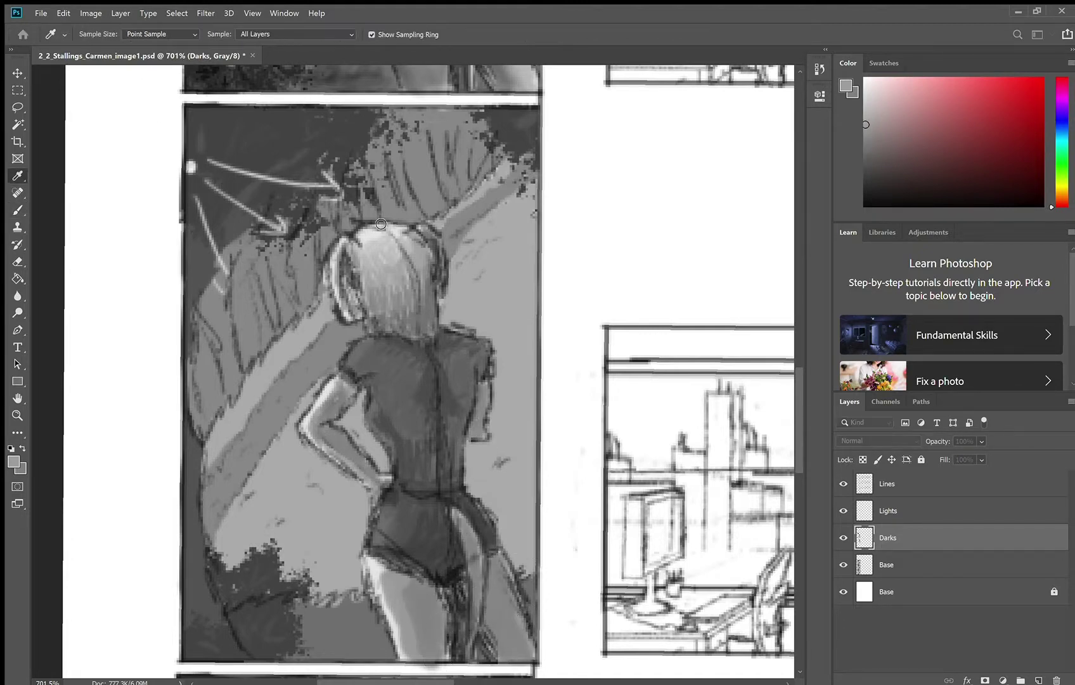
left_click(383, 585, "alt")
left_click_drag(385, 578, 406, 651)
left_click_drag(492, 629, 518, 658)
left_click_drag(445, 639, 507, 555)
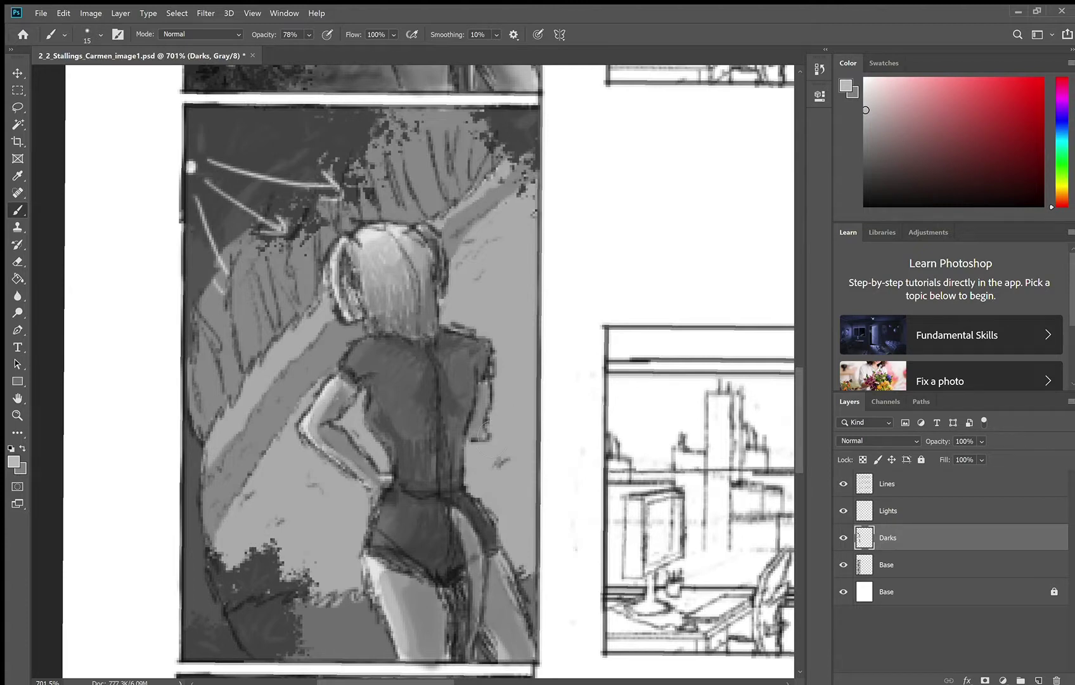
Blur the third figure's shading and paint softened near-white rim highlights along the hair, shoulder, waist, shorts and leg on the Lights layer.
left_click(18, 296)
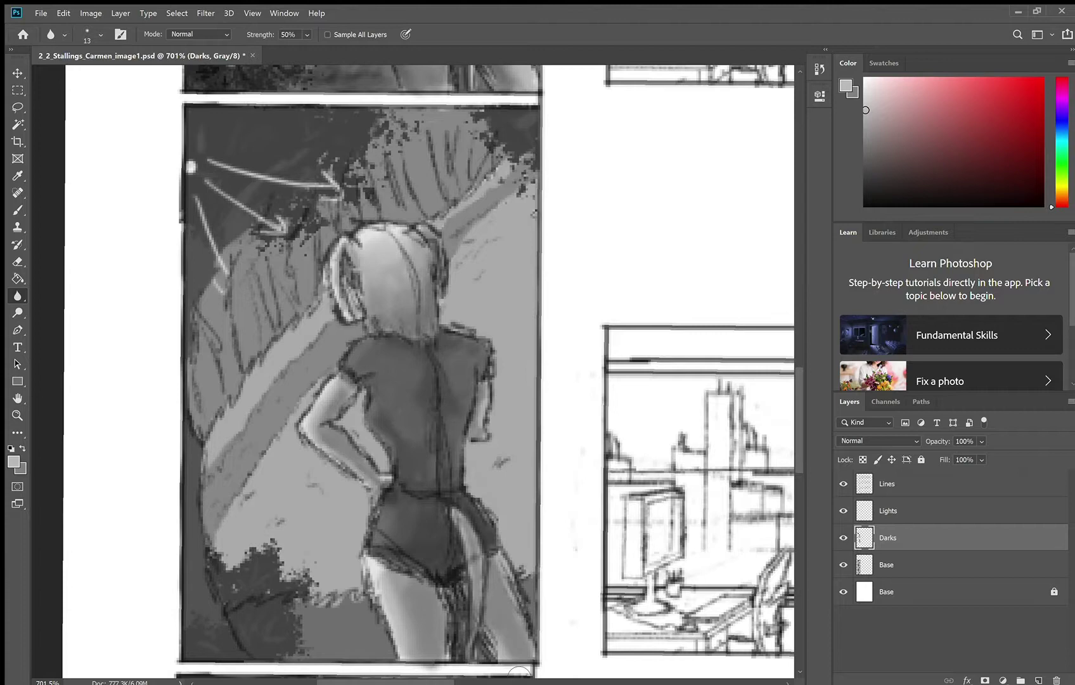
left_click(889, 511)
key("b")
left_click(380, 237, "alt")
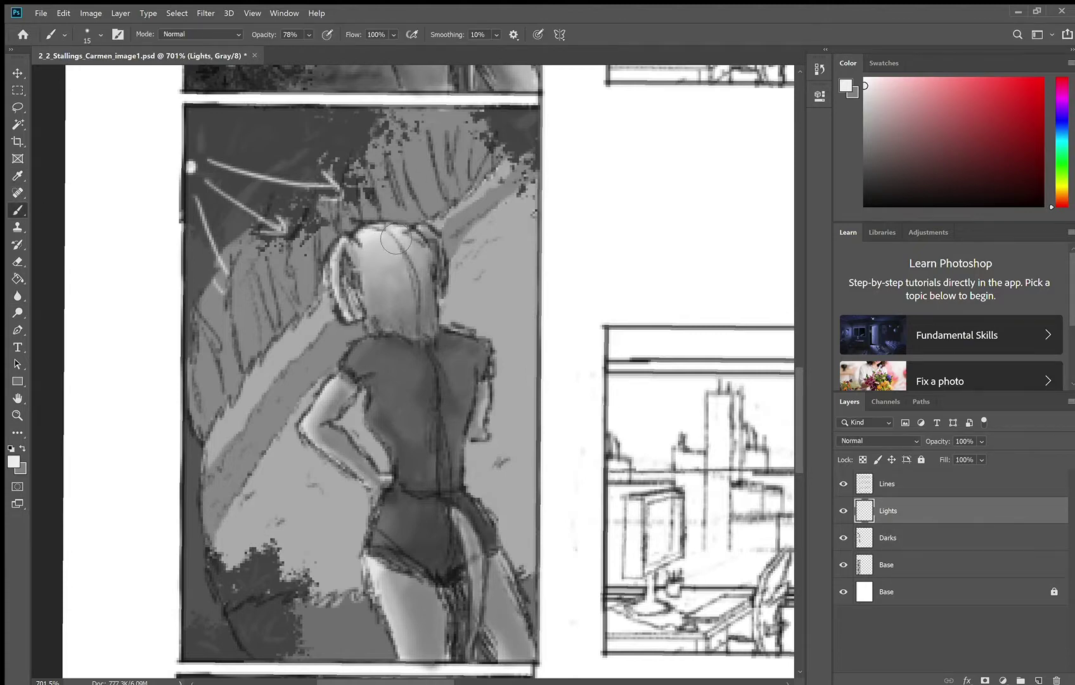
left_click_drag(396, 239, 434, 246)
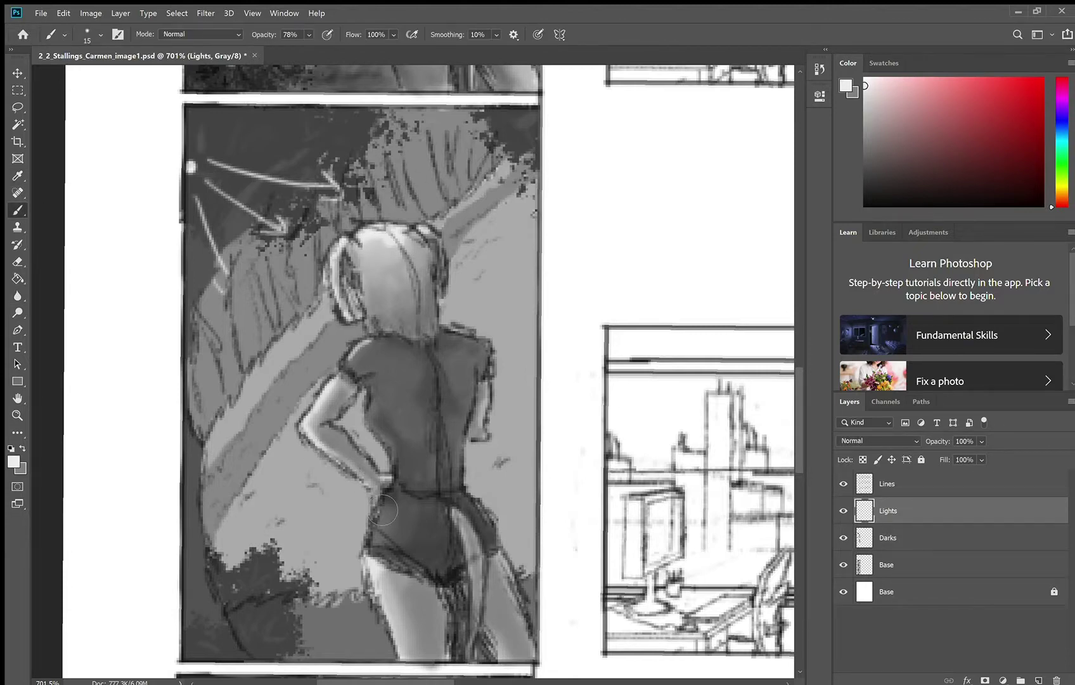
left_click_drag(384, 512, 374, 542)
left_click_drag(381, 580, 402, 653)
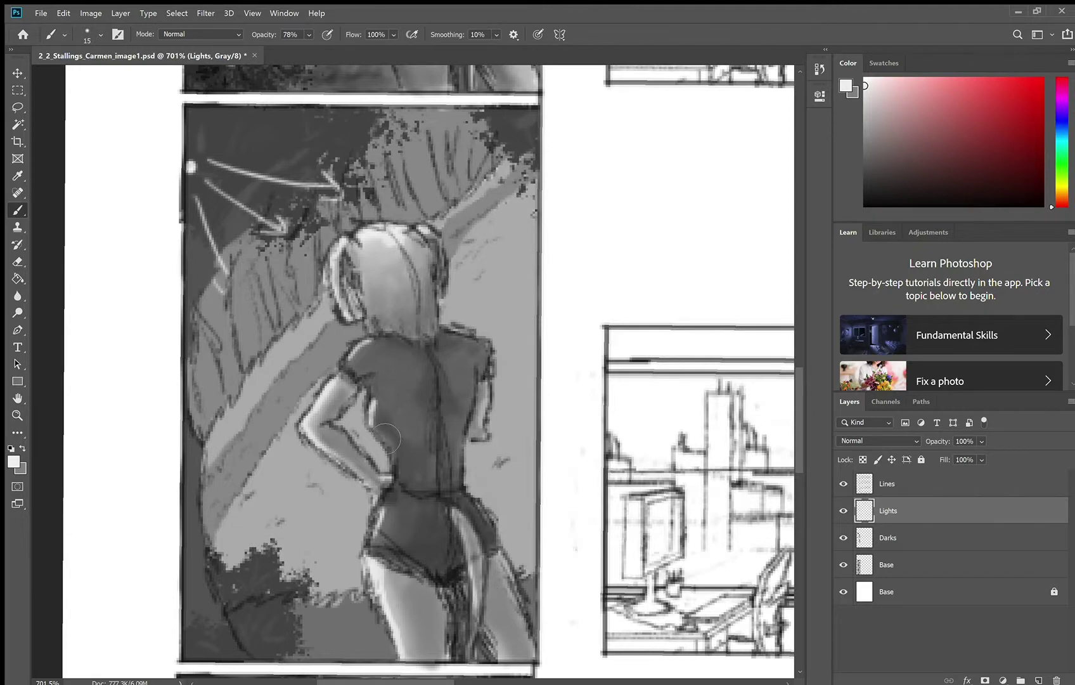
left_click(18, 296)
left_click_drag(382, 419, 387, 385)
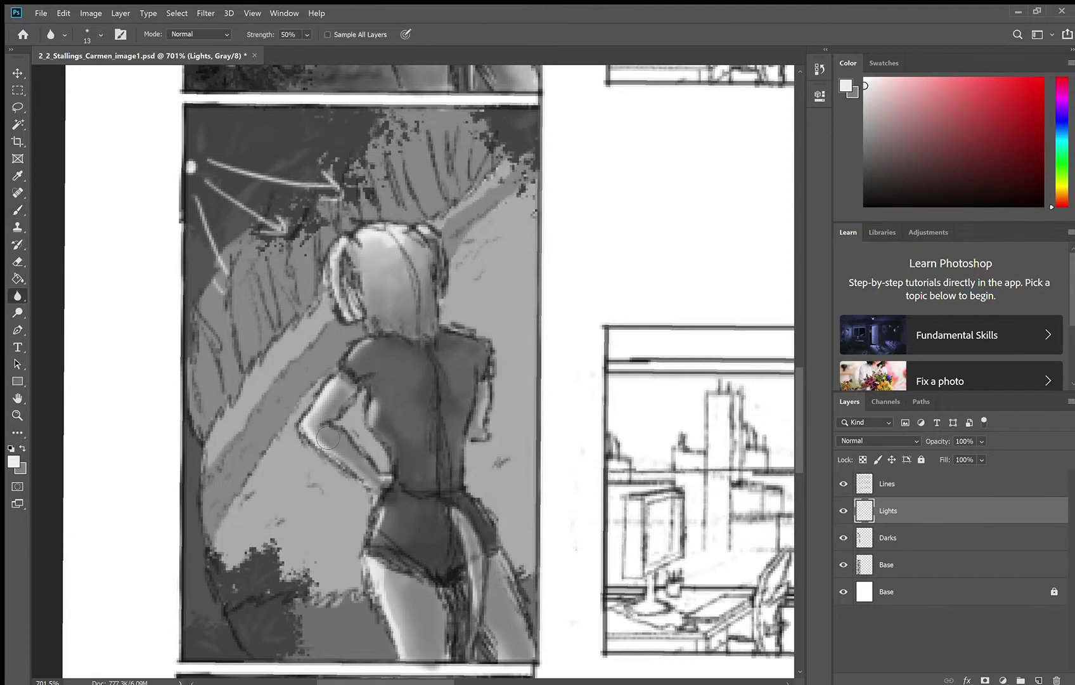
Touch up the shirt's waist with a sampled dark grey on the Darks layer and clean up its highlight on the Lights layer.
left_click(18, 176)
left_click(408, 412)
left_click(888, 537)
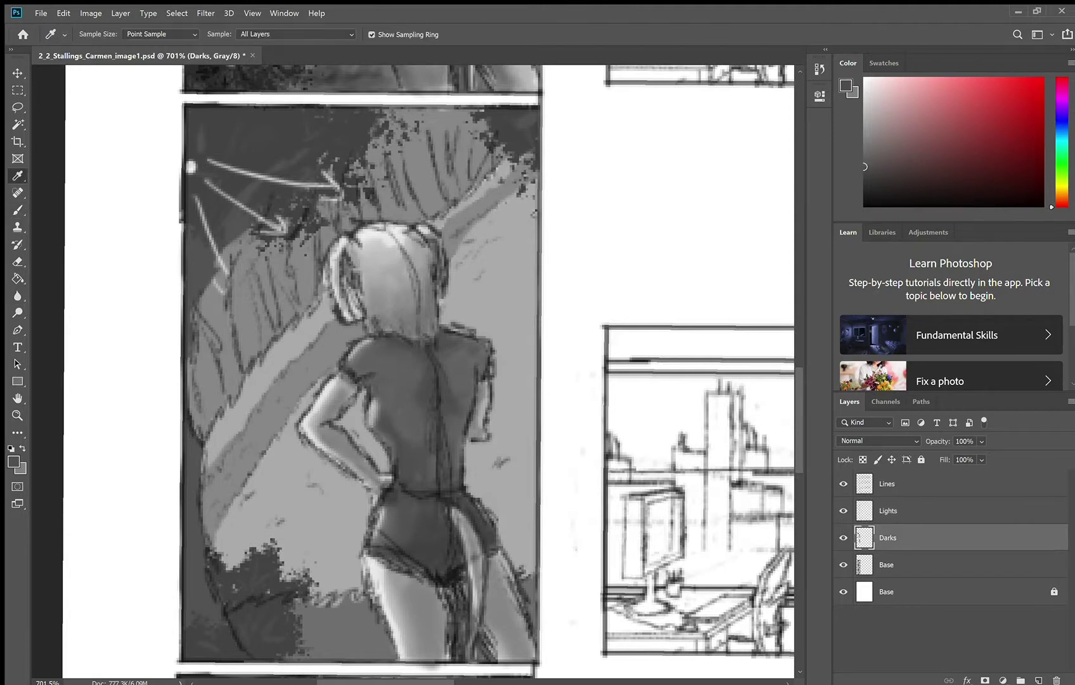
left_click(17, 210)
mouse_move(381, 406)
left_mouse_down()
mouse_move(395, 424)
mouse_move(392, 440)
left_mouse_up()
left_click(910, 512)
left_click(18, 261)
key("b")
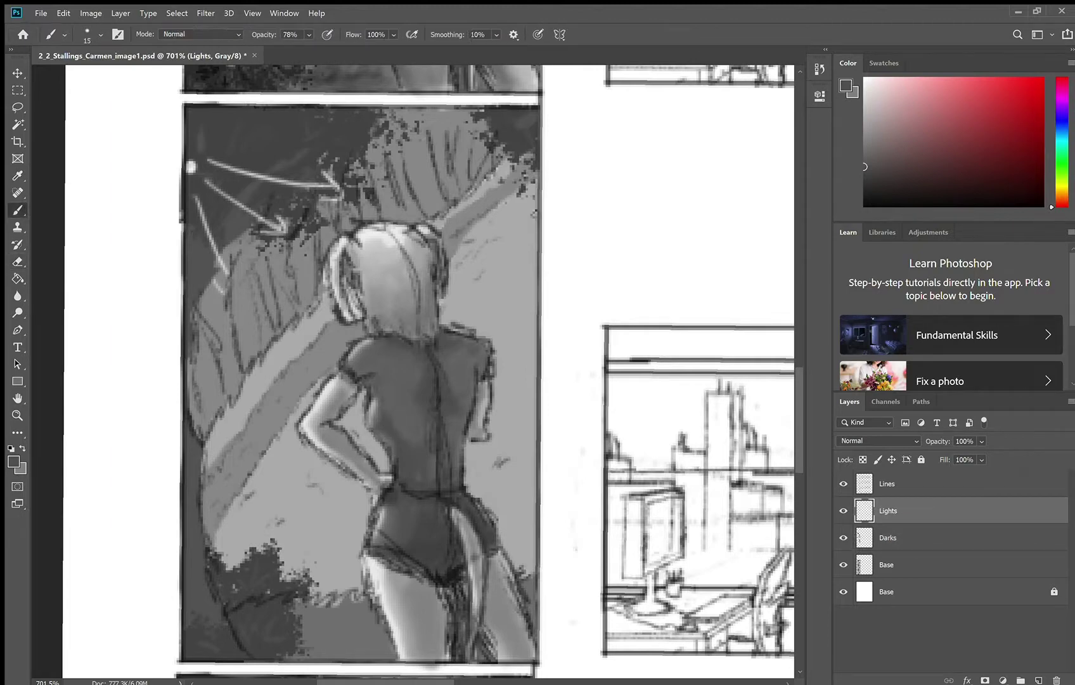
Paint the third panel's upper and lower foliage masses near-black on the Darks layer with a leafy Mixer Brush at size 42.
key("alt+bracketleft")
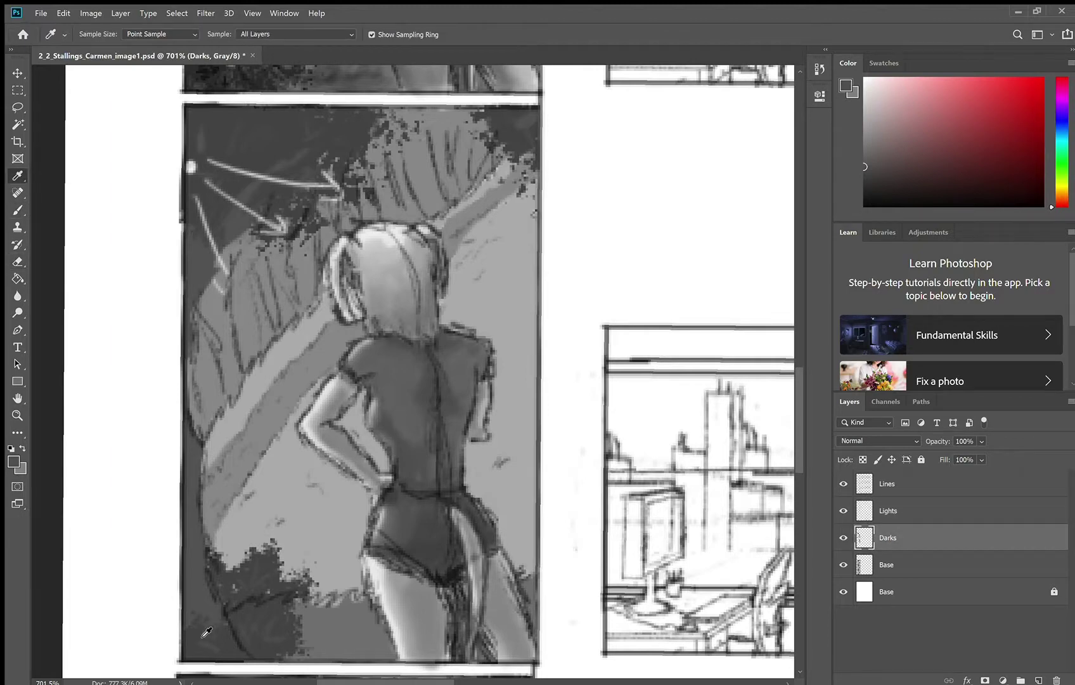
key("x")
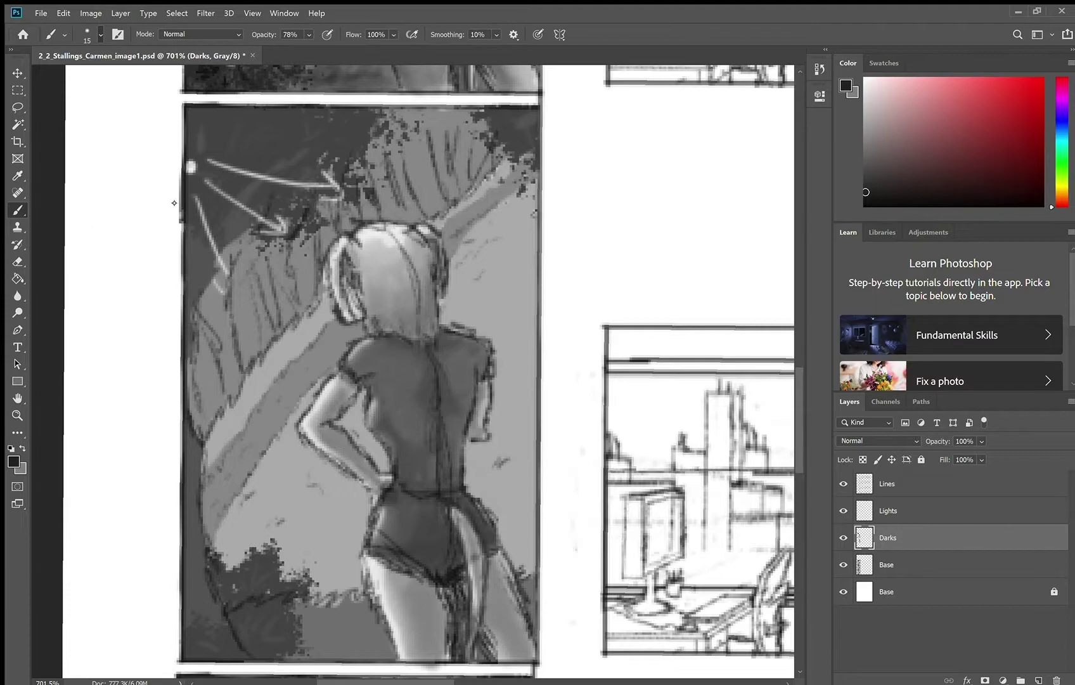
left_click(150, 215)
mouse_move(279, 625)
left_mouse_down()
mouse_move(253, 592)
mouse_move(280, 628)
mouse_move(307, 602)
mouse_move(281, 649)
mouse_move(228, 662)
mouse_move(271, 658)
left_mouse_up()
left_click_drag(266, 304, 269, 340)
mouse_move(208, 157)
left_mouse_down()
mouse_move(292, 186)
mouse_move(380, 190)
mouse_move(197, 254)
left_mouse_up()
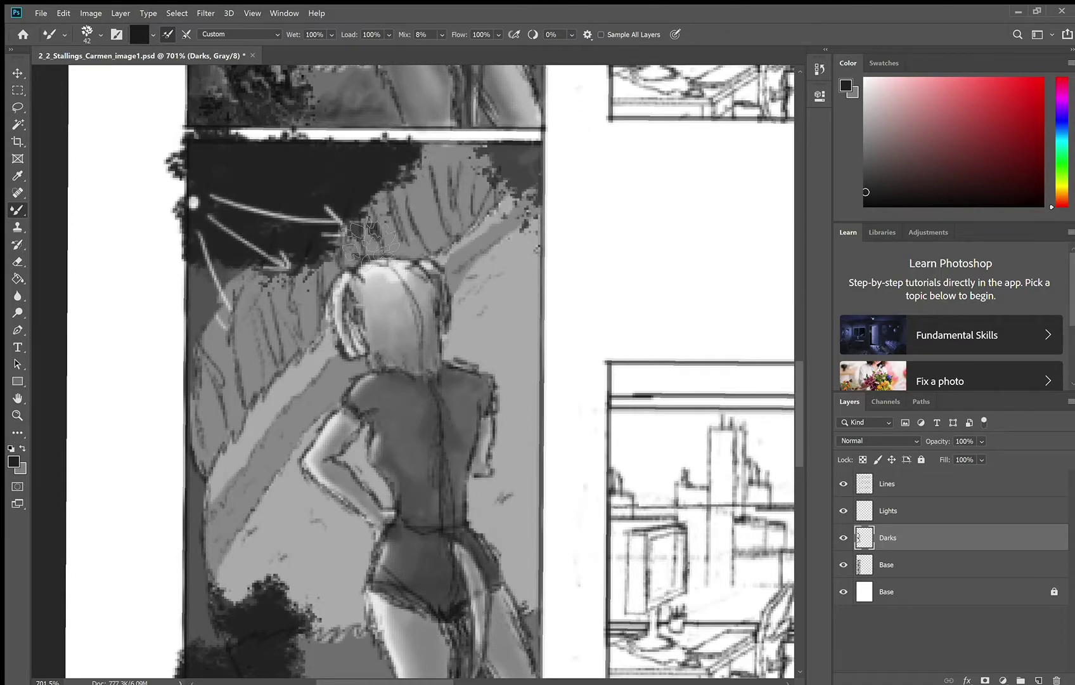
left_click_drag(482, 146, 545, 190)
Texture the third panel's dark foliage with sampled lighter greys, using Mixer Brush sizes 15 and 32 at 38% wetness.
left_click(208, 625, "alt")
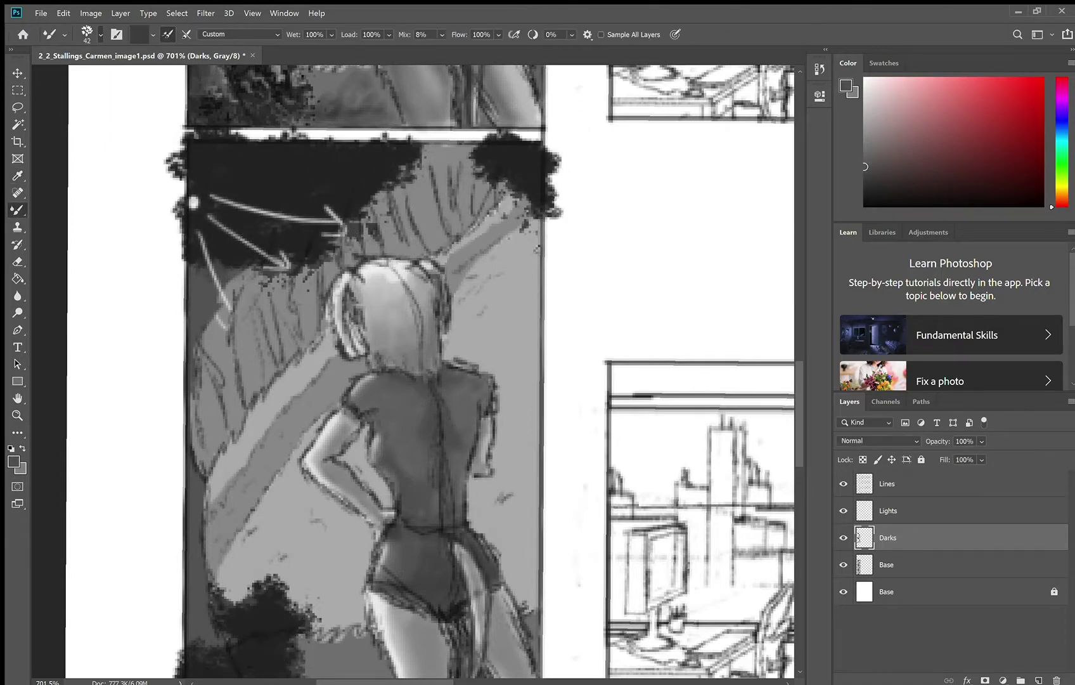
key("bracketleft")
key("bracketleft")
key("bracketleft")
key("bracketleft")
key("bracketleft")
key("bracketleft")
left_click_drag(238, 629, 253, 614)
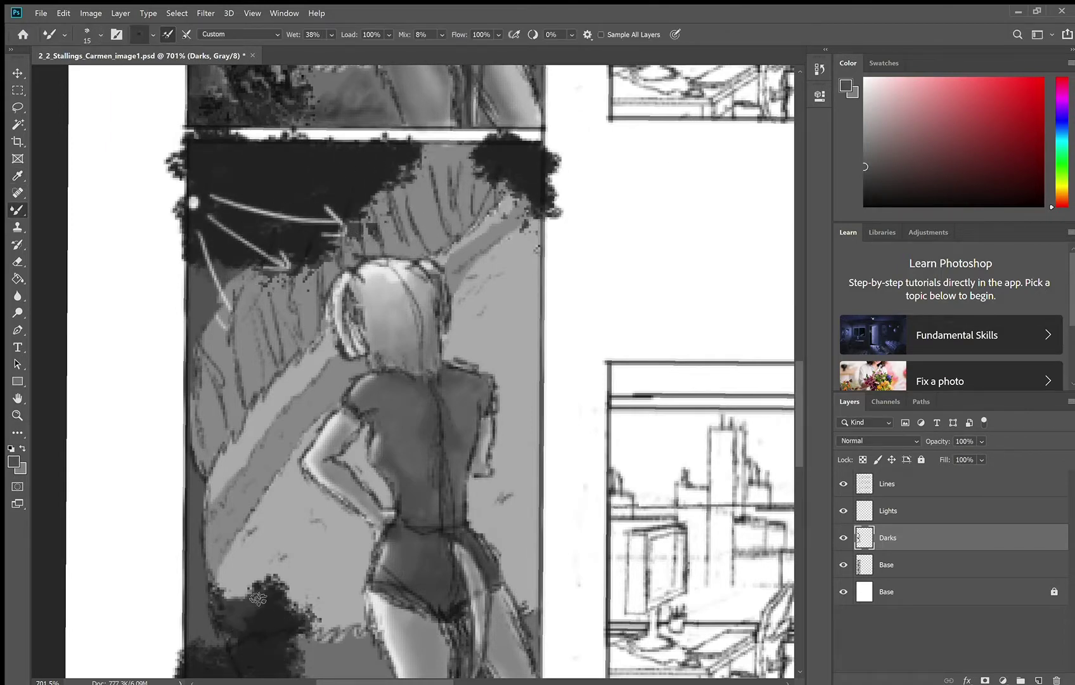
left_click_drag(236, 187, 244, 164)
left_click_drag(331, 169, 349, 153)
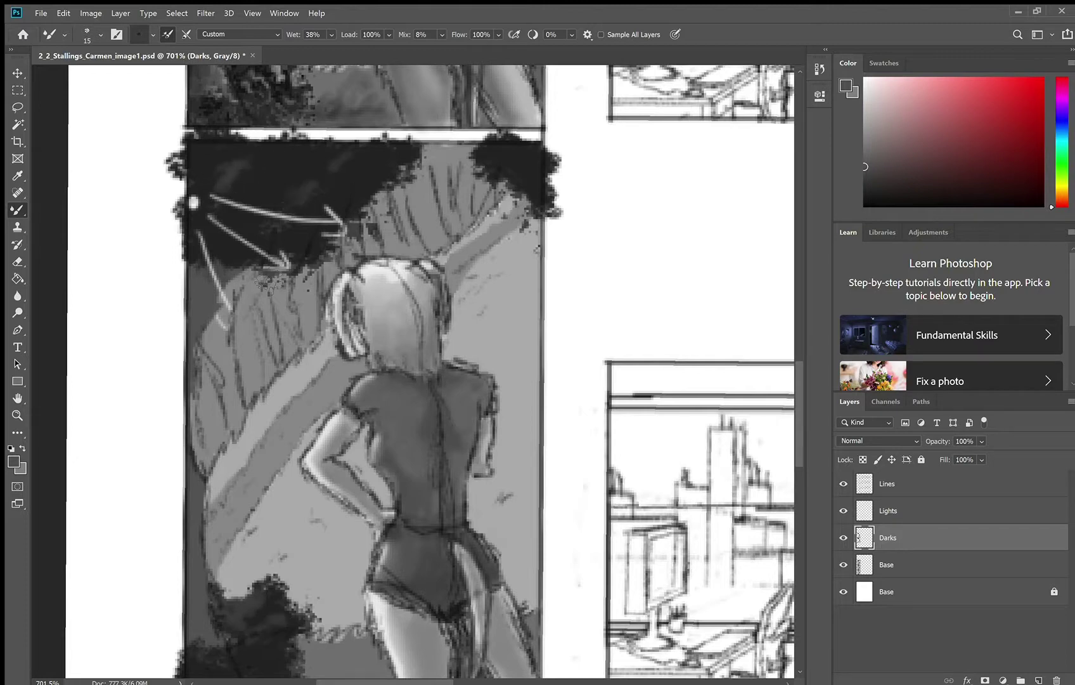
left_click_drag(266, 177, 289, 197)
left_click_drag(485, 164, 511, 171)
left_click_drag(510, 171, 530, 184)
mouse_move(236, 170)
left_mouse_down()
mouse_move(223, 182)
mouse_move(273, 187)
left_mouse_up()
left_click_drag(244, 244, 230, 250)
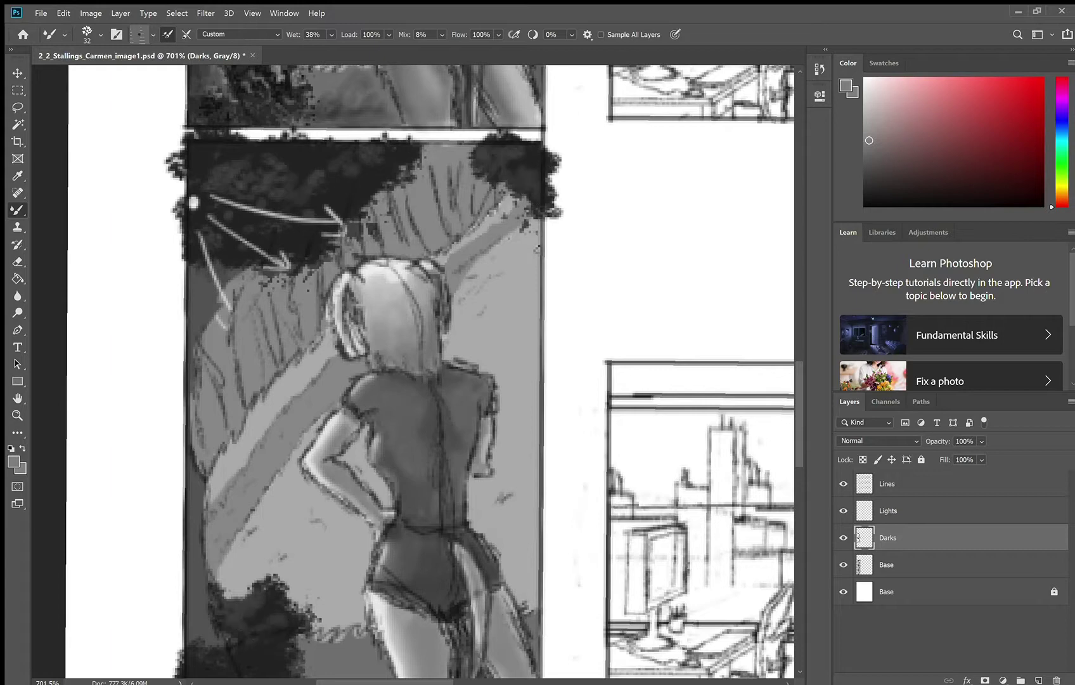
Tone down the foliage texture with sampled near-black at size 32 in the upper clusters and the lower bush.
left_click(285, 234, "alt")
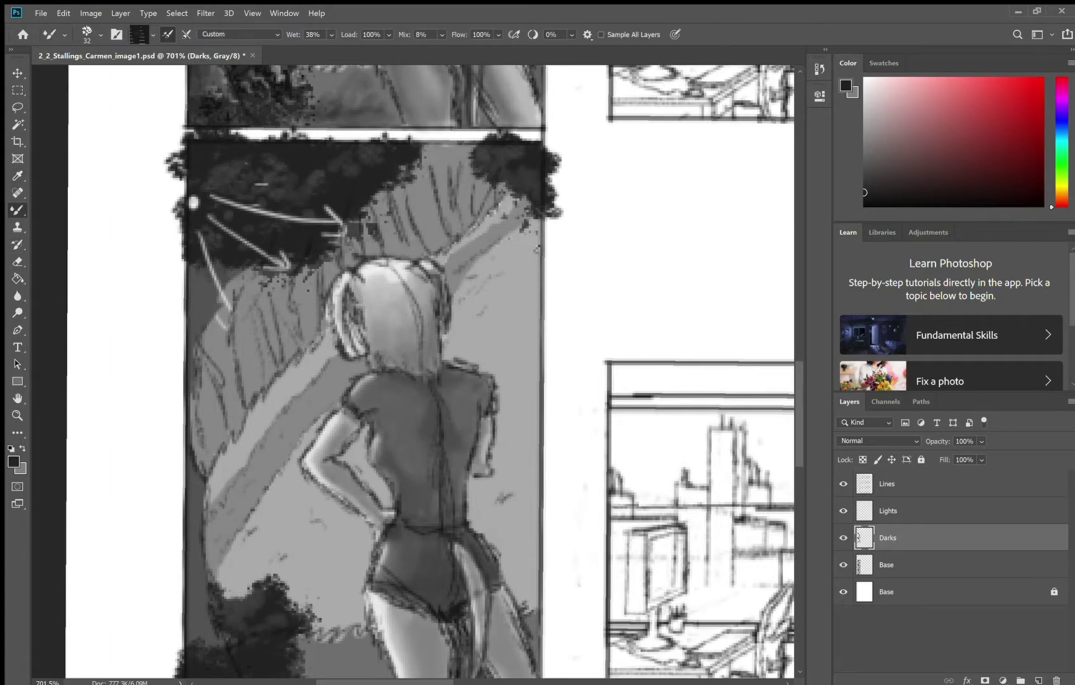
left_click_drag(278, 191, 333, 200)
left_click_drag(528, 178, 510, 173)
left_click_drag(286, 235, 261, 199)
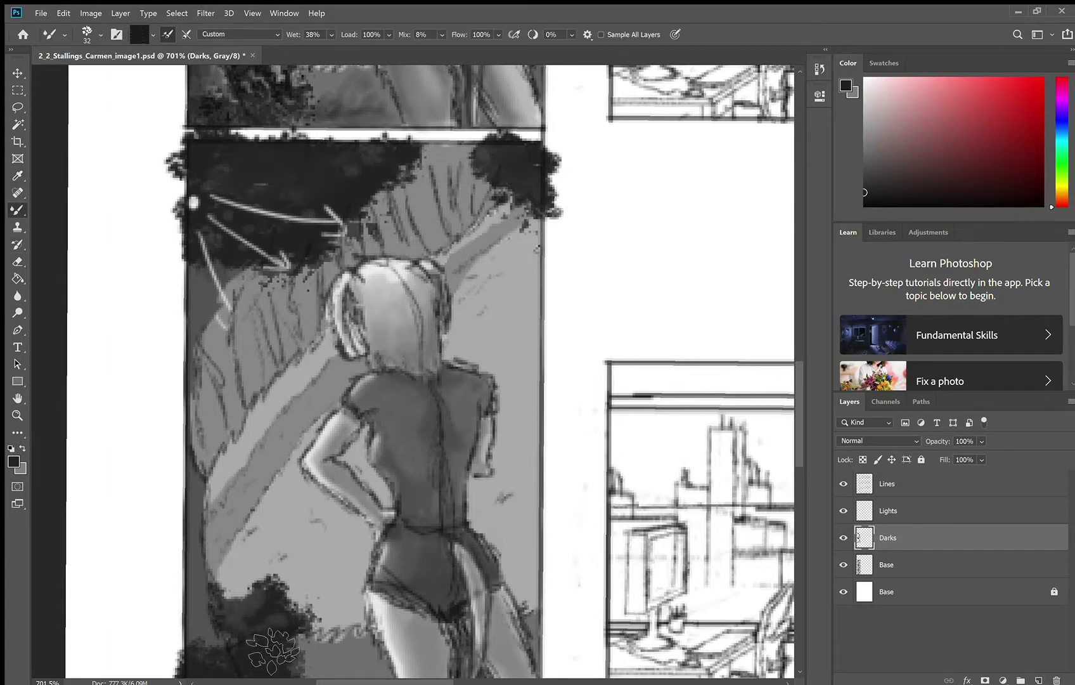
left_click_drag(273, 653, 246, 611)
Darken the tree trunk along the third panel's edge with sampled dark greys, using the regular brush at sizes 23 and 14.
left_click(206, 287, "alt")
key("shift+b")
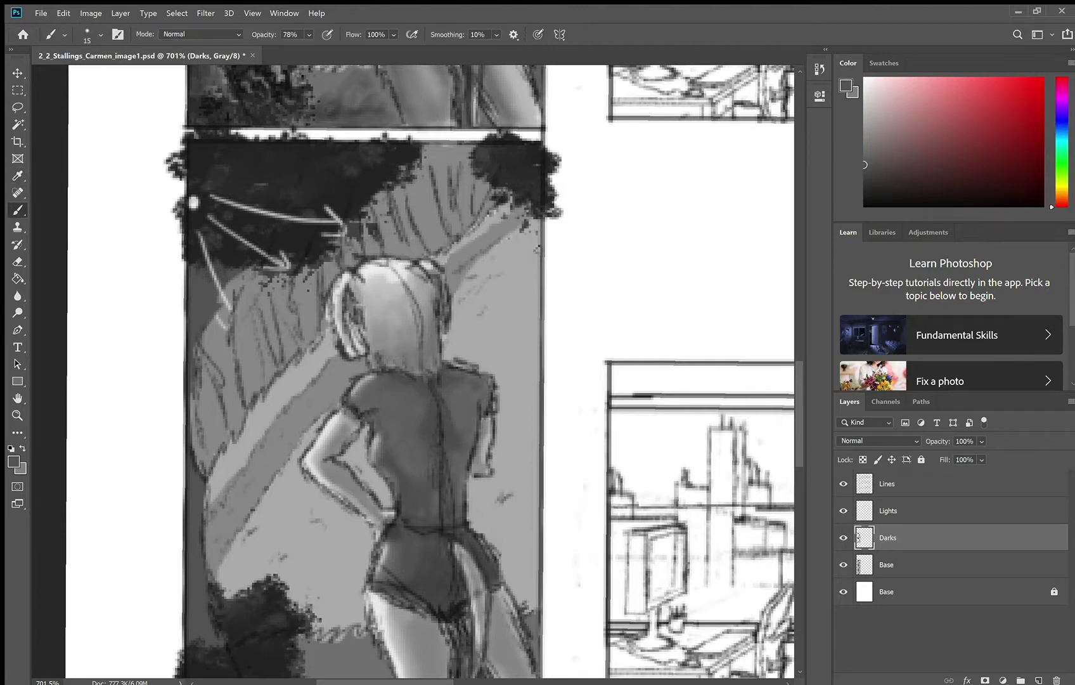
left_click(218, 609, "alt")
left_click_drag(198, 599, 209, 657)
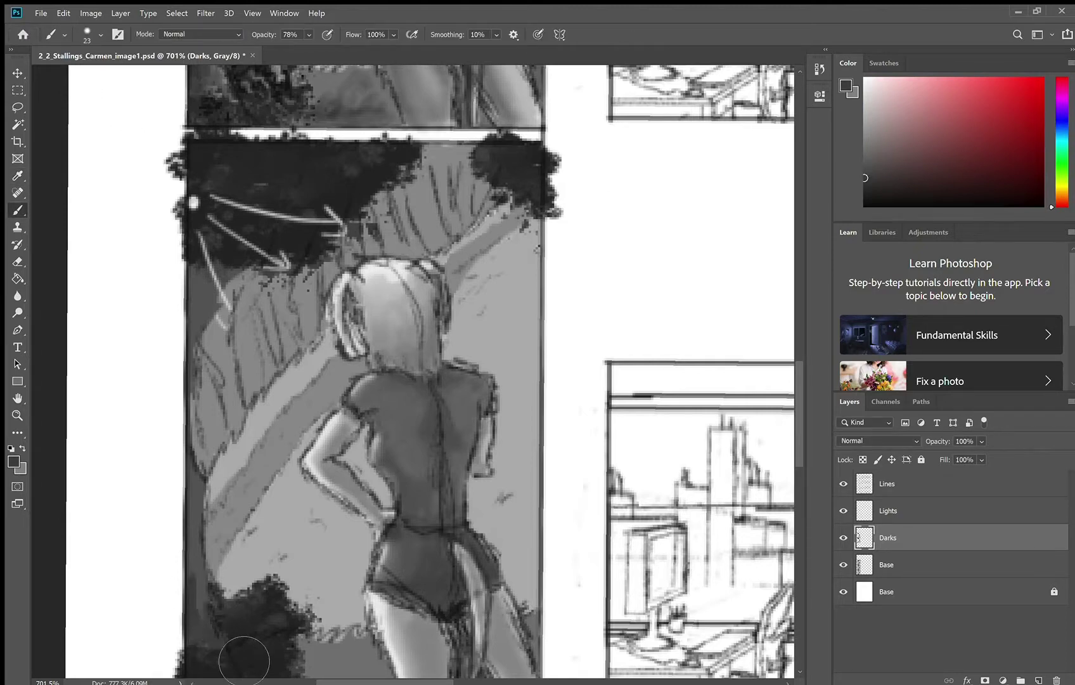
mouse_move(199, 526)
left_mouse_down()
mouse_move(215, 579)
mouse_move(194, 317)
mouse_move(203, 298)
mouse_move(193, 297)
mouse_move(220, 311)
left_mouse_up()
left_click(154, 110)
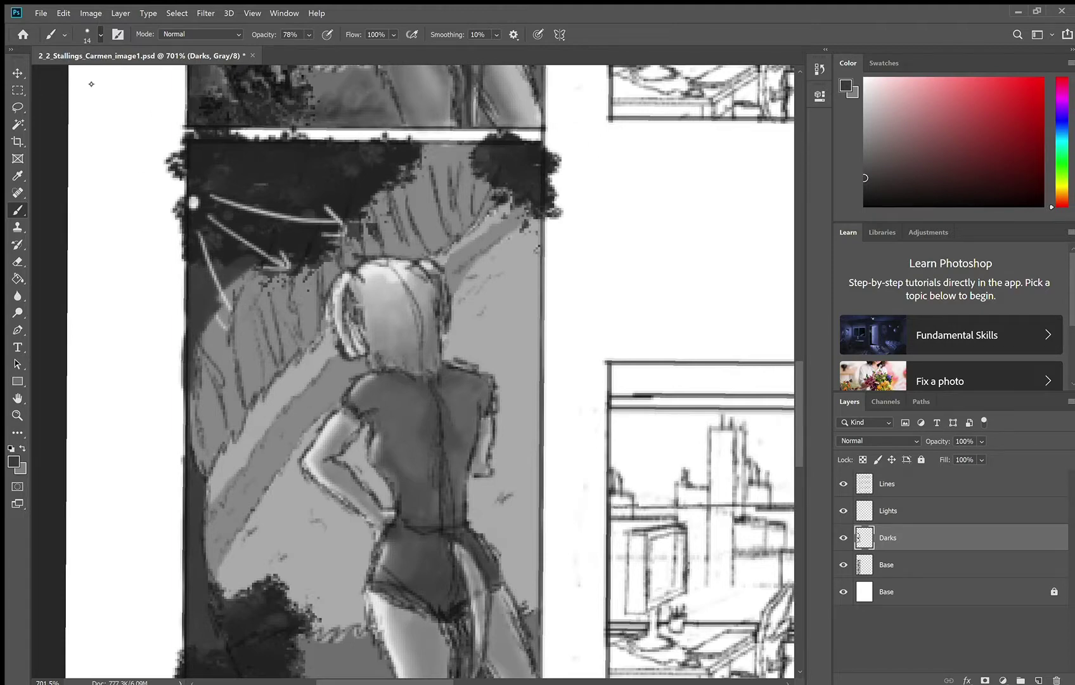
left_click_drag(194, 238, 186, 294)
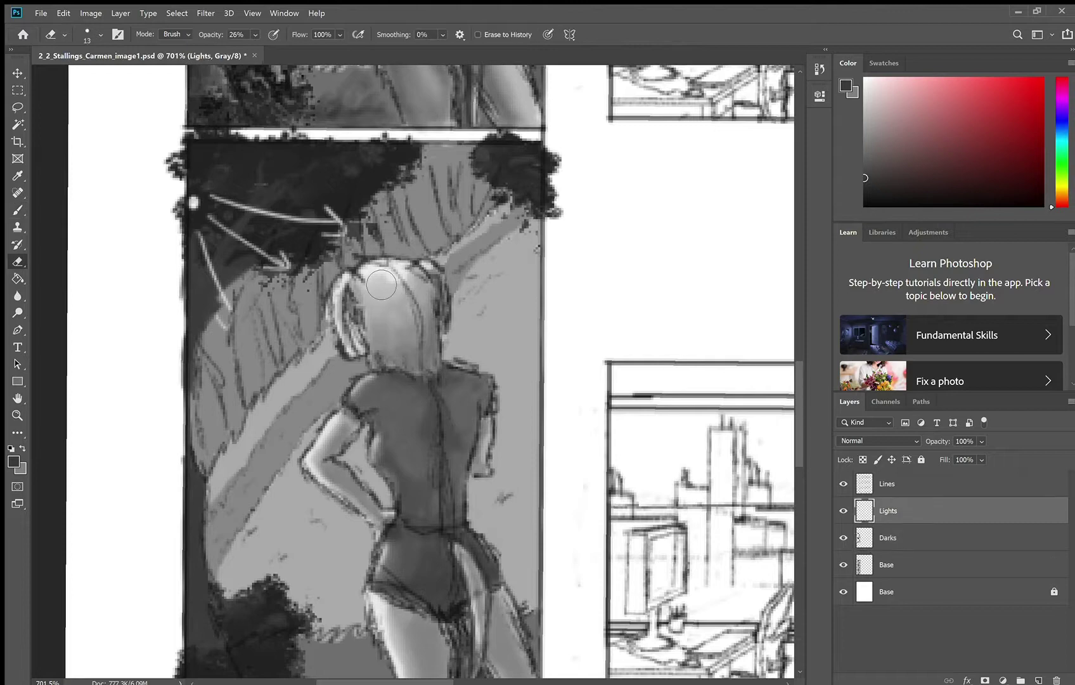
Shade the crown and pigtails of the third figure's hair with sampled greys on the Darks layer.
left_click(399, 266, "alt")
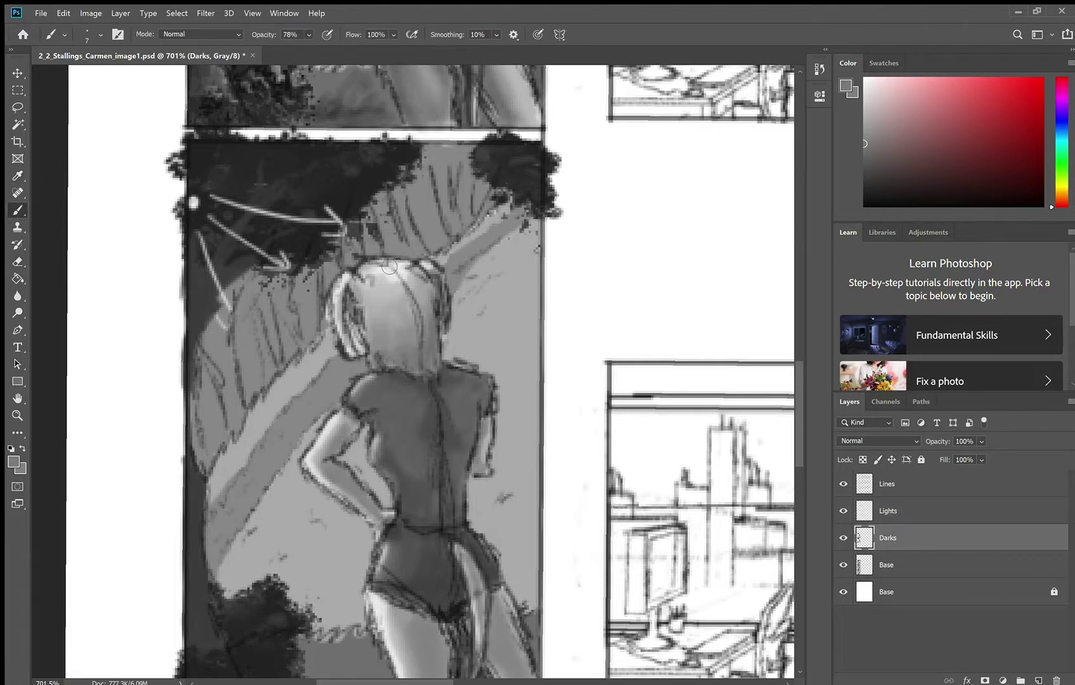
key("r")
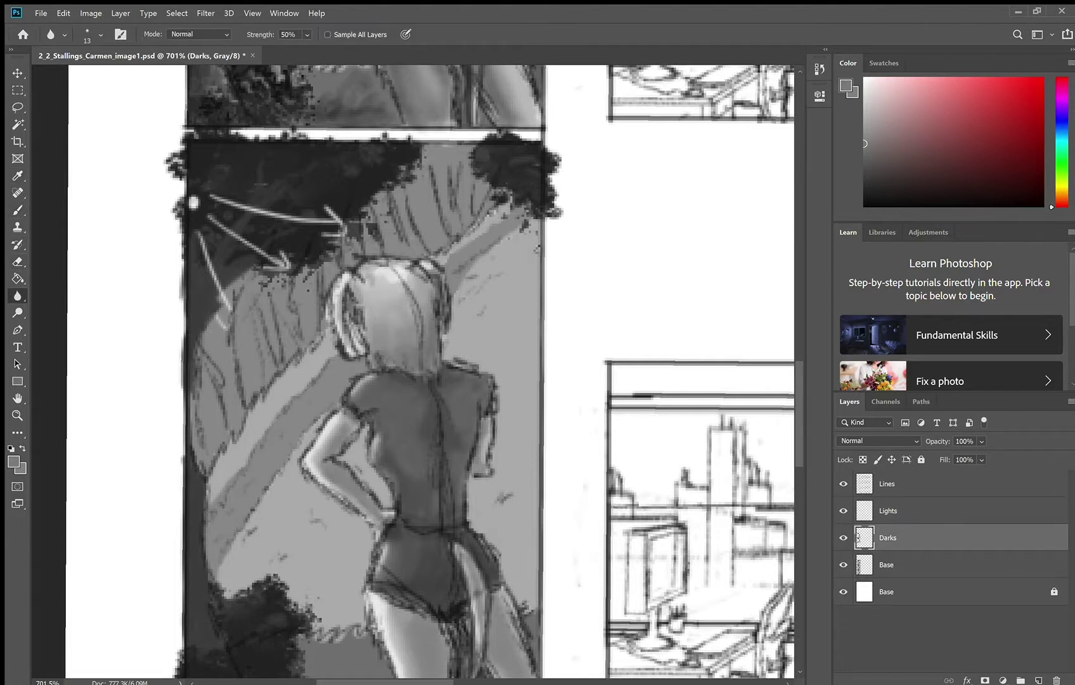
key("b")
left_click(341, 301, "alt")
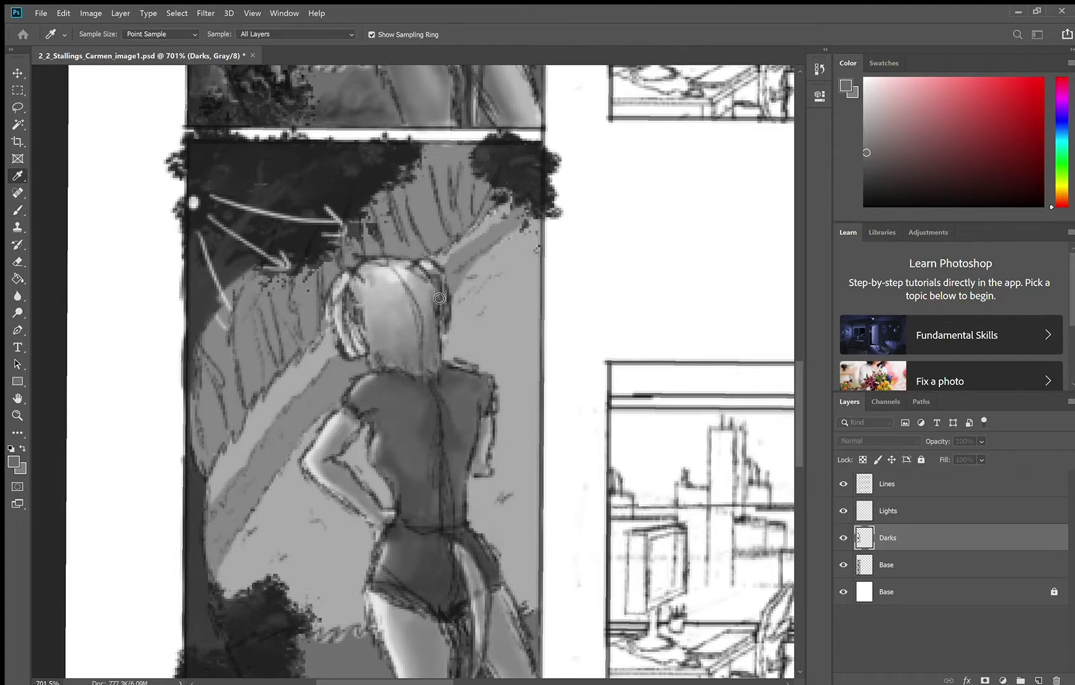
key("e")
key("alt+bracketright")
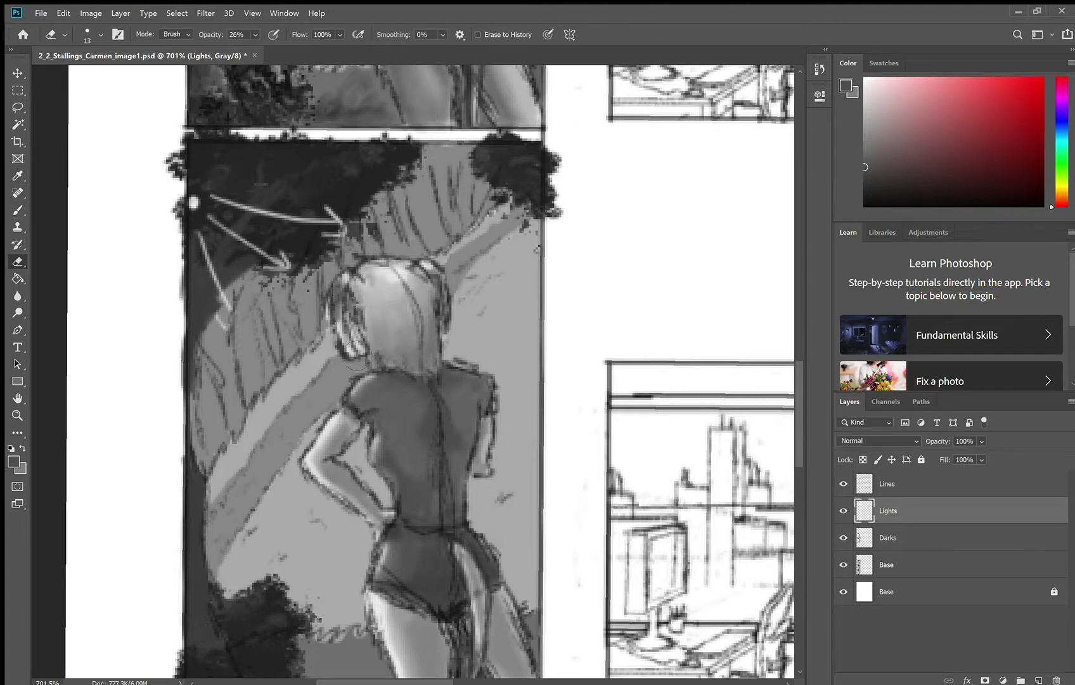
Darken the lower hair and nape with dark grey on the Darks layer, blending with 19% blur and a 26% eraser.
key("alt+bracketleft")
key("b")
mouse_move(345, 321)
left_mouse_down()
mouse_move(374, 355)
mouse_move(355, 285)
mouse_move(417, 364)
left_mouse_up()
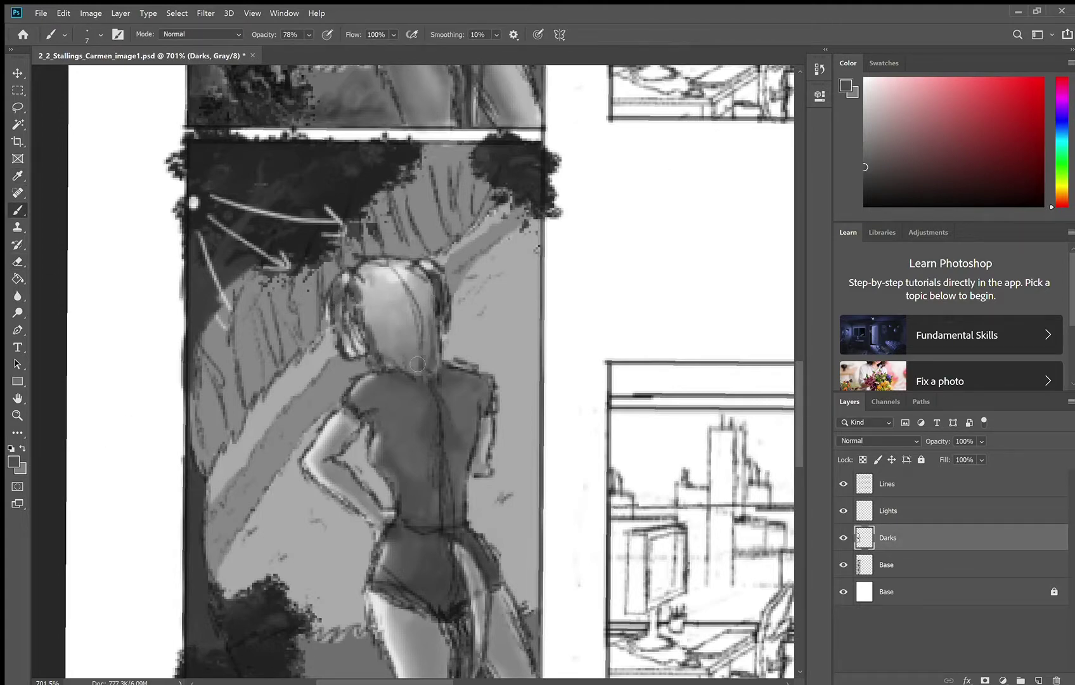
key("r")
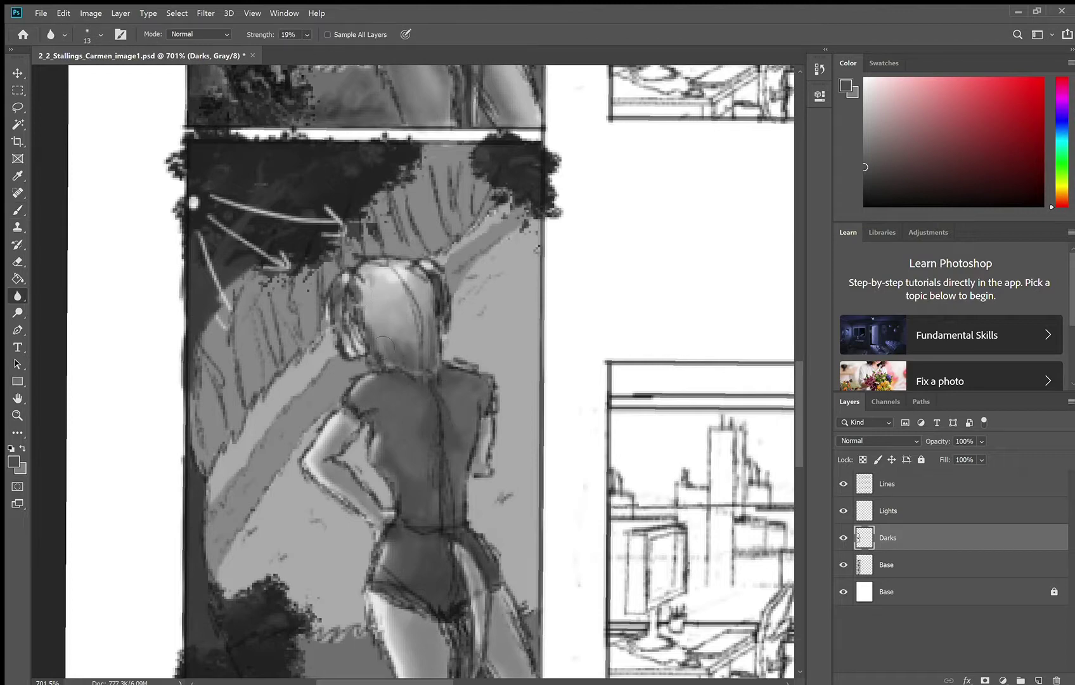
key("b")
key("e")
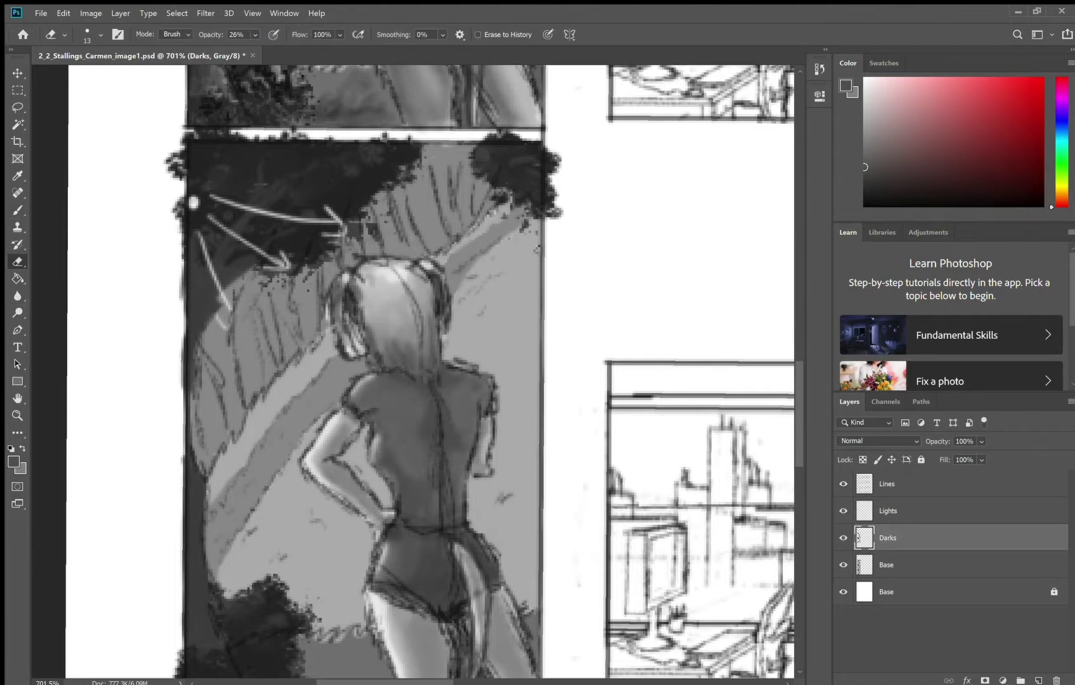
key("alt+bracketright")
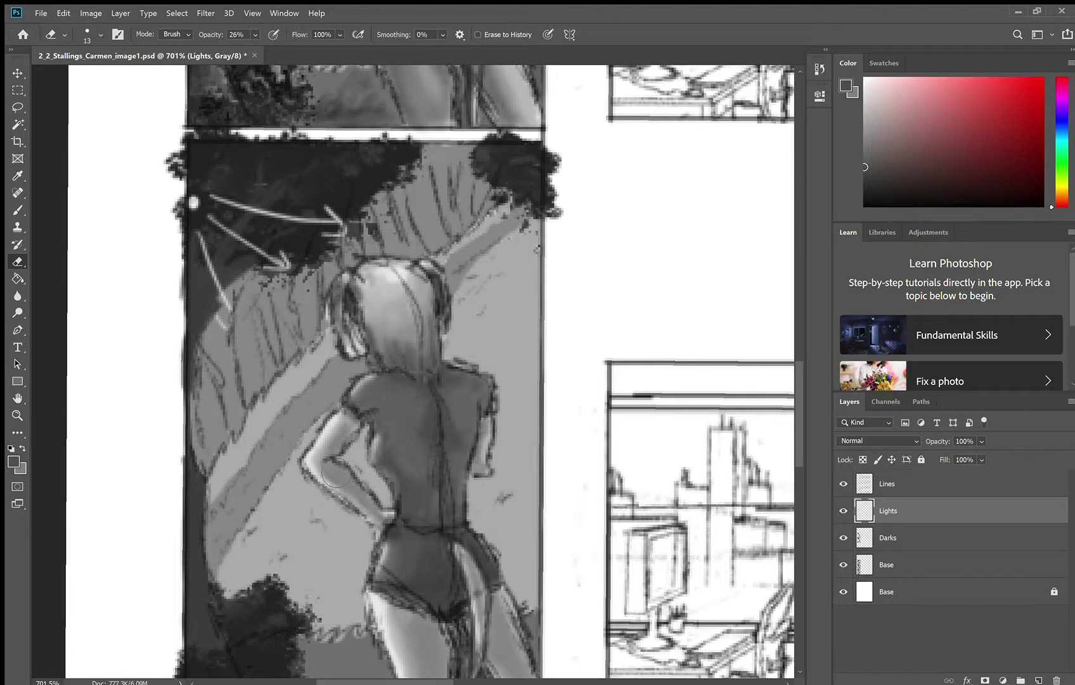
key("alt+bracketleft")
key("y")
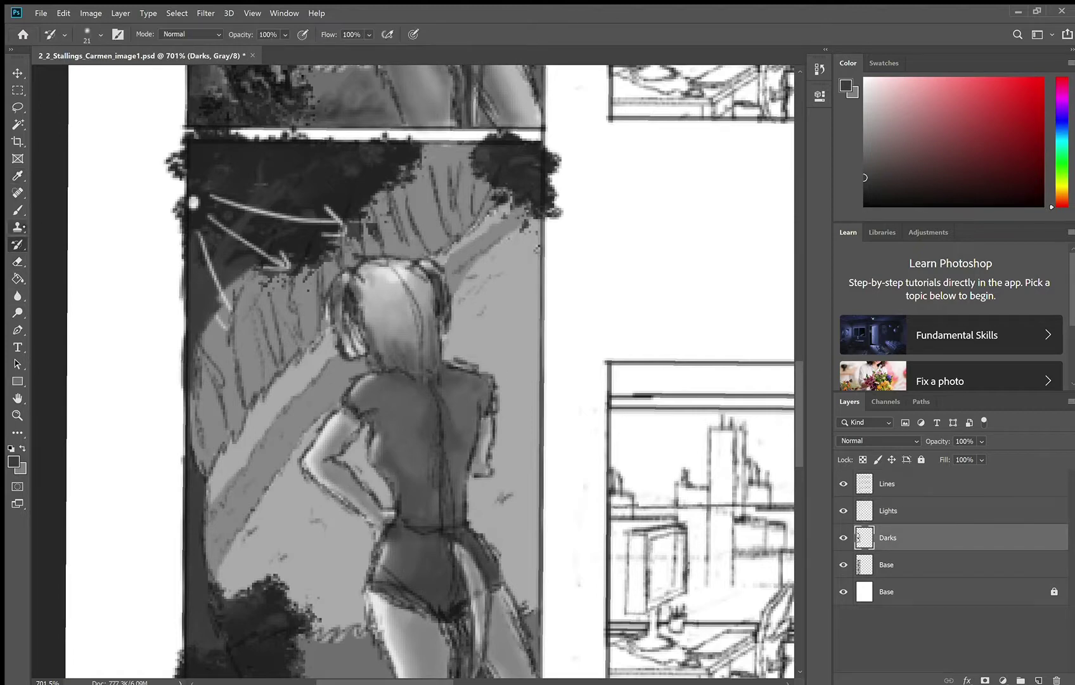
Darken the gaps between the upright stalks beside the path and paint mid grey strokes over them on the Lights layer at 61% opacity.
key("b")
mouse_move(435, 253)
left_mouse_down()
mouse_move(418, 212)
mouse_move(396, 244)
mouse_move(438, 190)
mouse_move(405, 235)
mouse_move(472, 193)
mouse_move(321, 285)
mouse_move(352, 254)
mouse_move(274, 318)
mouse_move(282, 285)
mouse_move(437, 164)
mouse_move(266, 310)
mouse_move(232, 320)
mouse_move(222, 305)
mouse_move(203, 444)
mouse_move(225, 311)
mouse_move(247, 282)
mouse_move(254, 361)
left_mouse_up()
left_click(894, 514)
left_click(241, 450, "alt")
left_click_drag(193, 409, 205, 469)
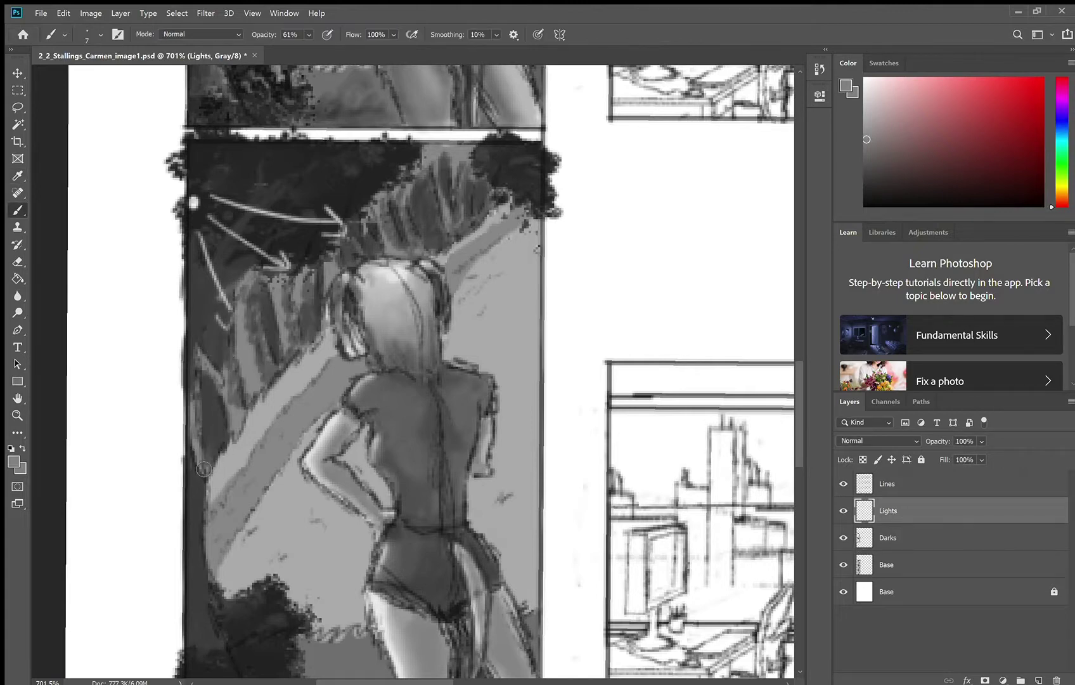
left_click_drag(226, 409, 226, 431)
Paint sampled light grey strokes along the upright stalks and the upper foliage edge on the Lights layer.
left_click(292, 377, "alt")
left_click_drag(243, 321, 255, 384)
mouse_move(255, 392)
left_mouse_down()
mouse_move(240, 295)
mouse_move(254, 390)
left_mouse_up()
mouse_move(235, 304)
left_mouse_down()
mouse_move(251, 400)
mouse_move(200, 434)
left_mouse_up()
mouse_move(279, 355)
left_mouse_down()
mouse_move(334, 325)
mouse_move(323, 250)
left_mouse_up()
mouse_move(399, 203)
left_mouse_down()
mouse_move(372, 254)
mouse_move(395, 257)
left_mouse_up()
left_click_drag(453, 159, 431, 241)
left_click_drag(498, 178, 464, 227)
left_click_drag(507, 173, 537, 158)
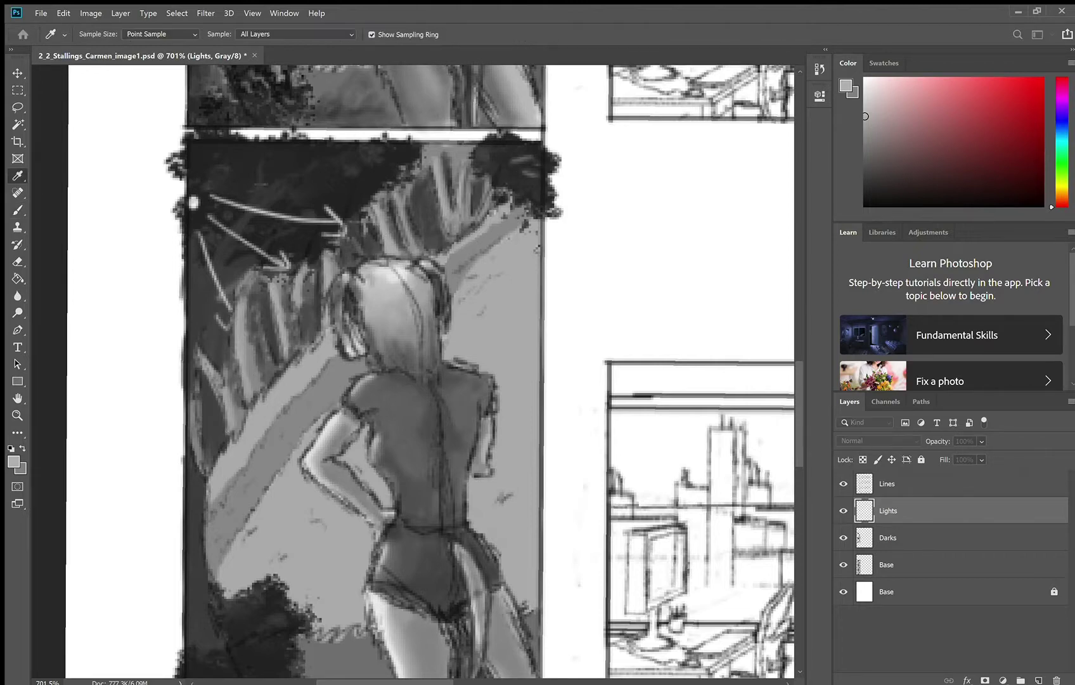
Add near-white highlights sampled from the hair along each upright stalk on the Lights layer.
left_click(382, 282, "alt")
left_click(380, 280, "alt")
left_click_drag(237, 327, 246, 405)
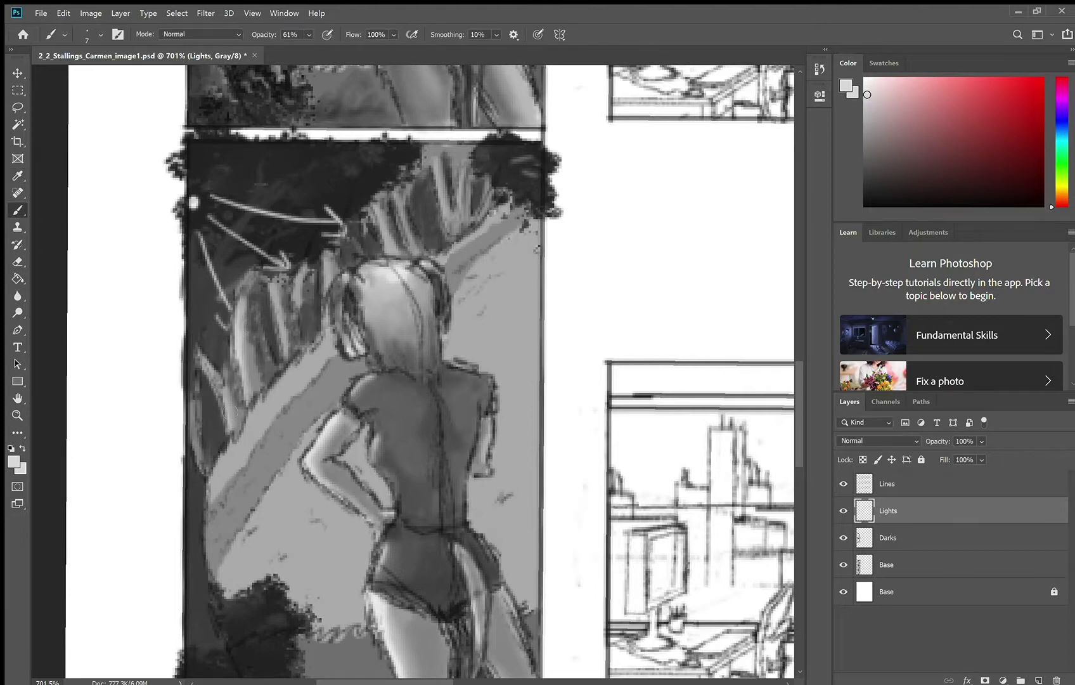
left_click_drag(201, 363, 230, 430)
left_click_drag(190, 384, 203, 471)
left_click_drag(272, 288, 282, 345)
left_click_drag(301, 268, 294, 322)
left_click_drag(325, 255, 321, 329)
mouse_move(377, 202)
left_mouse_down()
mouse_move(387, 251)
mouse_move(413, 252)
left_mouse_up()
left_click_drag(437, 159, 454, 237)
left_click_drag(464, 163, 459, 219)
left_click_drag(488, 176, 472, 228)
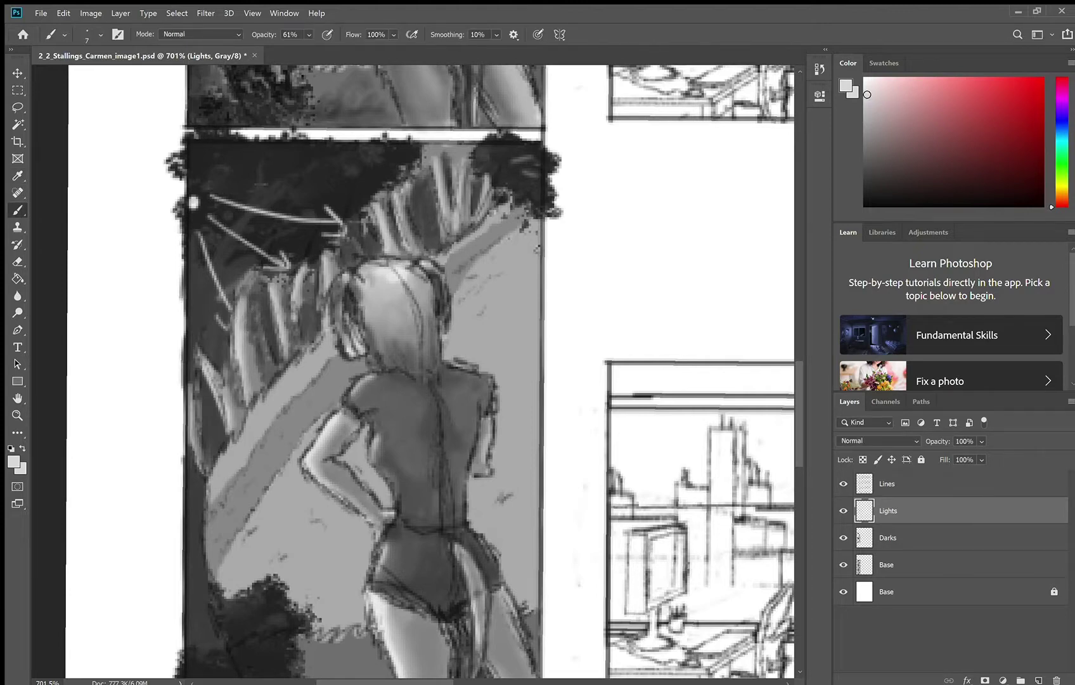
Paint sampled near-black shadows between the upright stalks on the Darks layer.
left_click(217, 260, "alt")
left_click(888, 538)
mouse_move(213, 360)
left_mouse_down()
mouse_move(225, 330)
mouse_move(208, 472)
left_mouse_up()
left_click_drag(271, 308, 266, 388)
left_click_drag(314, 274, 298, 359)
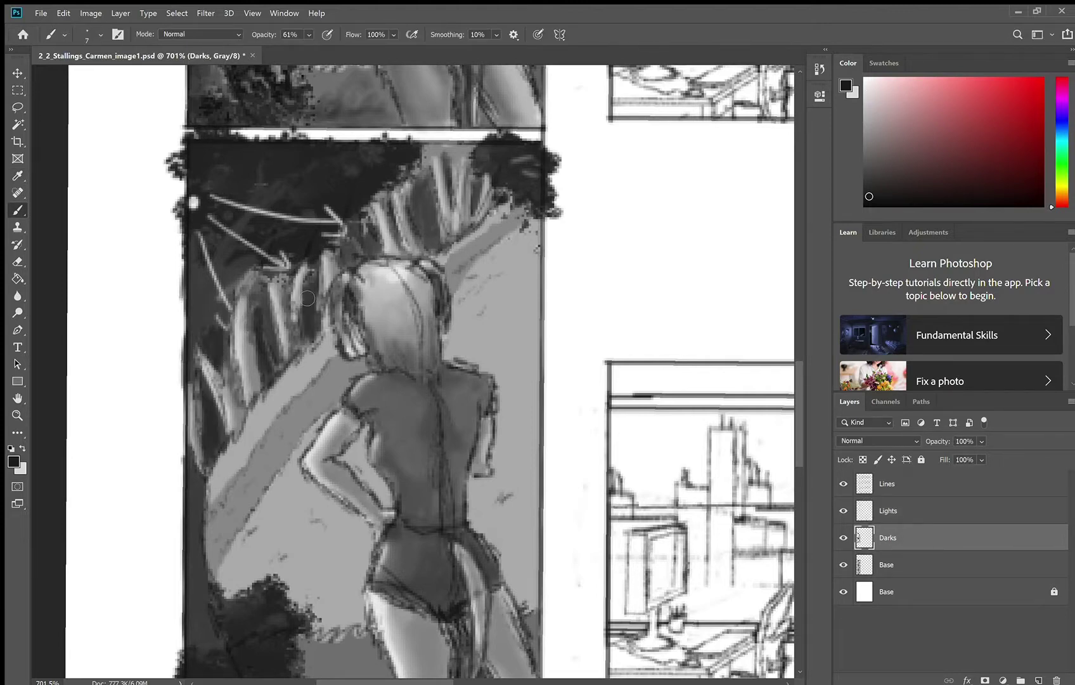
left_click_drag(439, 183, 426, 241)
left_click_drag(481, 180, 485, 225)
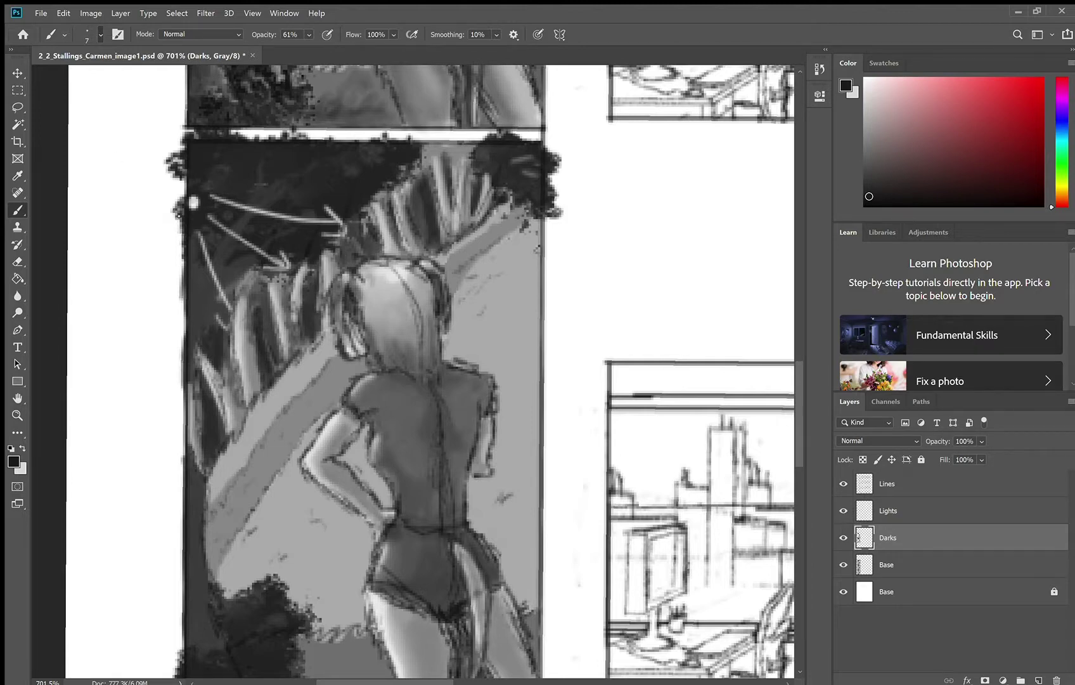
Paint near-black leafy foliage down over the tops of the upright stalks with the Mixer Brush on the Darks layer.
left_click(17, 210)
left_click(70, 254)
mouse_move(419, 156)
left_mouse_down()
mouse_move(460, 171)
mouse_move(479, 155)
left_mouse_up()
left_click_drag(416, 178, 384, 198)
left_click_drag(369, 210, 351, 239)
left_click_drag(287, 274, 313, 290)
left_click_drag(267, 288, 248, 295)
Cover the light stalk tops with dark leaf texture using the Mixer Brush on the Lights layer.
key("e")
key("alt+bracketright")
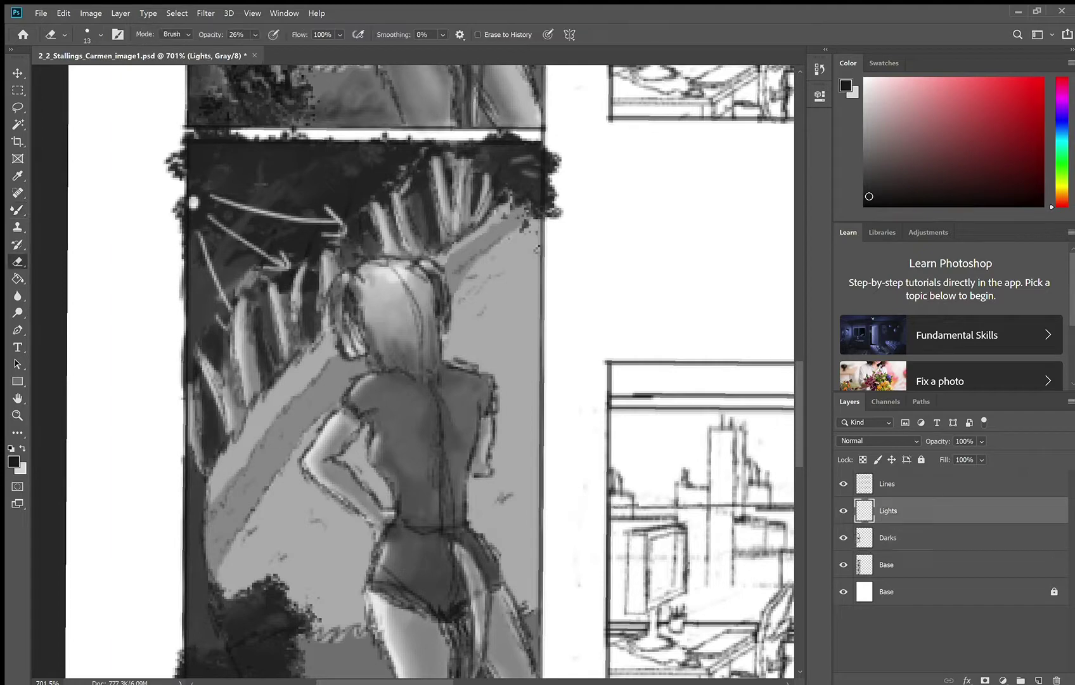
left_click(17, 210)
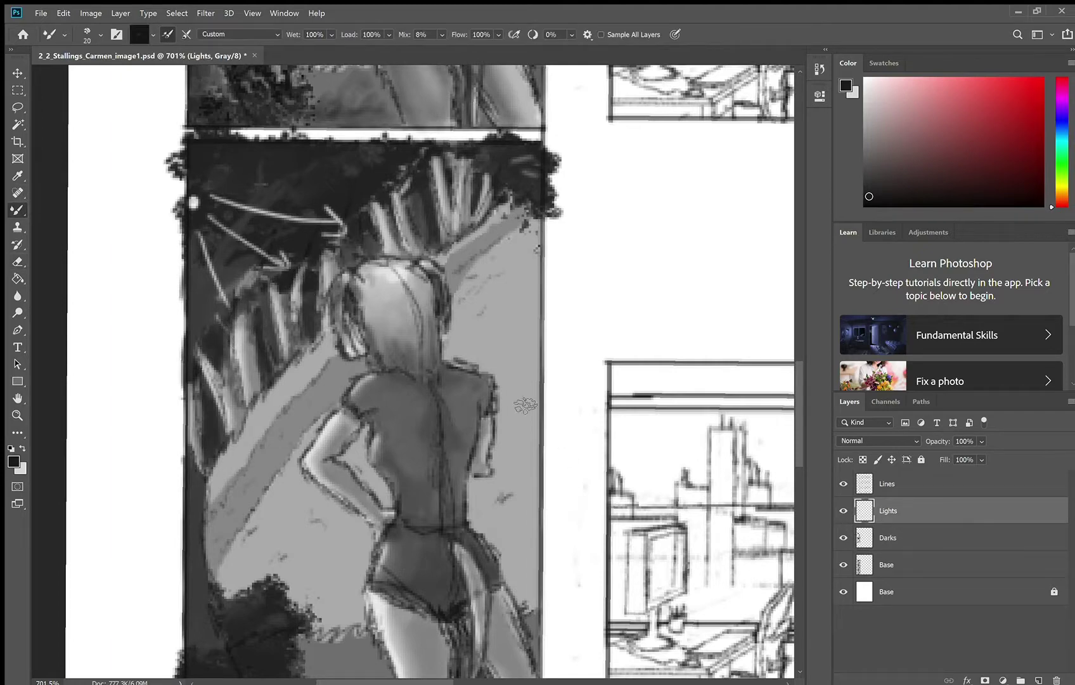
mouse_move(254, 274)
left_mouse_down()
mouse_move(219, 312)
mouse_move(320, 263)
mouse_move(440, 170)
left_mouse_up()
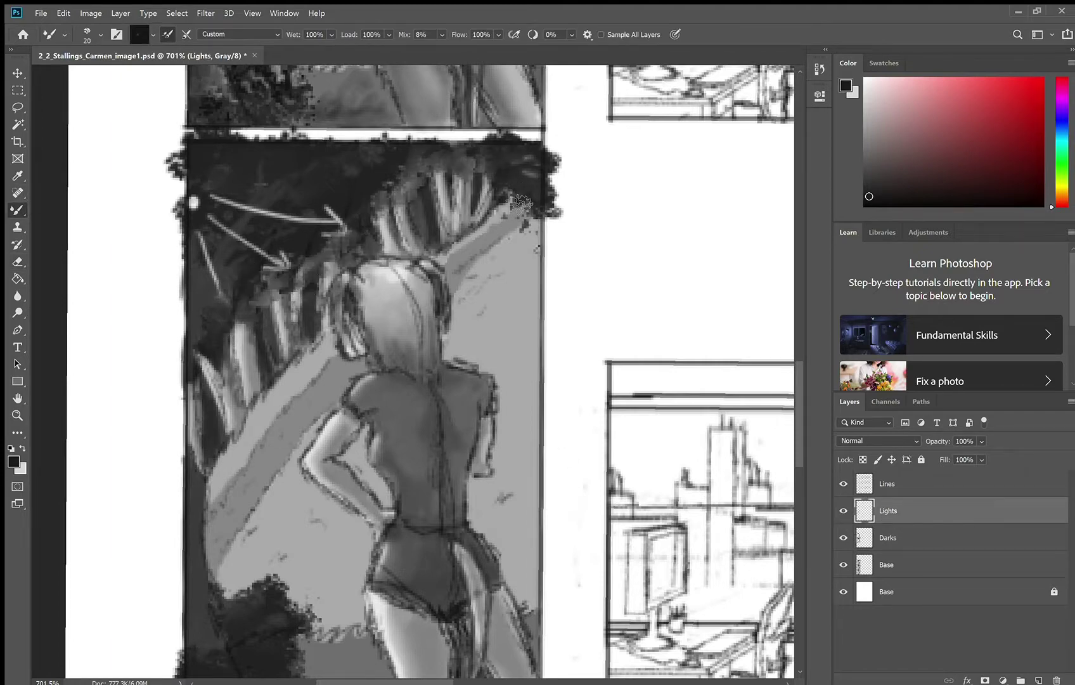
Dab sampled mid grey leaf clusters across the dark upper foliage with the Mixer Brush at 36% wet on the Lights layer.
left_click(501, 166, "alt")
key("3")
key("6")
key("ctrl+z")
key("ctrl+z")
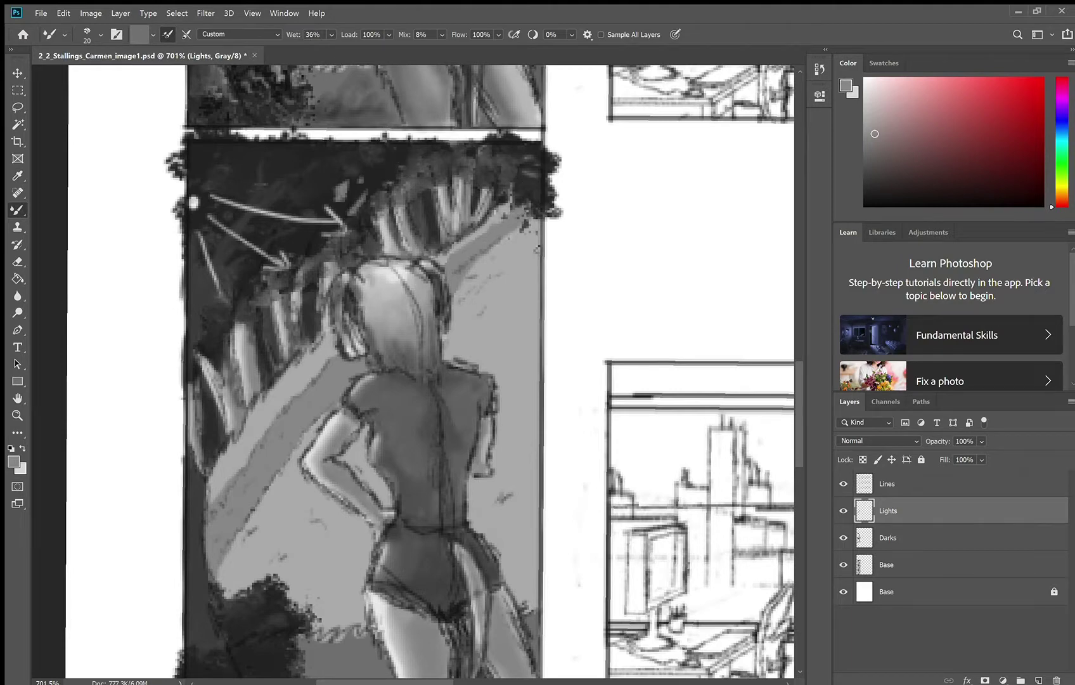
left_click_drag(507, 179, 470, 154)
left_click_drag(202, 153, 219, 165)
left_click_drag(269, 149, 284, 169)
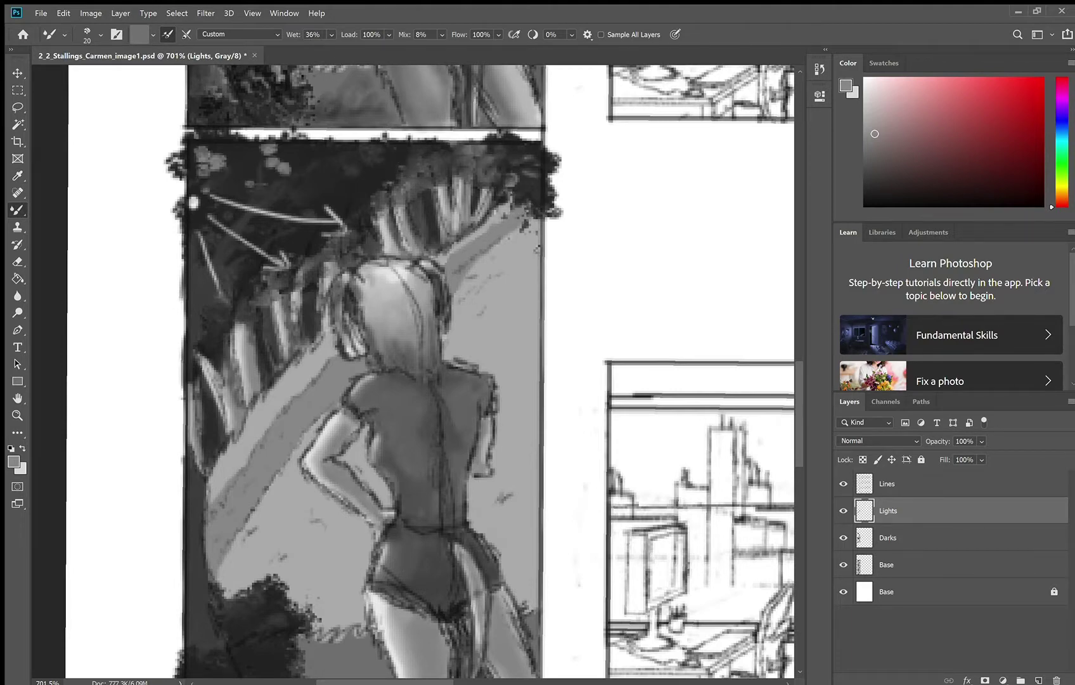
left_click_drag(360, 170, 382, 164)
left_click_drag(323, 177, 336, 184)
left_click_drag(306, 194, 313, 194)
Dab white leaf-textured highlights sampled from the light-source dot onto the figure's hair and shoulder on the Lights layer.
left_click(194, 202, "alt")
left_click_drag(380, 277, 389, 285)
left_click_drag(339, 303, 350, 297)
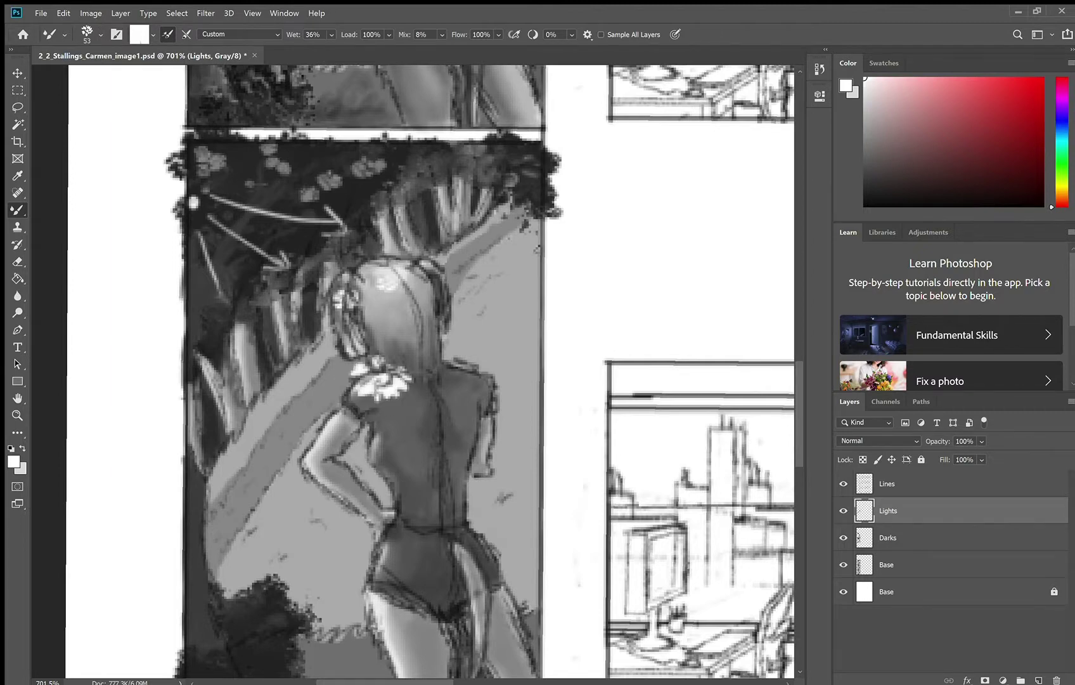
mouse_move(390, 421)
left_mouse_down()
mouse_move(365, 402)
mouse_move(349, 343)
left_mouse_up()
key("e")
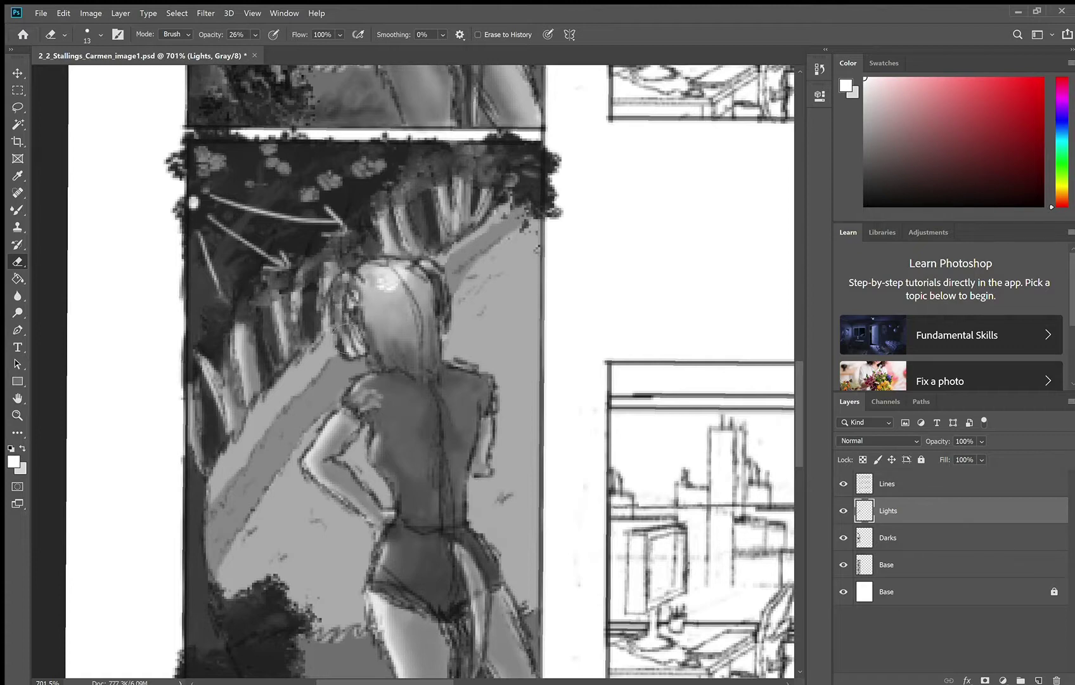
key("i")
left_click(891, 534)
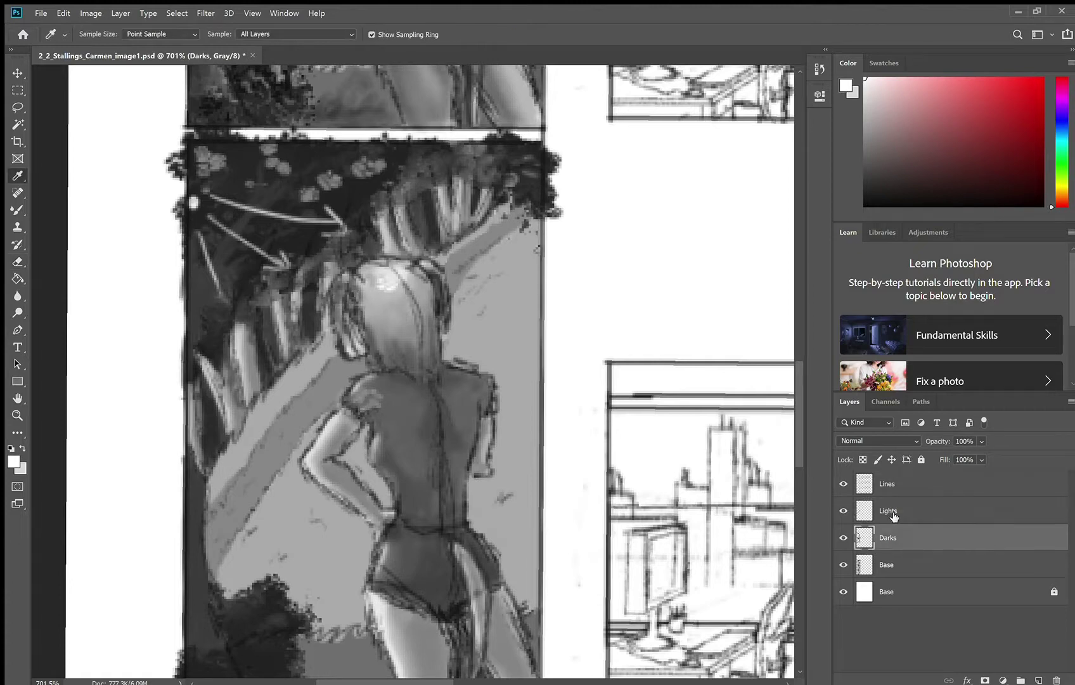
left_click(893, 513)
key("b")
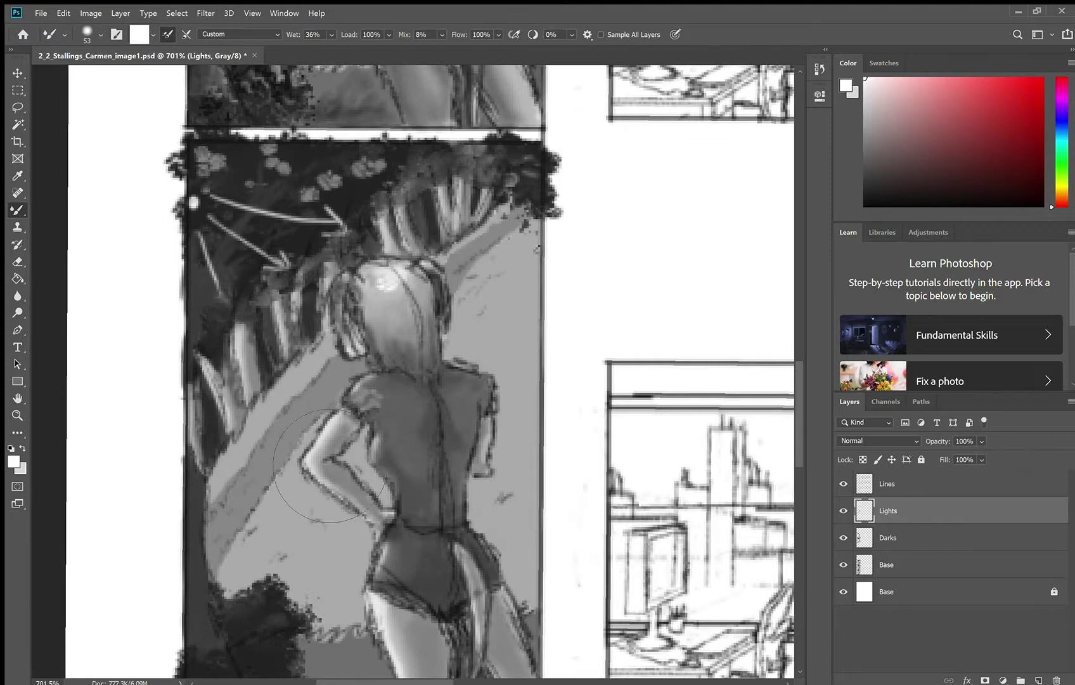
left_click(100, 35)
left_click(97, 92)
mouse_move(255, 436)
left_mouse_down()
mouse_move(225, 468)
mouse_move(293, 403)
mouse_move(324, 351)
left_mouse_up()
key("ctrl+z")
Paint sampled light grey strokes over the ground on the Lights layer and soften them with the Blur tool at 36% strength.
key("i")
left_click(244, 449)
key("b")
left_click(93, 85)
mouse_move(454, 250)
left_mouse_down()
mouse_move(503, 216)
mouse_move(523, 343)
mouse_move(482, 289)
mouse_move(525, 262)
left_mouse_up()
mouse_move(265, 546)
left_mouse_down()
mouse_move(317, 501)
mouse_move(356, 609)
left_mouse_up()
left_click_drag(343, 596, 237, 570)
left_click_drag(482, 501, 529, 583)
left_click_drag(517, 513, 520, 406)
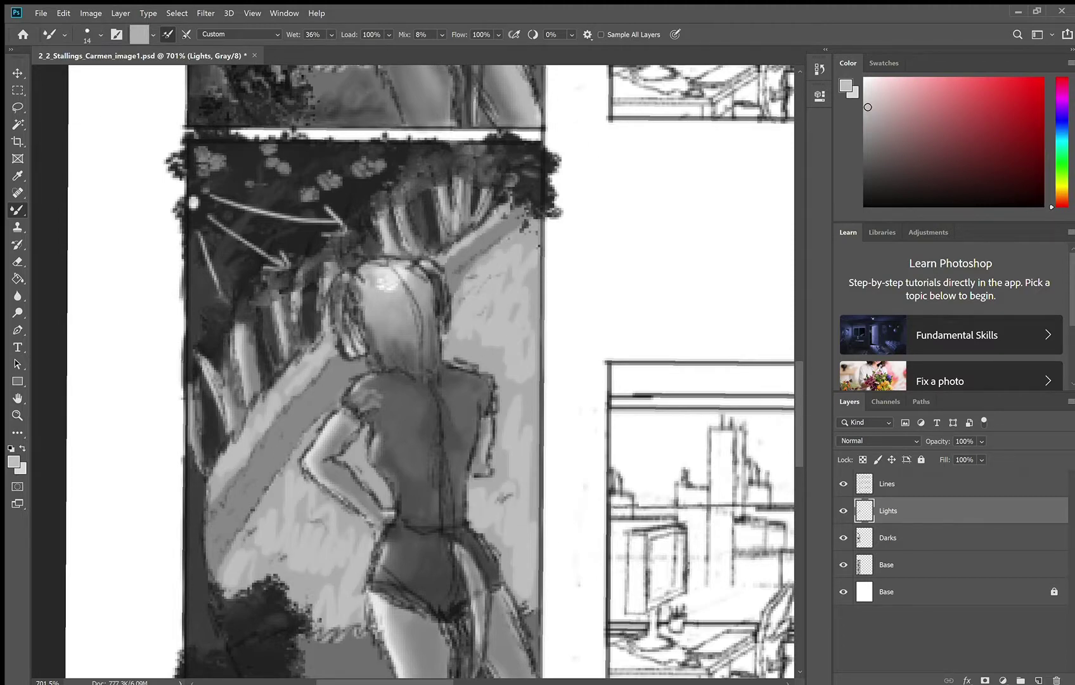
left_click(18, 296)
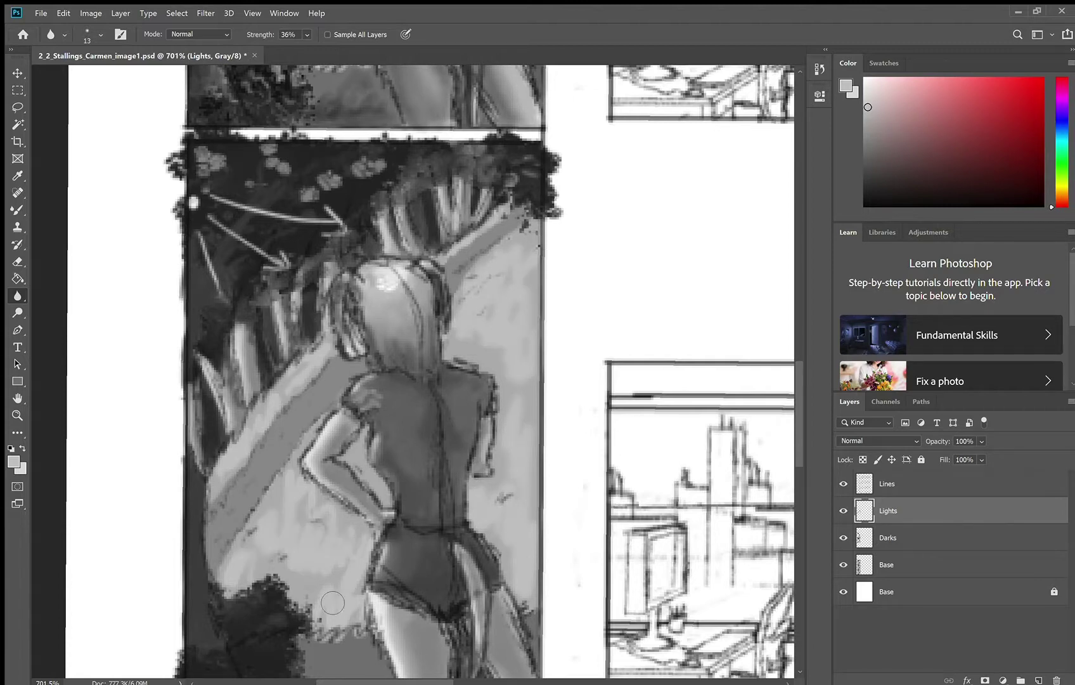
key("b")
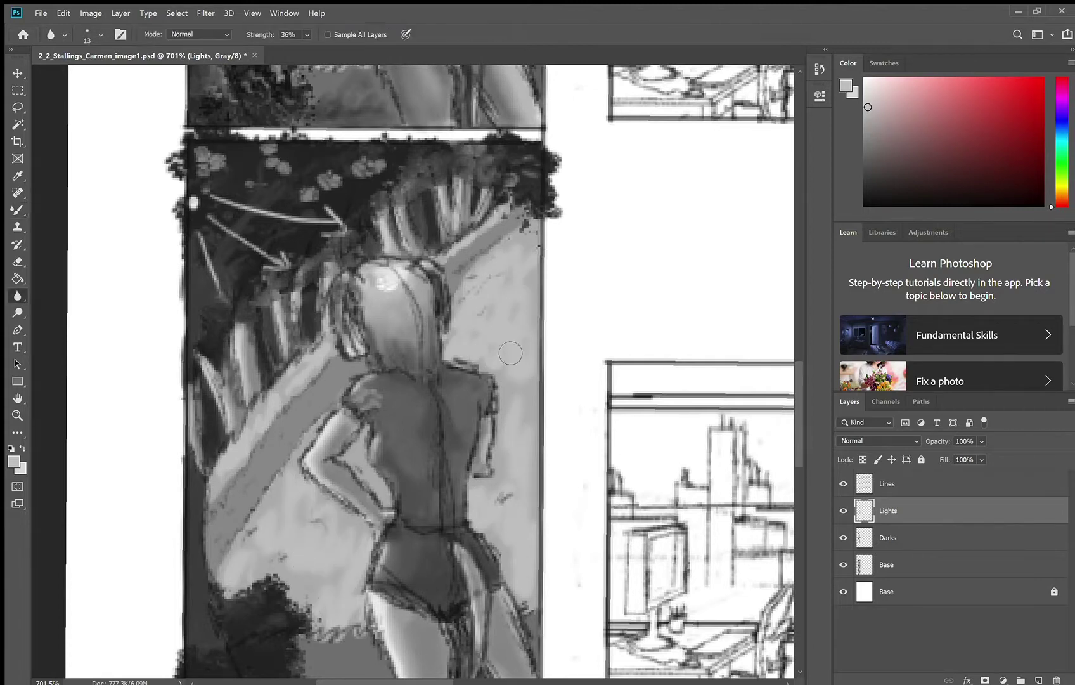
Lighten the darker diagonal path strip with sampled light grey using the Brush at 61% opacity on the Lights layer.
key("b")
left_click(491, 291, "alt")
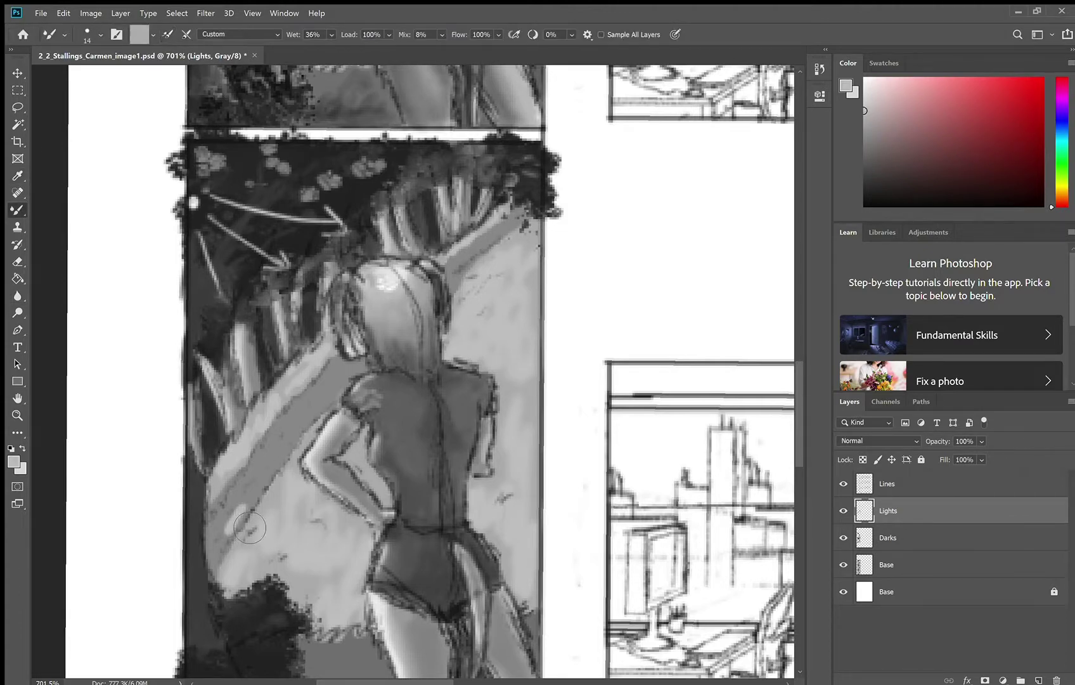
left_click(185, 35)
left_click(168, 35)
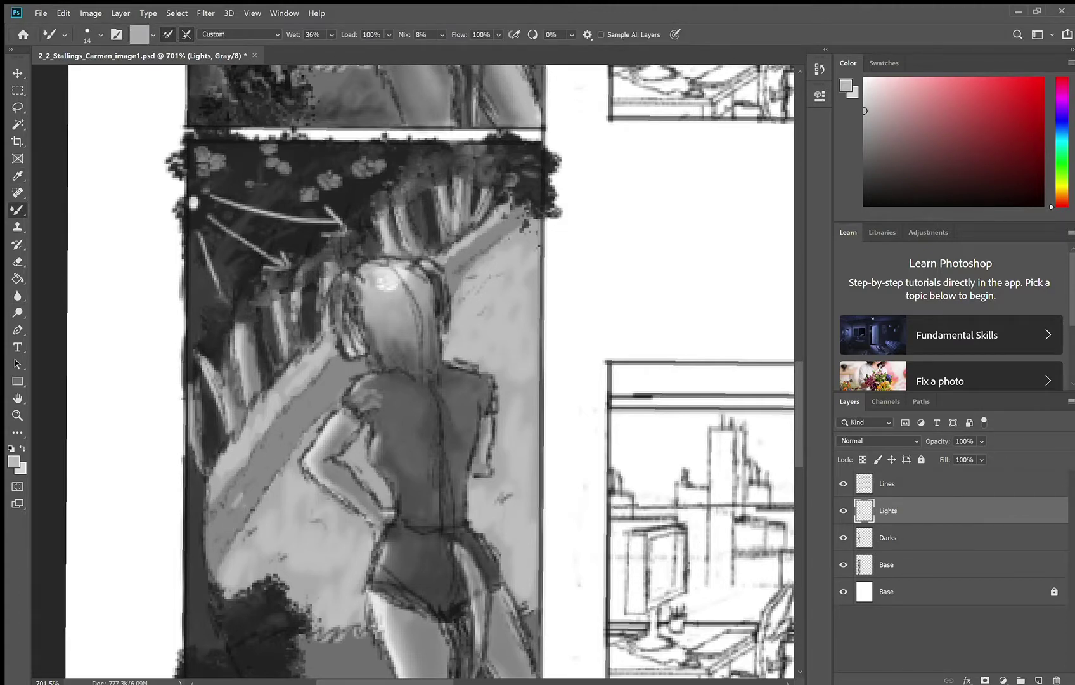
key("shift+b")
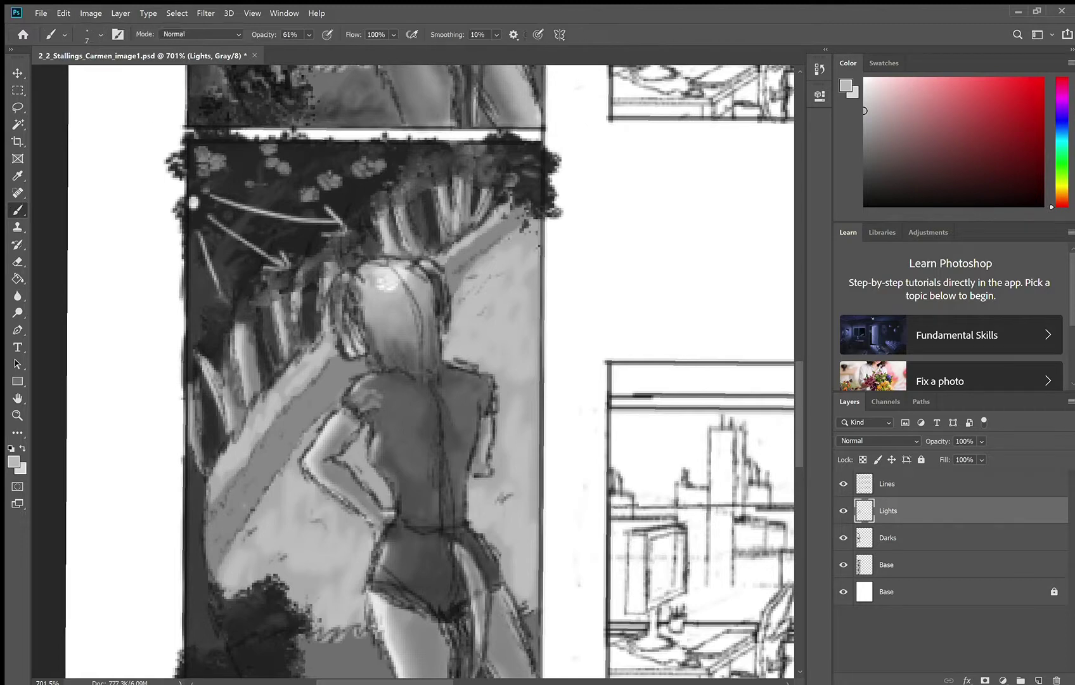
mouse_move(222, 545)
left_mouse_down()
mouse_move(234, 508)
mouse_move(222, 559)
mouse_move(267, 489)
mouse_move(281, 433)
mouse_move(311, 395)
mouse_move(334, 404)
left_mouse_up()
key("r")
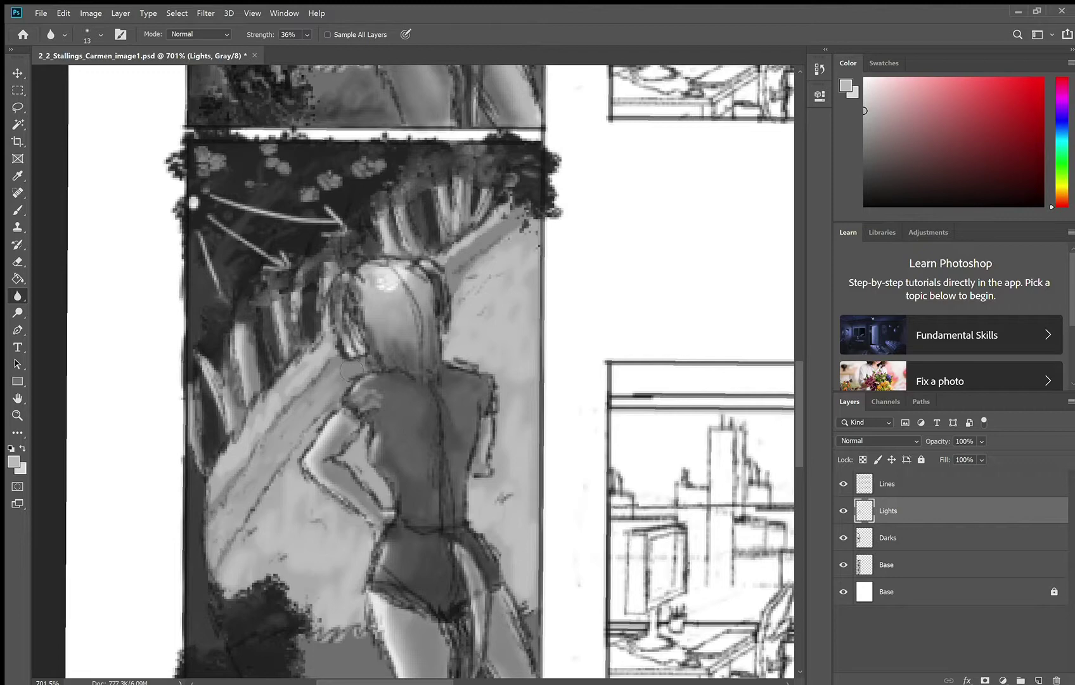
Shade the upper end of the path strip with a sampled dark grey on the Darks layer and blur the stroke.
left_click(895, 531)
key("i")
left_click(501, 235)
key("b")
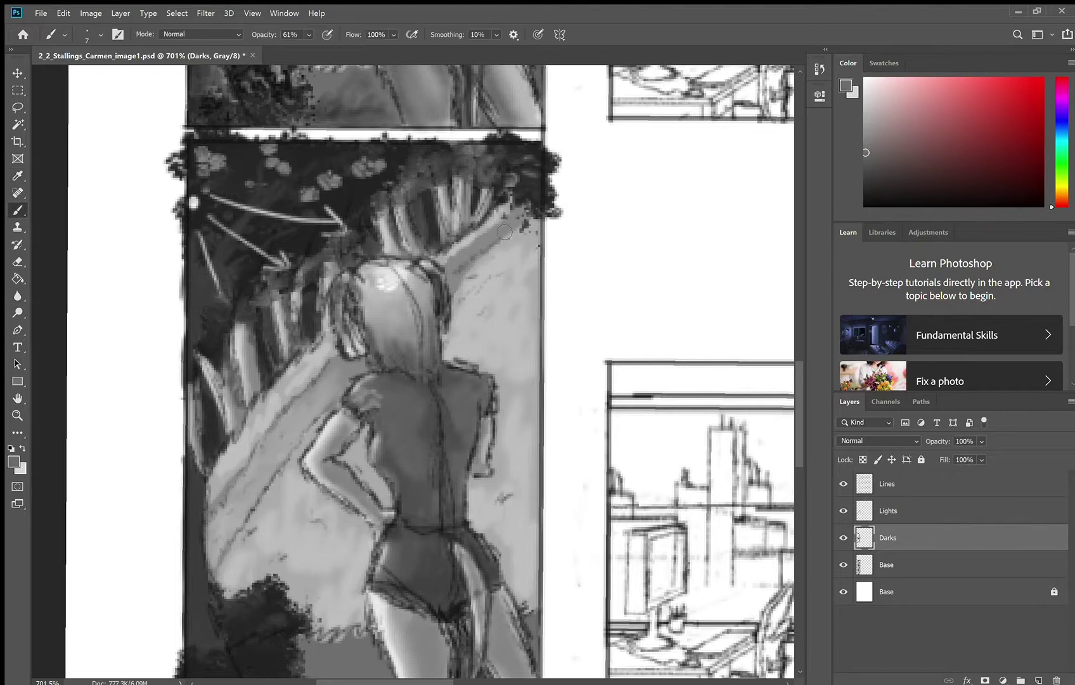
left_click_drag(512, 224, 459, 270)
key("r")
Darken the foreground ground around the figure's legs with dark grey strokes on the Darks layer and blur them.
key("b")
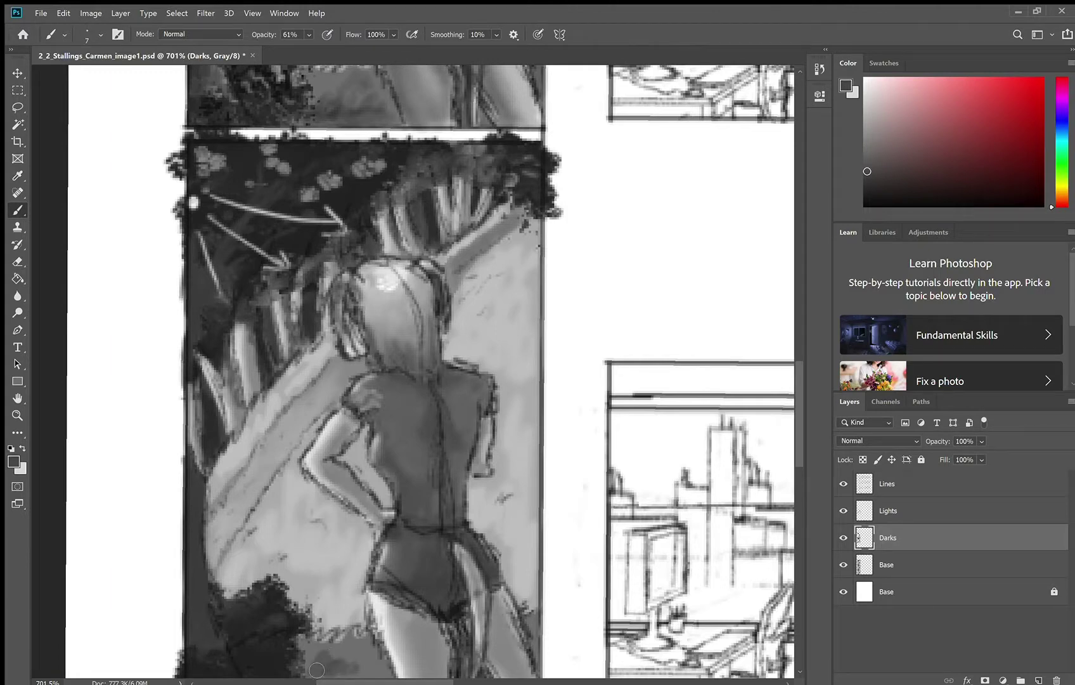
mouse_move(316, 670)
left_mouse_down()
mouse_move(336, 650)
mouse_move(375, 646)
mouse_move(313, 678)
left_mouse_up()
left_click_drag(470, 678, 536, 615)
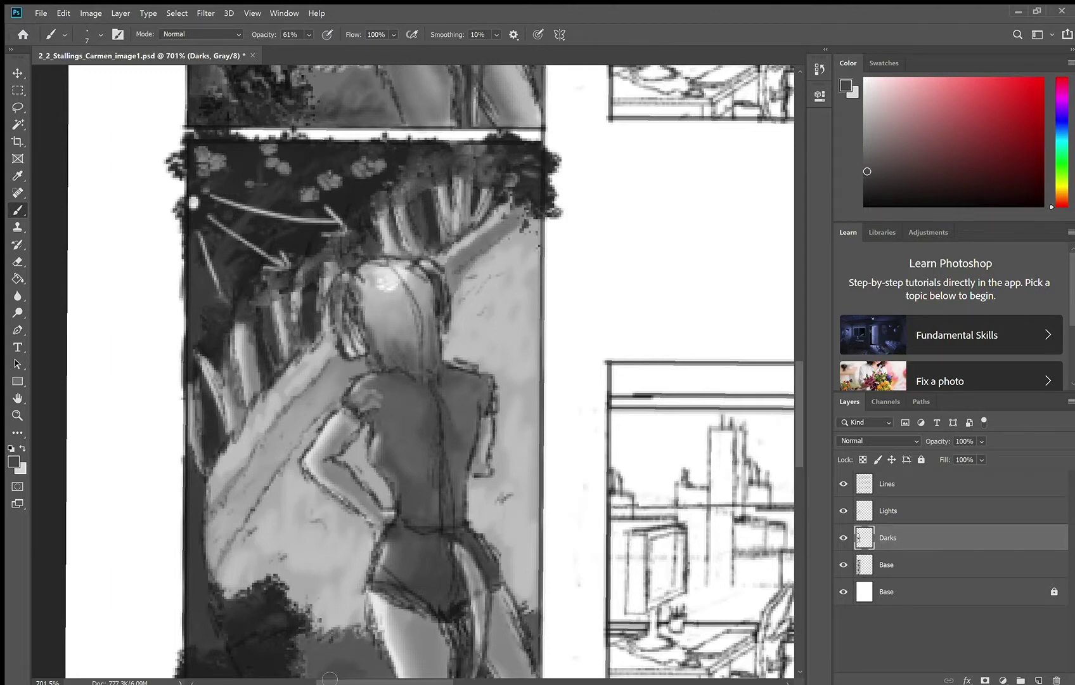
left_click(324, 670, "alt")
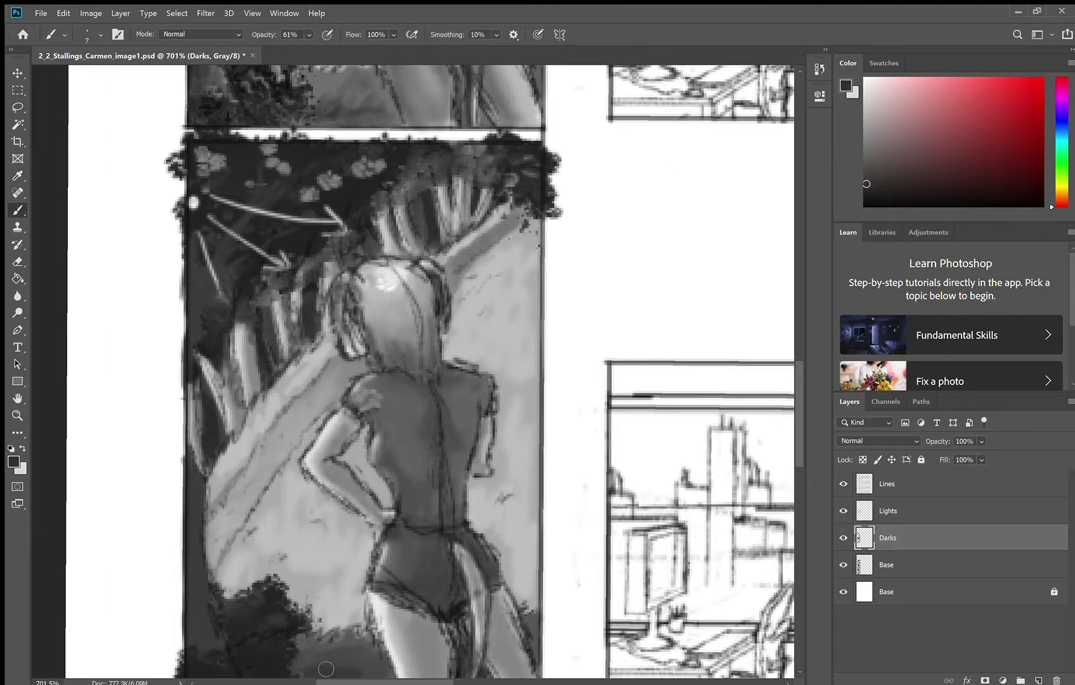
key("r")
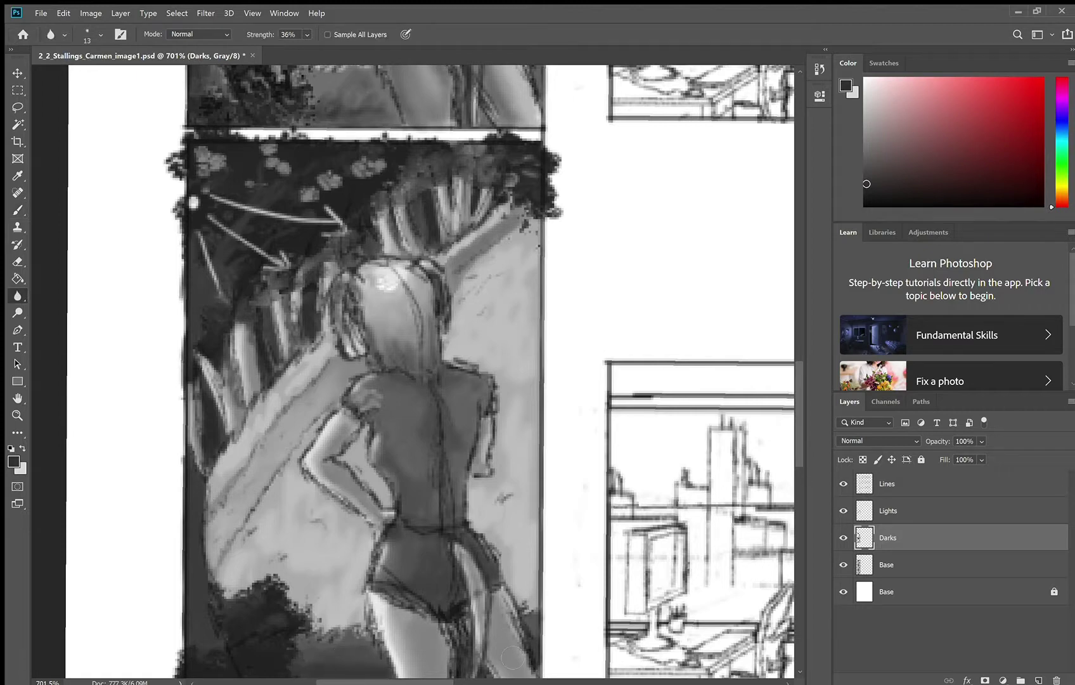
Scribble sampled grey leaf highlights on the lower-left and upper-right bushes, using the Lights layer for the upper-right one.
key("b")
left_click(319, 639, "alt")
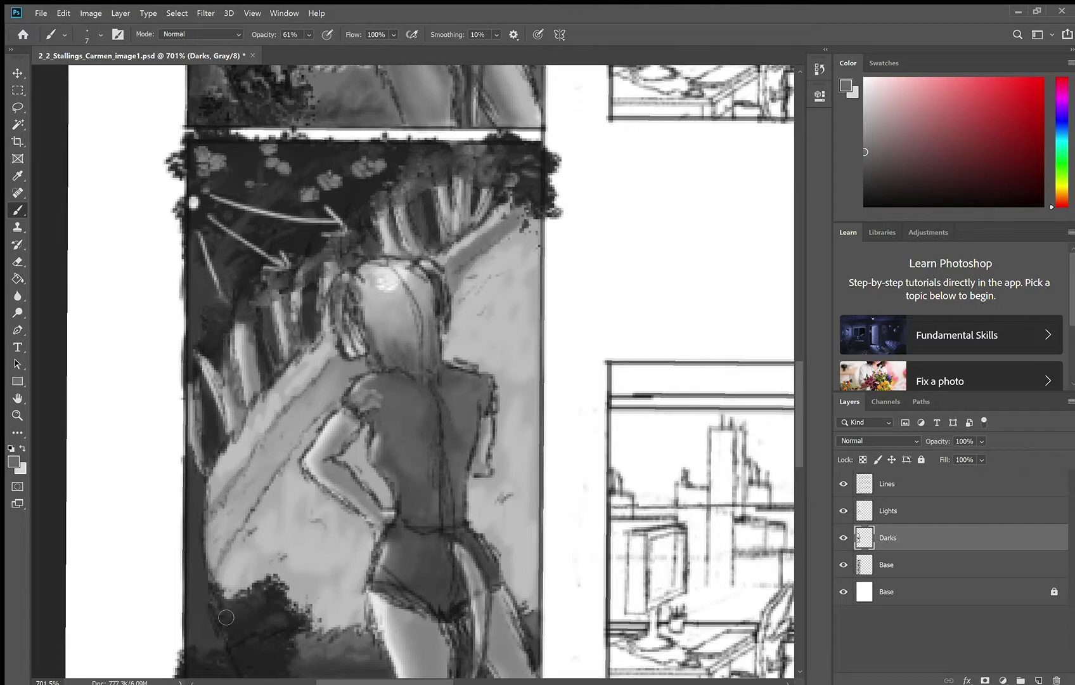
left_click(284, 578, "alt")
left_click(910, 484)
left_click(906, 511)
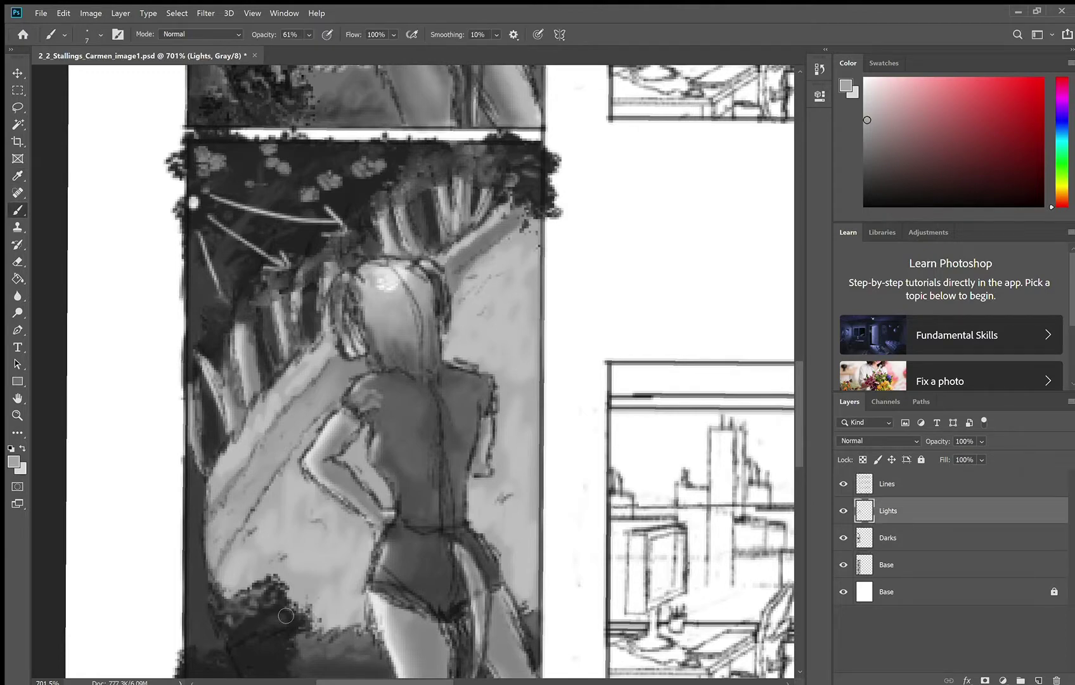
left_click_drag(511, 178, 536, 211)
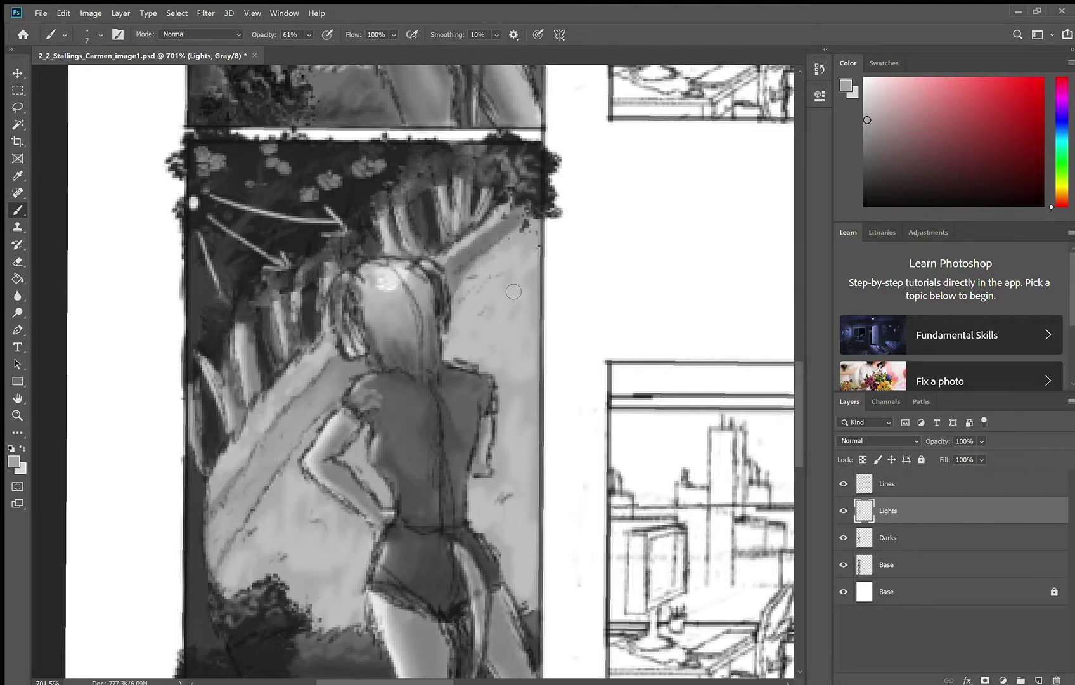
left_click(18, 296)
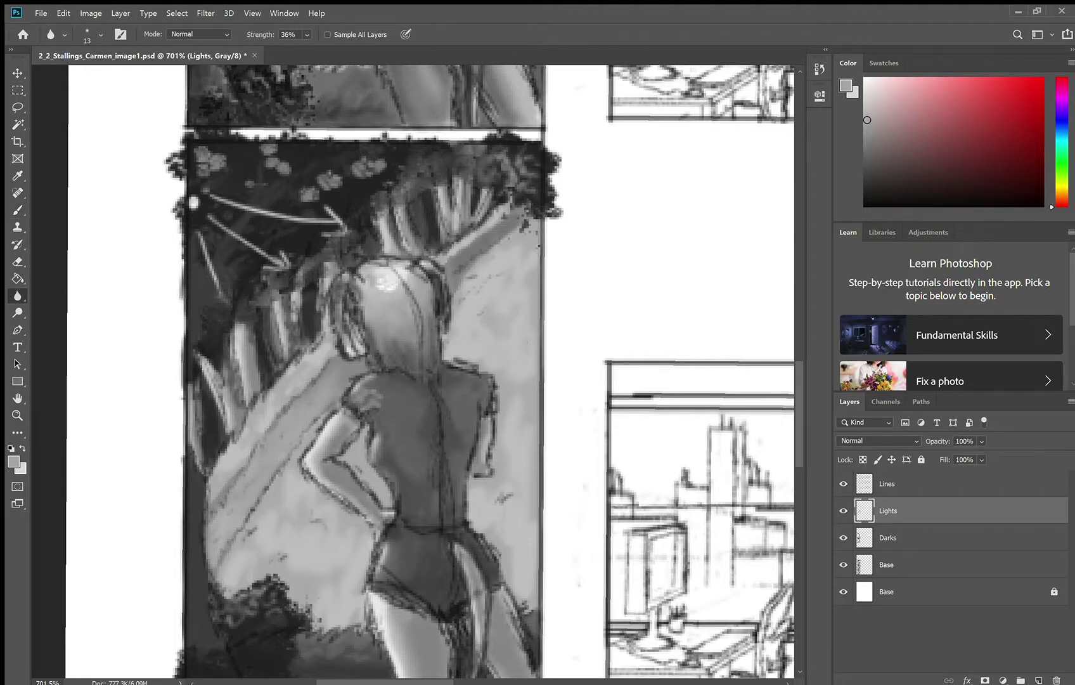
Erase the foliage spilling outside the panel frame on the Darks layer with the eraser at 100% opacity, and save the file.
key("alt+bracketleft")
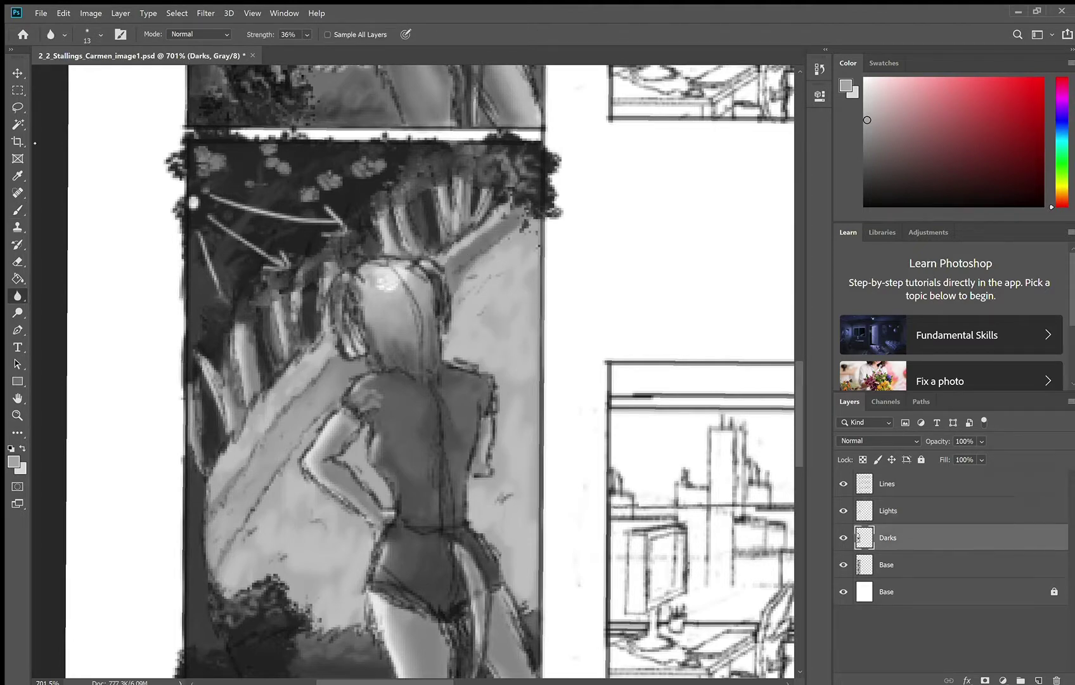
scroll(222, 173, "down", 3)
scroll(222, 173, "up", 3)
key("e")
left_click_drag(264, 43, 311, 45)
mouse_move(170, 152)
left_mouse_down()
mouse_move(170, 241)
mouse_move(310, 140)
mouse_move(526, 140)
left_mouse_up()
left_click_drag(564, 232, 563, 152)
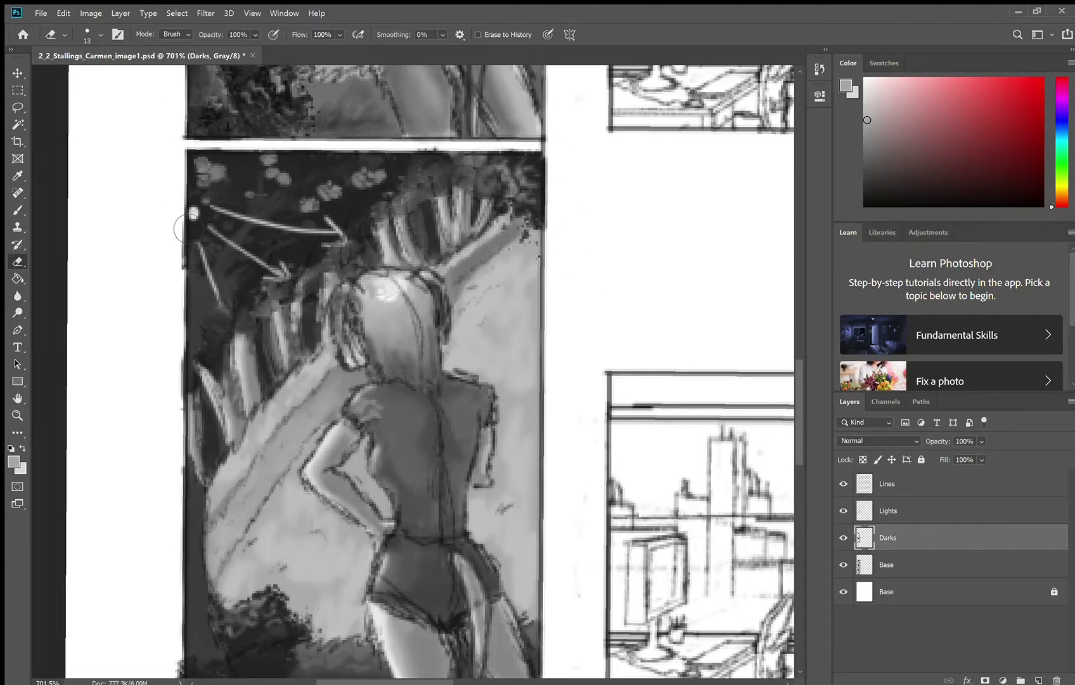
scroll(359, 372, "down", 3)
left_click_drag(184, 469, 298, 471)
key("ctrl+s")
Paint near-black leaf clusters over the lower-left bush of the bottom panel with the Mixer Brush on the Darks layer.
scroll(359, 371, "down", 5)
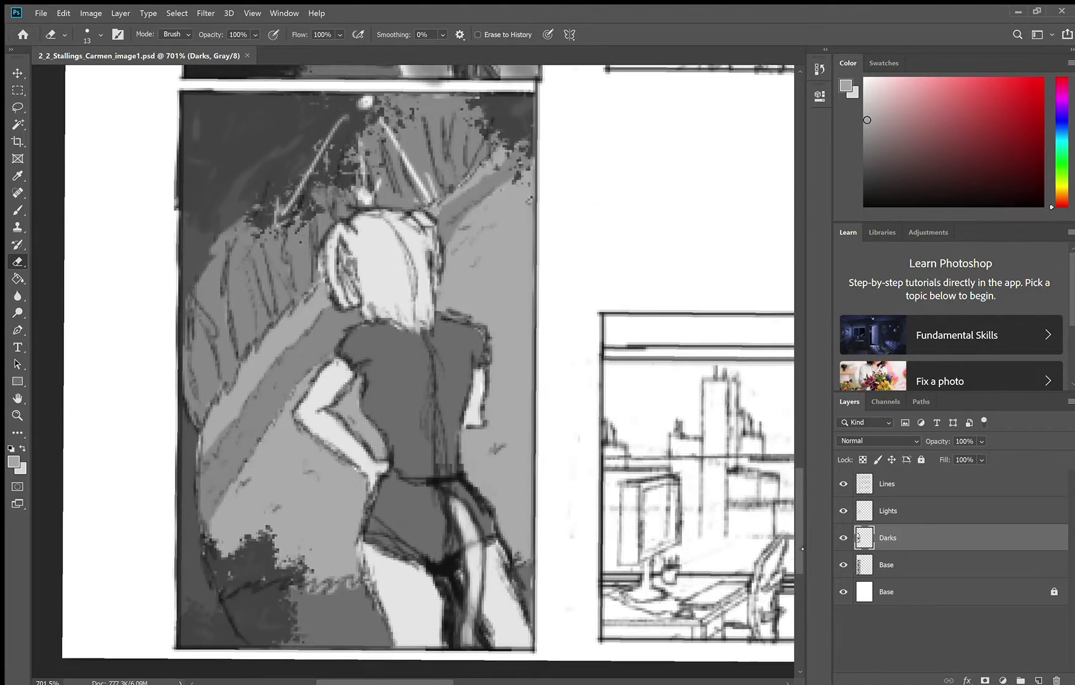
key("i")
left_click(254, 73)
key("b")
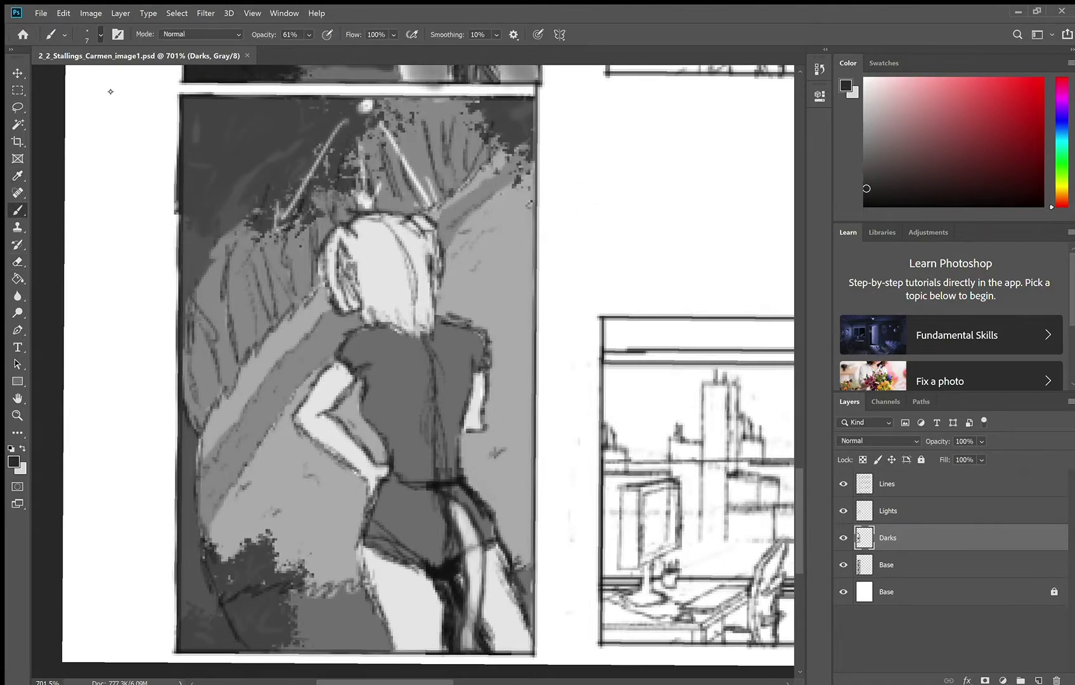
key("shift+b")
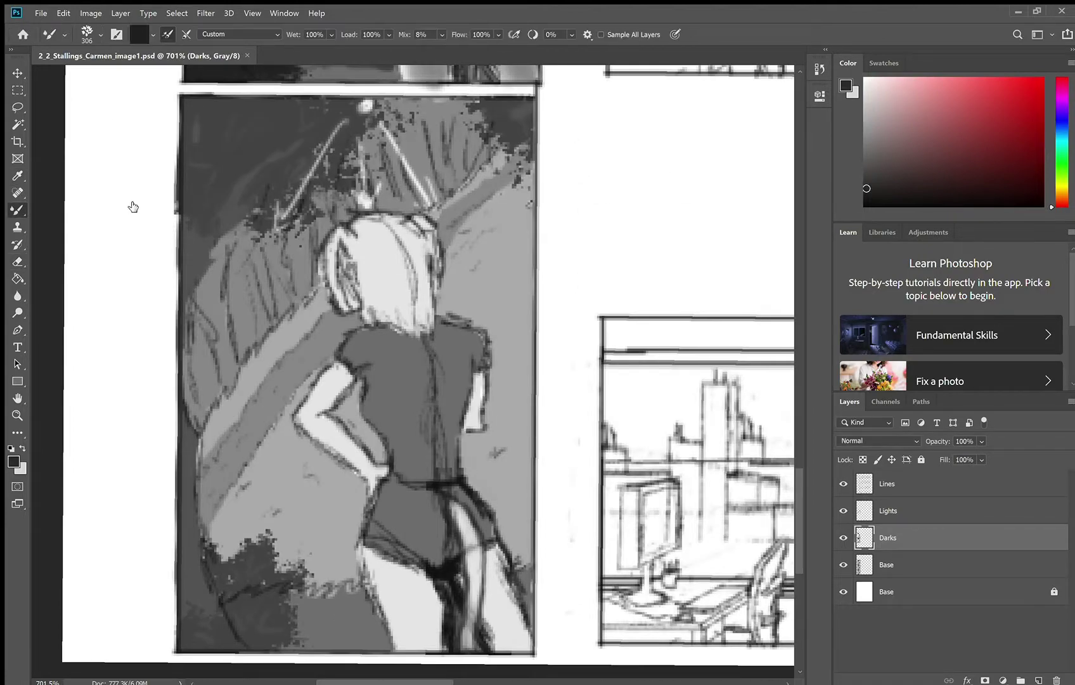
scroll(188, 615, "down", 2)
mouse_move(254, 504)
left_mouse_down()
mouse_move(307, 584)
mouse_move(240, 552)
mouse_move(262, 566)
mouse_move(306, 546)
left_mouse_up()
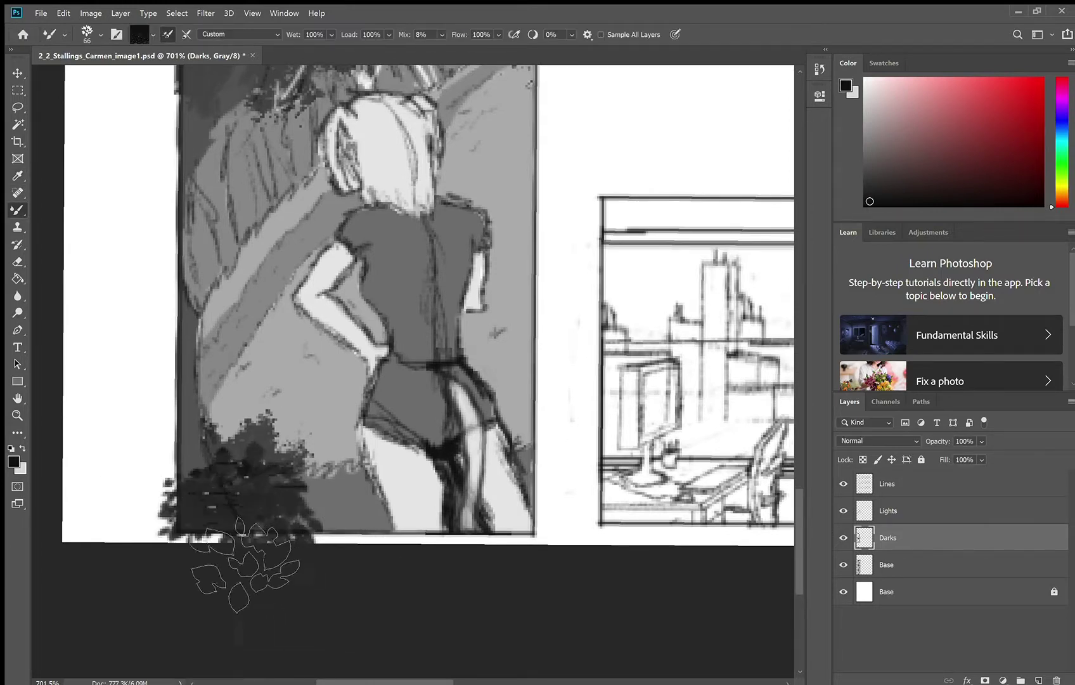
Cover the bottom panel's upper-left and upper-right foliage with dark leaf clusters and extend the lower-left bush on the Darks layer.
scroll(291, 469, "down", 4)
mouse_move(304, 359)
left_mouse_down()
mouse_move(267, 361)
mouse_move(177, 336)
mouse_move(158, 431)
mouse_move(190, 380)
left_mouse_up()
mouse_move(507, 320)
left_mouse_down()
mouse_move(554, 348)
mouse_move(523, 336)
left_mouse_up()
left_click(511, 336, "alt")
scroll(380, 475, "down", 4)
mouse_move(241, 552)
left_mouse_down()
mouse_move(292, 593)
mouse_move(197, 583)
left_mouse_up()
scroll(279, 508, "up", 5)
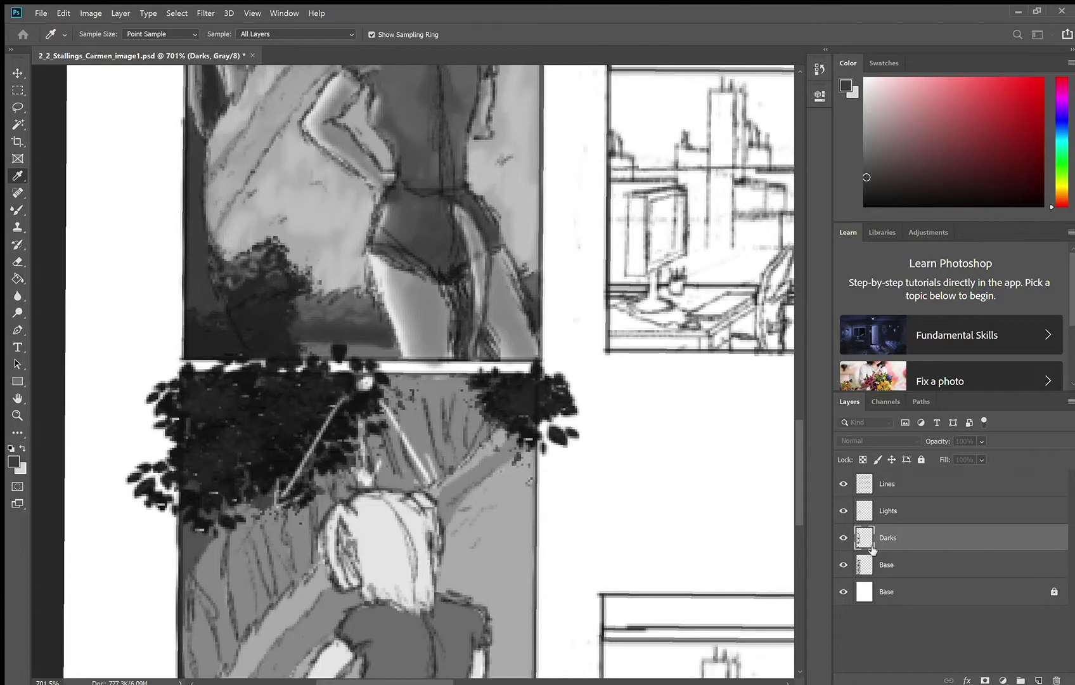
Paint dark grey gaps between the background trunks of the bottom panel with the Brush at 61% opacity on the Lights layer.
key("b")
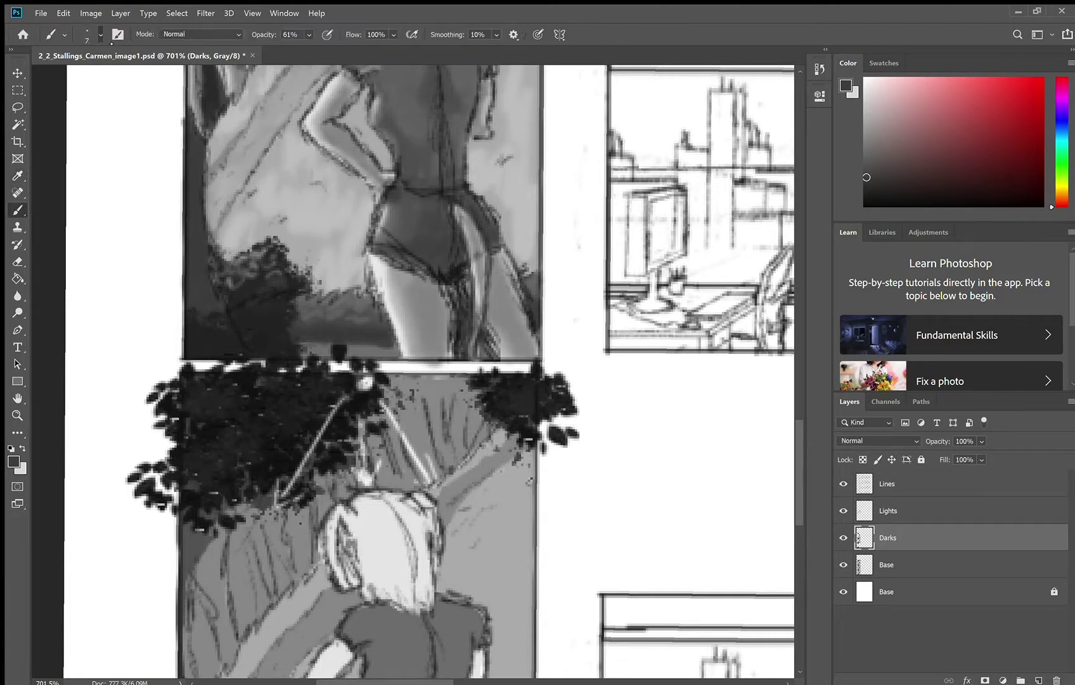
key("alt+bracketright")
scroll(368, 404, "down", 4)
mouse_move(202, 358)
left_mouse_down()
mouse_move(209, 444)
mouse_move(204, 426)
left_mouse_up()
left_click_drag(241, 306, 240, 388)
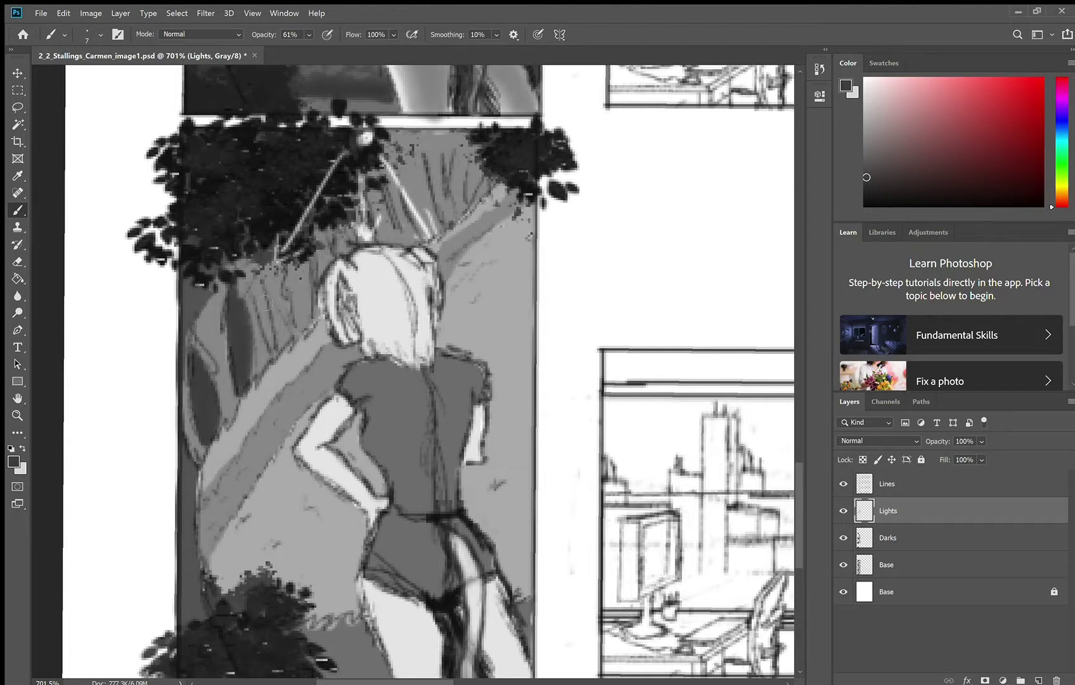
mouse_move(282, 279)
left_mouse_down()
mouse_move(287, 329)
mouse_move(317, 255)
mouse_move(401, 236)
left_mouse_up()
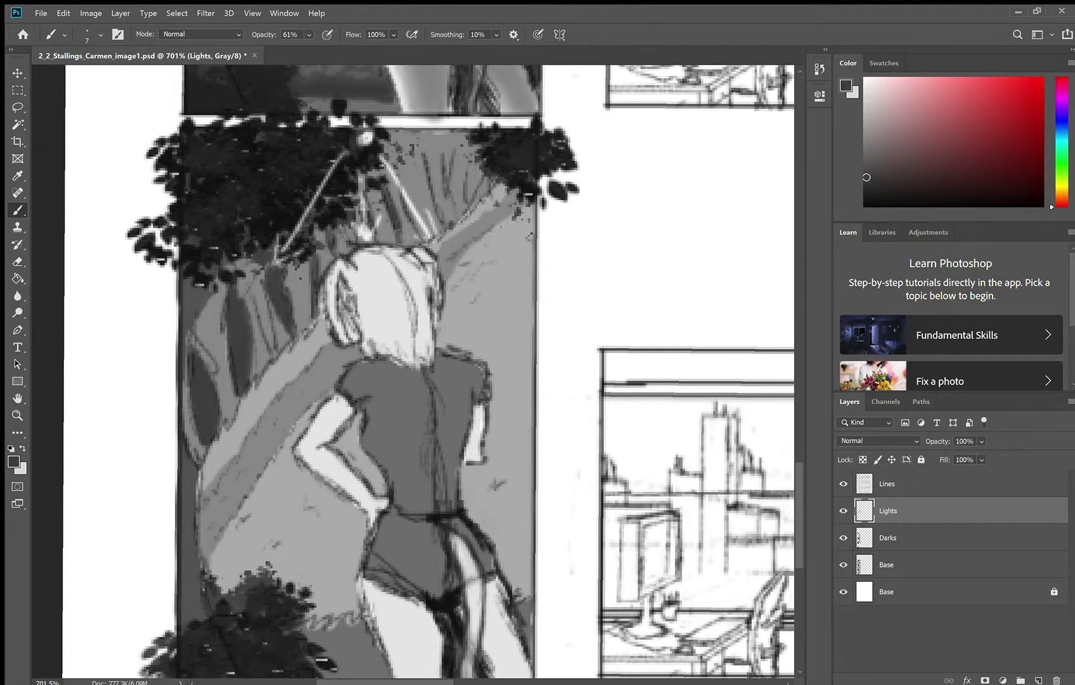
mouse_move(430, 162)
left_mouse_down()
mouse_move(438, 232)
mouse_move(411, 182)
mouse_move(422, 217)
mouse_move(474, 198)
left_mouse_up()
mouse_move(255, 278)
left_mouse_down()
mouse_move(271, 348)
mouse_move(257, 279)
left_mouse_up()
Paint grey leafy foliage across the tops of the bottom panel's background trees with a leaf-textured Mixer Brush on the Lights layer.
left_click(101, 35)
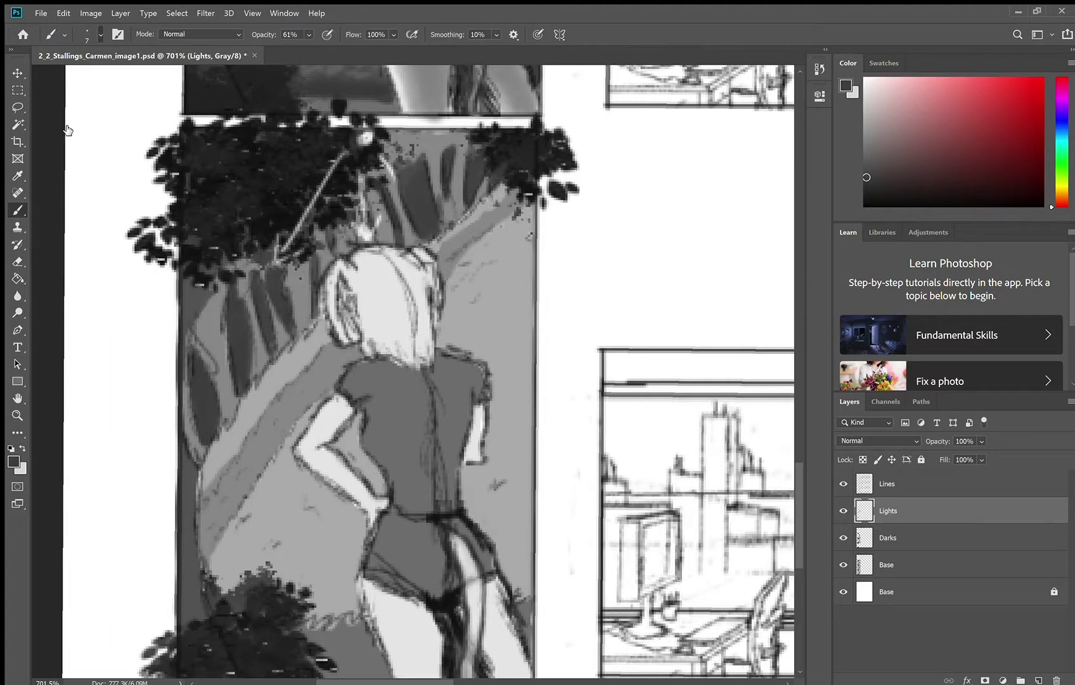
left_click(66, 129)
mouse_move(395, 147)
left_mouse_down()
mouse_move(411, 157)
mouse_move(473, 149)
left_mouse_up()
left_click_drag(373, 180, 338, 225)
left_click_drag(270, 269, 238, 279)
mouse_move(238, 279)
left_mouse_down()
mouse_move(218, 297)
mouse_move(288, 264)
left_mouse_up()
left_click_drag(332, 218, 423, 149)
key("i")
left_click(379, 273)
left_click_drag(489, 153, 385, 182)
left_click_drag(352, 222, 214, 301)
left_click_drag(405, 177, 486, 156)
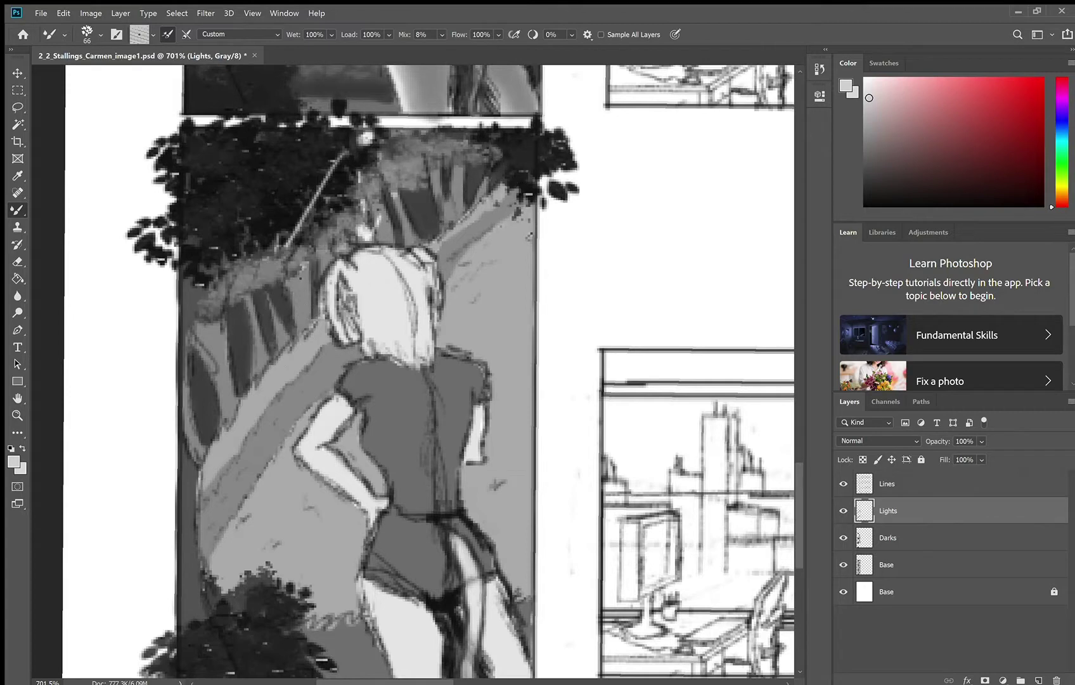
Dab sampled dark leaf texture into the background trunks, working on the Darks layer and then the Lights layer.
left_click(908, 540)
left_click(517, 151, "alt")
left_click_drag(428, 202, 435, 217)
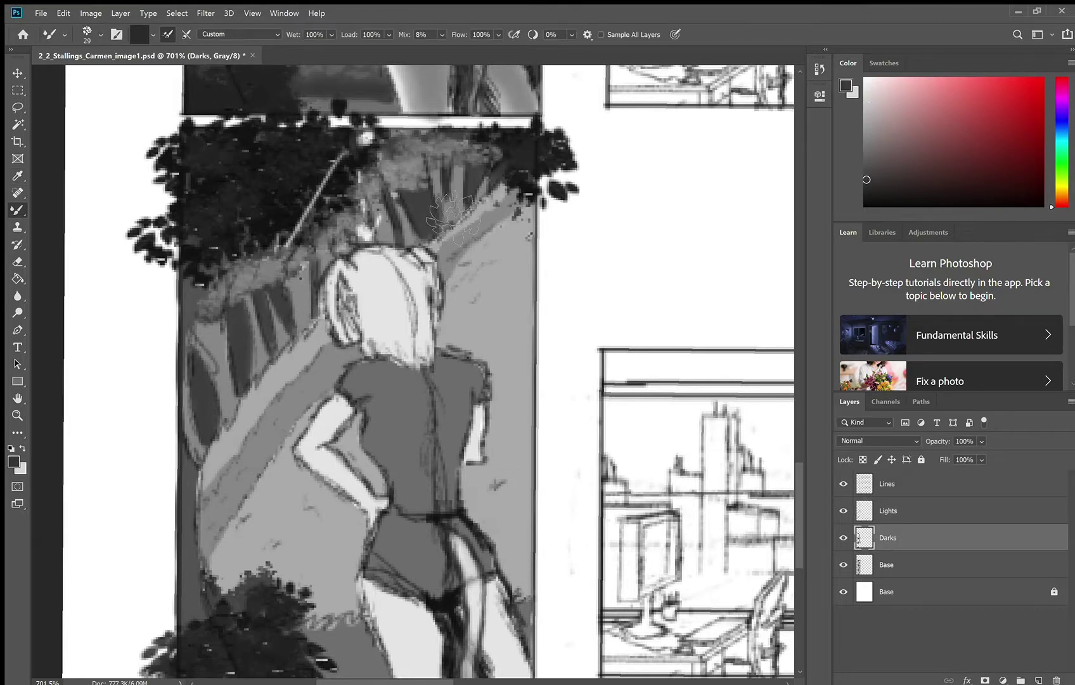
left_click(430, 208, "alt")
left_click(901, 519)
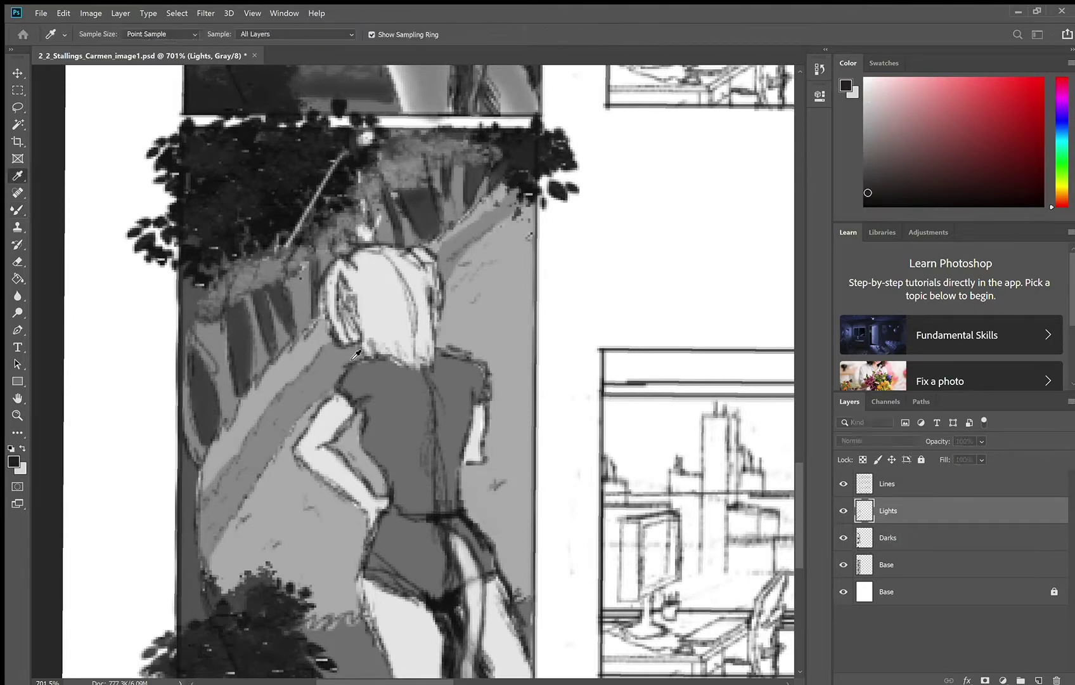
left_click(396, 289, "alt")
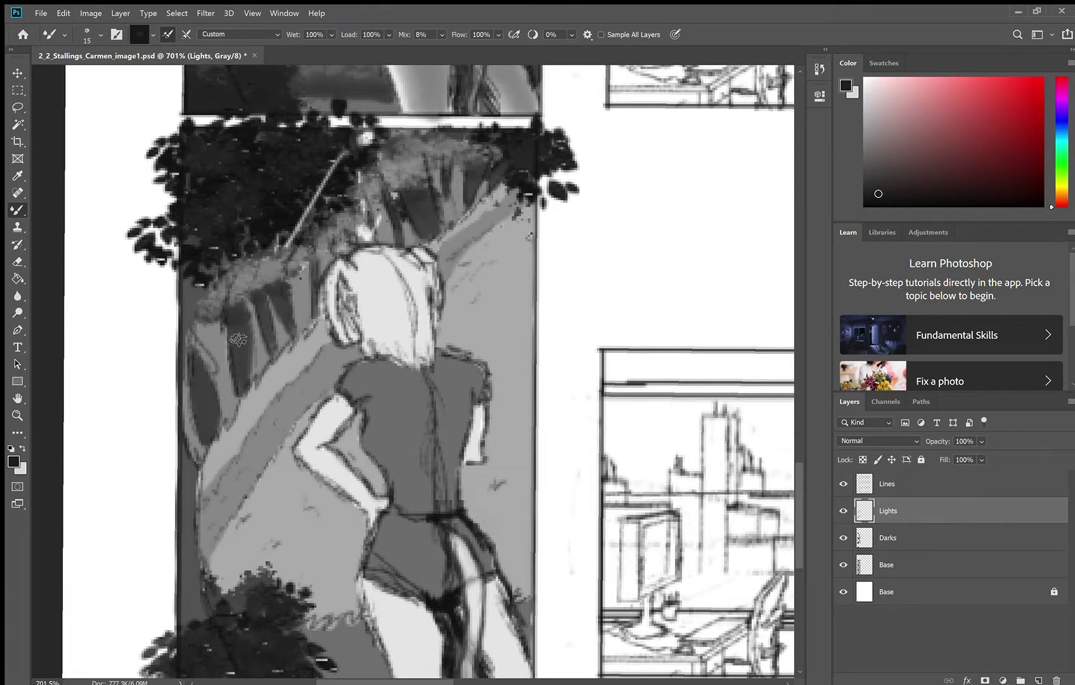
left_click(203, 359, "alt")
mouse_move(239, 326)
left_mouse_down()
mouse_move(274, 291)
mouse_move(278, 303)
left_mouse_up()
Scatter sampled light grey leaves over the top of the lower-left bush and the left background trees with resized leaf brushes.
key("bracketright")
key("bracketright")
key("bracketright")
key("bracketright")
left_click(363, 257, "alt")
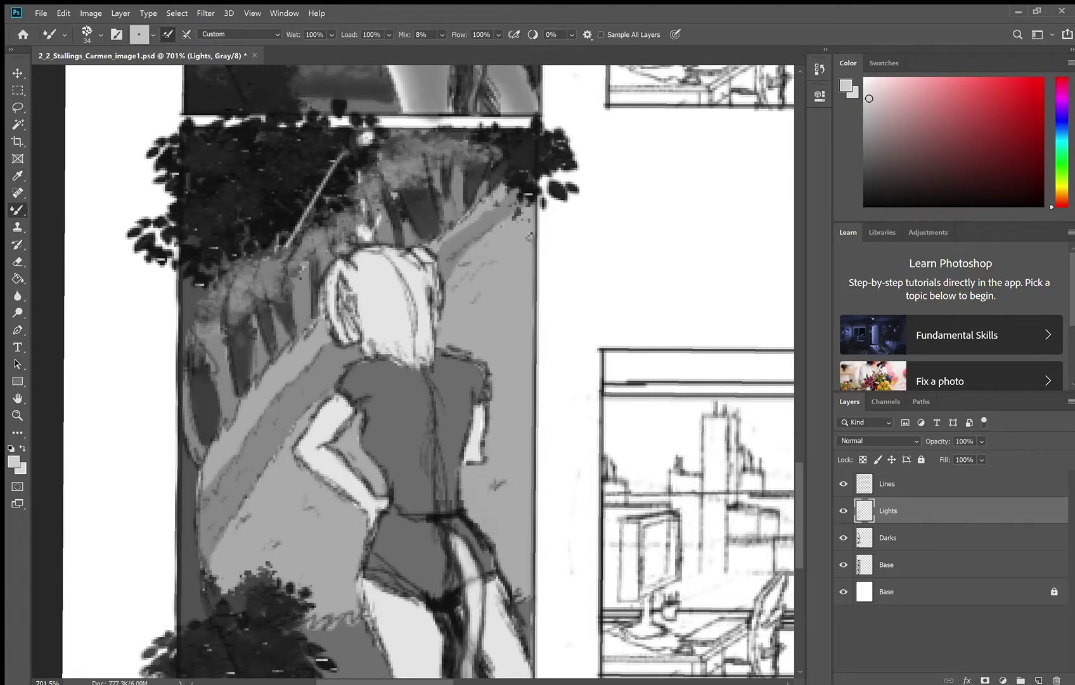
mouse_move(224, 614)
left_mouse_down()
mouse_move(253, 571)
mouse_move(343, 596)
left_mouse_up()
left_click_drag(317, 266, 229, 301)
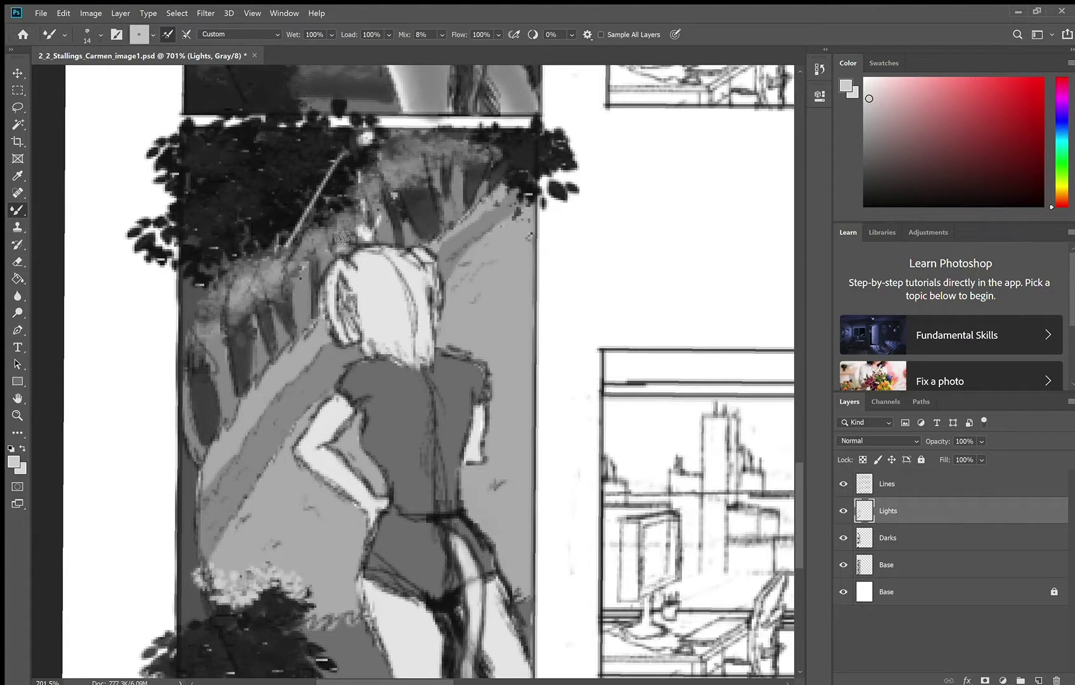
left_click_drag(342, 236, 302, 272)
Add leaf highlights around the hanging branch and the upper-right foliage with the Mixer Brush at 52% load and 40% flow.
left_click(363, 222, "alt")
mouse_move(348, 206)
left_mouse_down()
mouse_move(331, 216)
mouse_move(360, 190)
left_mouse_up()
mouse_move(357, 180)
left_mouse_down()
mouse_move(371, 147)
mouse_move(317, 216)
mouse_move(209, 288)
left_mouse_up()
key("ctrl+z")
left_click_drag(500, 137, 531, 197)
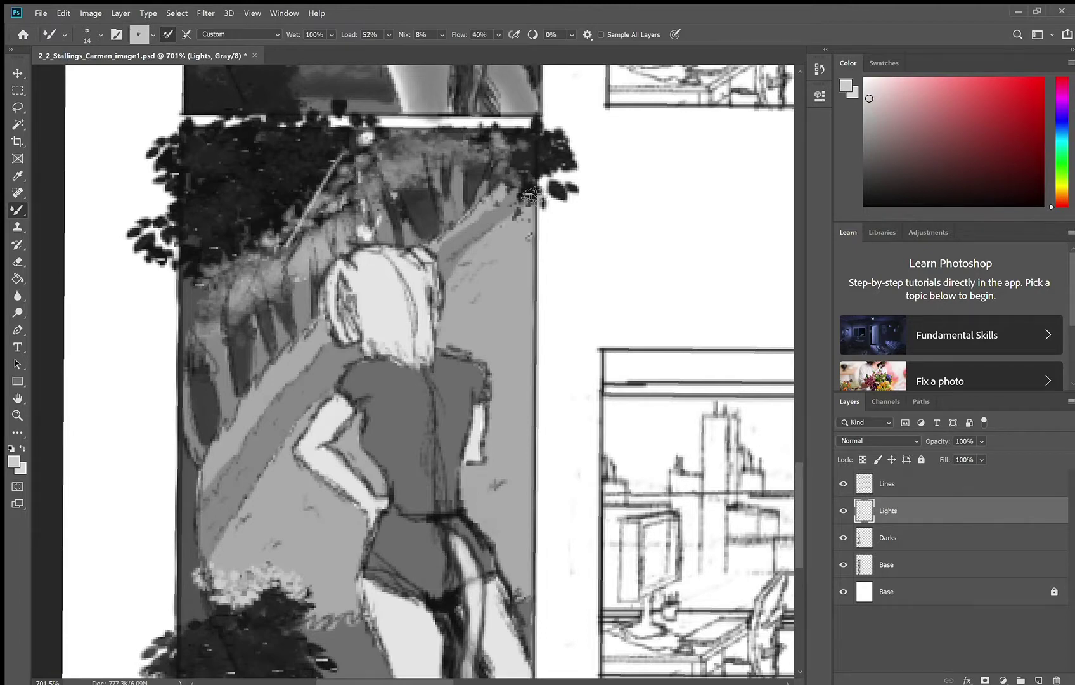
Brighten the background tree foliage with sampled white, then work sampled dark grey into the edge of the upper-left bush.
left_click(434, 175, "alt")
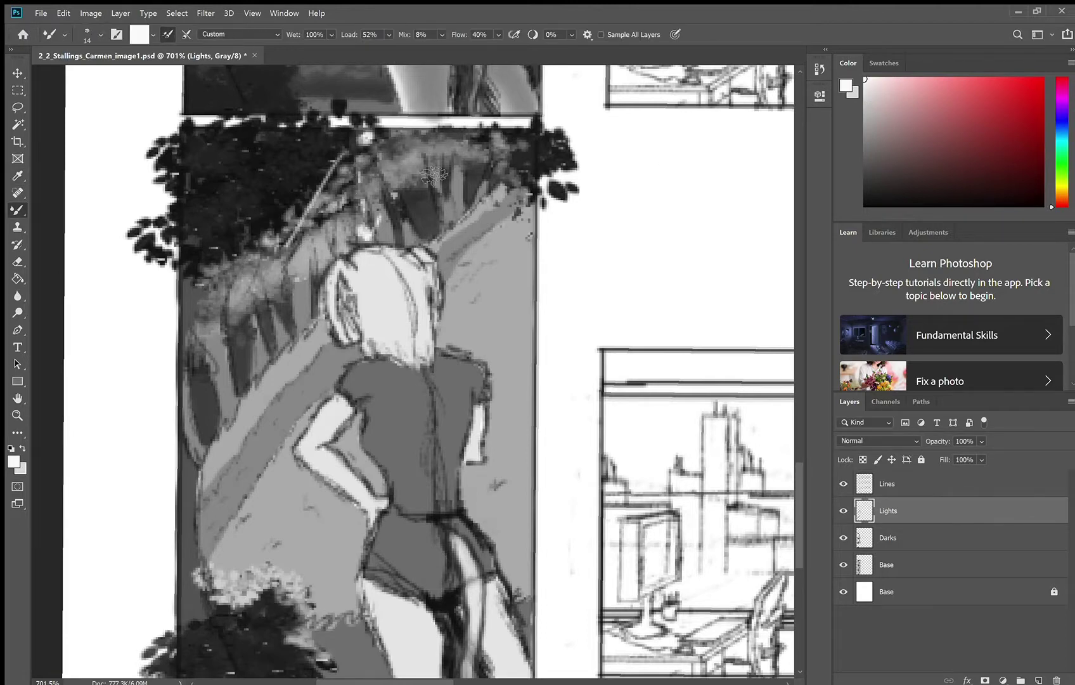
mouse_move(424, 168)
left_mouse_down()
mouse_move(492, 164)
mouse_move(489, 143)
left_mouse_up()
left_click_drag(255, 289, 217, 293)
mouse_move(406, 161)
left_mouse_down()
mouse_move(355, 214)
mouse_move(347, 152)
left_mouse_up()
left_click(299, 208, "alt")
left_click_drag(272, 216, 351, 166)
Choose another brush preset and paint dark grey leaf tones into the upper-left bush and the background foliage.
left_click(100, 35)
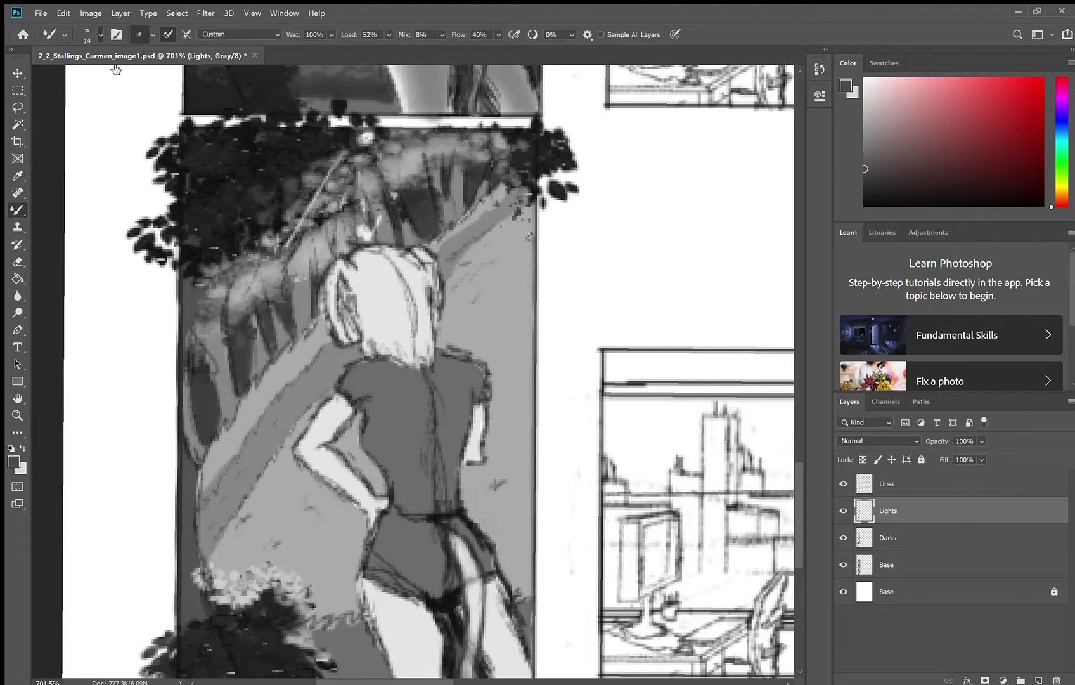
left_click(115, 69)
left_click_drag(289, 153, 282, 184)
left_click_drag(515, 148, 507, 166)
left_click_drag(314, 247, 257, 279)
left_click_drag(411, 164, 375, 174)
Blend sampled dark grey over the background tree foliage and erase the paint spilling onto the figure's head.
left_click(282, 190, "alt")
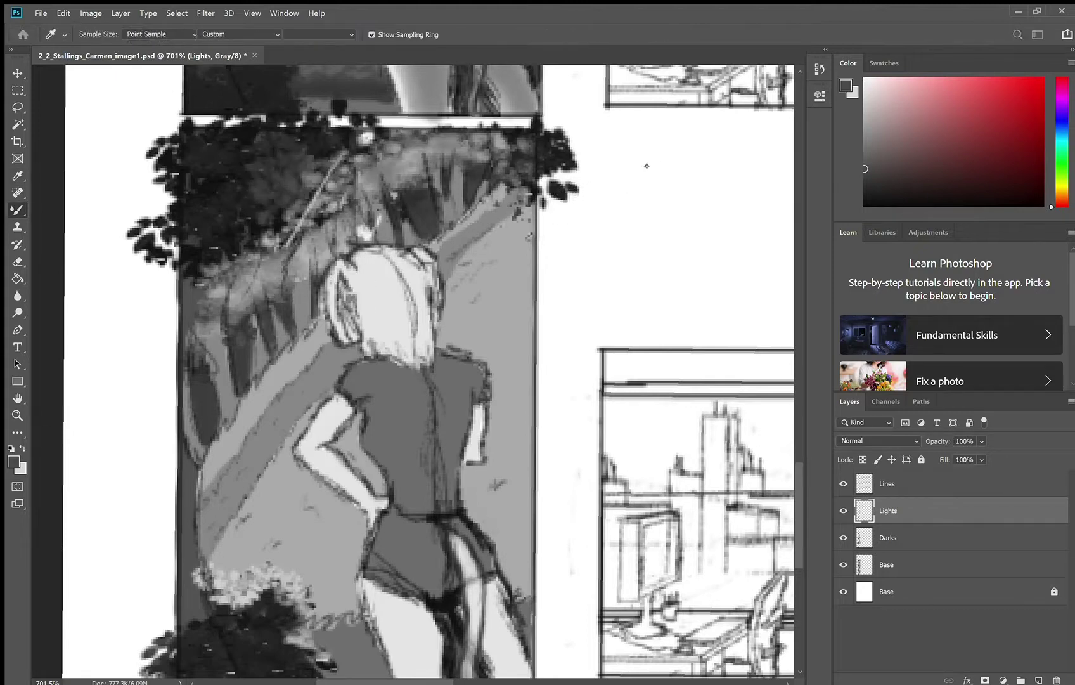
mouse_move(308, 260)
left_mouse_down()
mouse_move(254, 289)
mouse_move(352, 240)
left_mouse_up()
mouse_move(485, 155)
left_mouse_down()
mouse_move(381, 196)
mouse_move(370, 241)
left_mouse_up()
left_click_drag(377, 244, 298, 263)
key("e")
left_click_drag(383, 266, 374, 276)
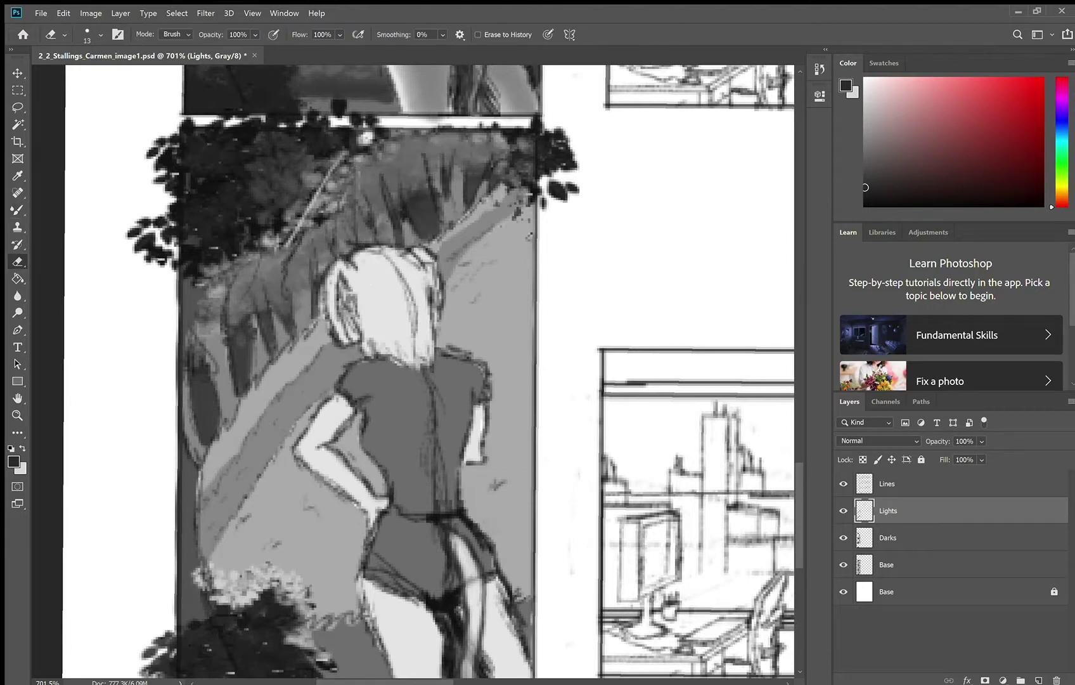
Darken the gaps between the background trunks and the tree along the panel's left edge with sampled dark tones.
key("b")
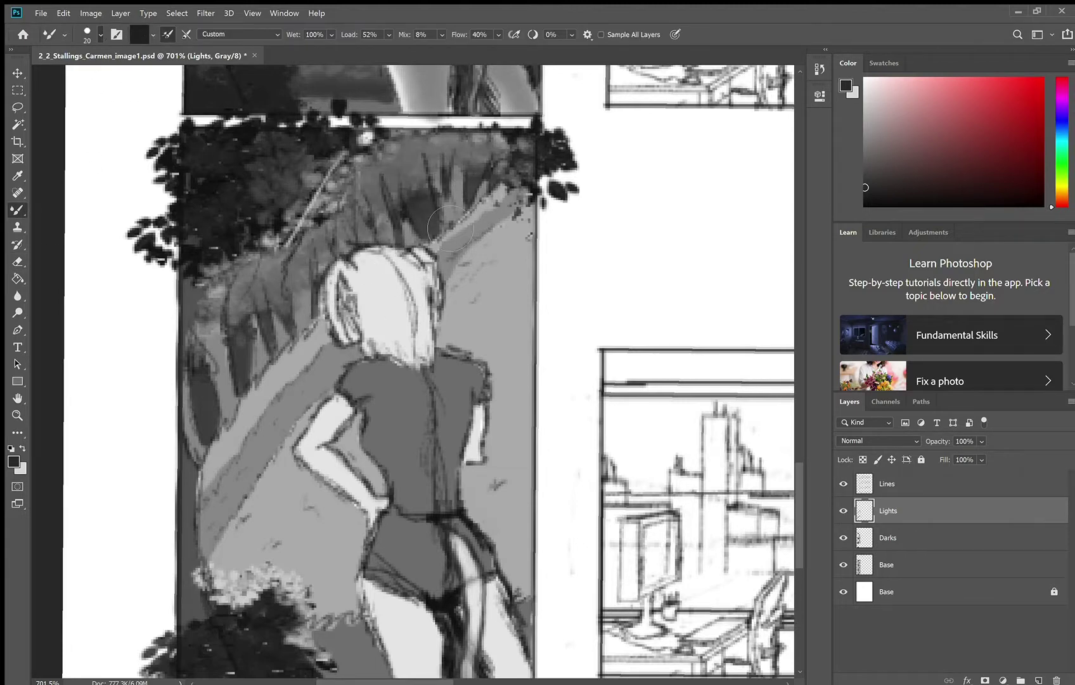
left_click(421, 222, "alt")
mouse_move(418, 187)
left_mouse_down()
mouse_move(426, 238)
mouse_move(402, 200)
left_mouse_up()
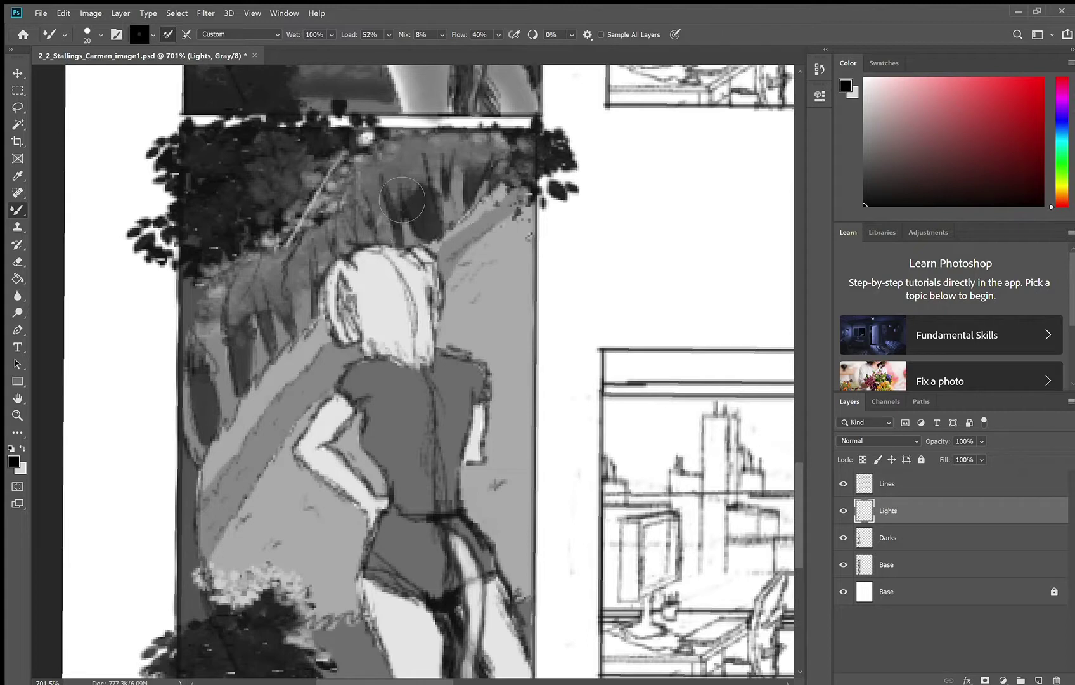
left_click_drag(241, 344, 242, 385)
left_click_drag(204, 394, 206, 430)
mouse_move(187, 573)
left_mouse_down()
mouse_move(204, 643)
mouse_move(180, 444)
left_mouse_up()
mouse_move(183, 285)
left_mouse_down()
mouse_move(183, 319)
mouse_move(203, 362)
left_mouse_up()
left_click(306, 648, "alt")
mouse_move(328, 667)
left_mouse_down()
mouse_move(380, 673)
mouse_move(329, 663)
left_mouse_up()
left_click_drag(538, 653, 530, 642)
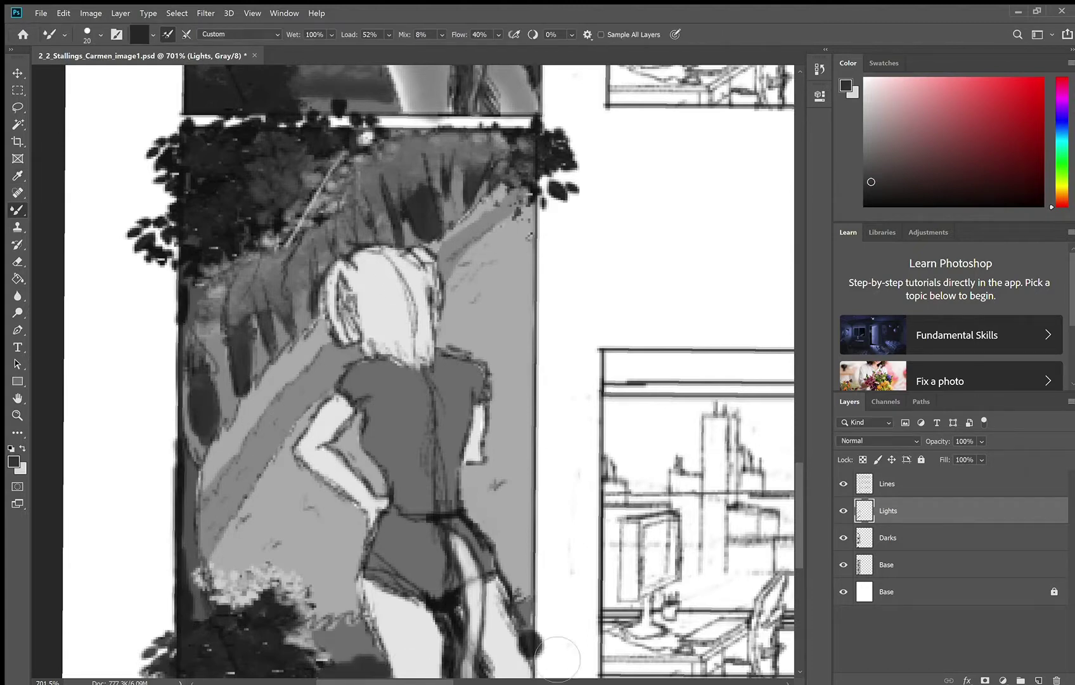
key("ctrl+z")
key("ctrl+z")
key("ctrl+z")
Paint dark shadows on the ground beside and between the figure's legs on the Darks layer.
key("alt+bracketleft")
left_click_drag(345, 671, 388, 672)
left_click_drag(537, 660, 525, 625)
left_click_drag(453, 639, 455, 676)
Brush sampled dark grey over the ground behind the figure's legs with the regular Brush at 61% opacity on the Darks layer.
key("alt+bracketright")
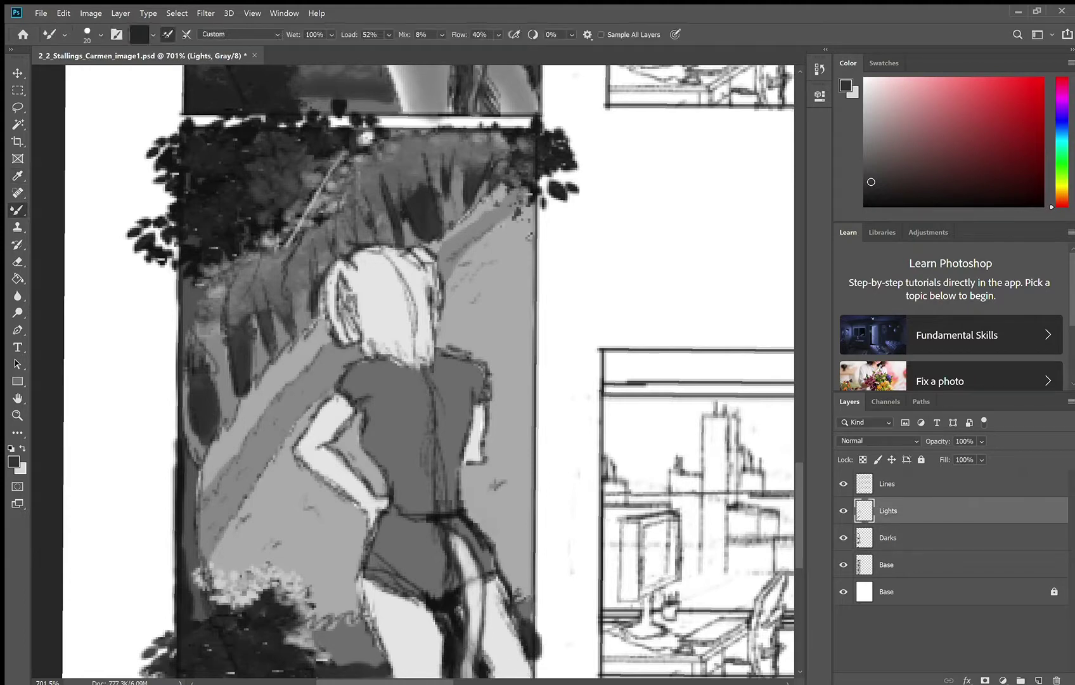
left_click(355, 643, "alt")
key("shift+b")
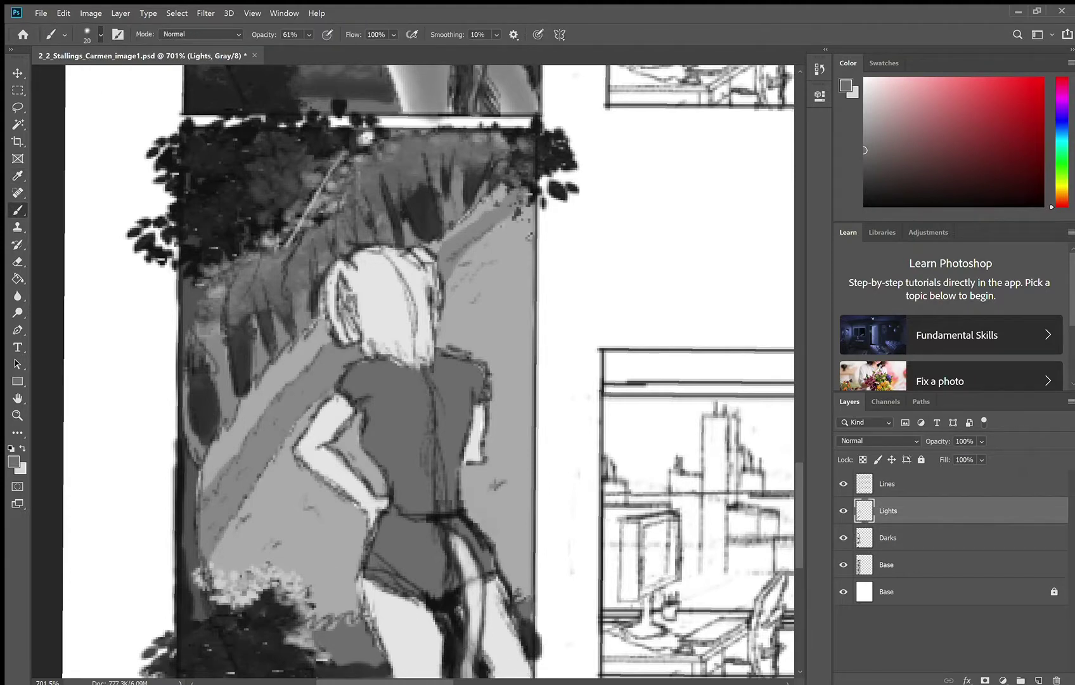
key("alt+bracketleft")
key("e")
key("alt+bracketright")
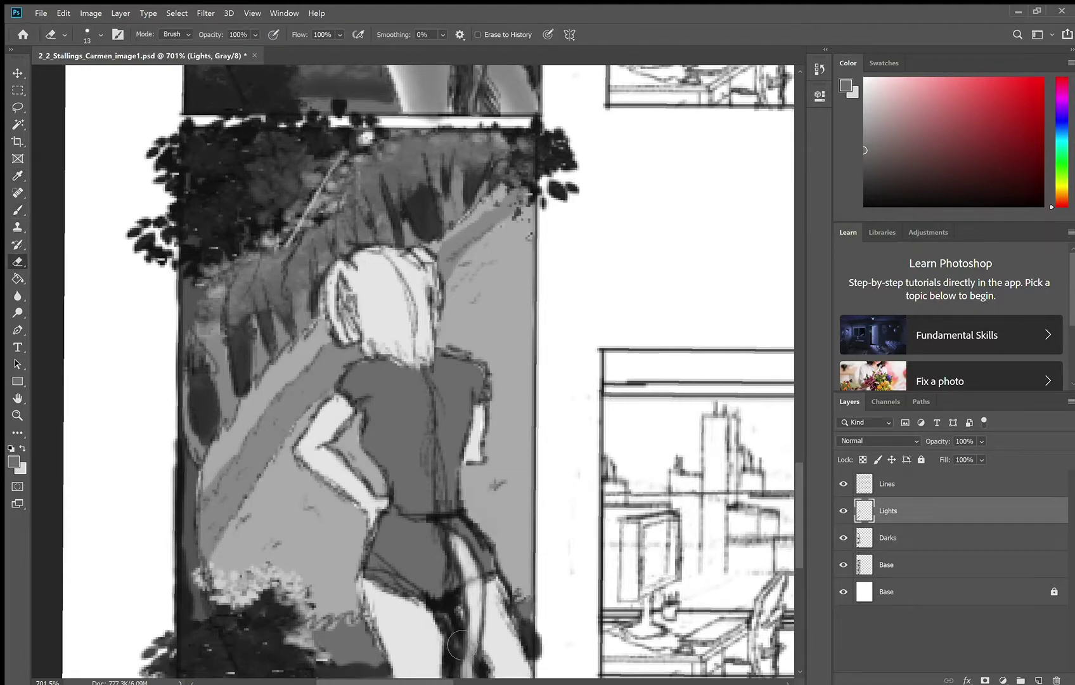
key("alt+bracketleft")
key("alt+bracketright")
key("alt+bracketleft")
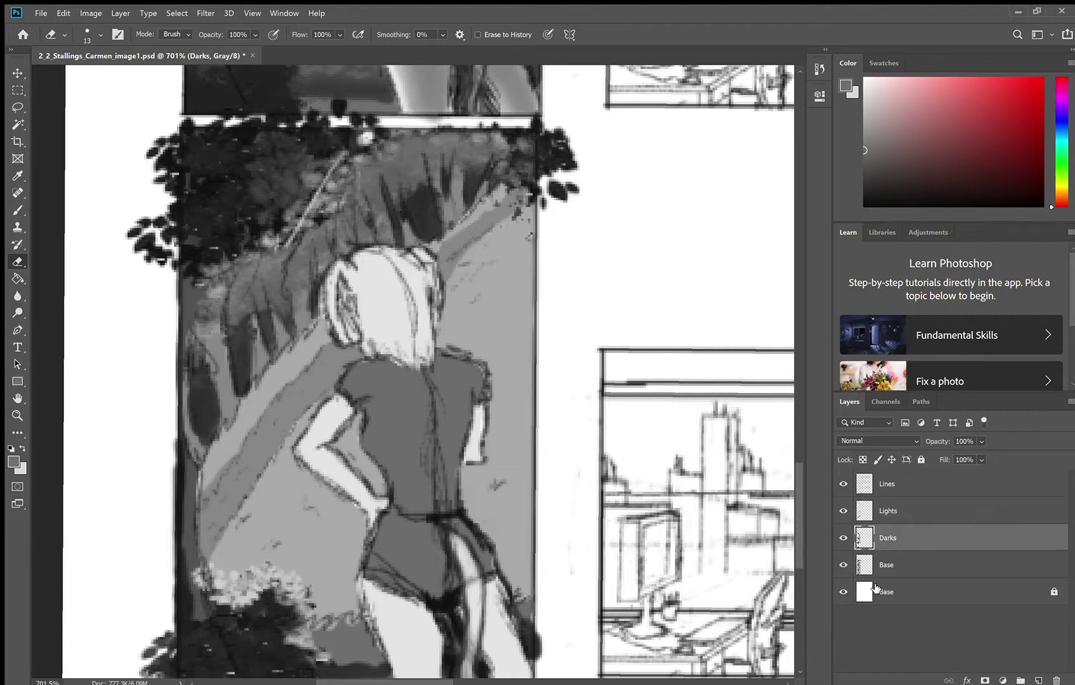
key("b")
left_click(357, 666, "alt")
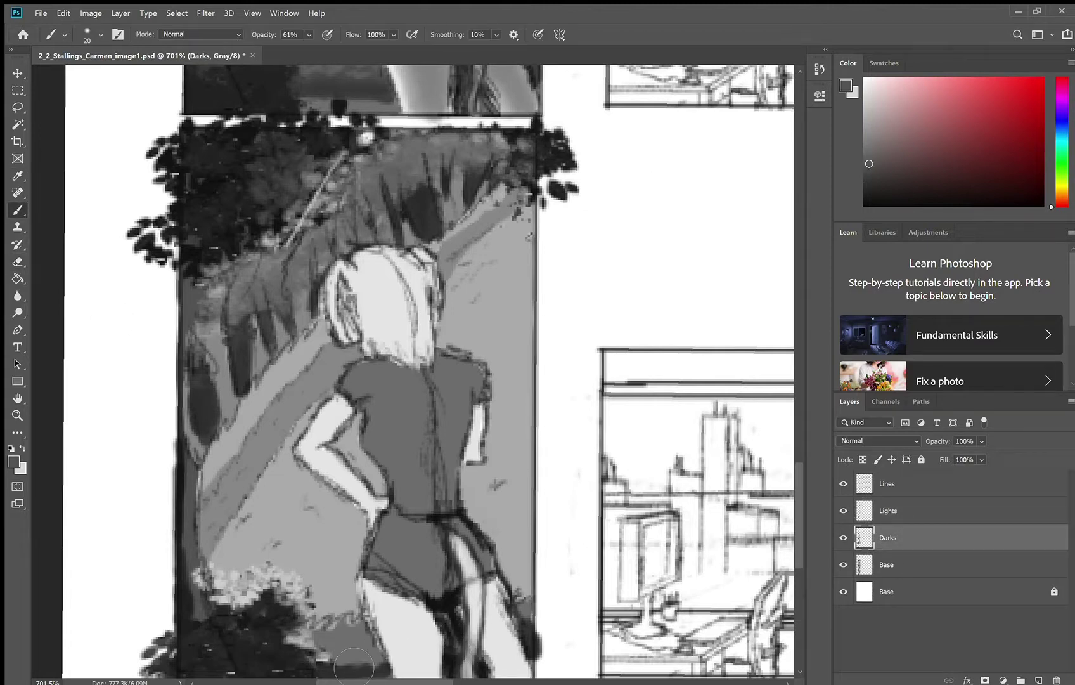
left_click_drag(368, 665, 332, 648)
left_click_drag(539, 645, 464, 676)
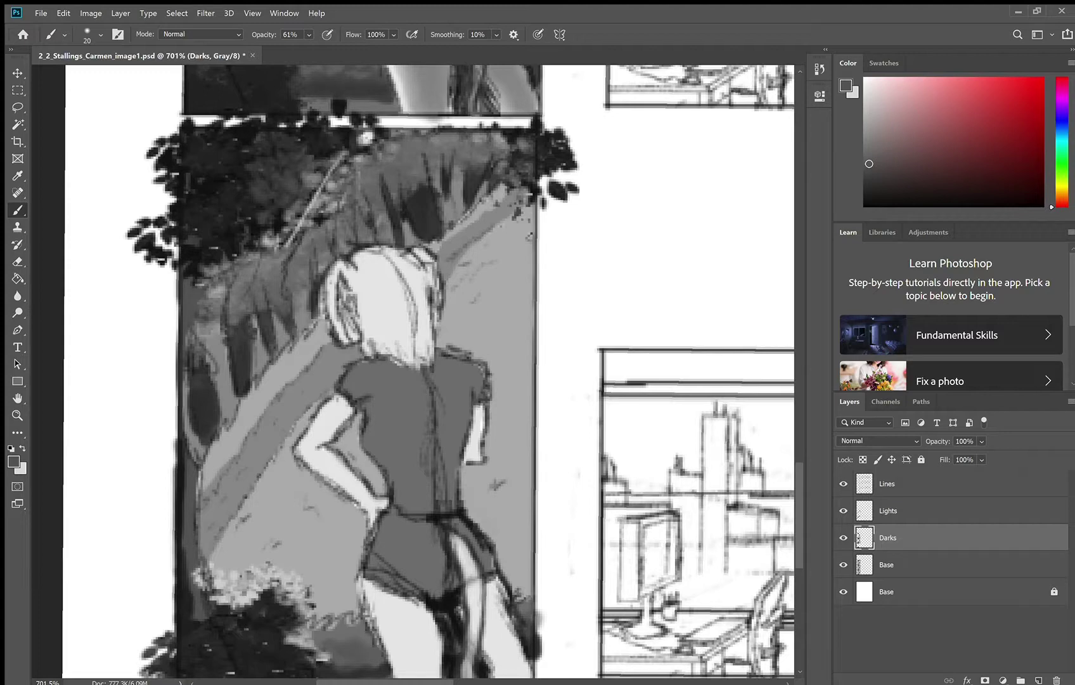
Shade the bottom panel figure's body, hair and legs with sampled greys on the Darks layer.
mouse_move(437, 599)
left_mouse_down()
mouse_move(428, 595)
mouse_move(449, 584)
mouse_move(404, 532)
mouse_move(450, 387)
mouse_move(380, 406)
mouse_move(402, 444)
mouse_move(415, 358)
mouse_move(365, 340)
mouse_move(422, 295)
mouse_move(380, 320)
mouse_move(498, 426)
mouse_move(425, 666)
mouse_move(437, 615)
mouse_move(412, 571)
mouse_move(507, 589)
mouse_move(469, 530)
mouse_move(475, 634)
mouse_move(481, 539)
mouse_move(336, 409)
mouse_move(362, 455)
left_mouse_up()
scroll(438, 615, "down", 2)
left_click(384, 258, "alt")
left_click_drag(367, 257, 418, 244)
left_click_drag(339, 260, 347, 295)
left_click_drag(376, 244, 355, 252)
left_click_drag(491, 551, 512, 627)
left_click_drag(383, 558, 416, 647)
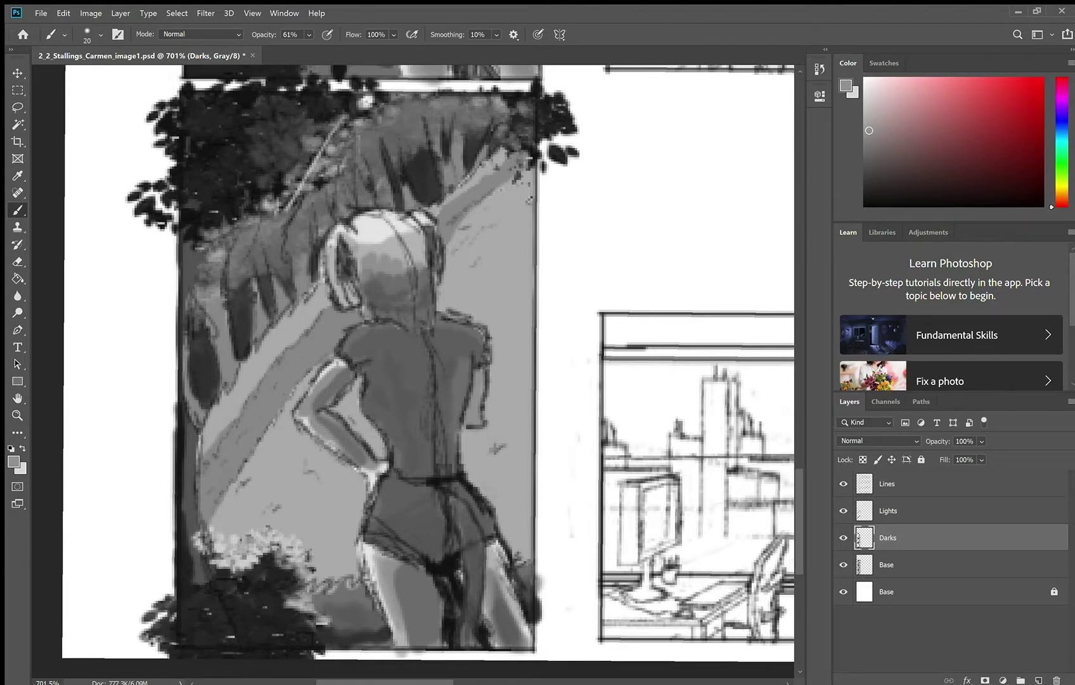
Deepen the shading on the figure's shirt, shorts, arm and upper legs with a sampled darker grey.
left_click(418, 387, "alt")
left_click(433, 380, "alt")
mouse_move(420, 342)
left_mouse_down()
mouse_move(429, 374)
mouse_move(418, 386)
left_mouse_up()
mouse_move(447, 505)
left_mouse_down()
mouse_move(414, 561)
mouse_move(477, 523)
left_mouse_up()
left_click_drag(419, 580, 419, 629)
left_click_drag(404, 526, 396, 537)
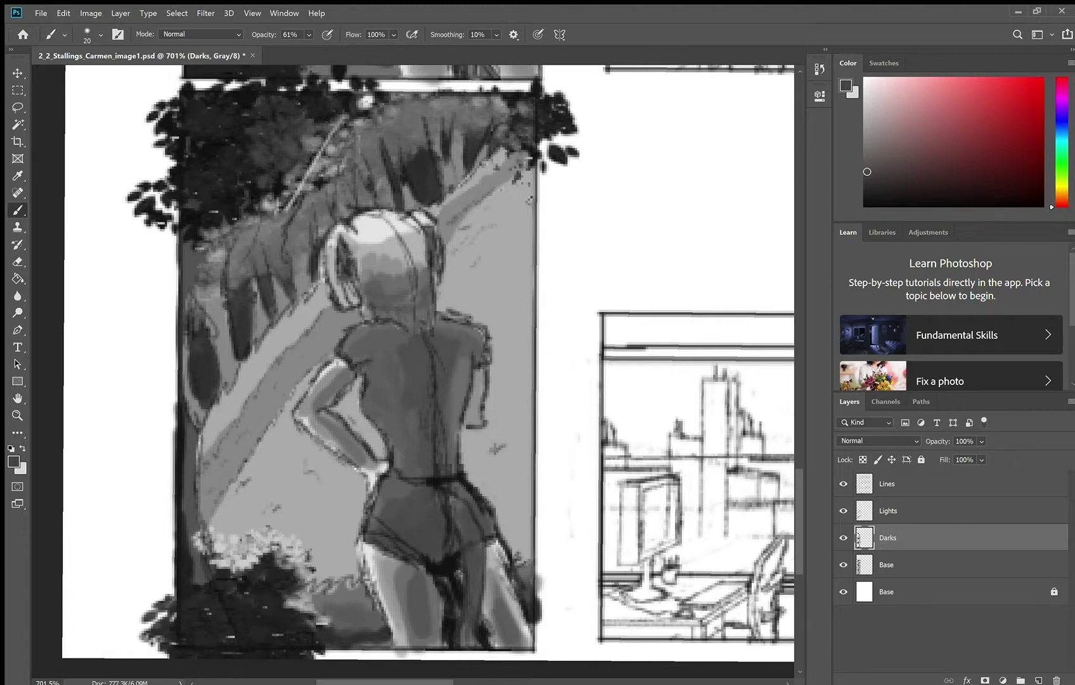
left_click_drag(380, 409, 462, 469)
left_click_drag(348, 382, 331, 400)
mouse_move(381, 470)
left_mouse_down()
mouse_move(374, 487)
mouse_move(462, 495)
left_mouse_up()
Add sampled near-black shadows to the figure's legs and lower hair, and soften the leg shading with the Blur tool at 36% strength.
left_click(436, 561, "alt")
mouse_move(388, 539)
left_mouse_down()
mouse_move(433, 565)
mouse_move(478, 535)
mouse_move(422, 514)
mouse_move(482, 634)
left_mouse_up()
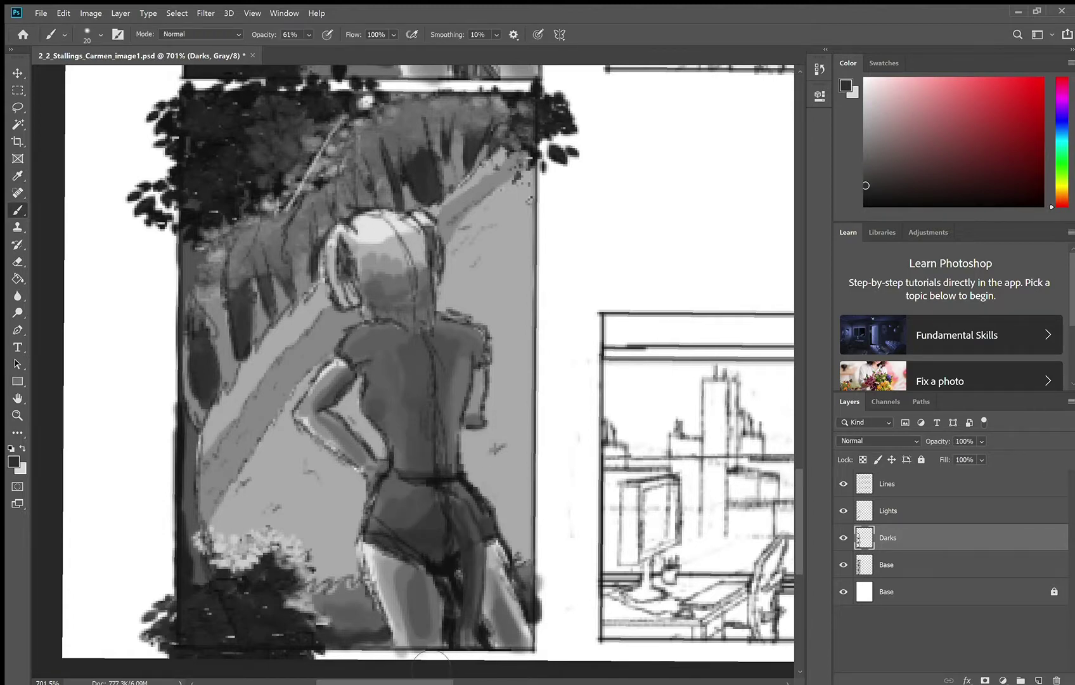
mouse_move(387, 314)
left_mouse_down()
mouse_move(437, 345)
mouse_move(438, 275)
left_mouse_up()
left_click_drag(342, 244, 356, 306)
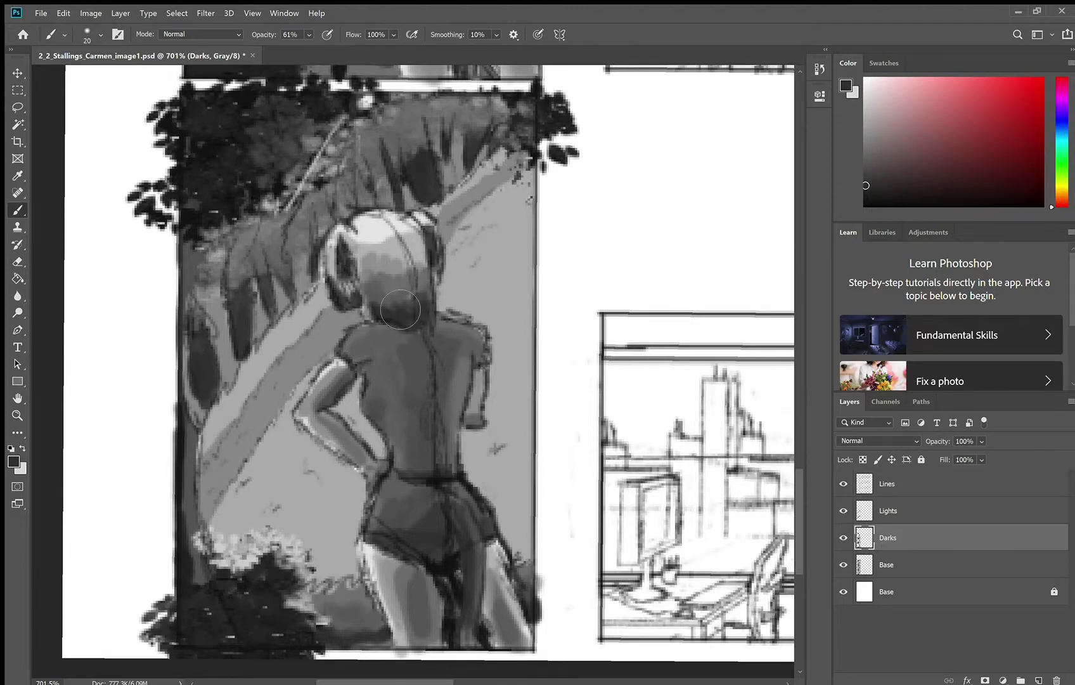
left_click(17, 296)
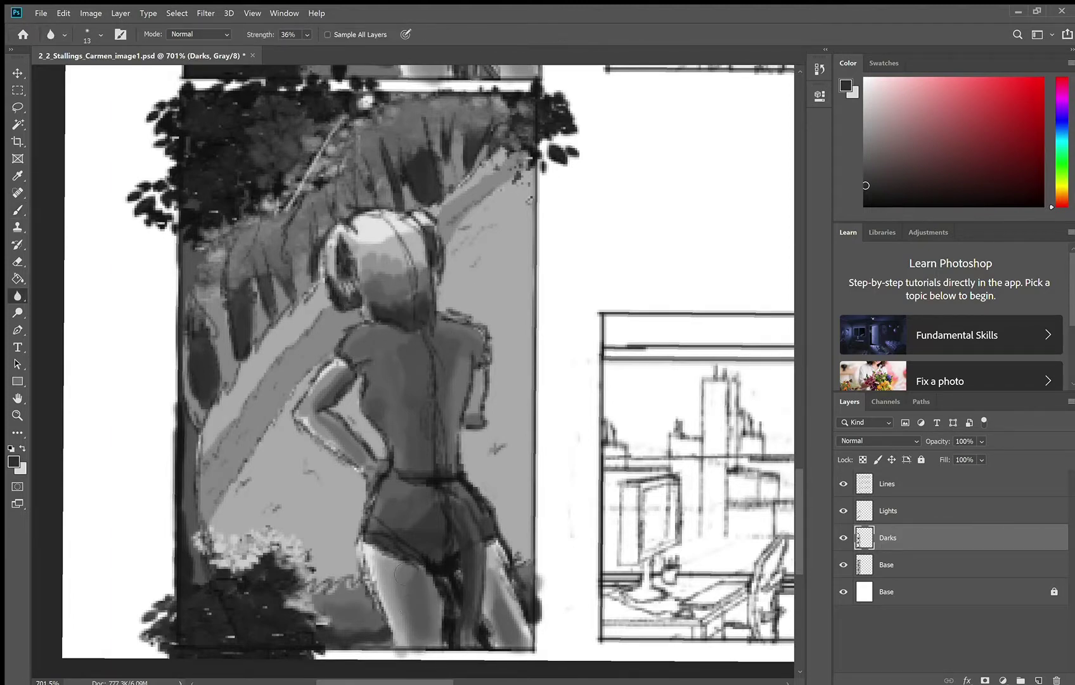
left_click_drag(501, 593, 506, 601)
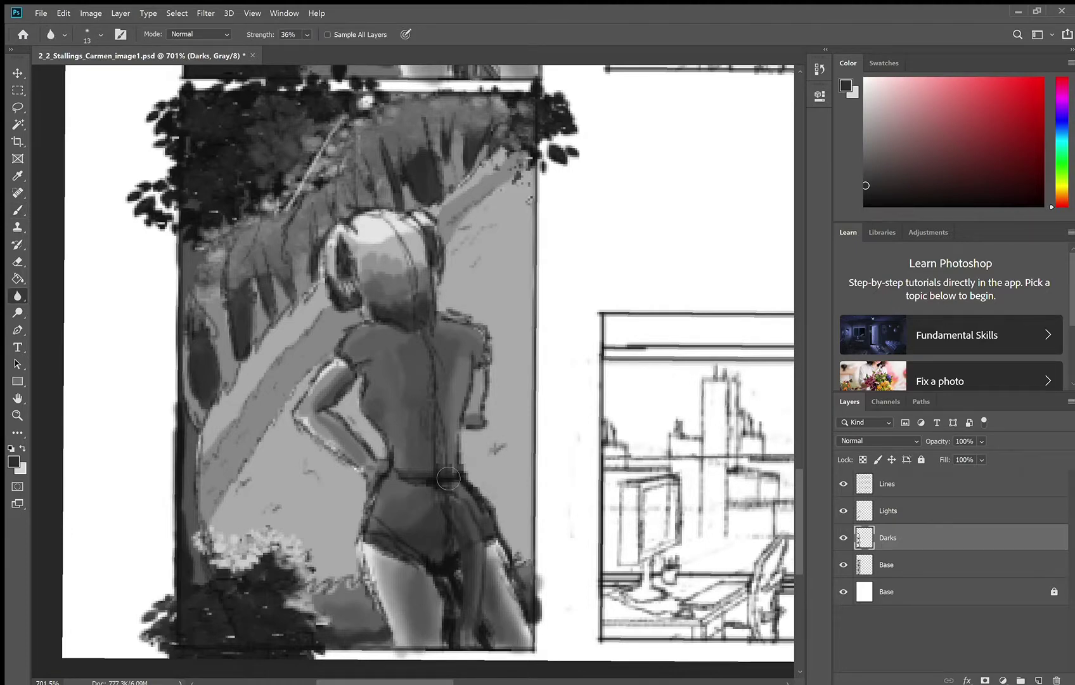
Darken the figure's spine, shirt sides and far arm with the Brush, and smooth the shading with the Blur tool.
left_click(17, 210)
left_click_drag(458, 364, 456, 440)
left_click_drag(437, 396, 421, 473)
left_click_drag(426, 342, 433, 444)
left_click_drag(479, 371, 471, 416)
left_click_drag(473, 348, 474, 368)
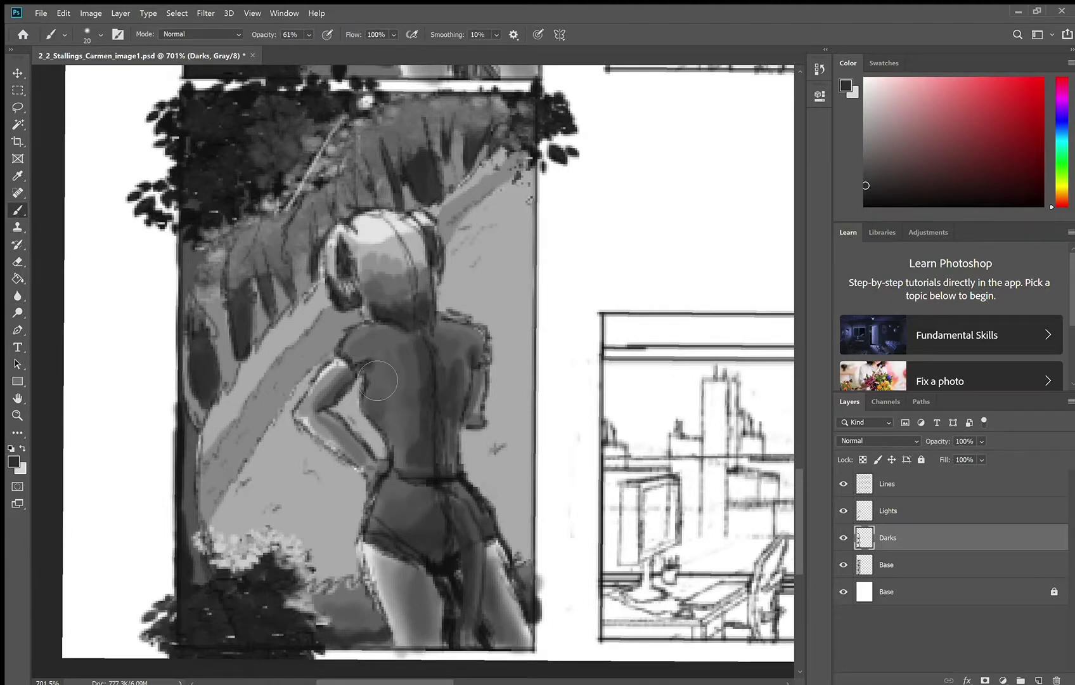
left_click_drag(363, 364, 383, 394)
key("r")
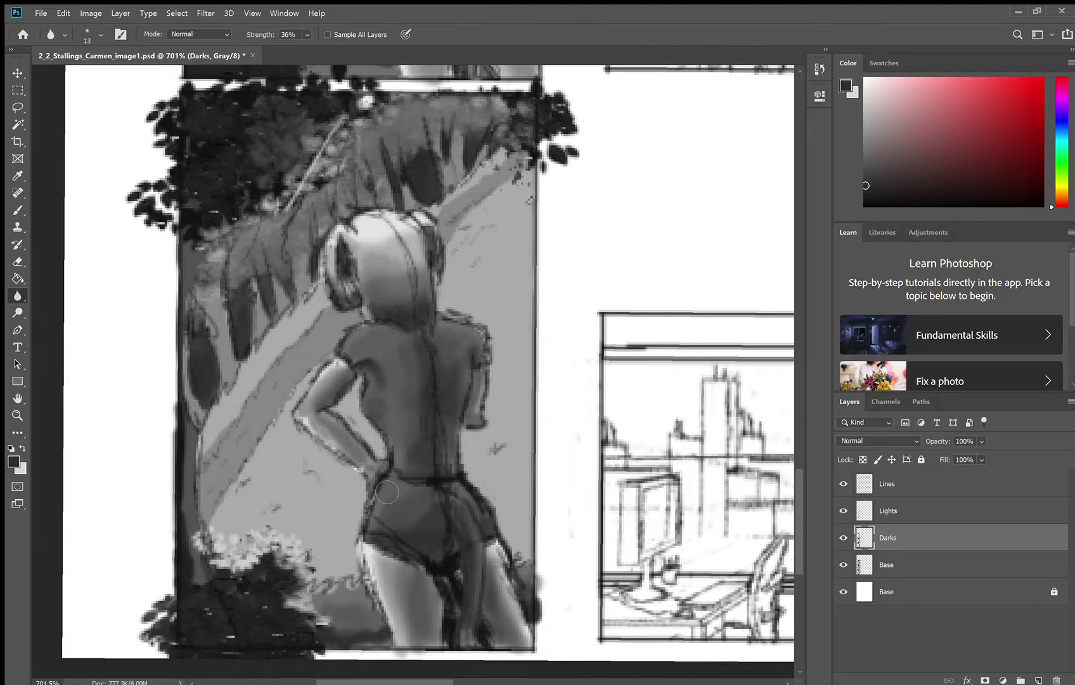
Paint sampled white highlights on both sides of the bottom panel figure's hair on the Lights layer, and soften them with the Blur tool.
key("alt+bracketright")
key("b")
left_click(329, 408, "alt")
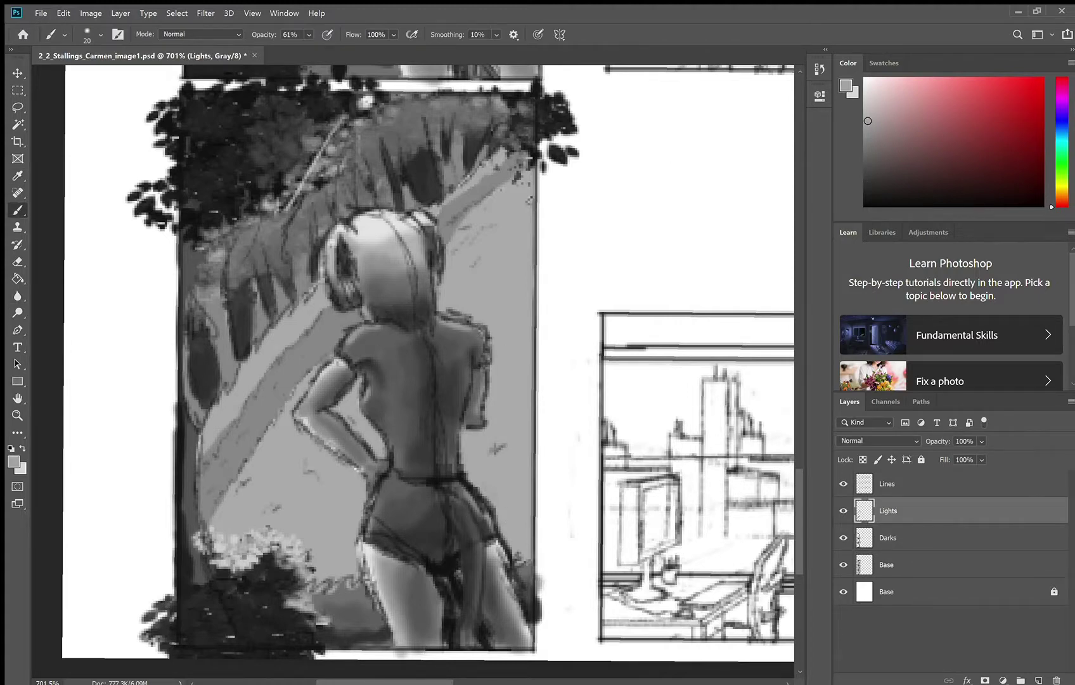
left_click(680, 182, "alt")
left_click_drag(350, 227, 334, 254)
left_click_drag(420, 218, 429, 226)
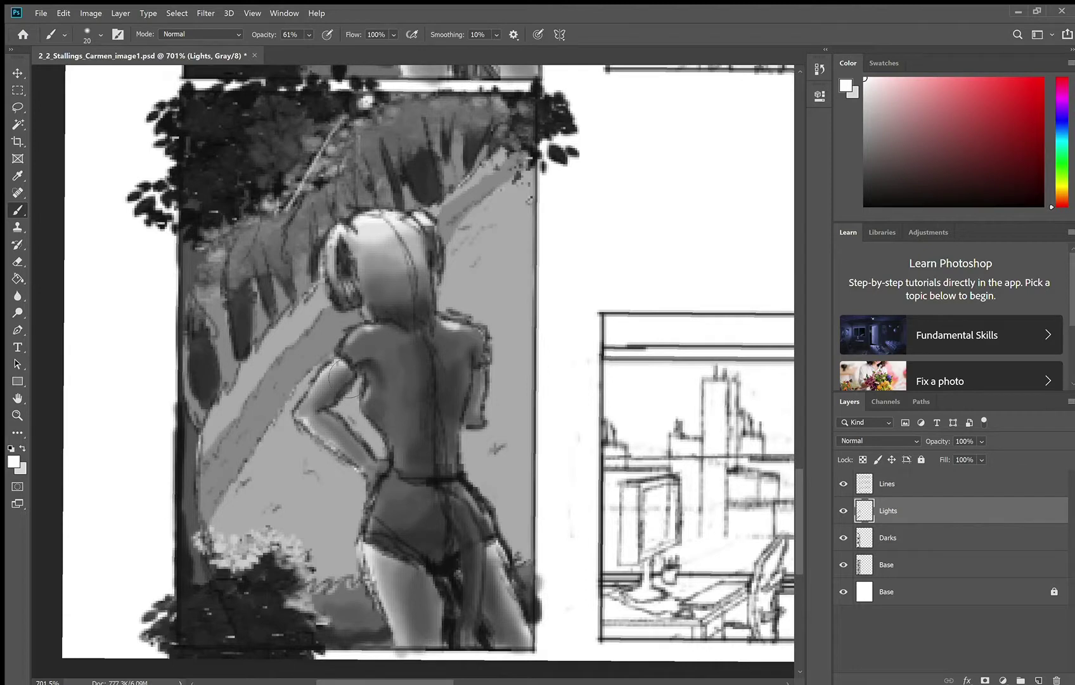
left_click(18, 296)
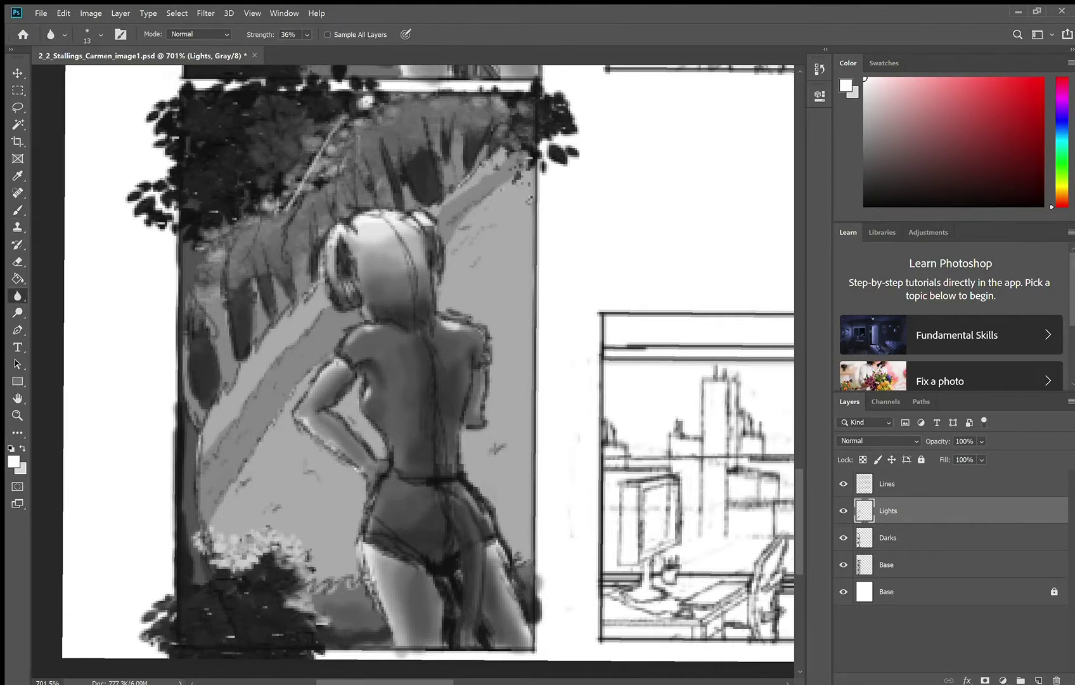
Darken the lower hair of the bottom panel figure with a sampled dark grey on the Darks layer, and blur the shading.
key("b")
left_click(887, 537)
left_click(380, 313, "alt")
left_click_drag(383, 306, 418, 315)
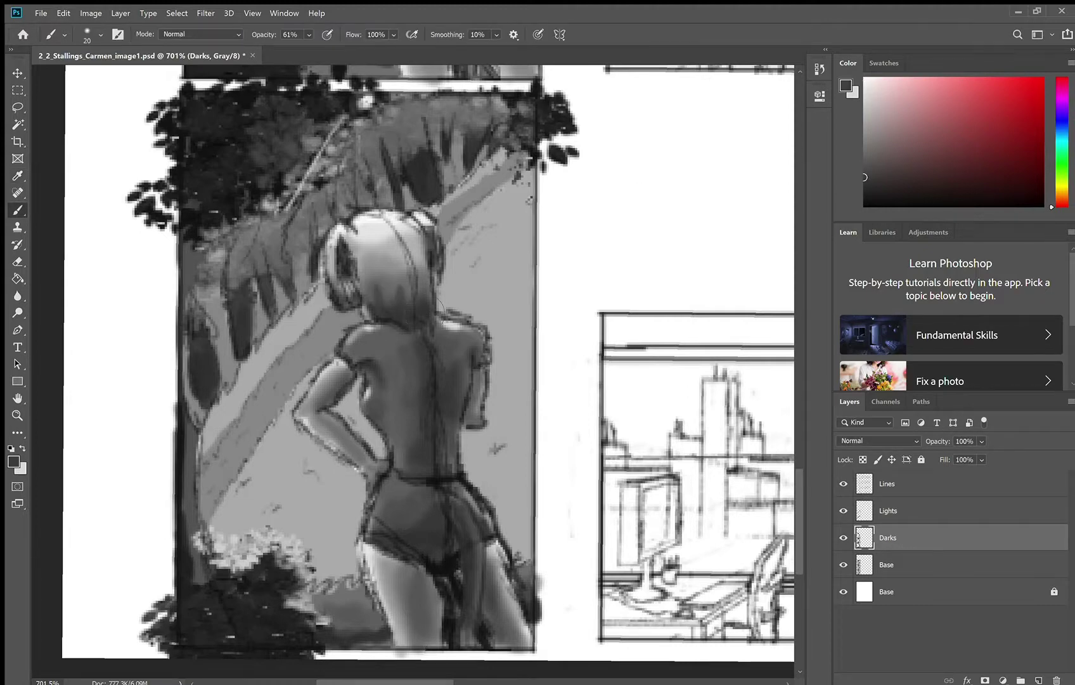
key("r")
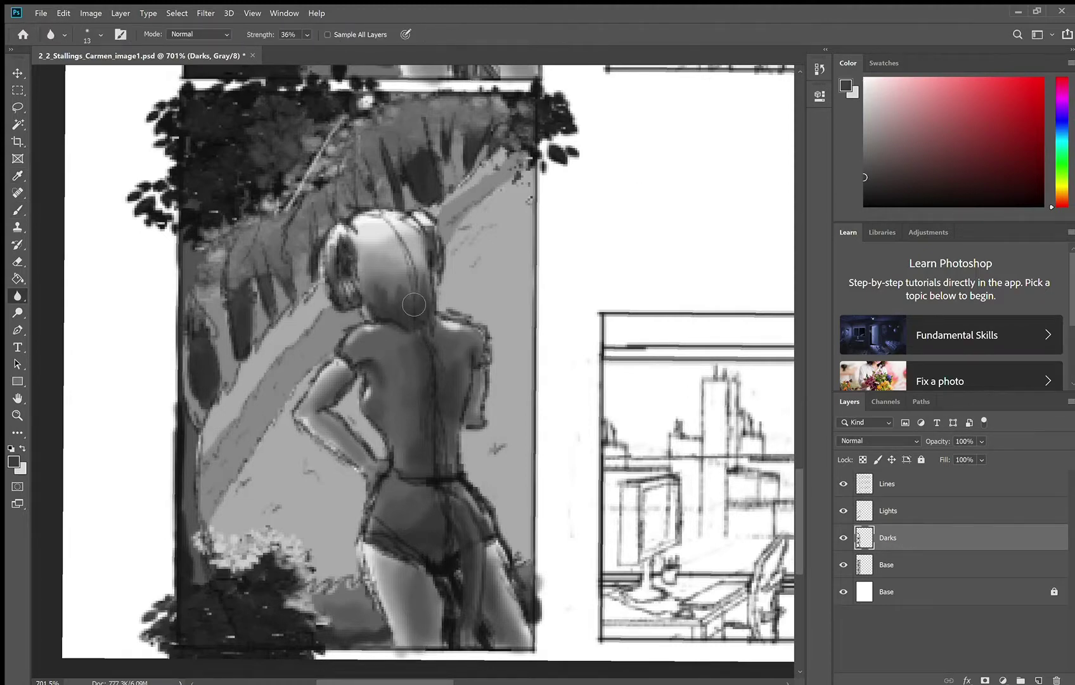
key("b")
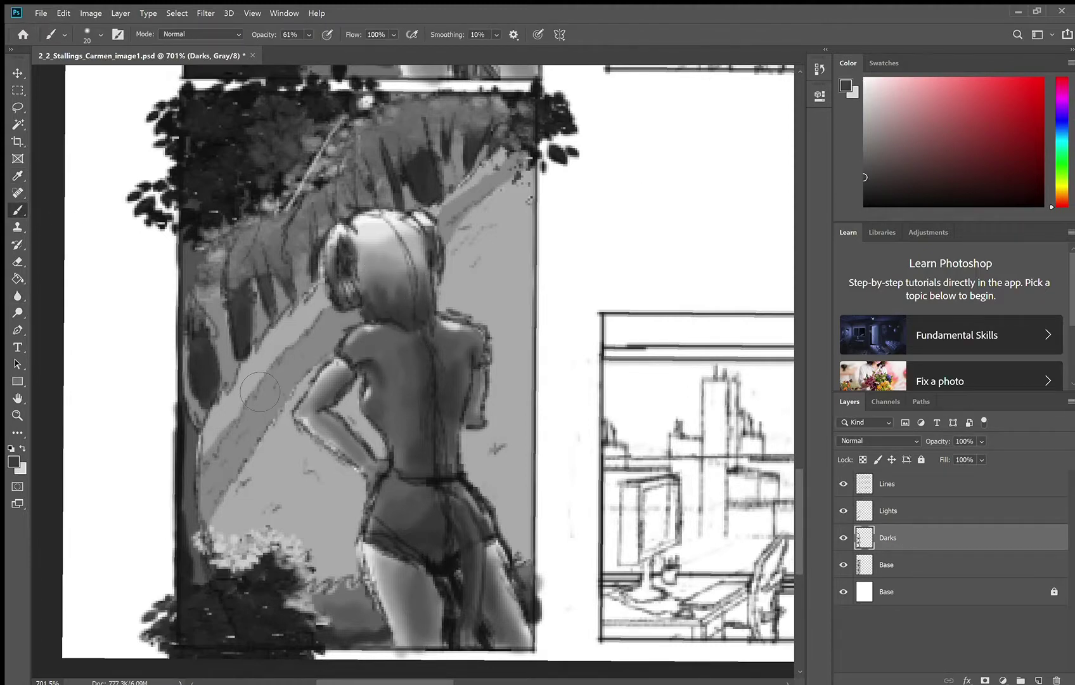
key("r")
Paint light grey highlights on the bottom panel's tree trunks with sampled greys on the Lights layer.
left_click(890, 518)
key("b")
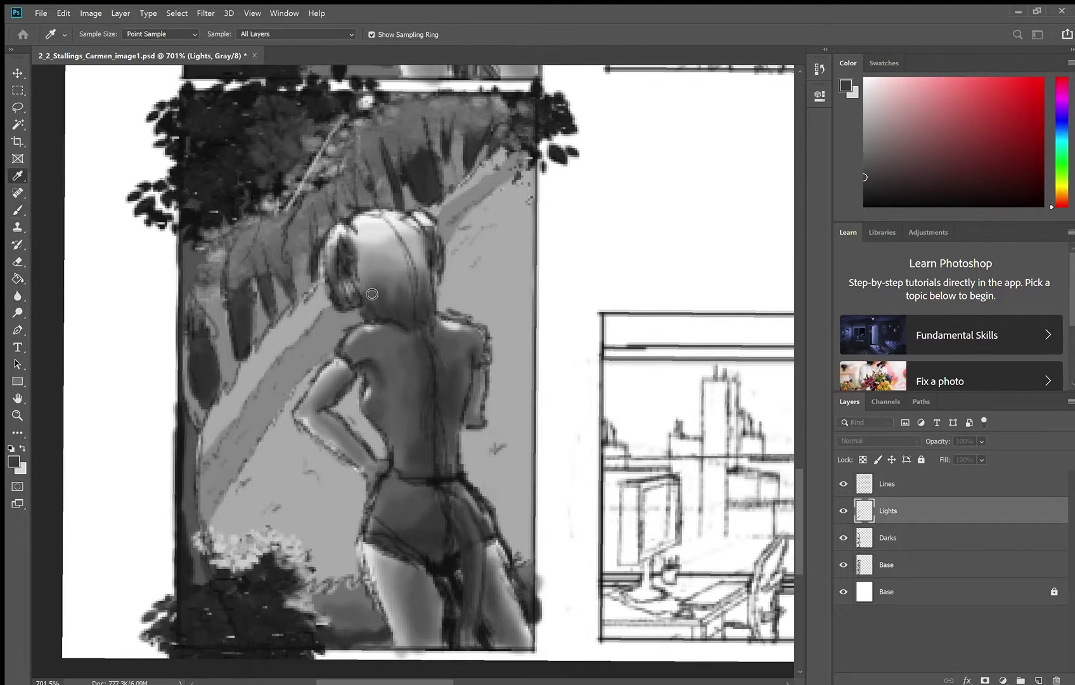
left_click(365, 300, "alt")
left_click_drag(191, 419, 218, 569)
mouse_move(192, 298)
left_mouse_down()
mouse_move(192, 267)
mouse_move(228, 367)
left_mouse_up()
left_click(373, 235, "alt")
left_click_drag(257, 296, 259, 325)
left_click_drag(280, 296, 283, 311)
left_click_drag(301, 259, 299, 283)
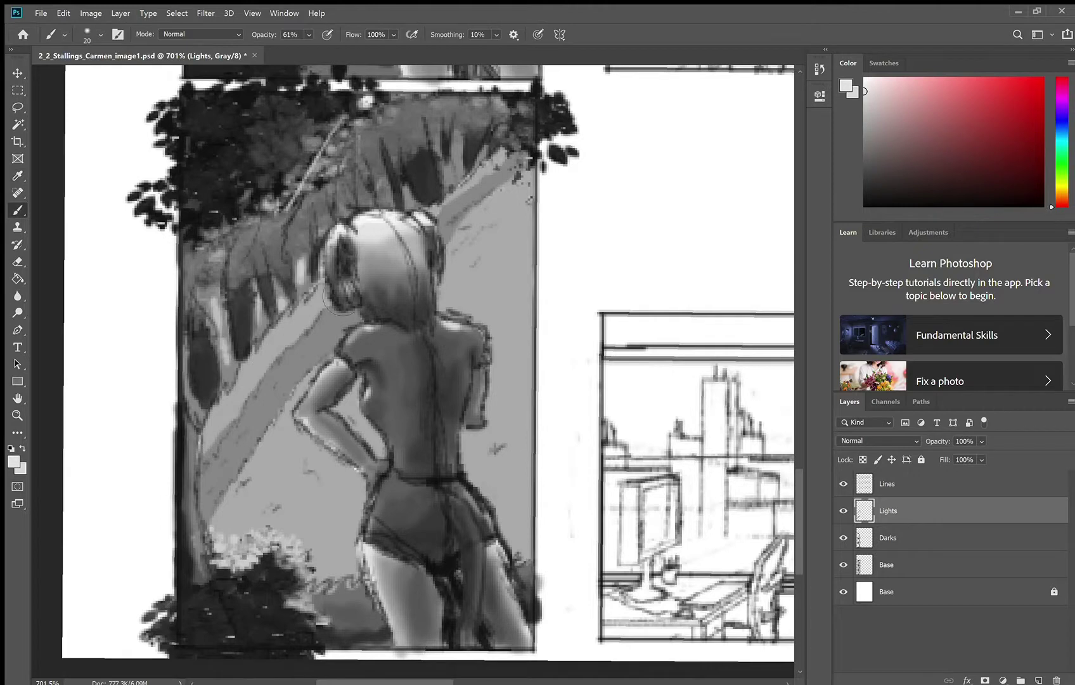
left_click_drag(472, 166, 499, 164)
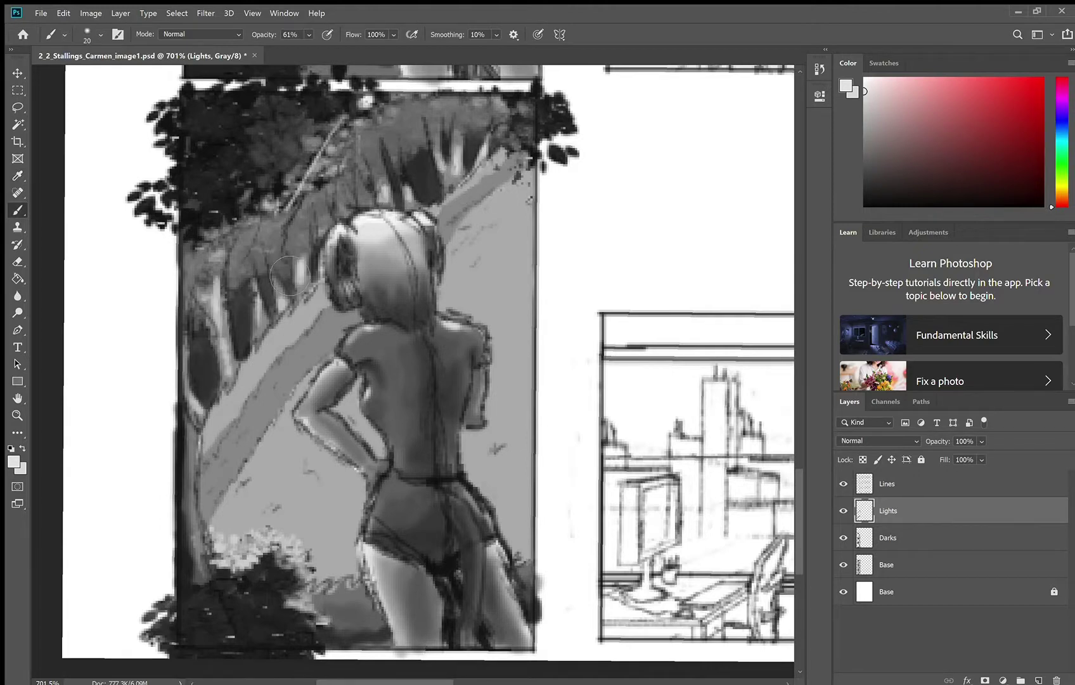
Dab light highlights over the bottom panel's foliage and the ground beside the bush, and soften them with the Blur tool.
left_click_drag(296, 242, 310, 234)
mouse_move(372, 146)
left_mouse_down()
mouse_move(377, 160)
mouse_move(480, 110)
left_mouse_up()
left_click_drag(489, 106, 505, 112)
left_click_drag(232, 144, 220, 156)
mouse_move(233, 119)
left_mouse_down()
mouse_move(250, 133)
mouse_move(231, 110)
left_mouse_up()
left_click_drag(283, 127, 275, 132)
left_click_drag(321, 597, 359, 598)
left_click(17, 296)
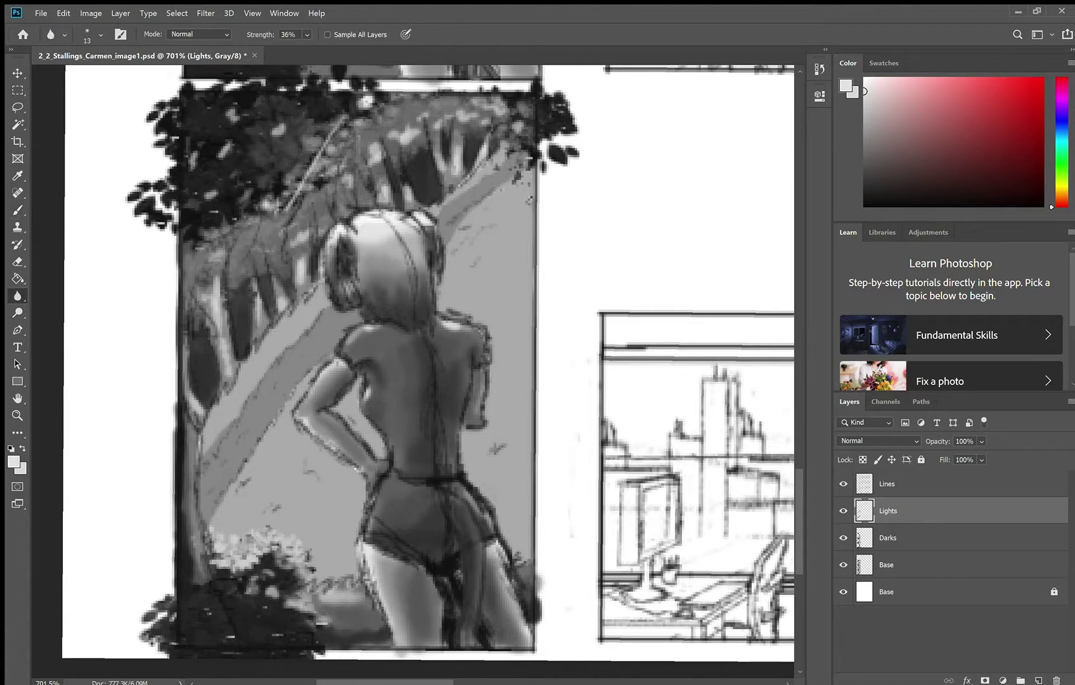
Touch up the bottom panel's bush and the dark gaps between its tree trunks with sampled greys.
key("b")
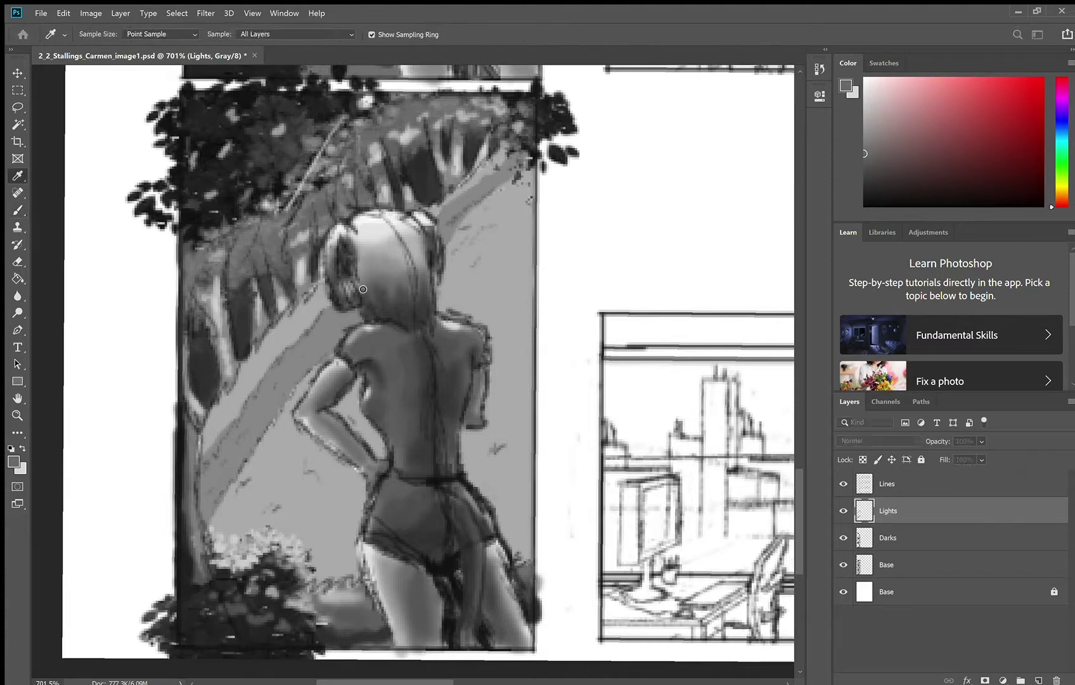
key("alt+bracketleft")
key("e")
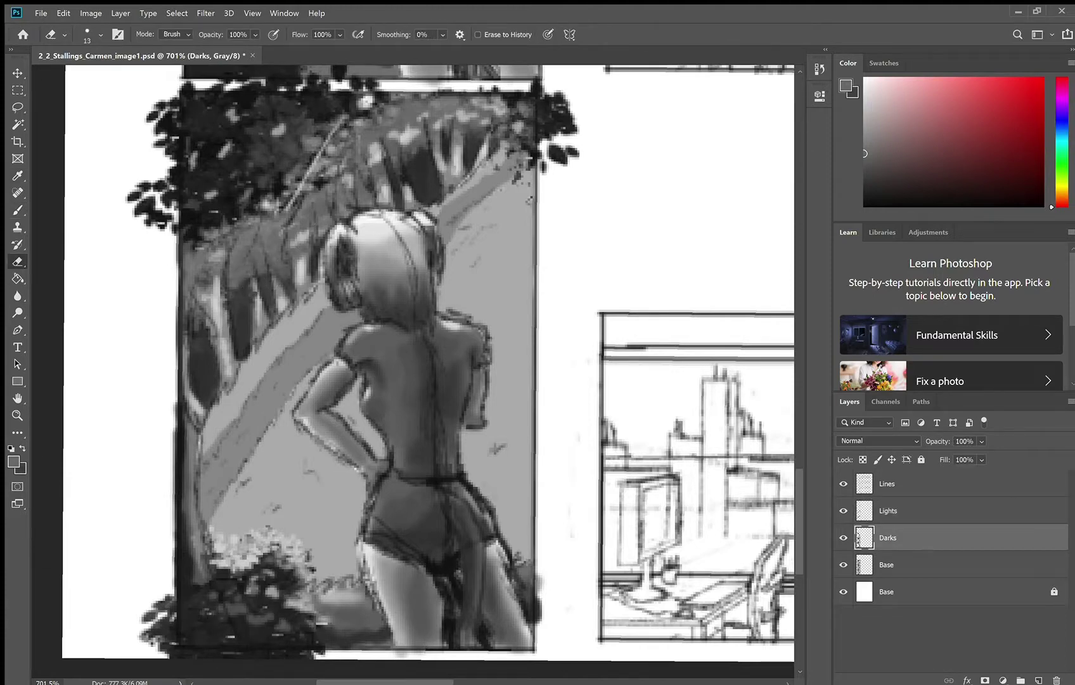
key("alt+bracketright")
key("i")
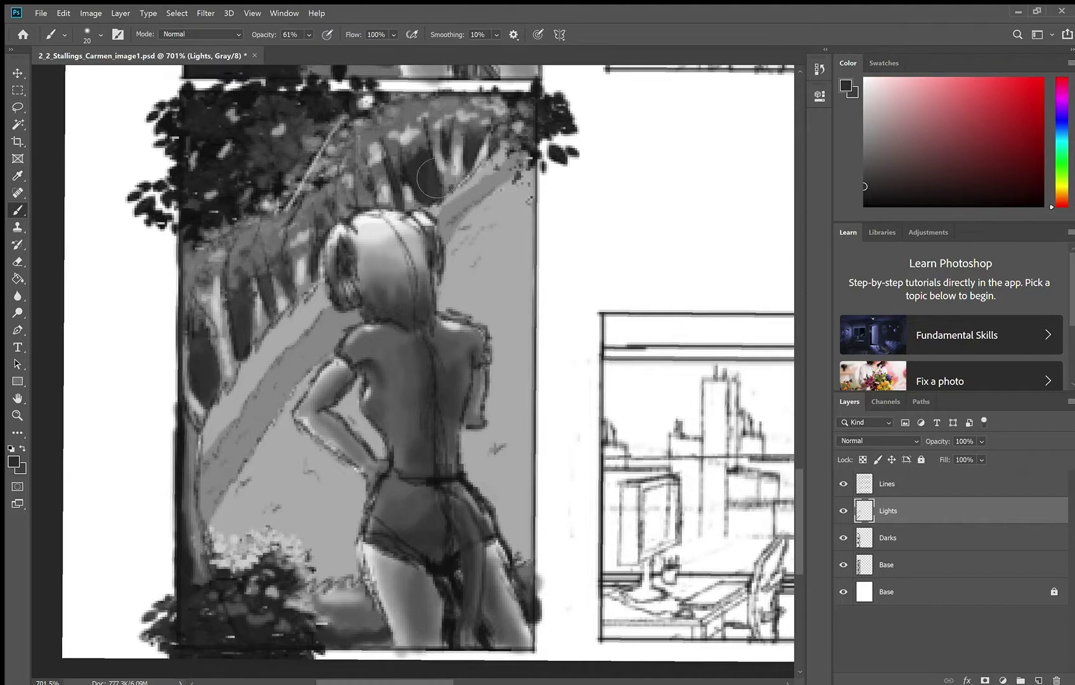
Erase the leaves spilling outside the bottom panel's frame on the Darks and Lights layers.
scroll(390, 355, "down", 2)
mouse_move(380, 190)
left_mouse_down()
mouse_move(382, 374)
mouse_move(379, 352)
left_mouse_up()
key("e")
left_click(888, 538)
mouse_move(214, 294)
left_mouse_down()
mouse_move(510, 298)
mouse_move(539, 355)
mouse_move(536, 330)
left_mouse_up()
mouse_move(200, 303)
left_mouse_down()
mouse_move(193, 454)
mouse_move(173, 231)
left_mouse_up()
mouse_move(170, 521)
left_mouse_down()
mouse_move(236, 572)
mouse_move(307, 572)
left_mouse_up()
left_click(888, 510)
left_click_drag(380, 253, 410, 390)
mouse_move(463, 208)
left_mouse_down()
mouse_move(189, 223)
mouse_move(193, 324)
left_mouse_up()
Fill the ground along the lower edge of the panel with the arrows using sampled dark grey on the Darks layer, and blur it.
left_click(18, 296)
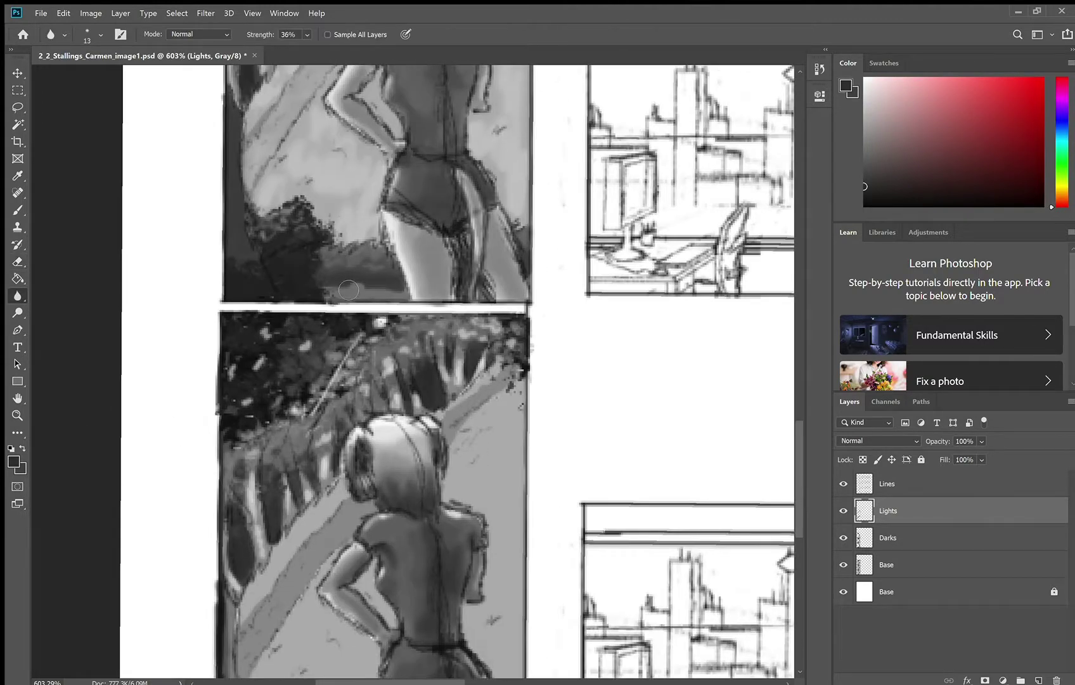
key("i")
left_click(350, 282)
key("b")
left_click(888, 538)
left_click_drag(355, 302, 370, 304)
left_click_drag(338, 339, 338, 576)
left_click_drag(341, 540, 400, 544)
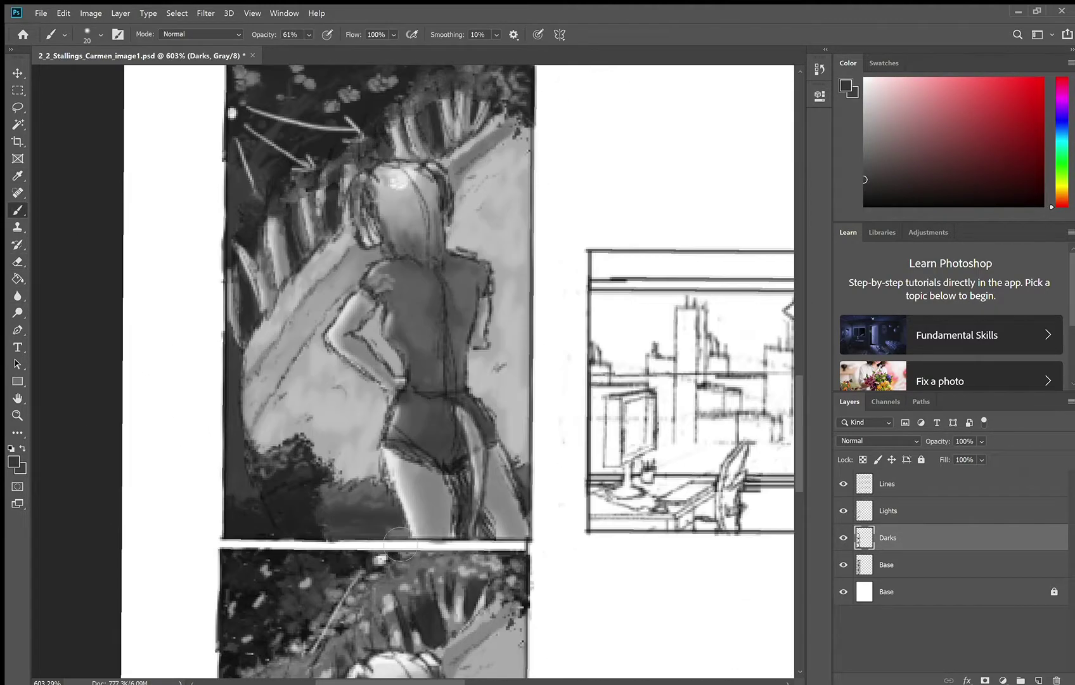
left_click(401, 544, "alt")
key("r")
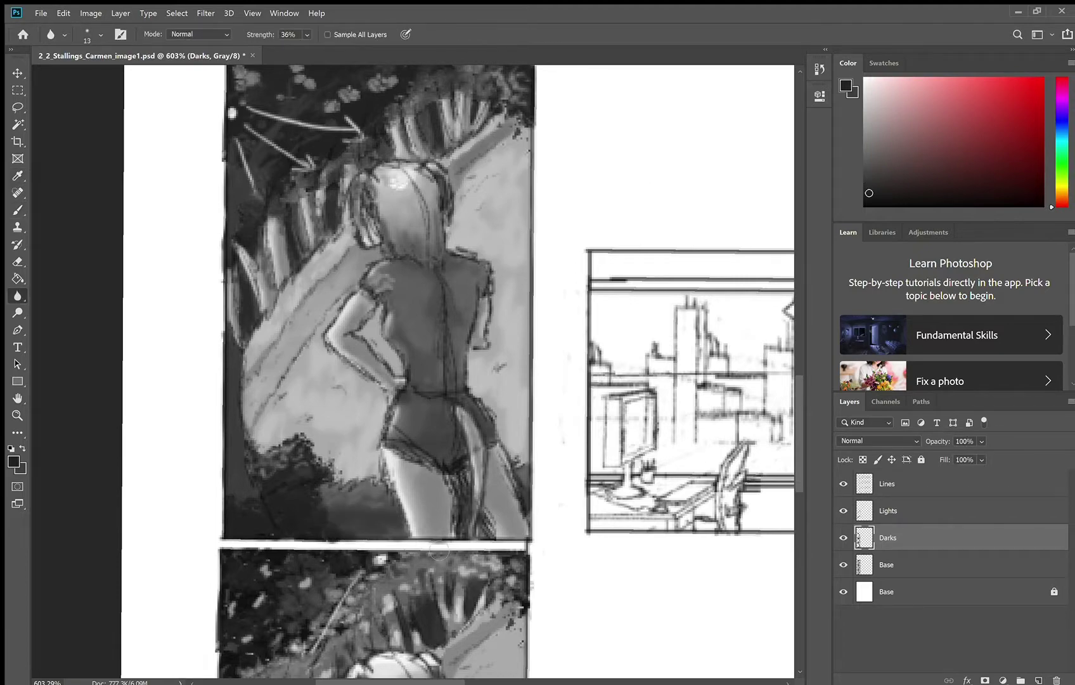
Erase the remaining stray shading outside the bottom panel's frame, checking the Base, Darks and Lights layers.
scroll(543, 561, "down", 4)
scroll(543, 562, "down", 2)
key("alt+bracketright")
key("alt+bracketleft")
key("alt+bracketleft")
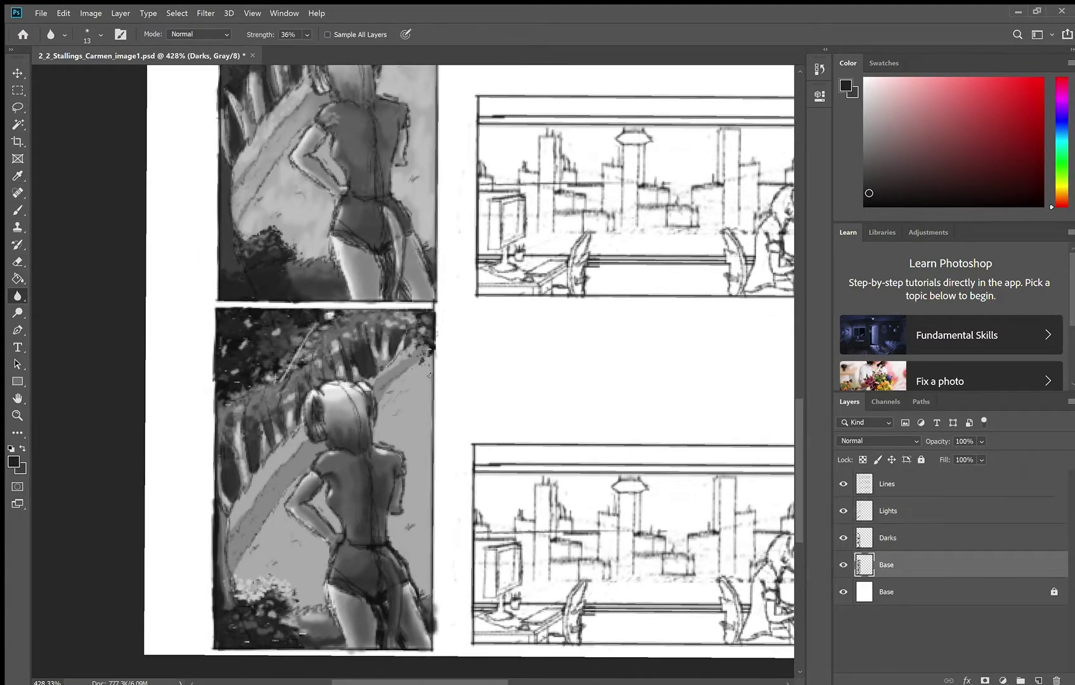
key("alt+bracketright")
key("e")
key("alt+bracketright")
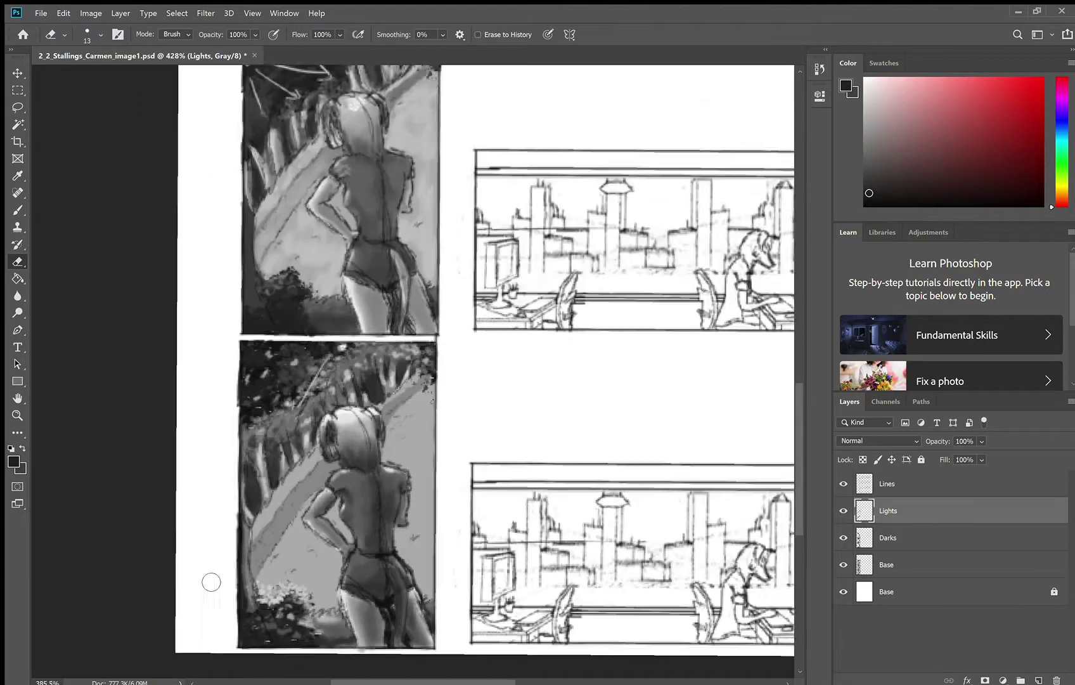
Shade the figure's legs, tail, shorts and arm in the panel above the arrows with sampled dark greys on the Lights layer.
scroll(510, 530, "down", 5)
scroll(238, 256, "up", 7)
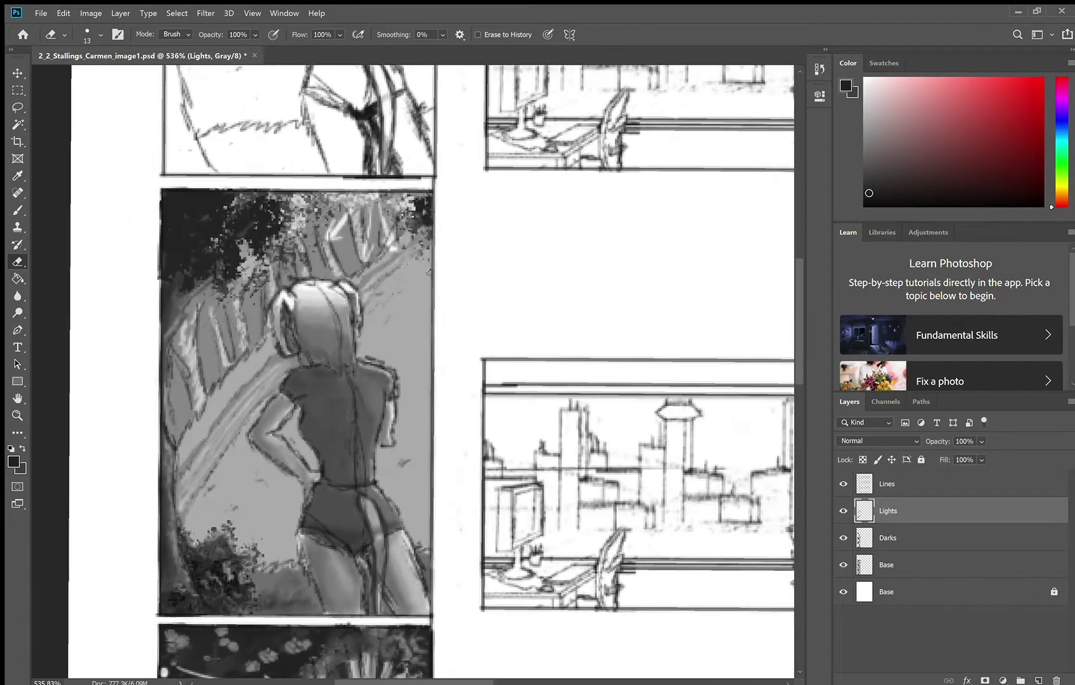
key("b")
left_click(381, 386, "alt")
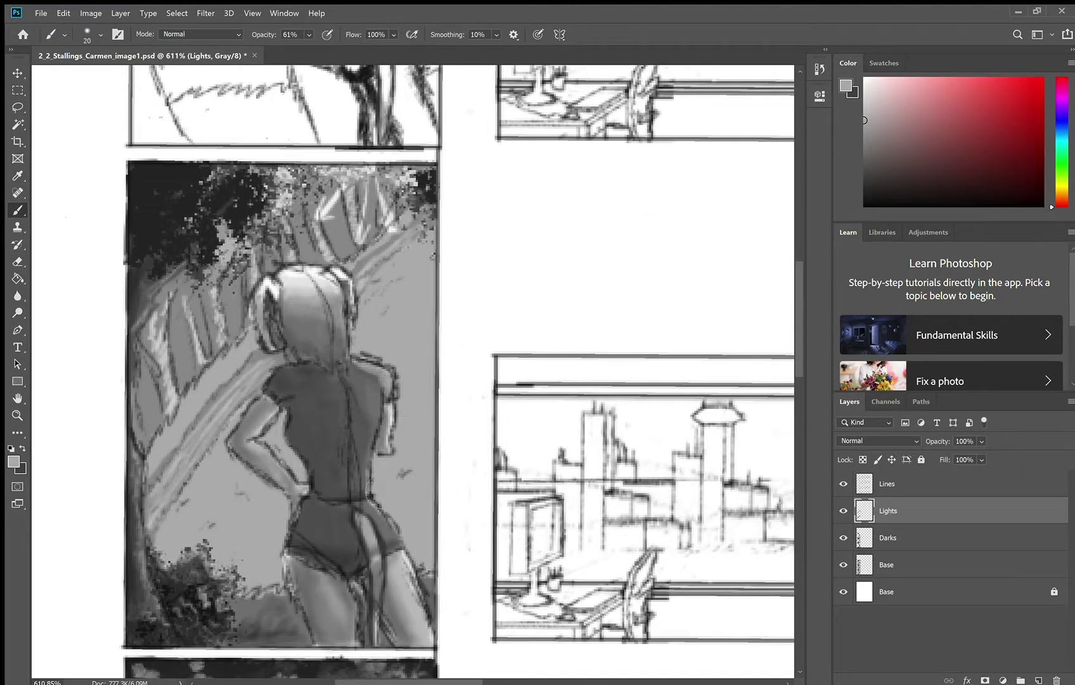
left_click(406, 578, "alt")
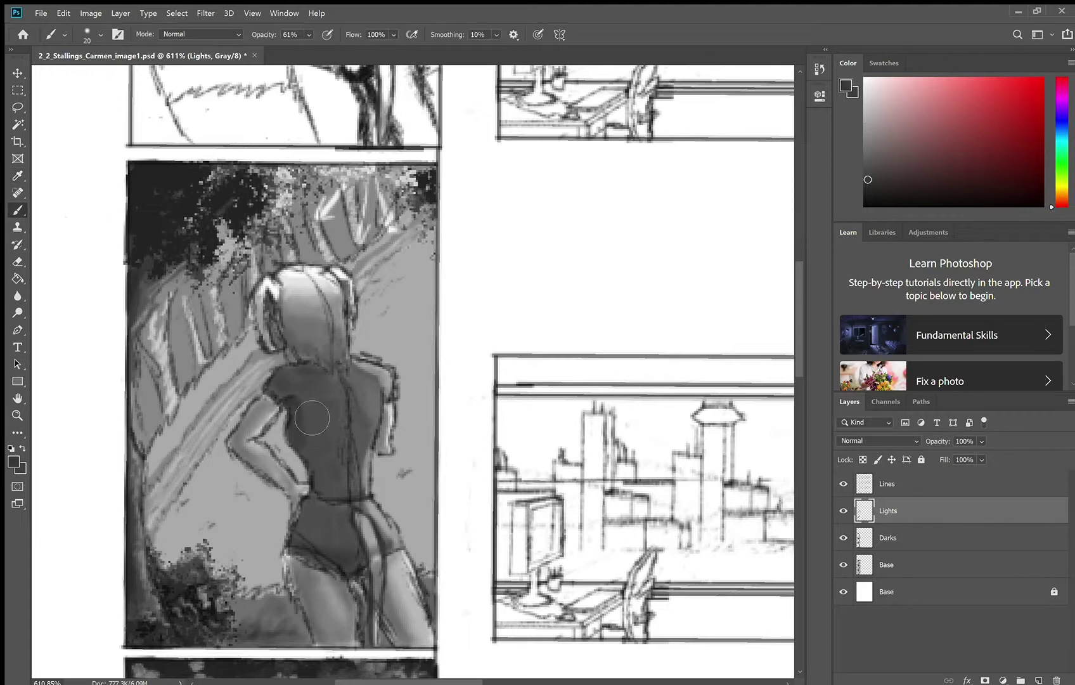
left_click(324, 505, "alt")
mouse_move(346, 515)
left_mouse_down()
mouse_move(329, 562)
mouse_move(355, 576)
mouse_move(339, 593)
mouse_move(331, 639)
mouse_move(390, 574)
mouse_move(412, 634)
left_mouse_up()
left_click(336, 550, "alt")
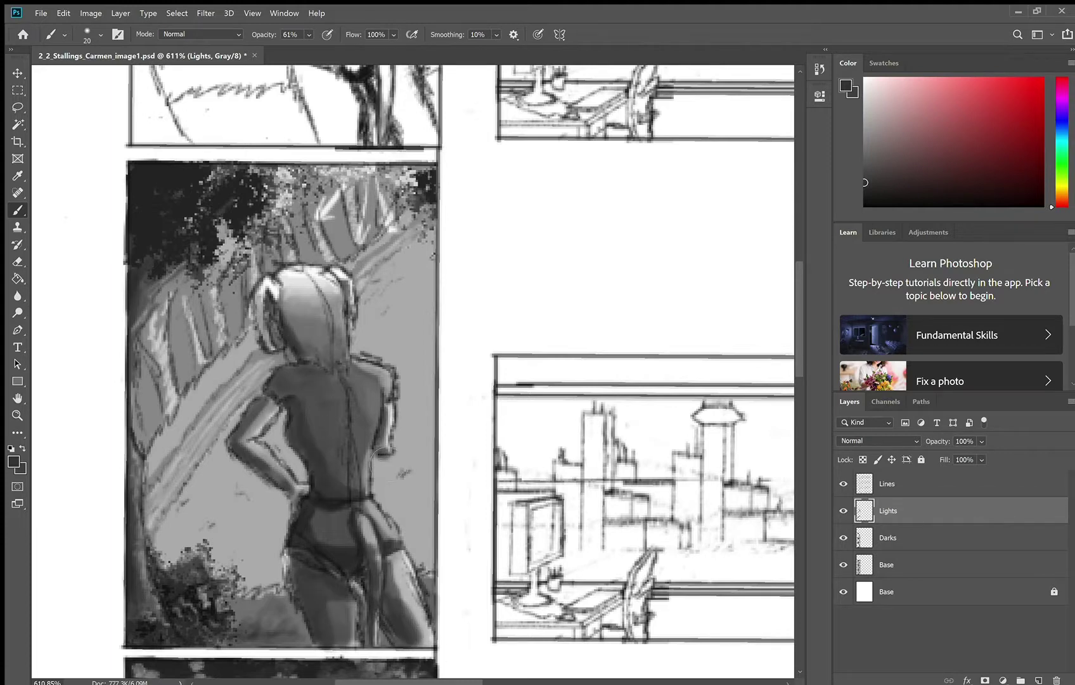
key("e")
key("b")
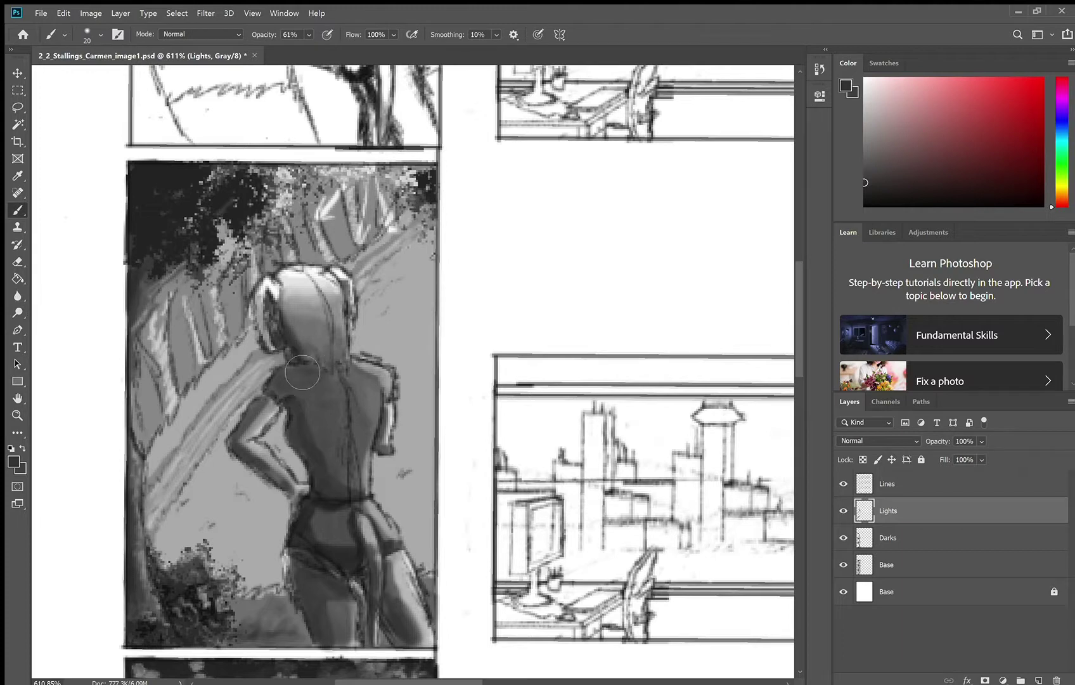
Darken the side locks of that figure's hair with the Brush, and smooth the figure's shading with the Blur tool.
left_click(18, 295)
left_click(17, 210)
mouse_move(264, 287)
left_mouse_down()
mouse_move(277, 335)
mouse_move(281, 299)
left_mouse_up()
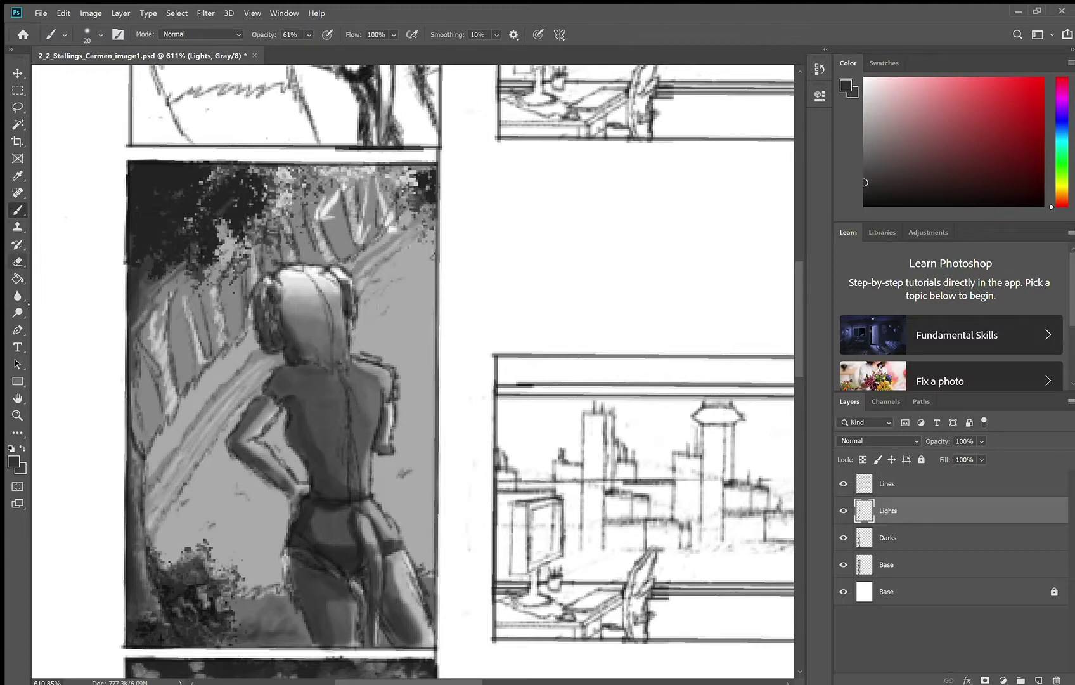
key("r")
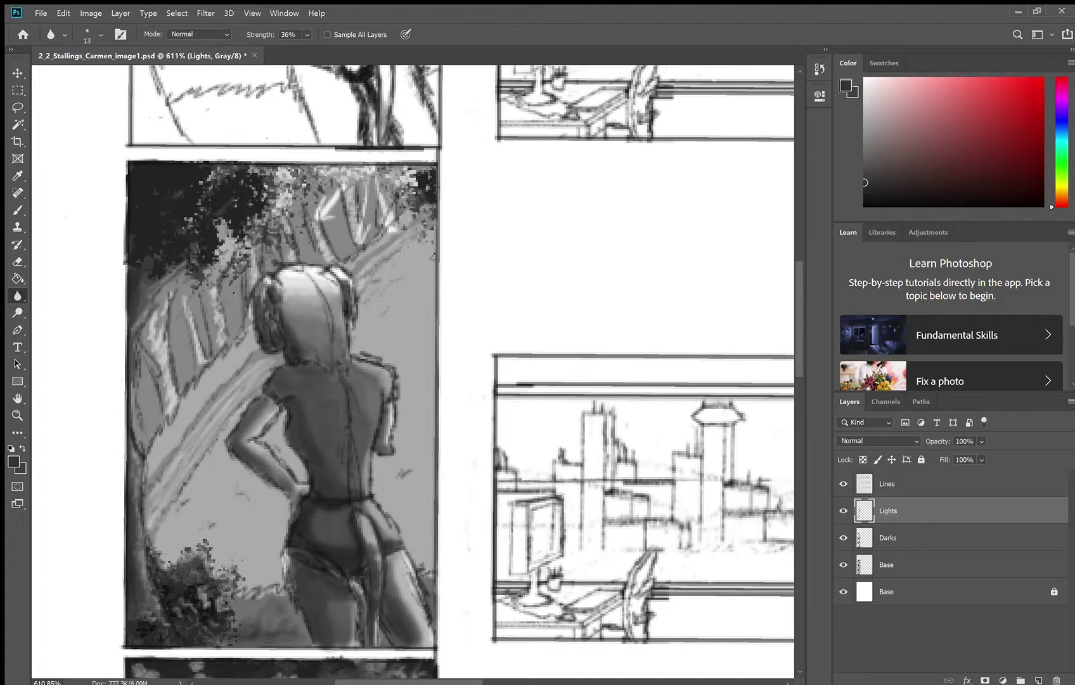
Add sampled near-black shadows to the same figure's shorts, legs, arms and shirt, and blend them with the Blur tool.
key("b")
left_click(304, 446, "alt")
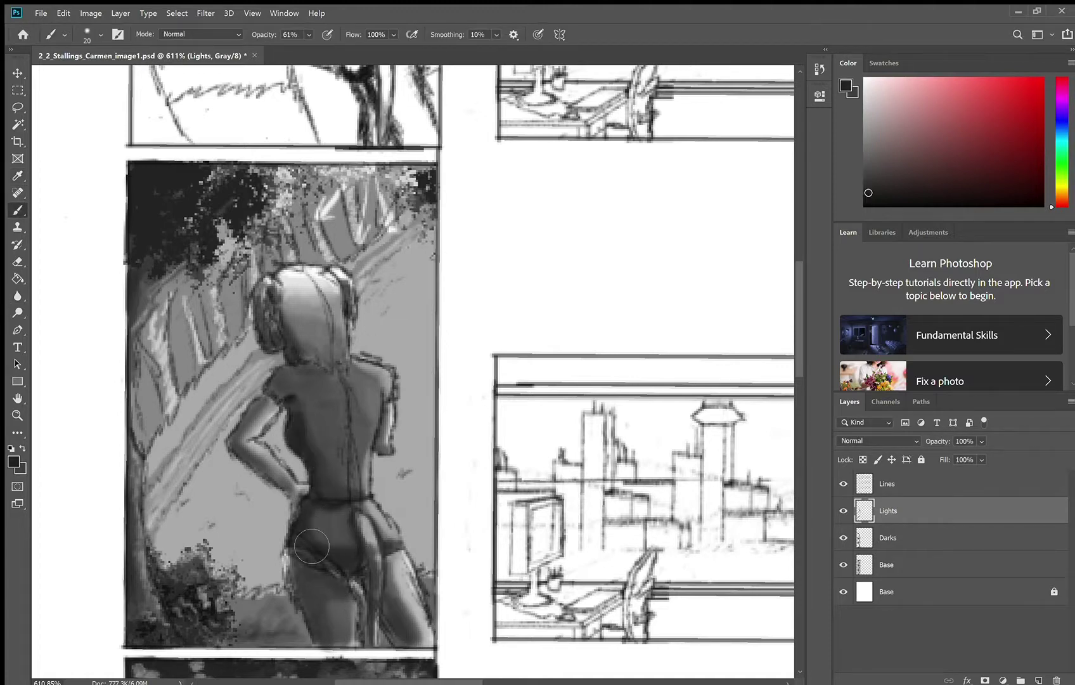
left_click_drag(311, 509, 314, 535)
mouse_move(296, 553)
left_mouse_down()
mouse_move(313, 581)
mouse_move(315, 628)
left_mouse_up()
left_click_drag(397, 614, 418, 652)
left_click_drag(328, 527, 313, 581)
mouse_move(244, 458)
left_mouse_down()
mouse_move(294, 500)
mouse_move(391, 411)
left_mouse_up()
left_click_drag(269, 395, 255, 410)
key("r")
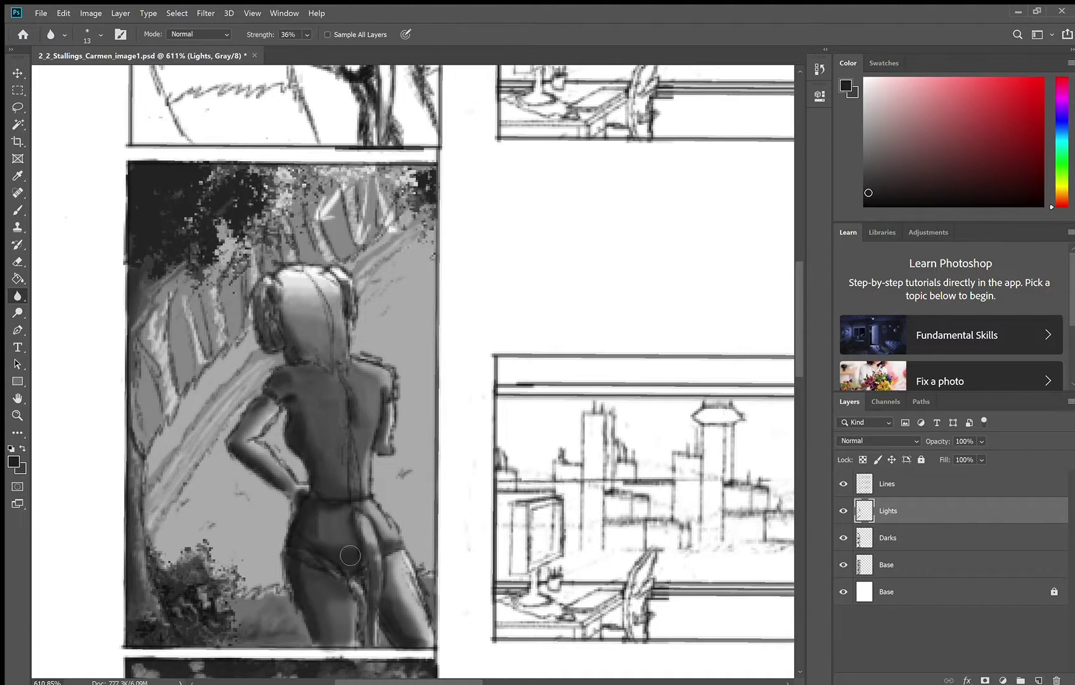
key("e")
key("b")
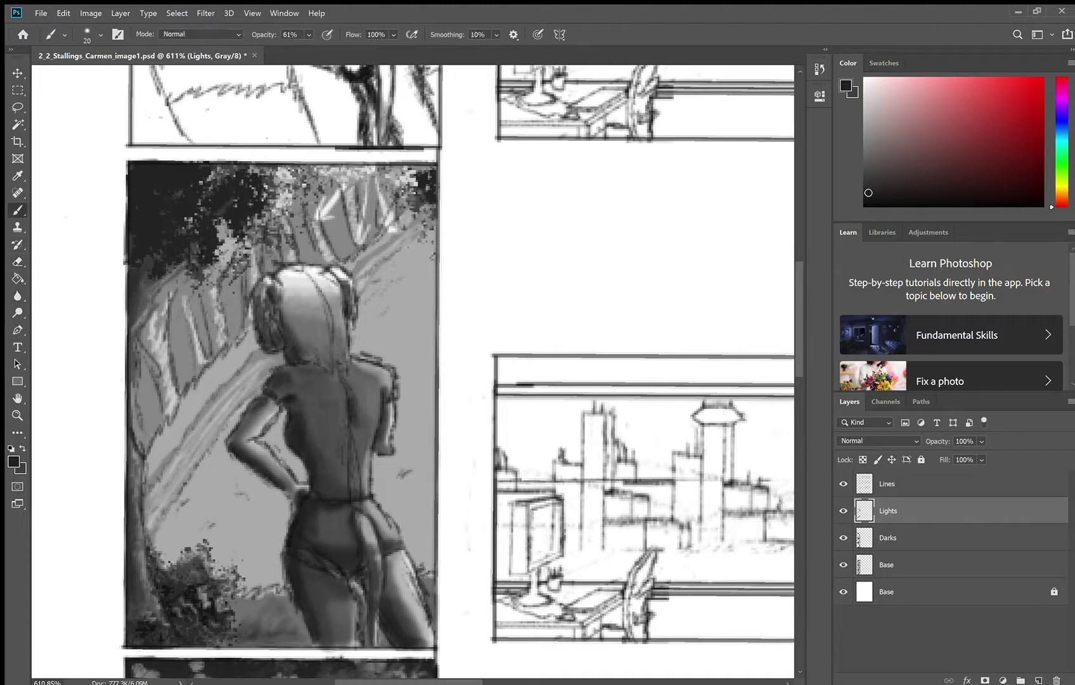
Shade the far leg, tail, far arm and shirt of the figure in the arrow panel with dark greys on the Darks layer.
scroll(412, 371, "down", 3)
left_click(887, 538)
scroll(412, 371, "down", 5)
mouse_move(370, 431)
left_mouse_down()
mouse_move(375, 521)
mouse_move(440, 660)
left_mouse_up()
mouse_move(388, 385)
left_mouse_down()
mouse_move(382, 451)
mouse_move(332, 433)
mouse_move(351, 475)
left_mouse_up()
mouse_move(362, 547)
left_mouse_down()
mouse_move(355, 568)
mouse_move(412, 634)
left_mouse_up()
mouse_move(338, 596)
left_mouse_down()
mouse_move(350, 640)
mouse_move(342, 608)
mouse_move(339, 632)
mouse_move(416, 644)
left_mouse_up()
left_click(342, 596, "alt")
left_click_drag(352, 430, 335, 420)
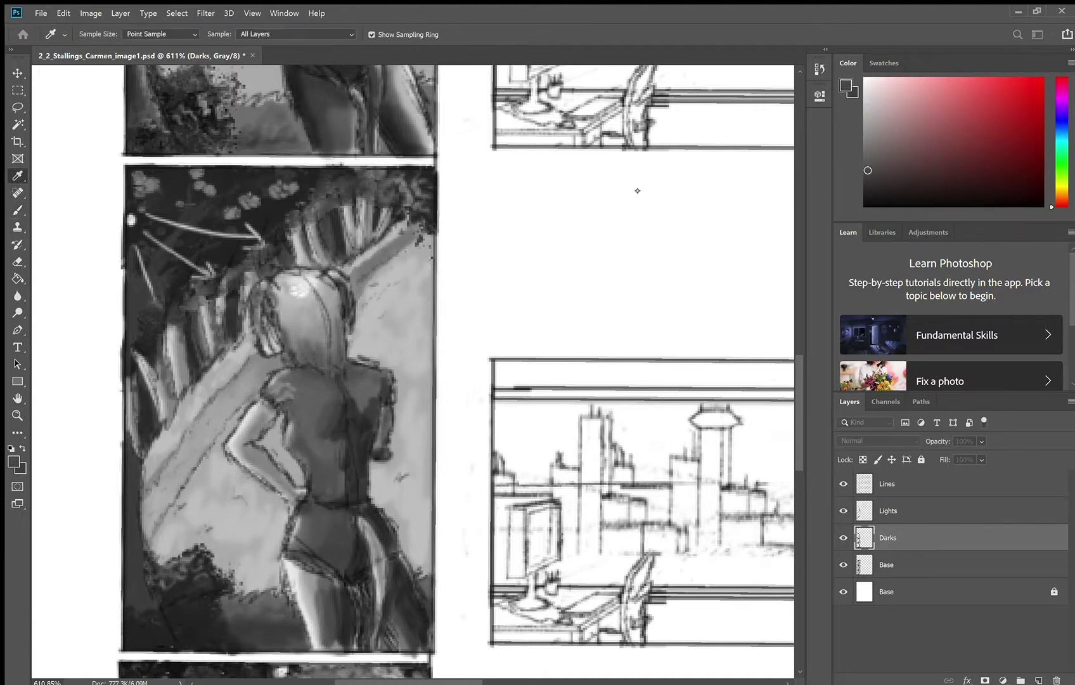
Deepen the shirt, shorts, lower hair and near leg of the arrow panel figure with sampled near-black, and blur the transitions.
left_click(358, 501, "alt")
left_click_drag(311, 511, 311, 522)
left_click_drag(333, 320, 354, 376)
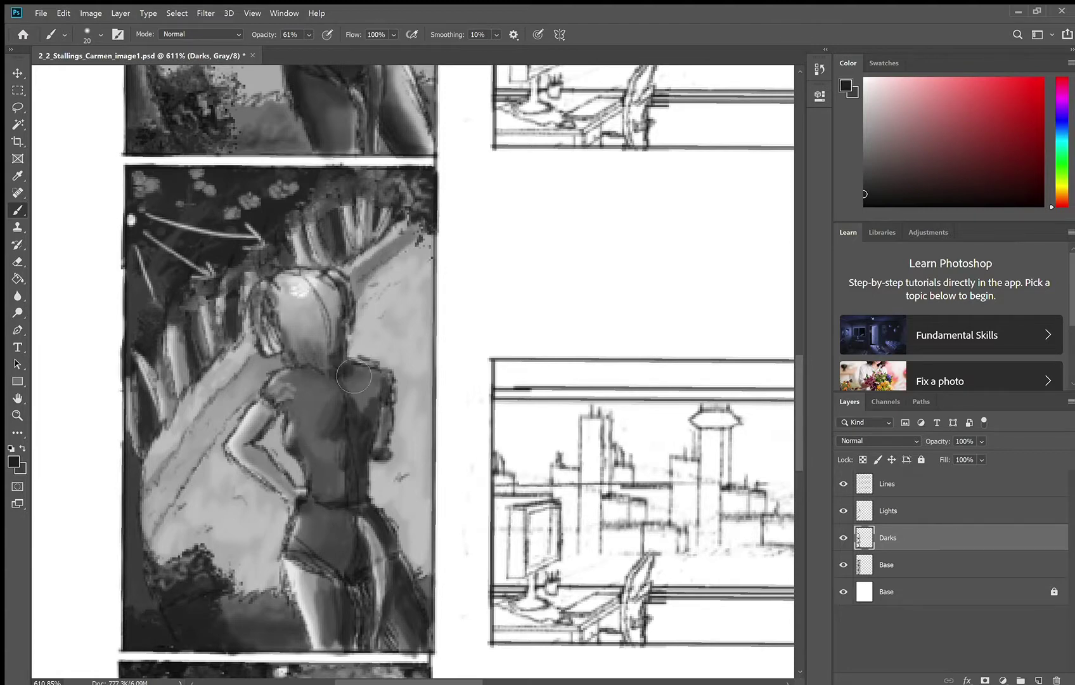
key("r")
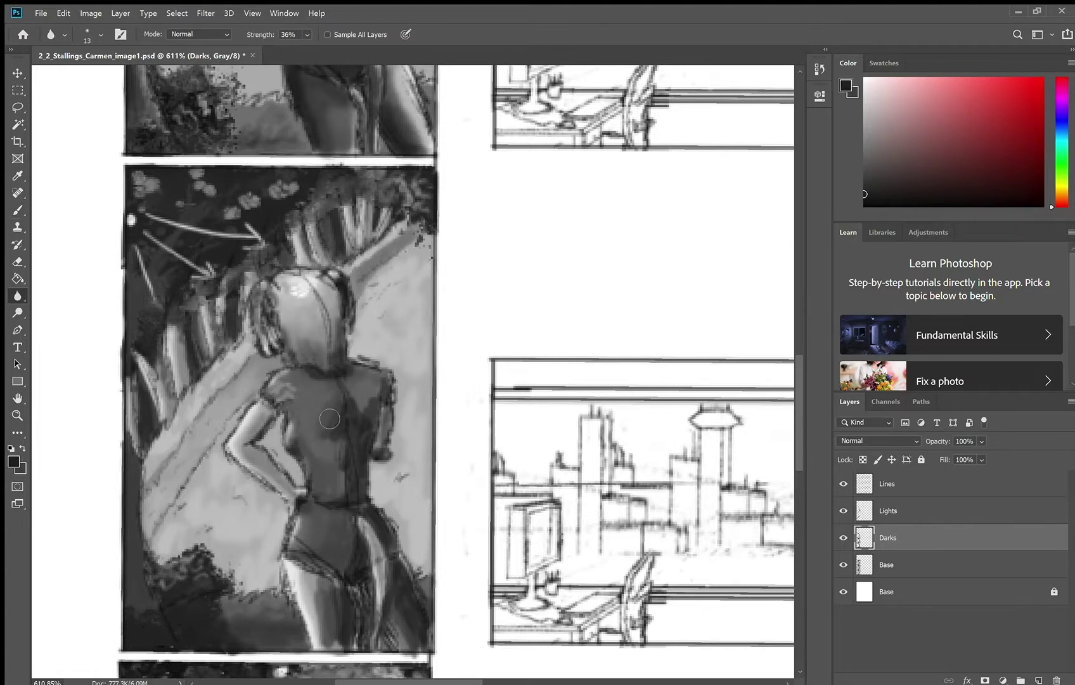
key("b")
mouse_move(345, 549)
left_mouse_down()
mouse_move(360, 608)
mouse_move(352, 592)
left_mouse_up()
left_click_drag(352, 592, 348, 635)
key("r")
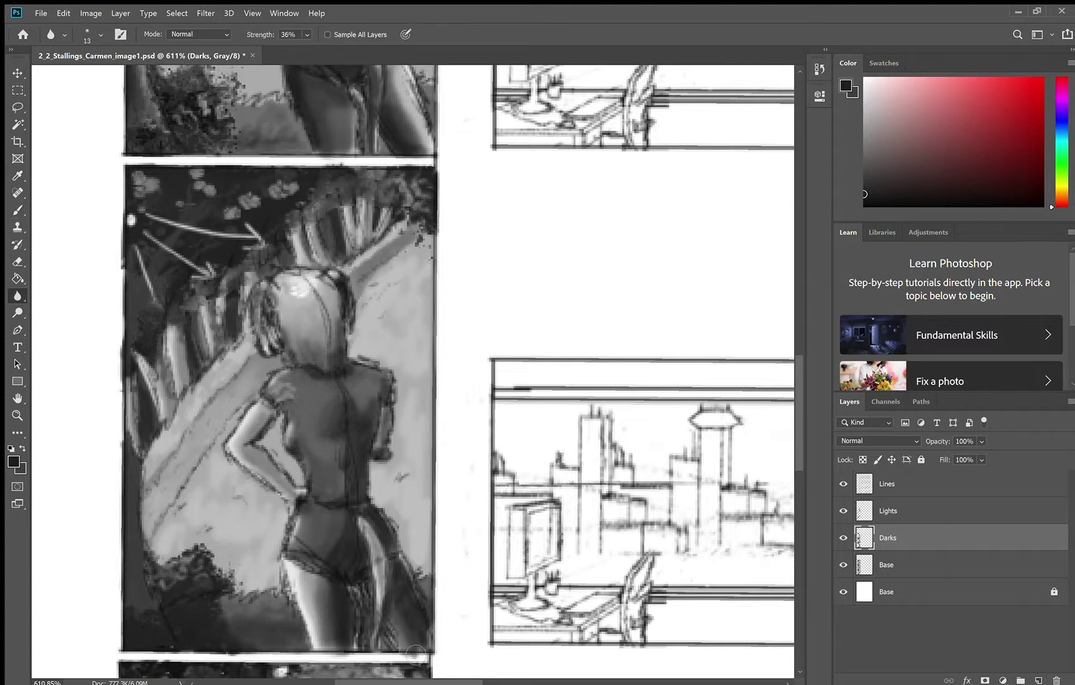
Darken the arrow panel figure's far shoulder and far leg with a newly picked dark grey, and smooth them with the Blur tool.
left_click(867, 185)
key("b")
left_click_drag(381, 381, 363, 405)
left_click_drag(369, 524, 403, 615)
key("r")
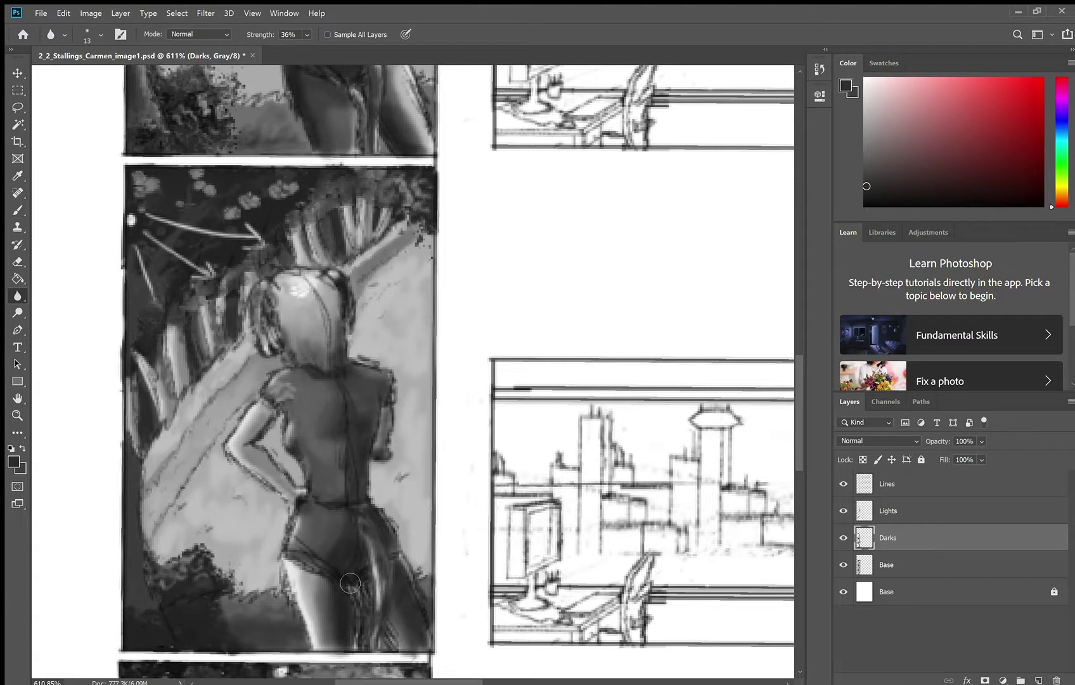
Sample near-white as the Brush colour on the Lights layer for highlighting the arrow panel figure.
left_click(887, 511)
left_click(14, 461)
left_click(372, 163)
left_click(670, 168)
left_click(14, 461)
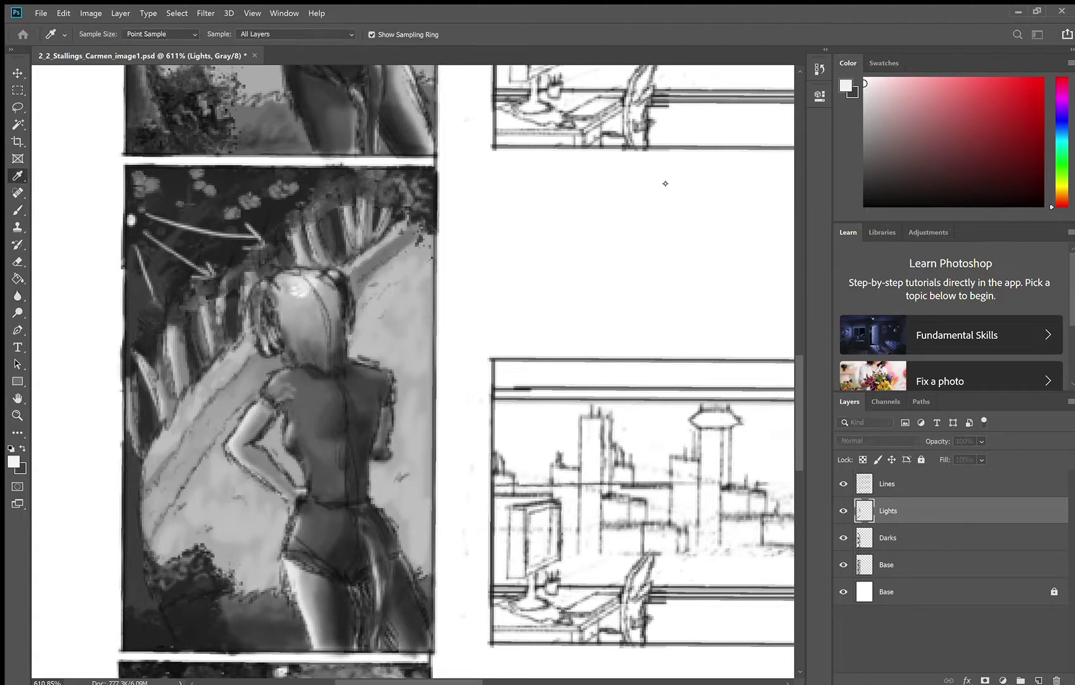
left_click(670, 168)
key("b")
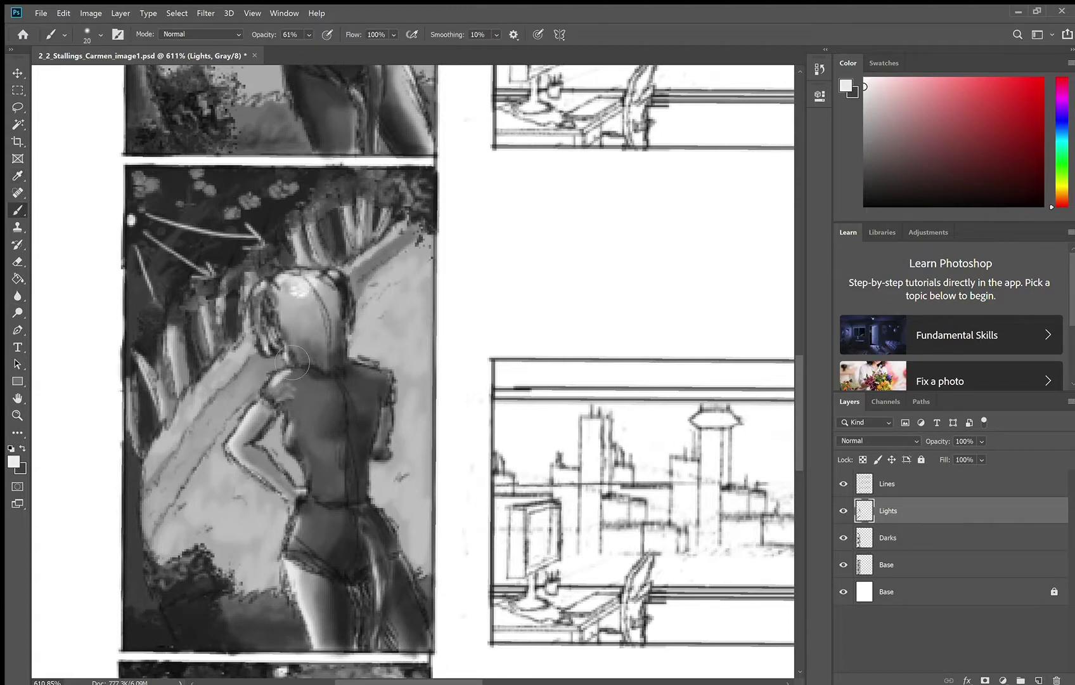